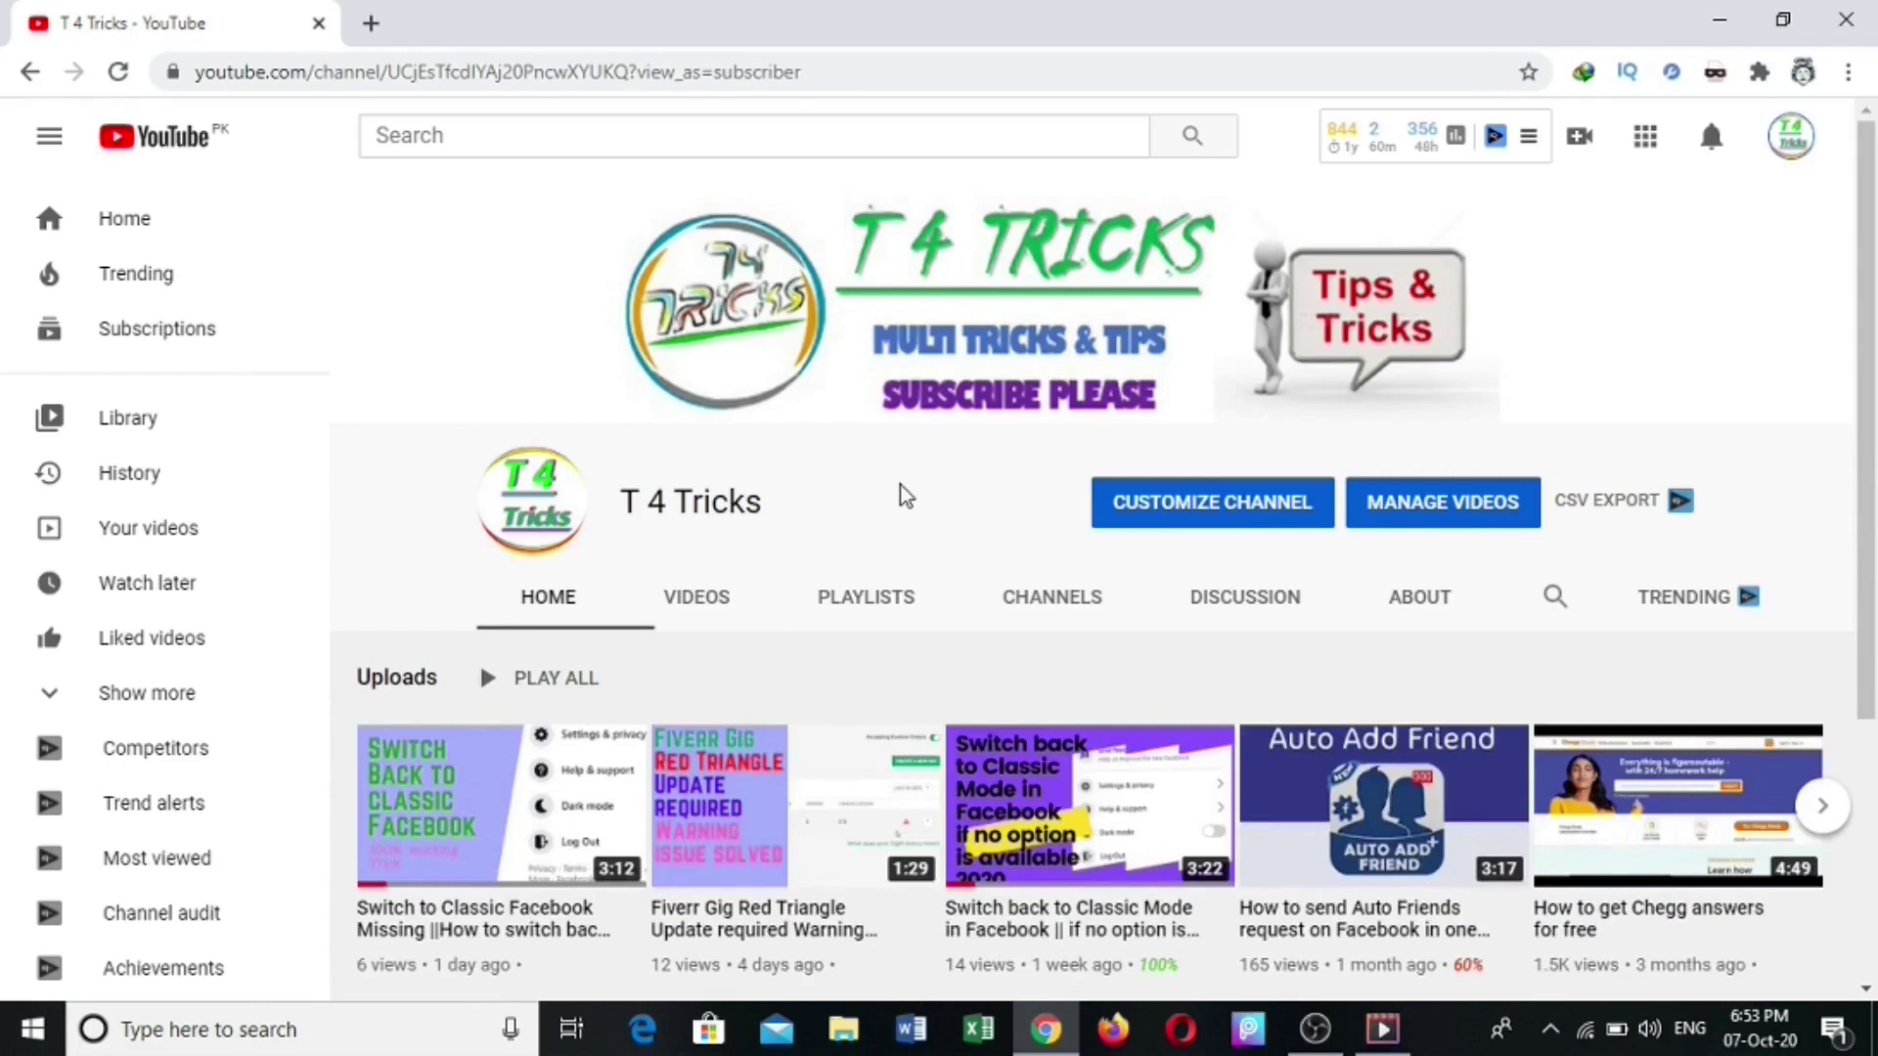
{"action": "left_click", "coordinate": [371, 22]}
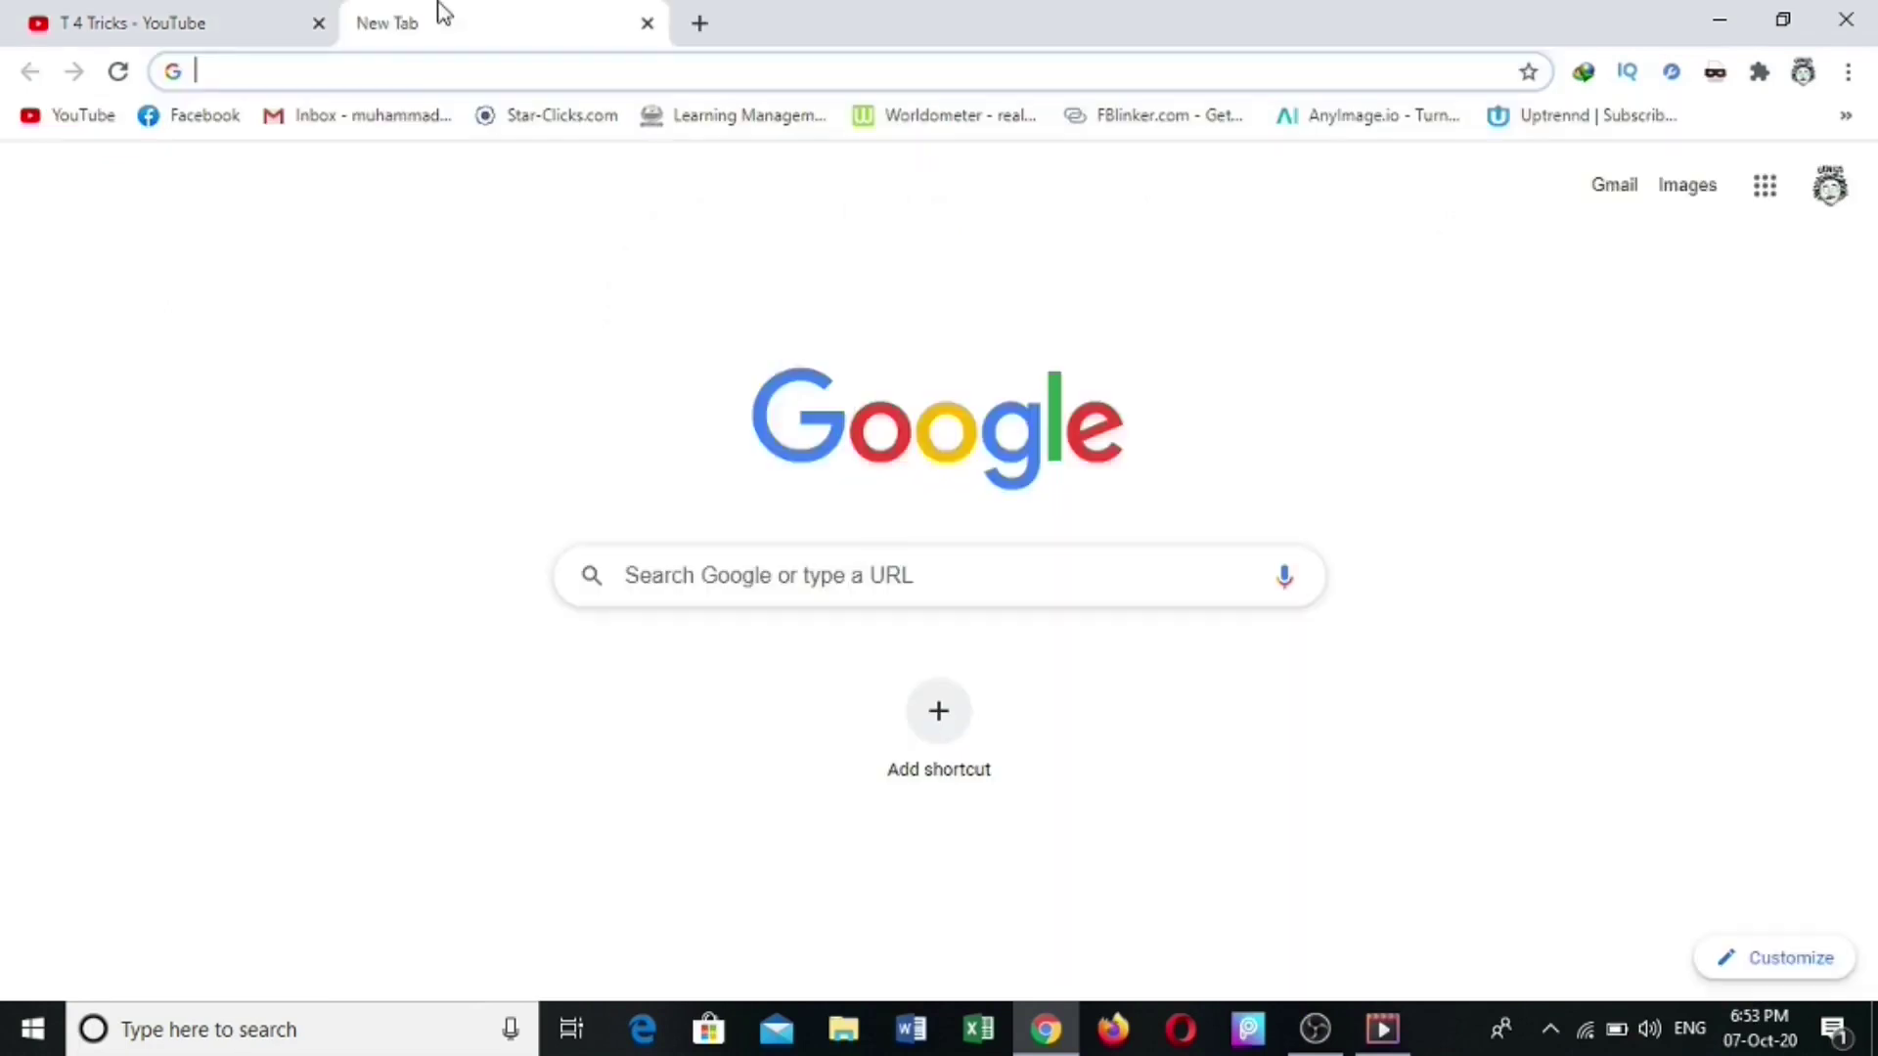
{"action": "type", "text": "https://www.spyhunter.com/2Oas81d/"}
{"action": "key", "text": "Return"}
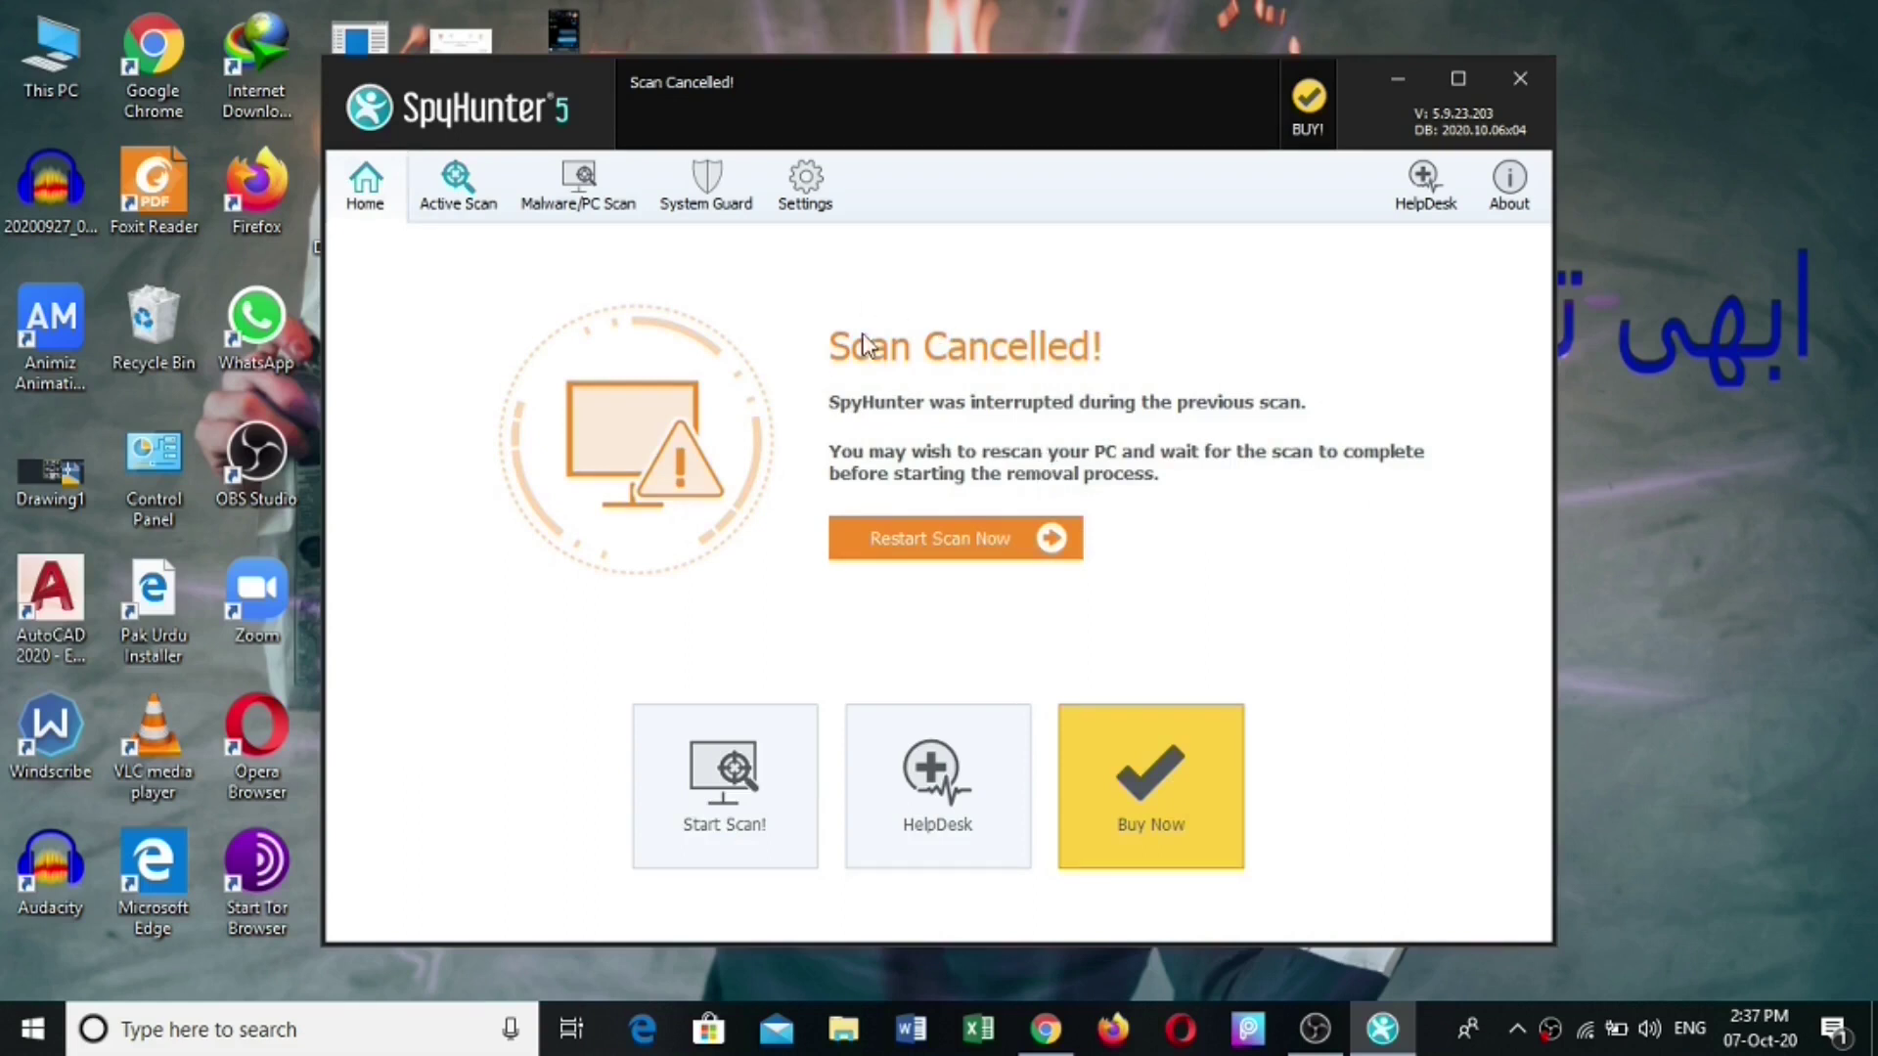
Switch to SpyHunter 5, check the Active Scan page, and start a scan from the home page
{"action": "left_click", "coordinate": [492, 211]}
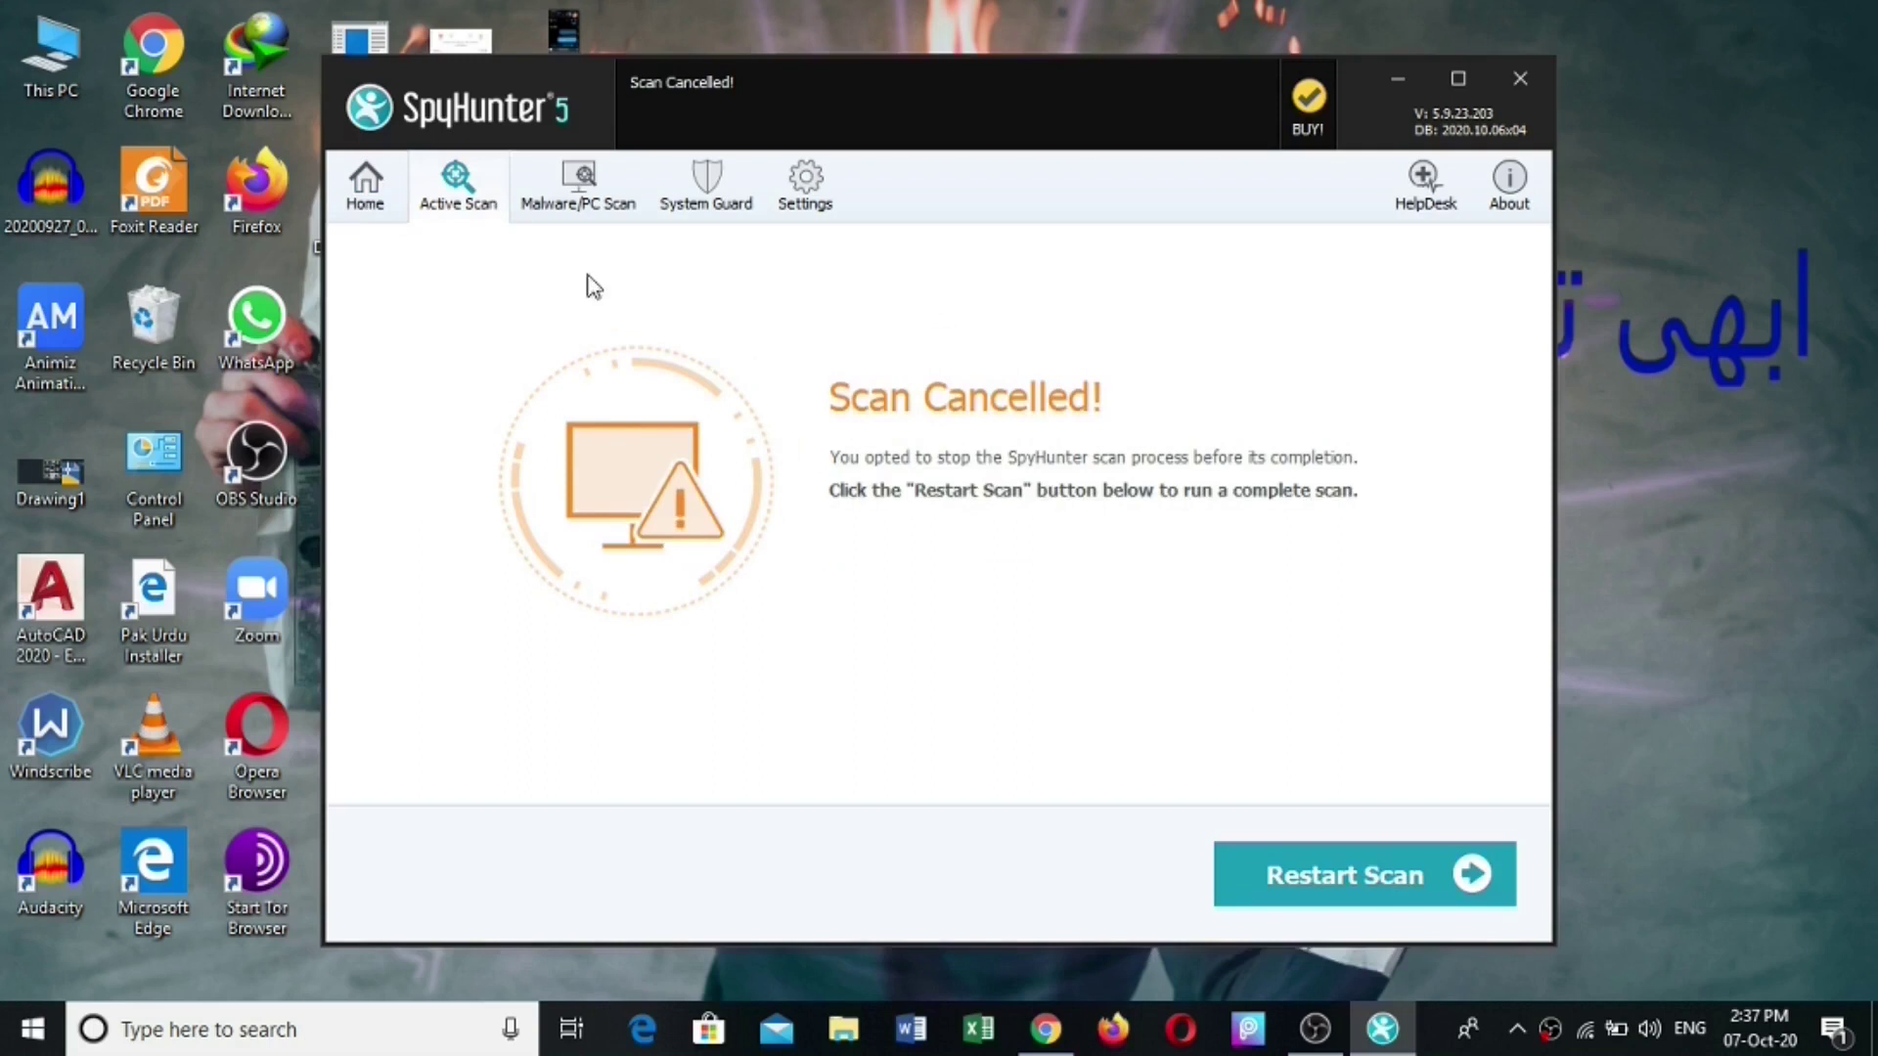
{"action": "left_click", "coordinate": [377, 192]}
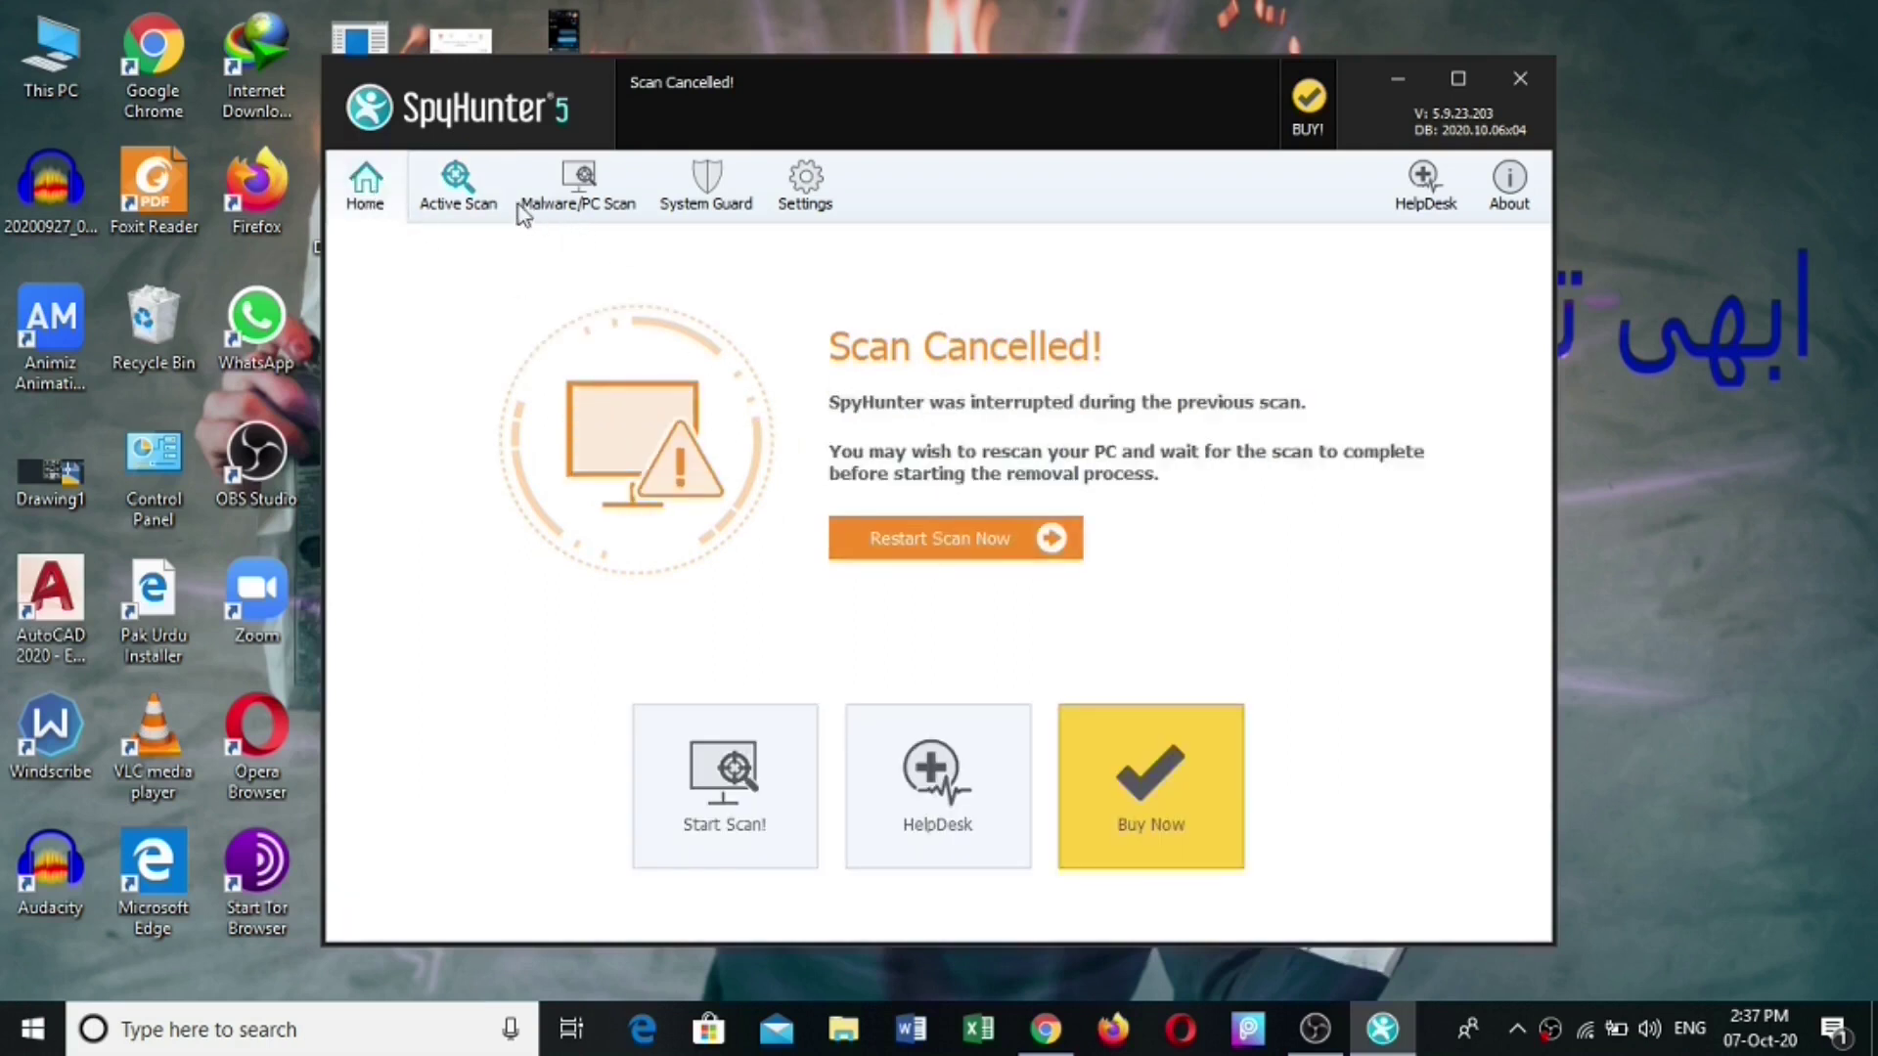
{"action": "left_click", "coordinate": [717, 806]}
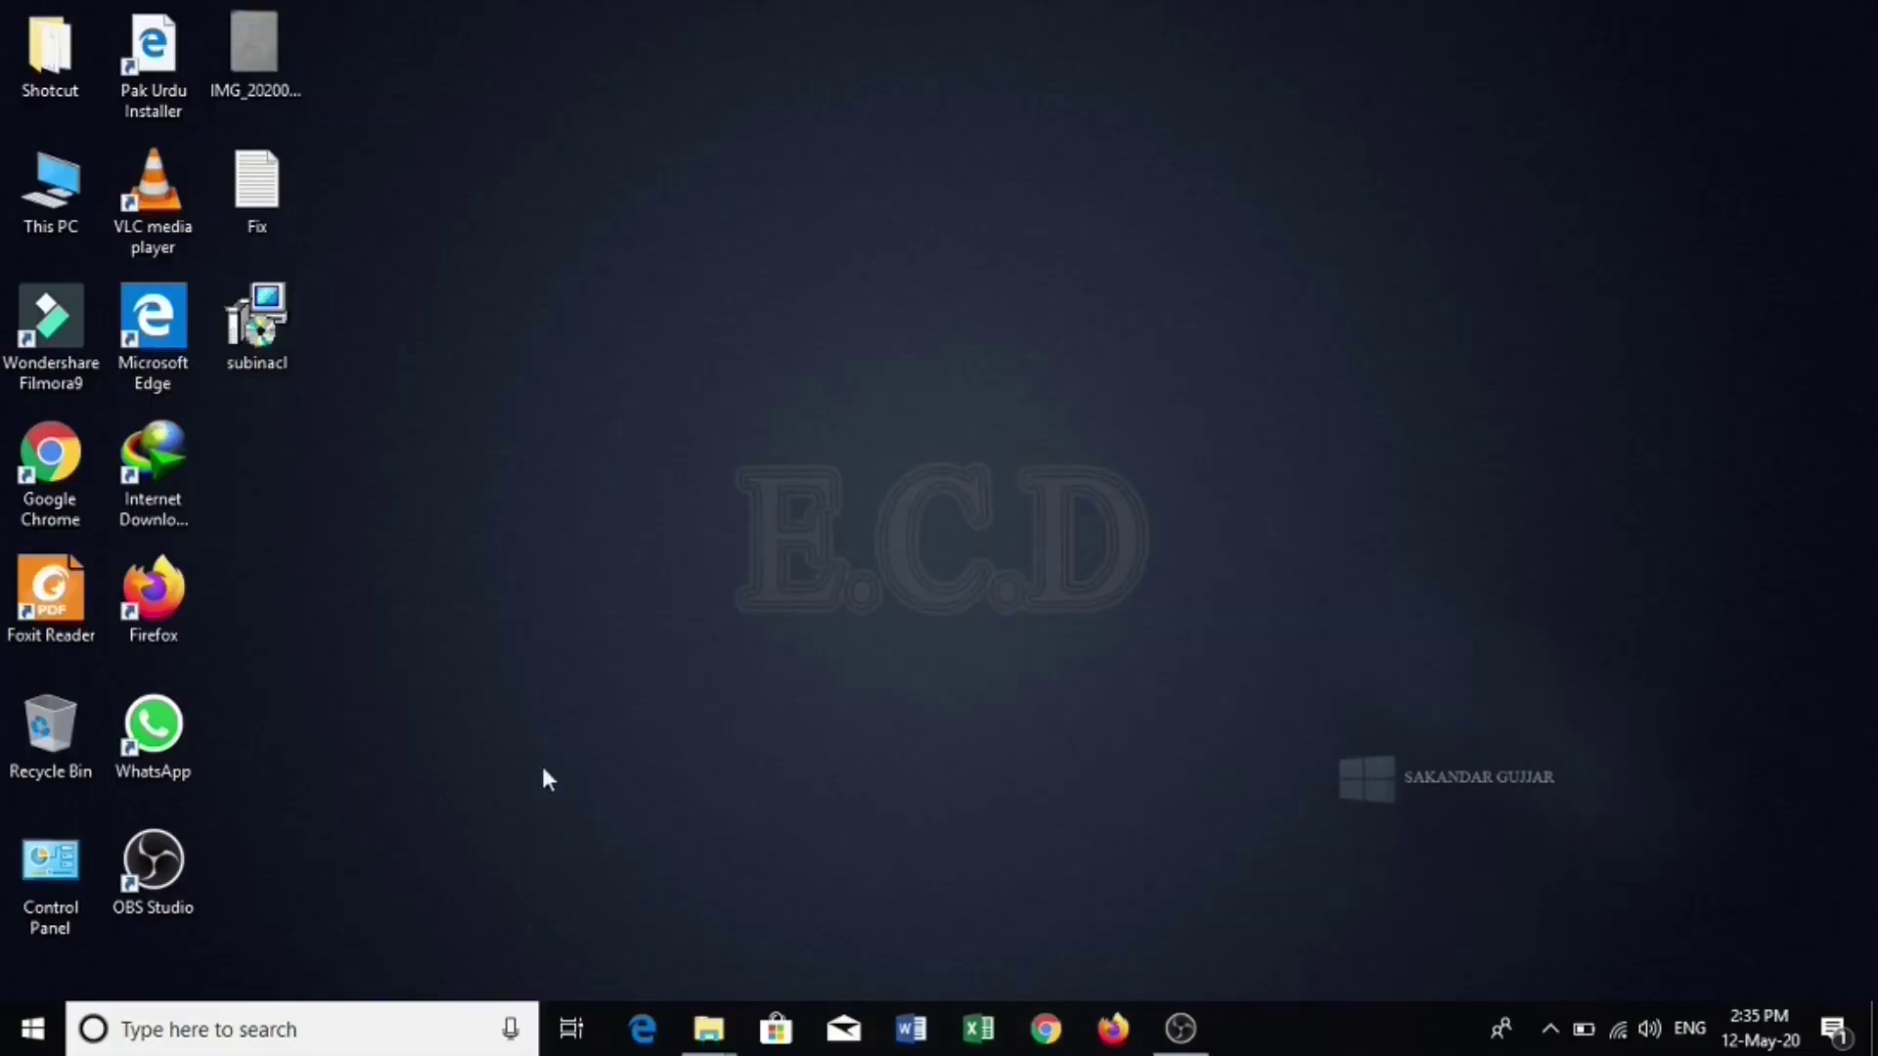
Find the Run app through Windows search and use it to launch System Configuration with msconfig
{"action": "left_click", "coordinate": [285, 1025]}
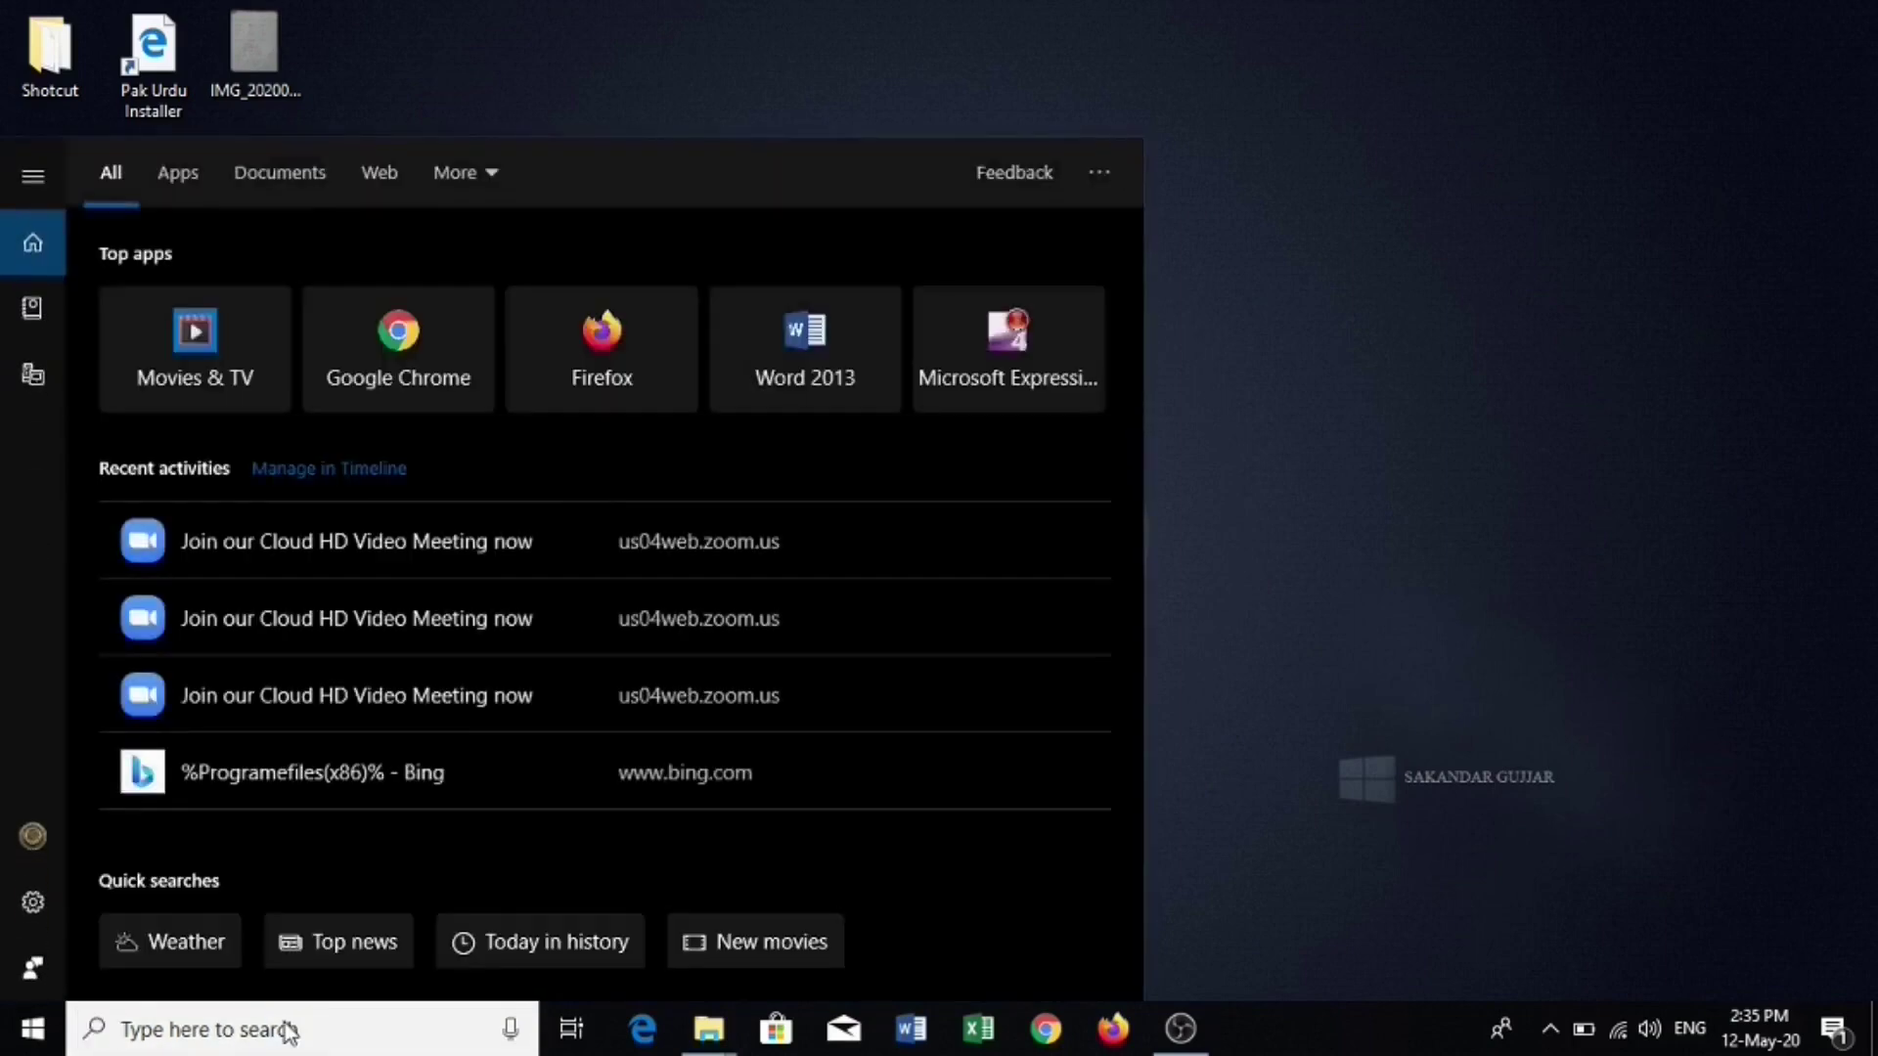
{"action": "type", "text": "run"}
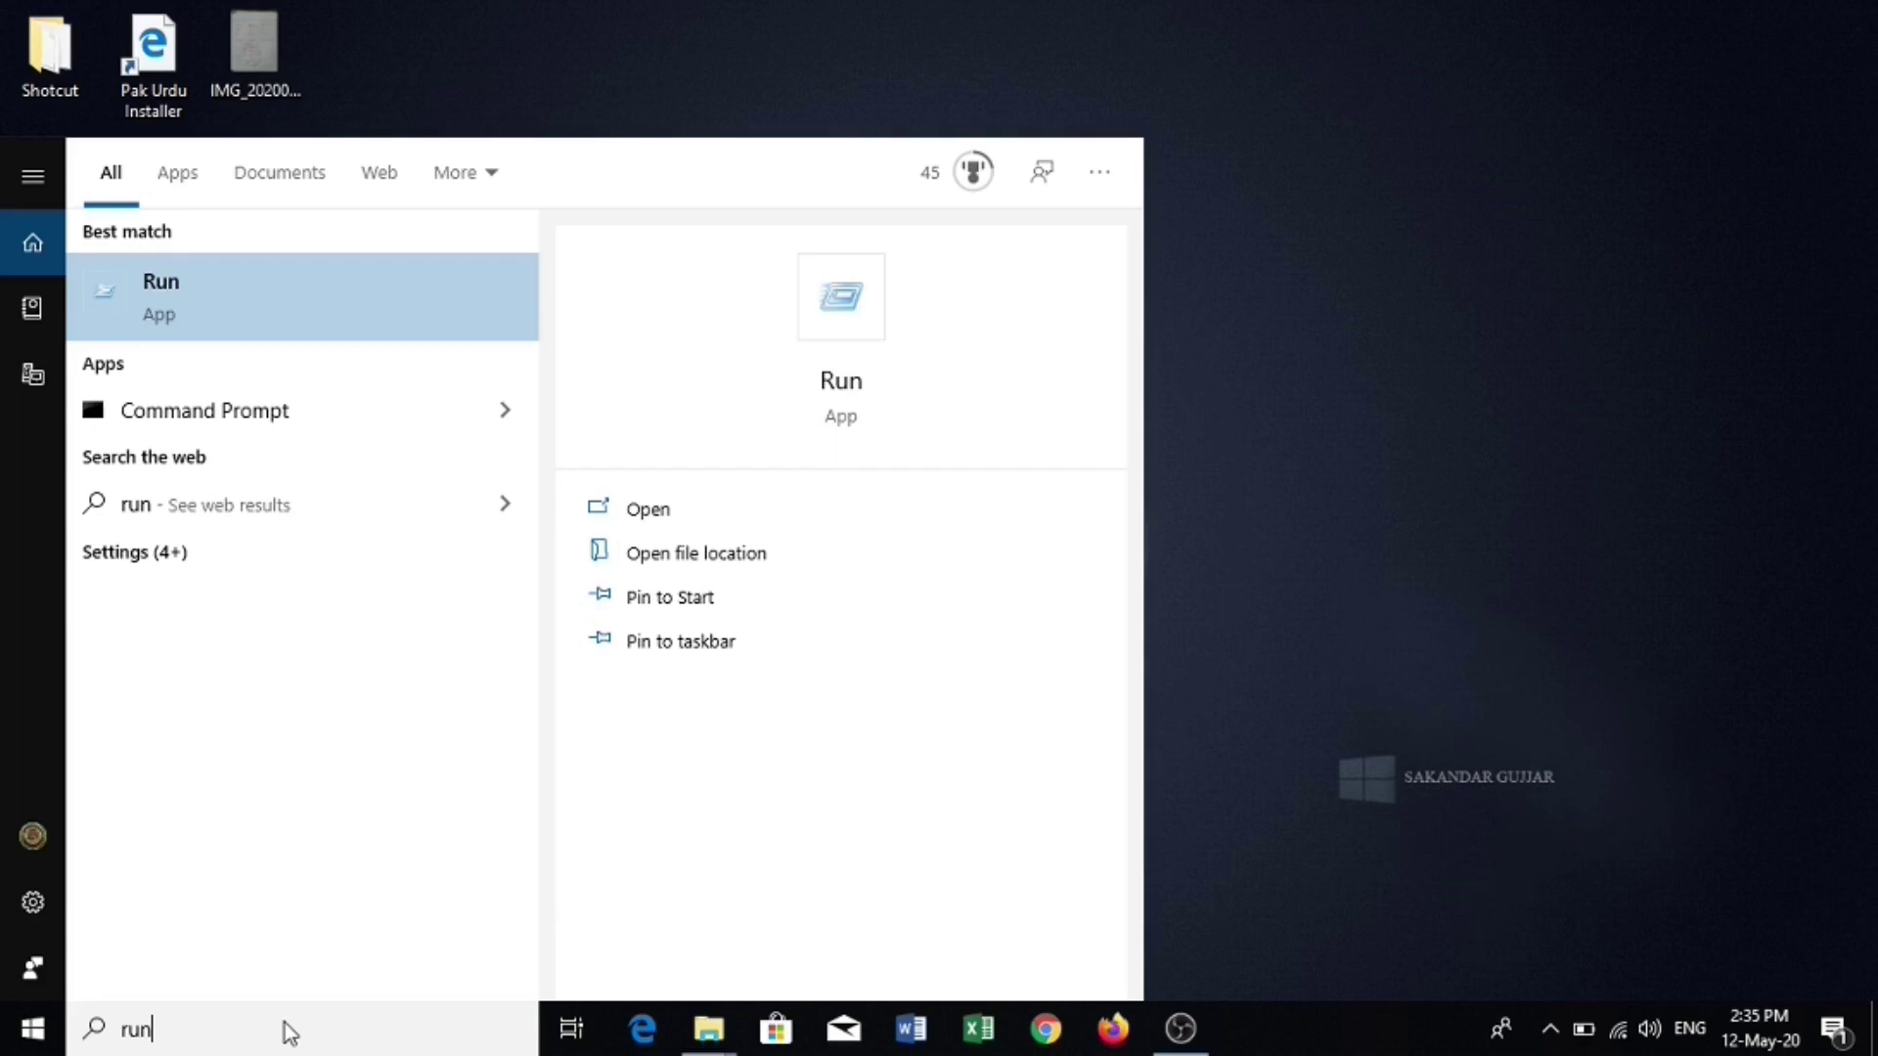
{"action": "key", "text": "Return"}
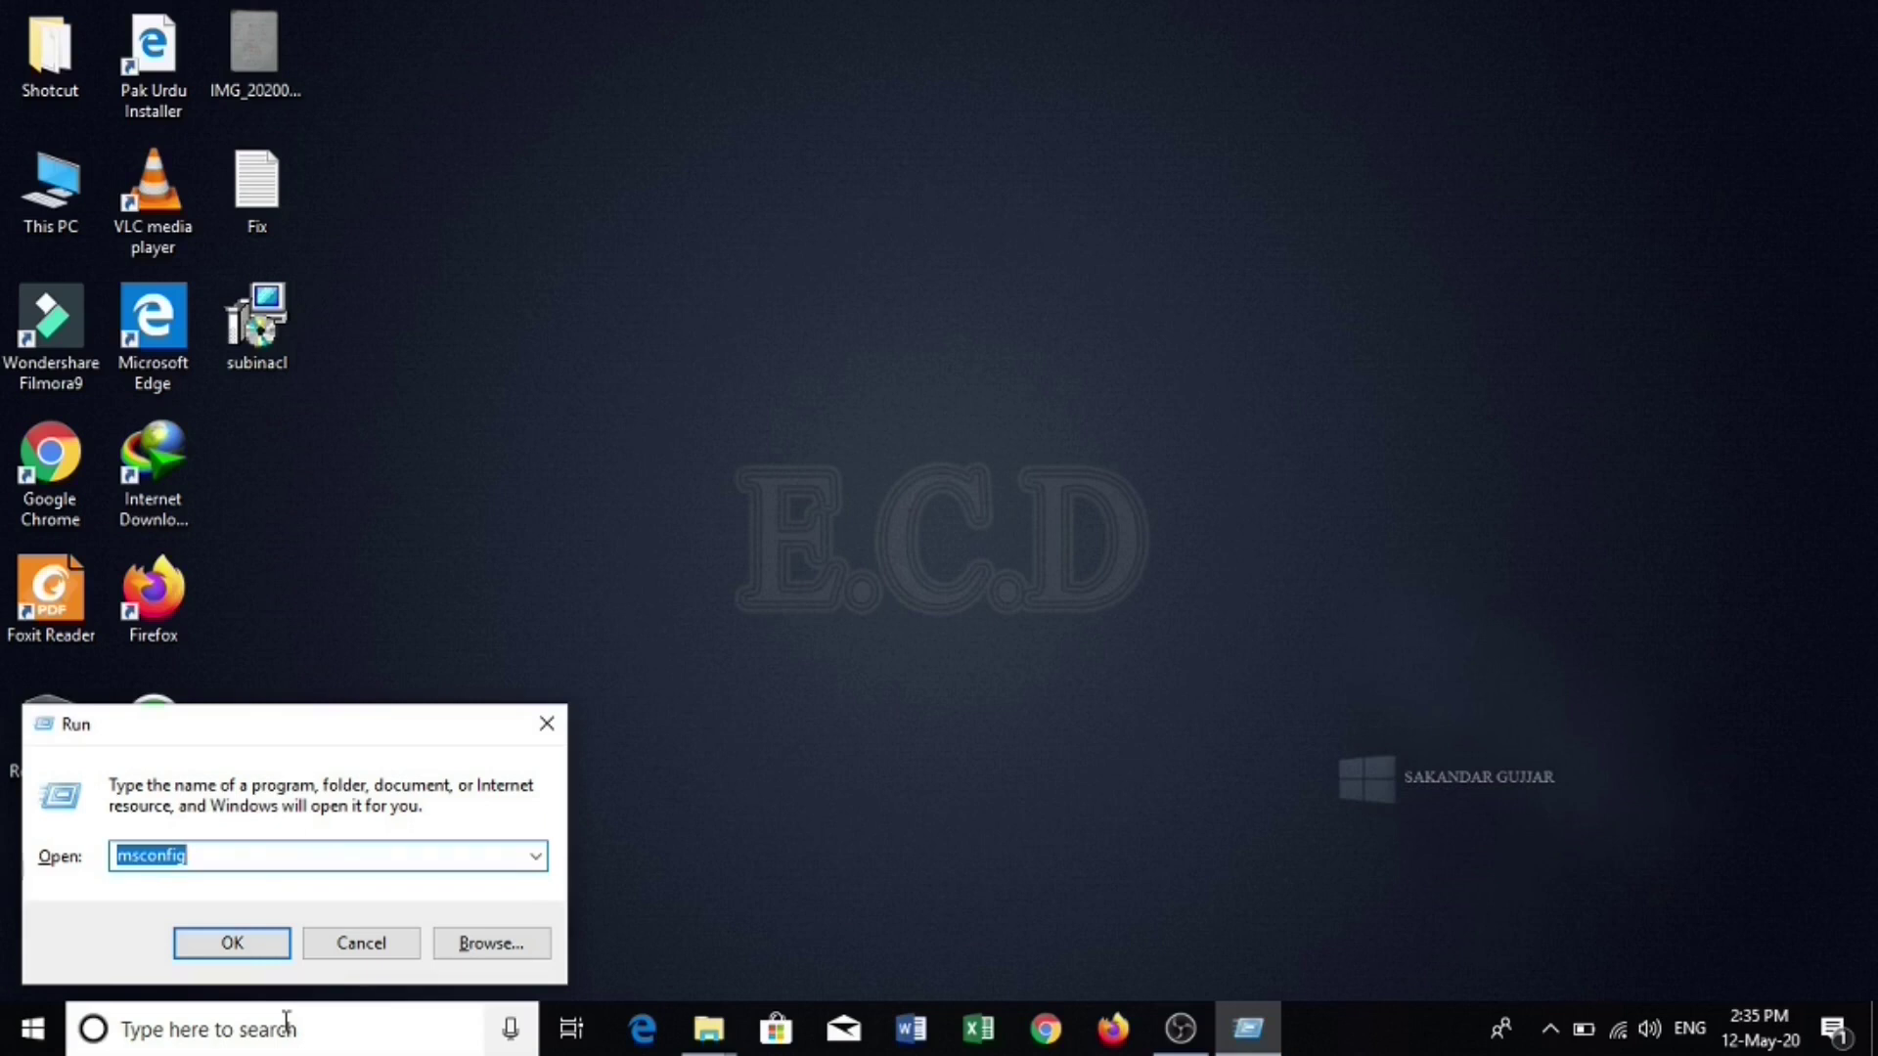
{"action": "key", "text": "BackSpace"}
{"action": "type", "text": "ms"}
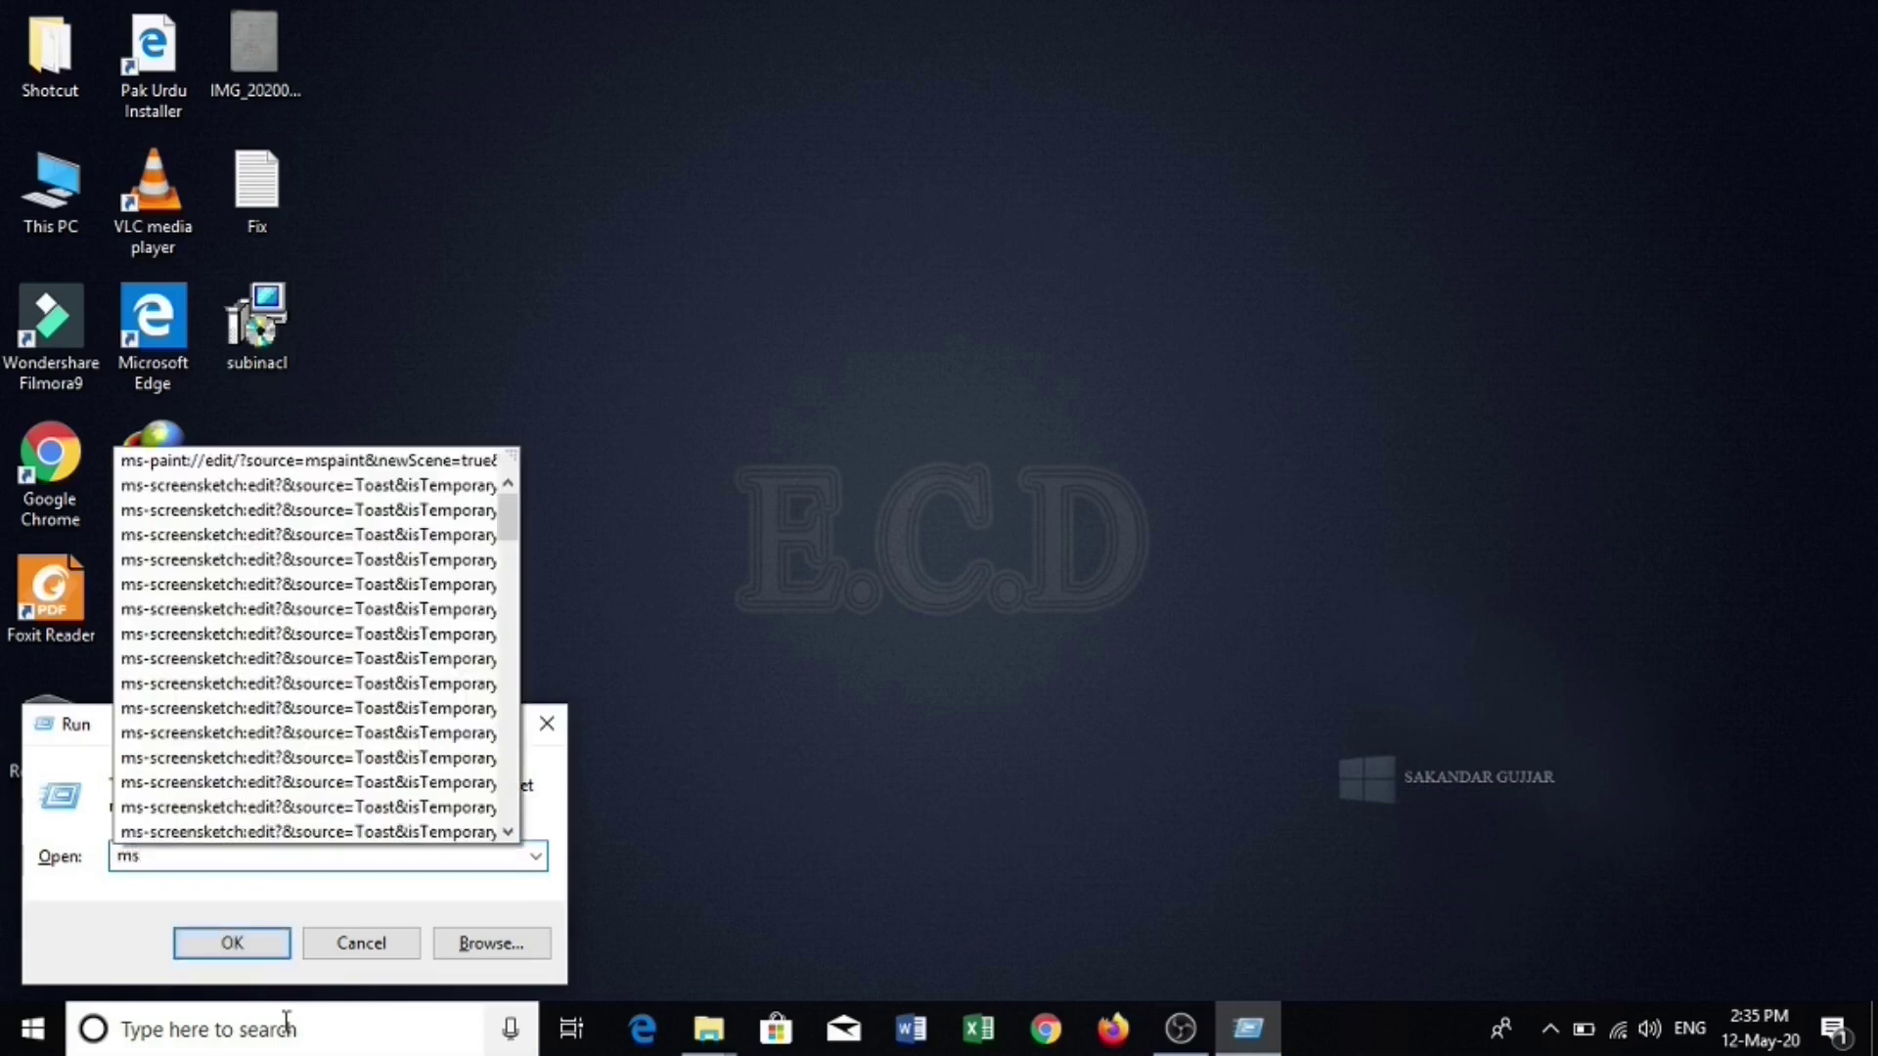
{"action": "type", "text": "config"}
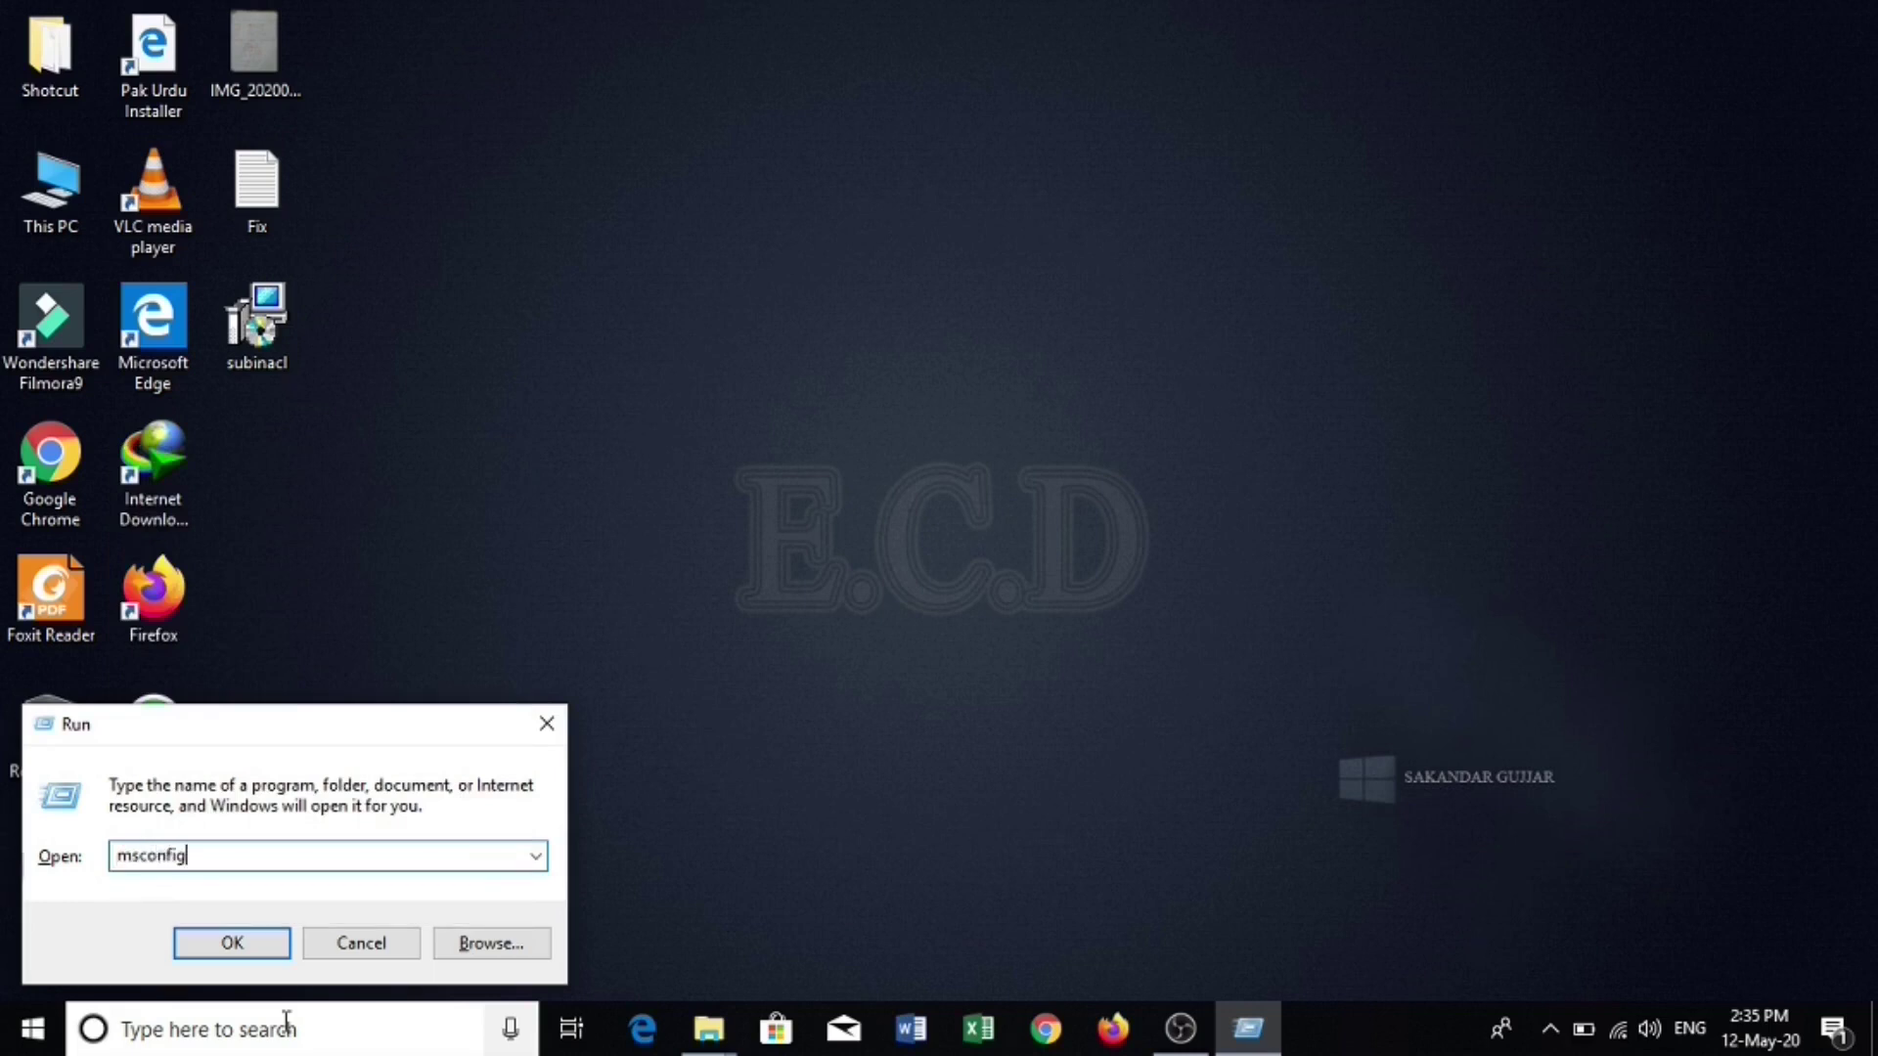
{"action": "key", "text": "Return"}
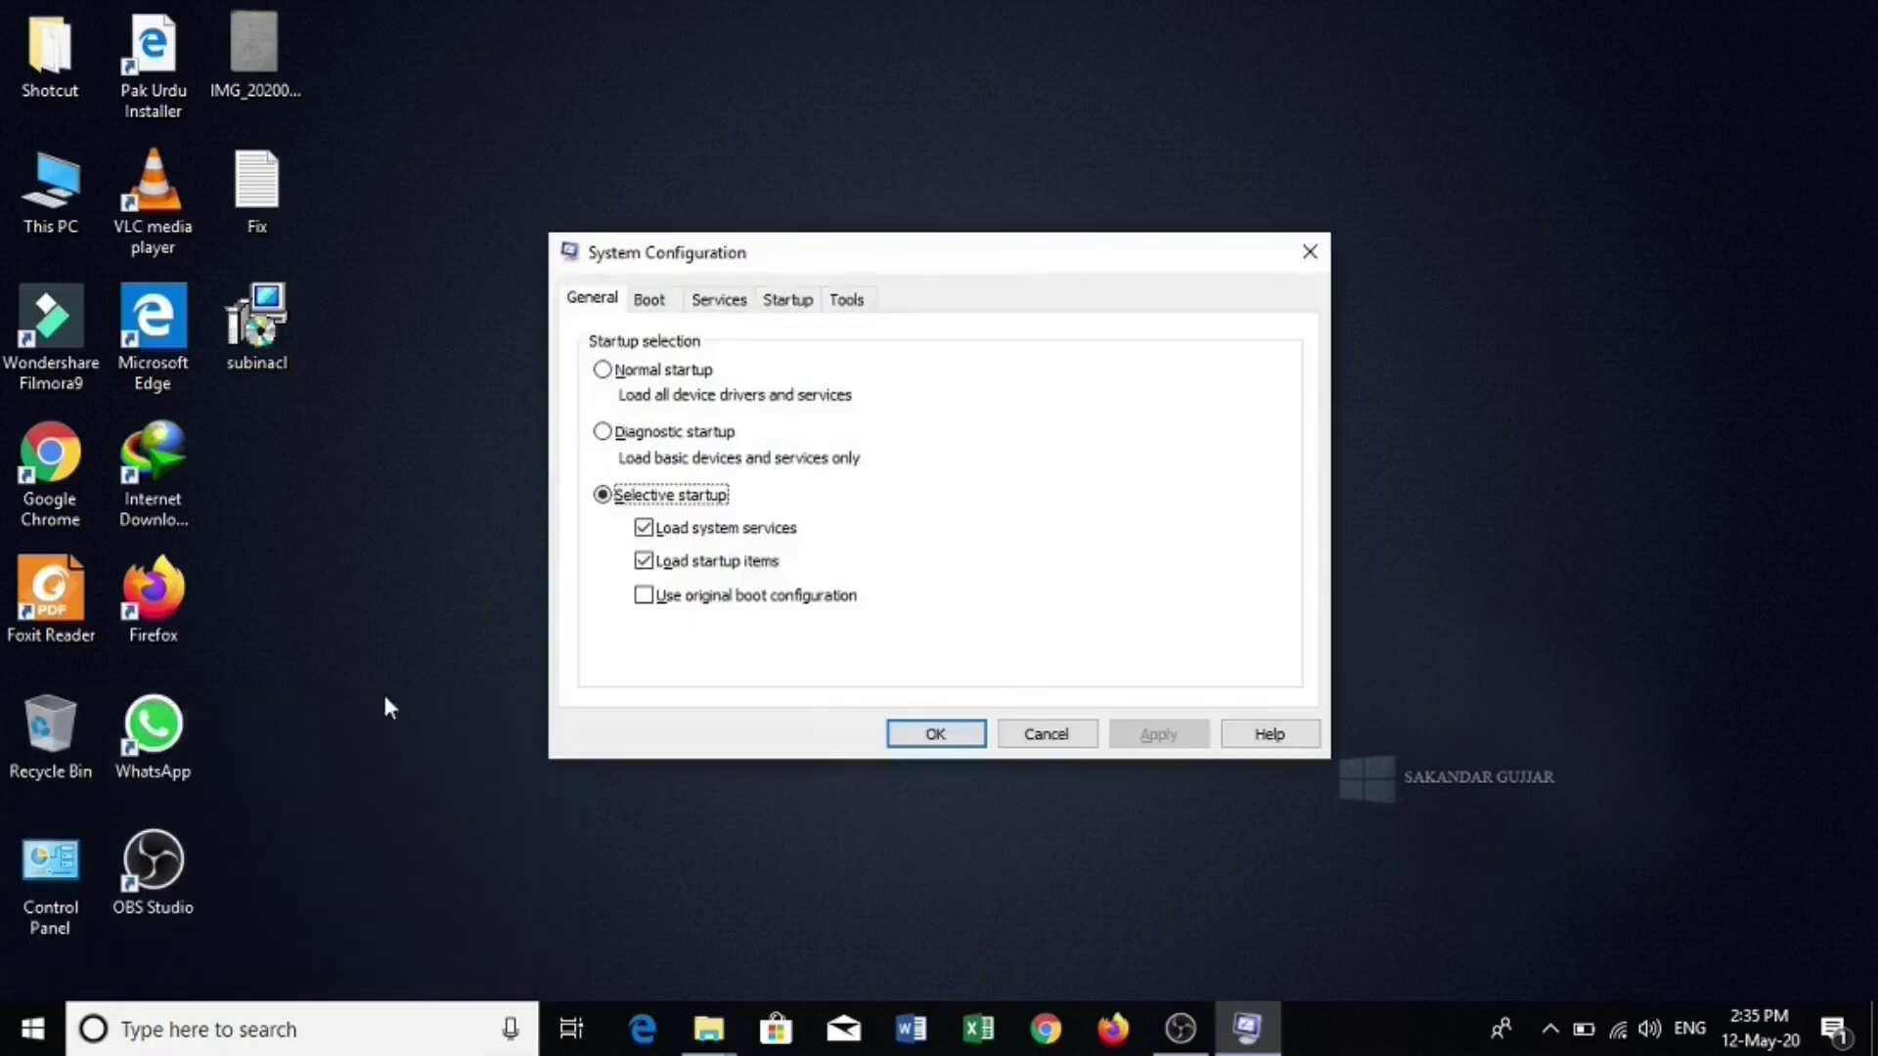
Enable Safe boot with the Minimal option in the boot settings and confirm the configuration
{"action": "left_click", "coordinate": [650, 300]}
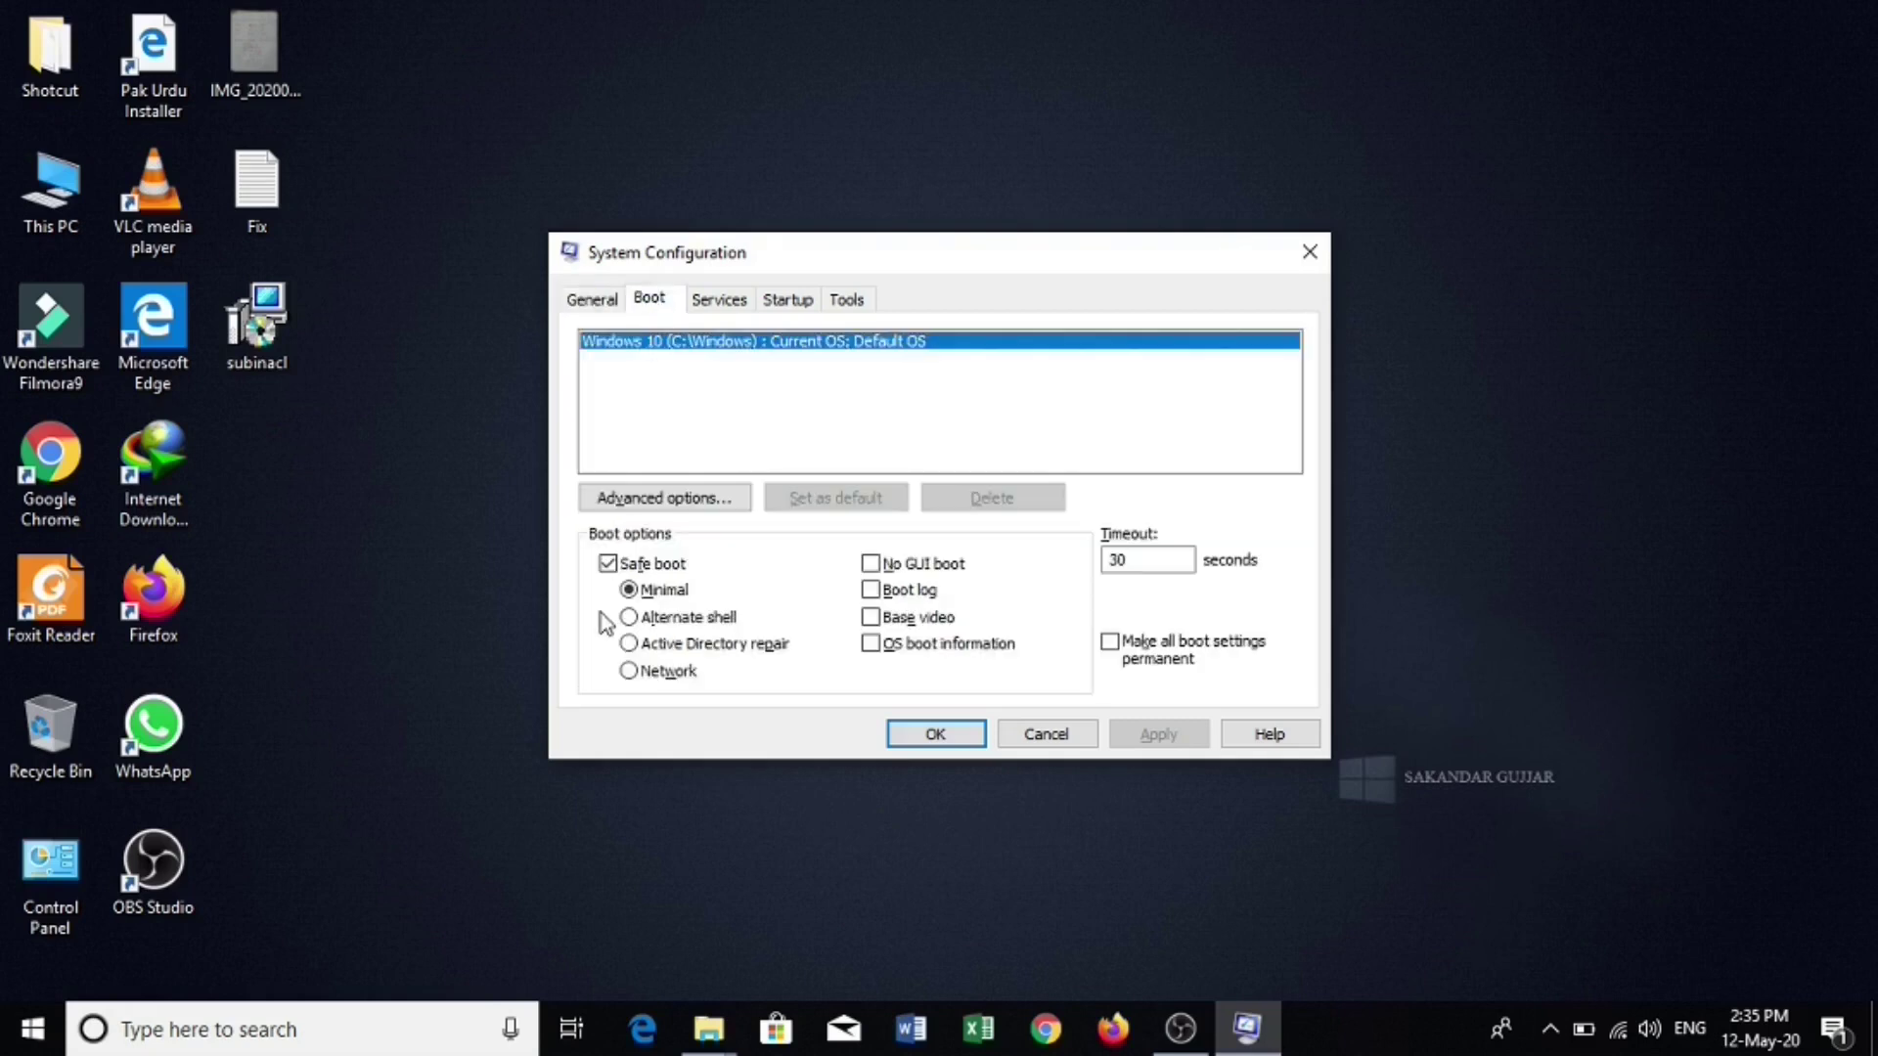
{"action": "left_click", "coordinate": [608, 566]}
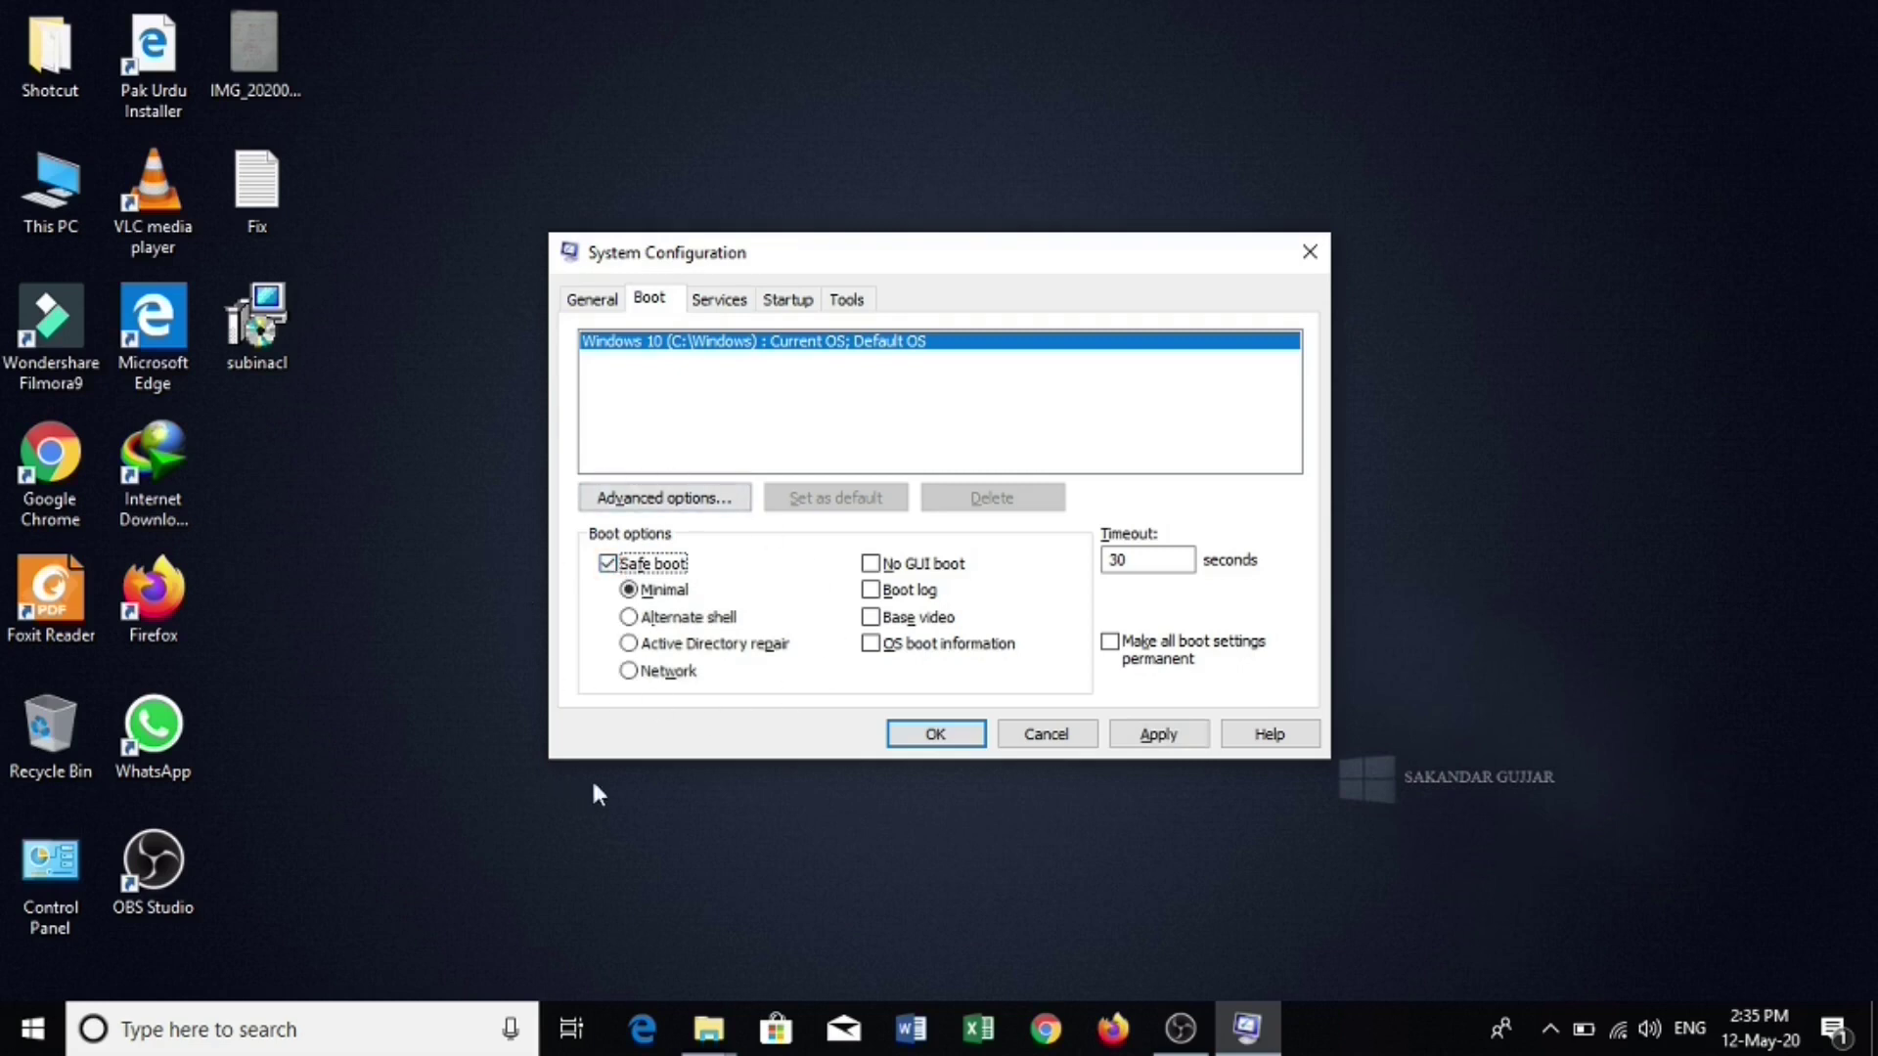
{"action": "left_click", "coordinate": [975, 734]}
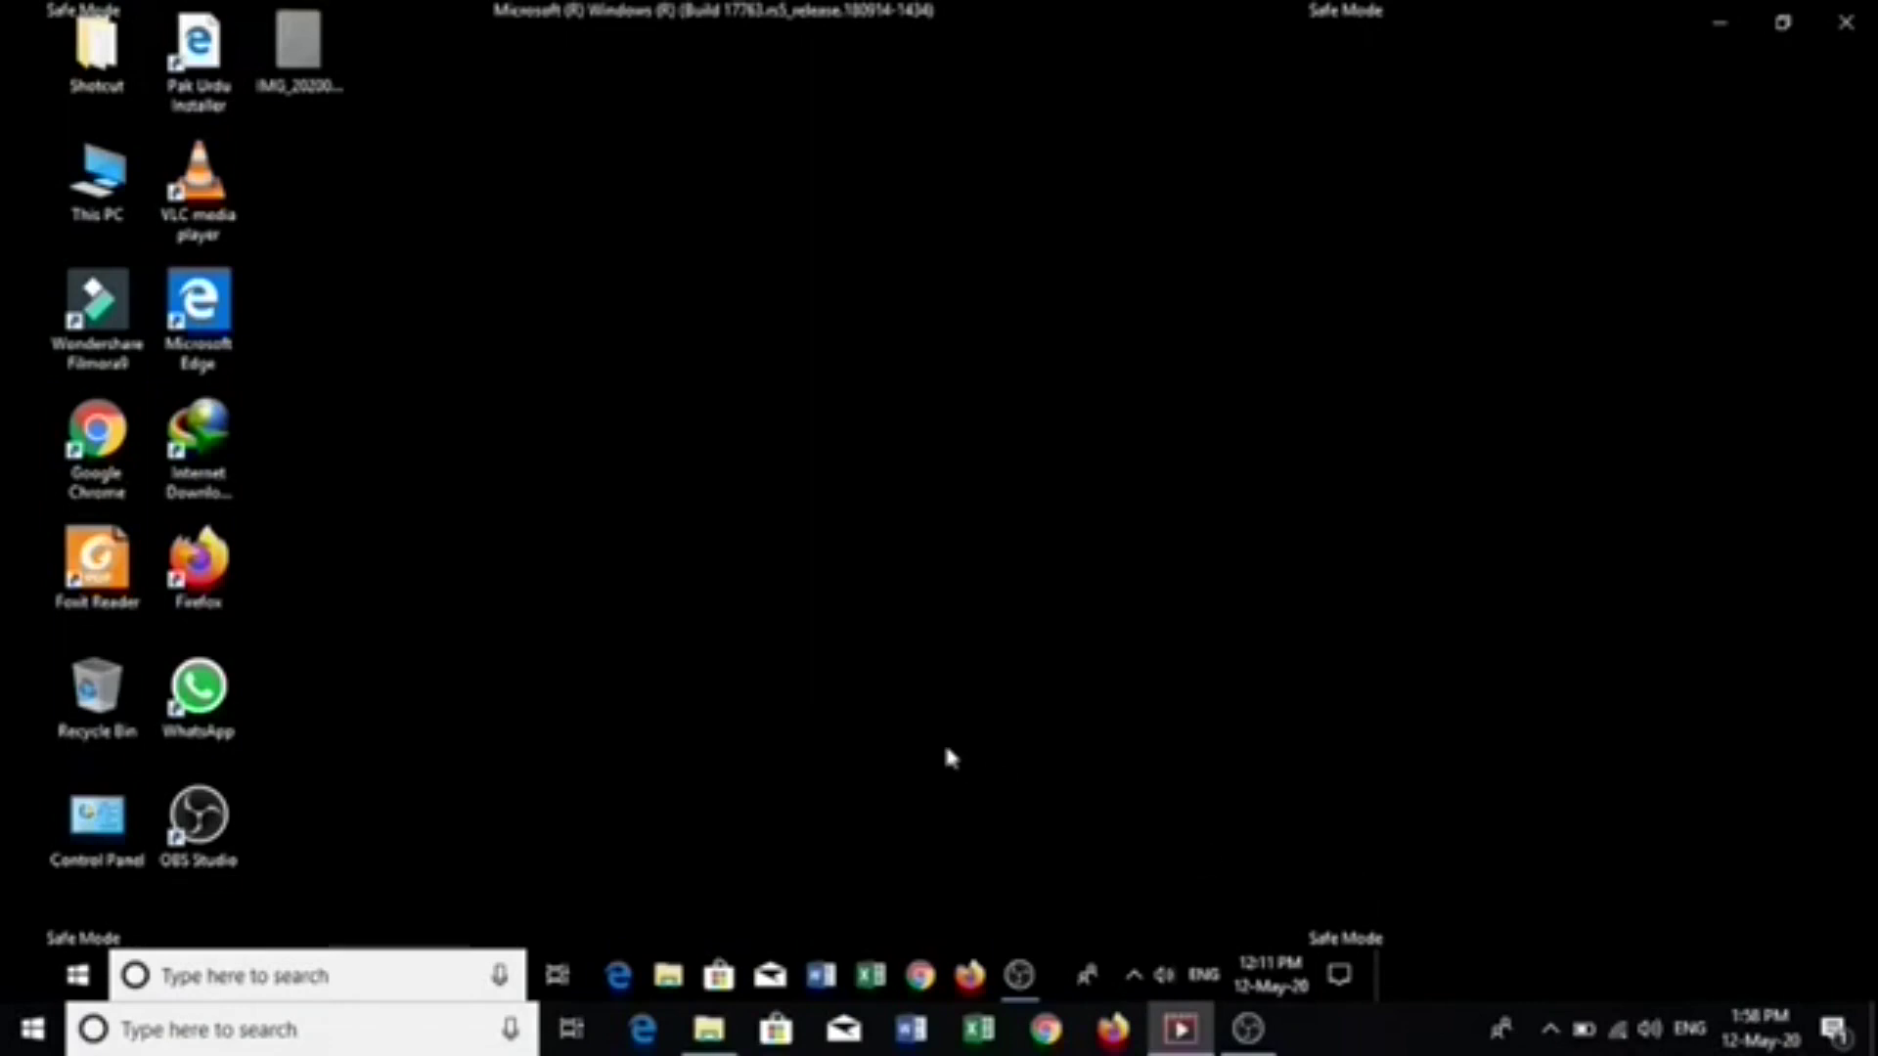
Open This PC in a maximized window and browse to the folder C:\Windows\System32\drivers\etc
{"action": "double_click", "coordinate": [86, 210]}
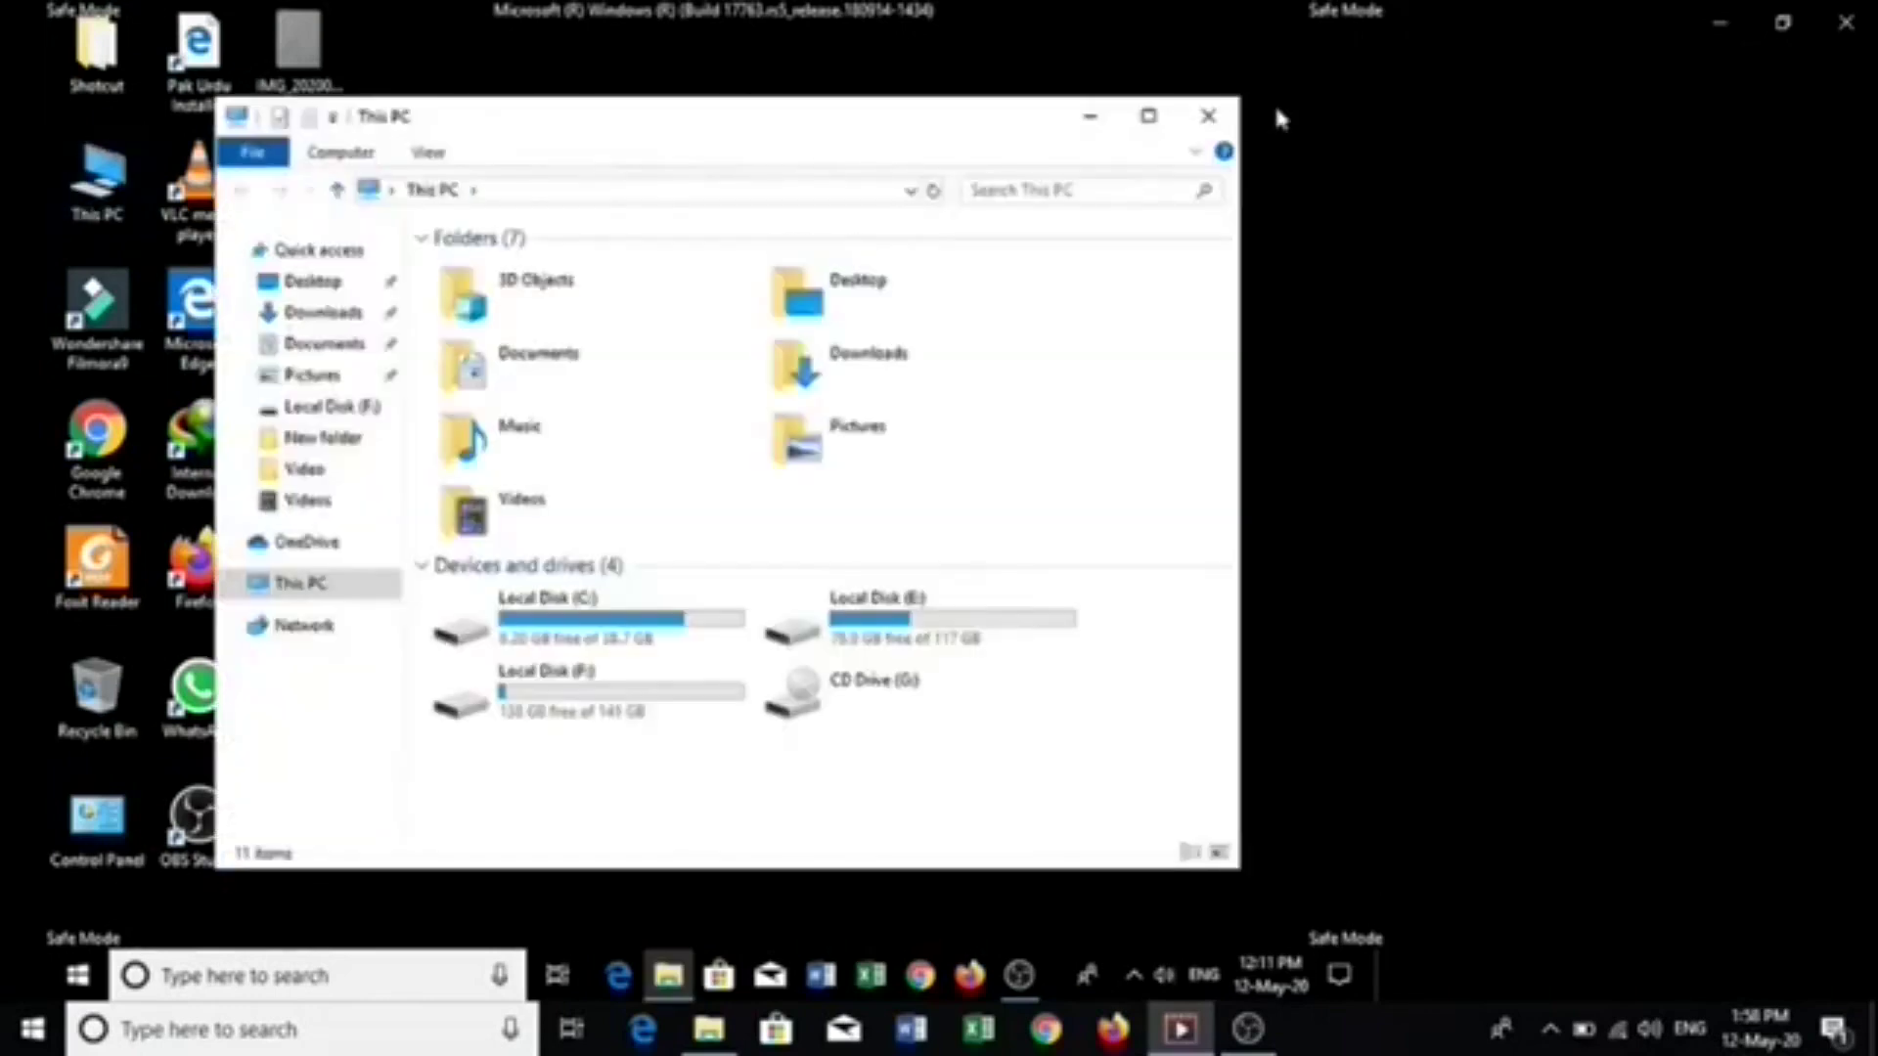
{"action": "left_click", "coordinate": [1148, 117]}
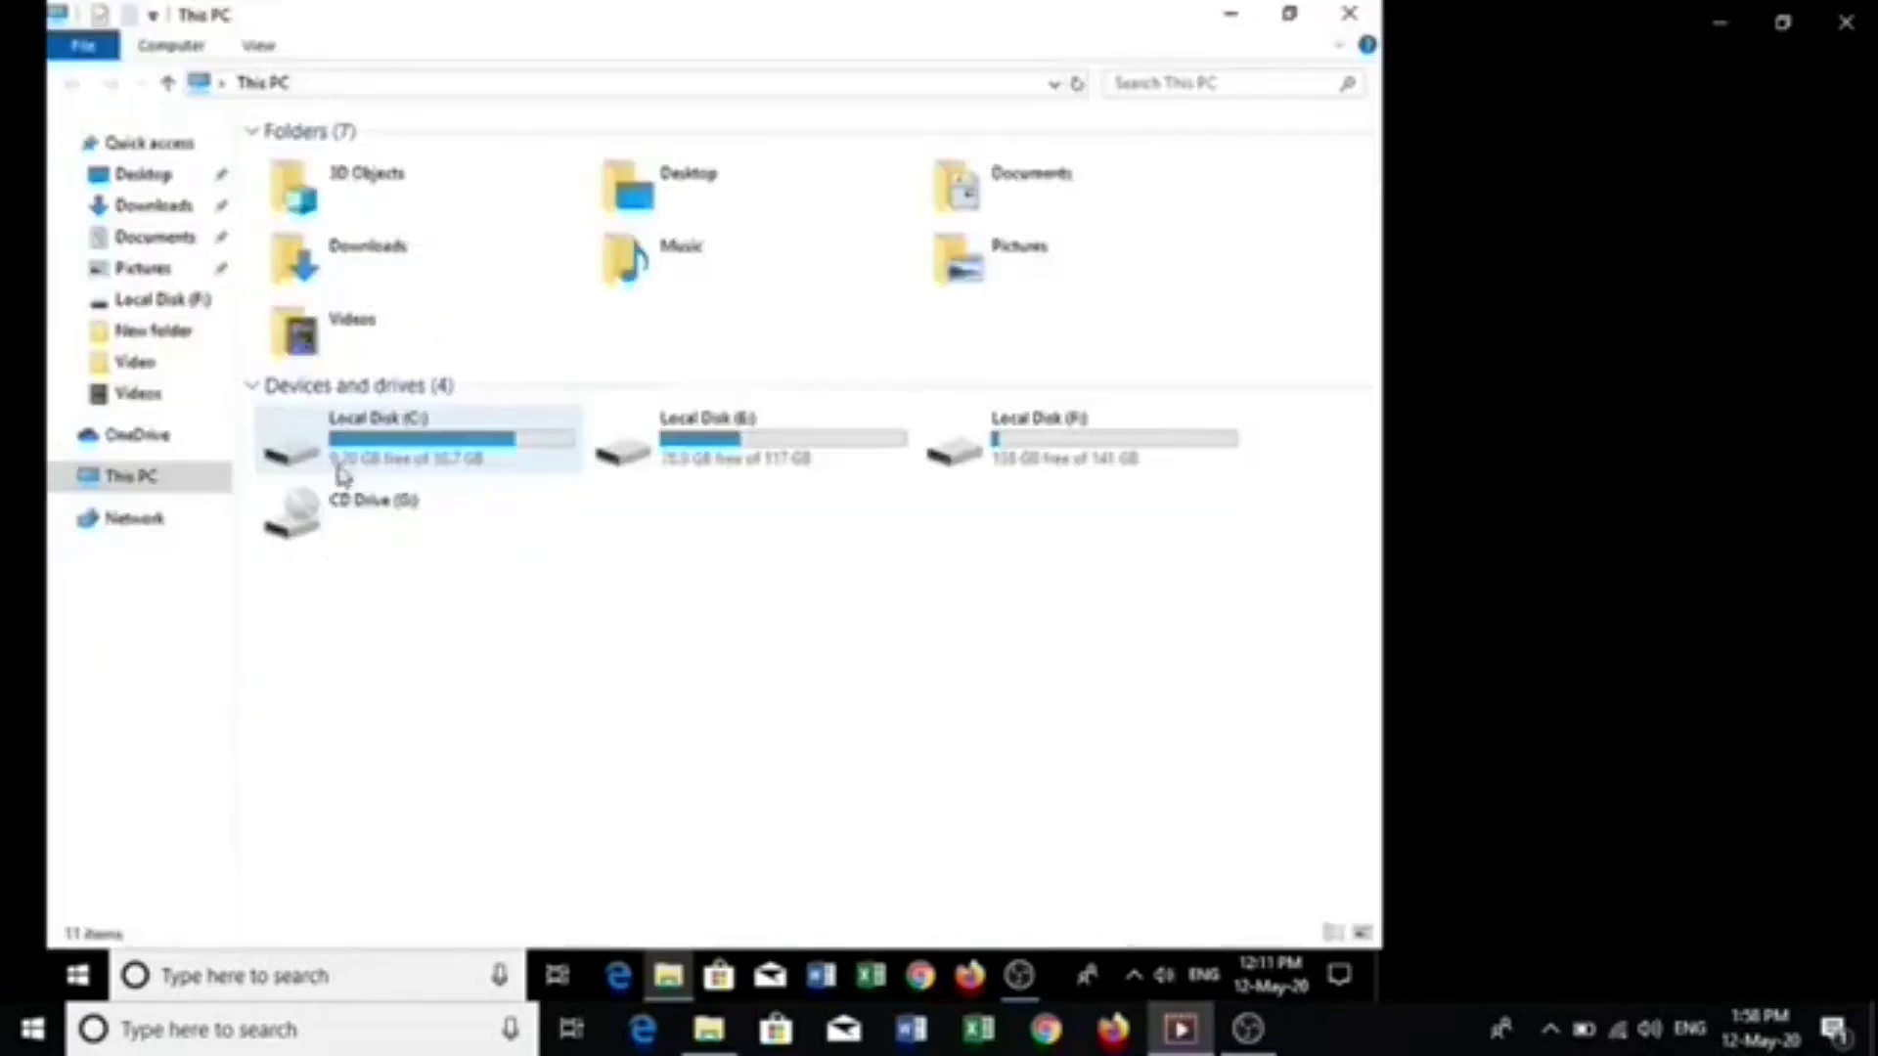
{"action": "double_click", "coordinate": [433, 426]}
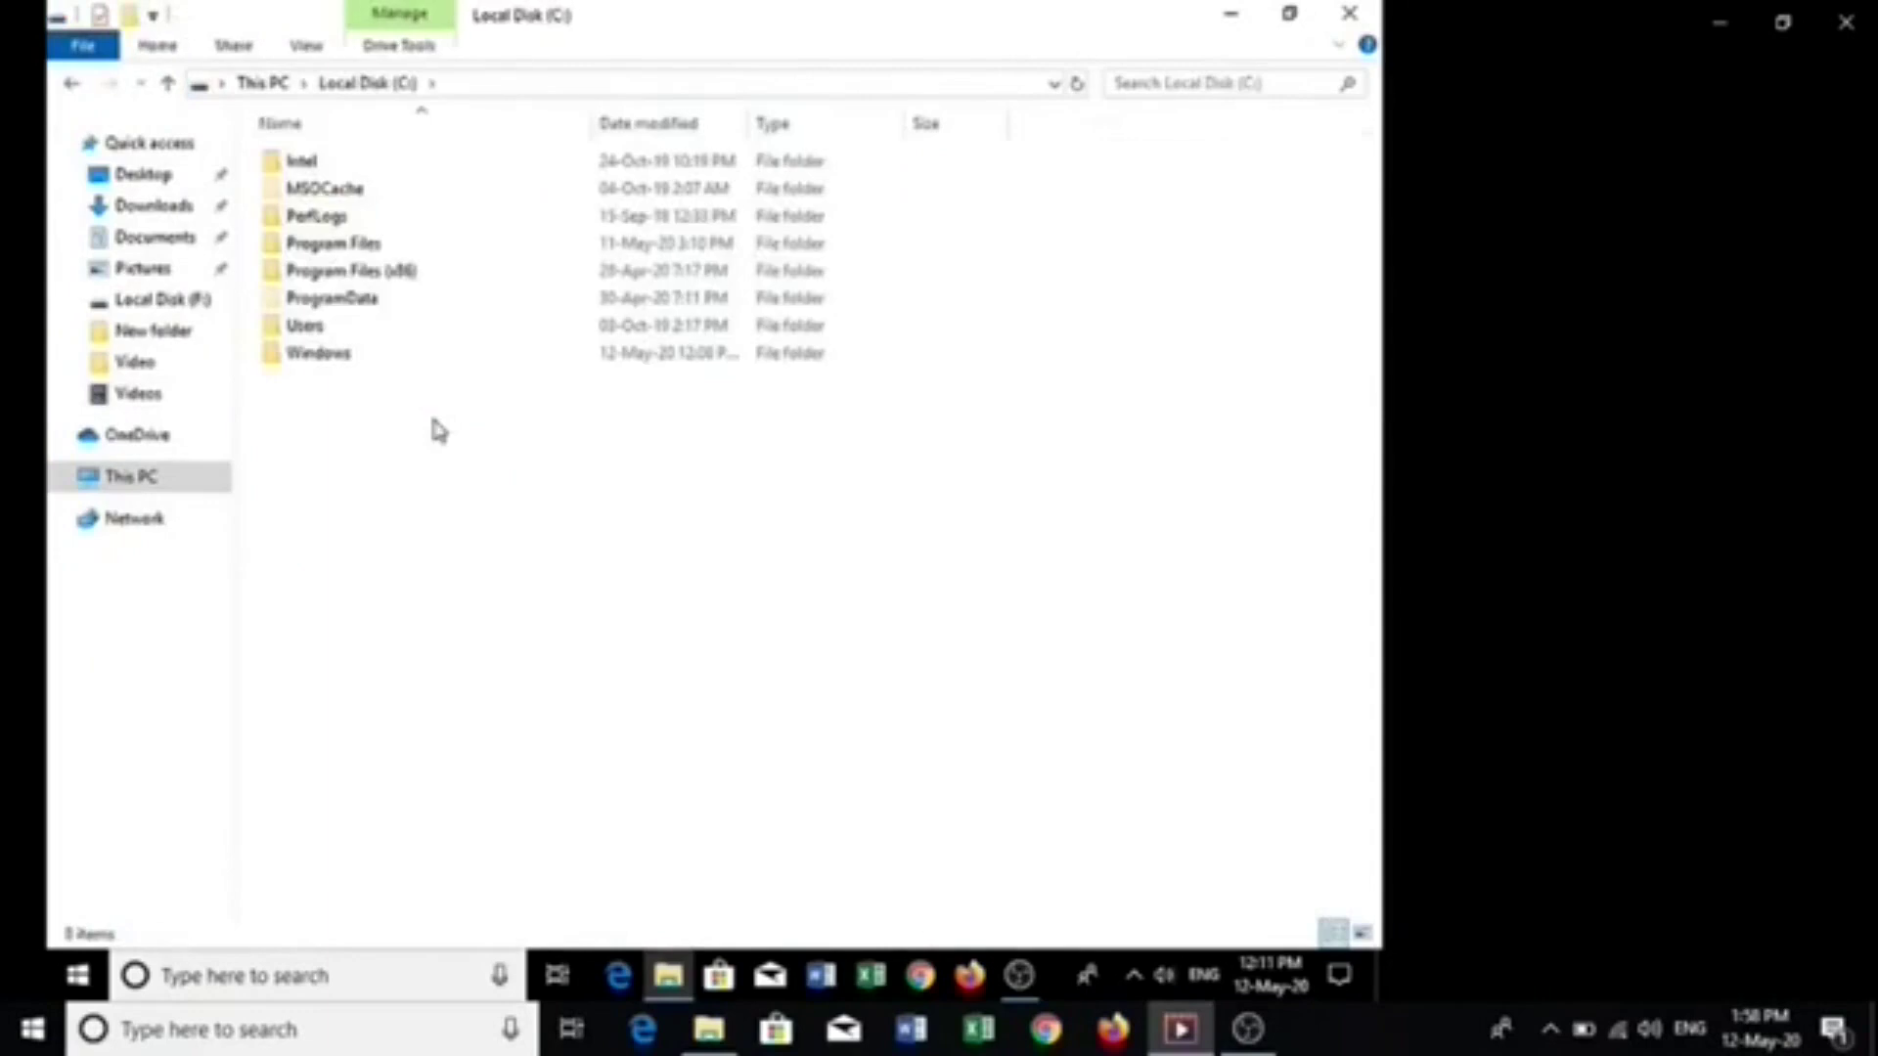
{"action": "double_click", "coordinate": [348, 358]}
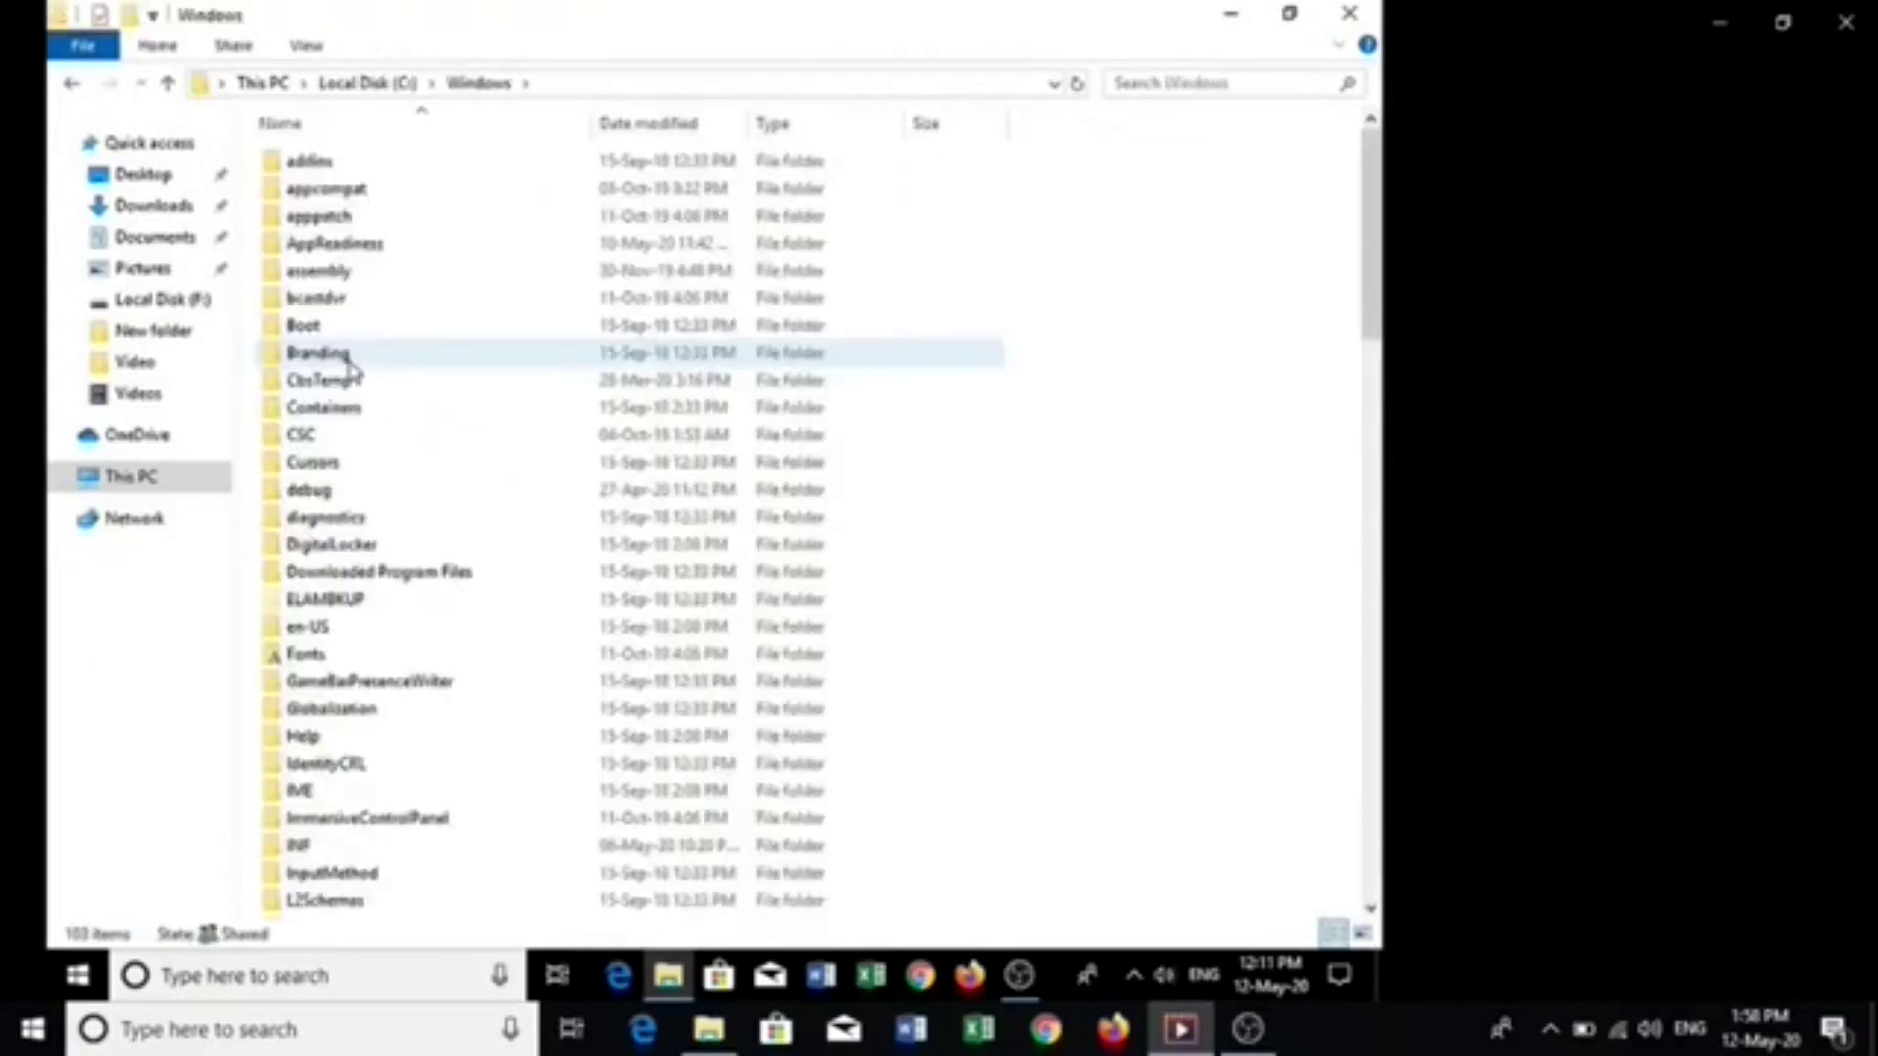
{"action": "left_click", "coordinate": [1373, 585]}
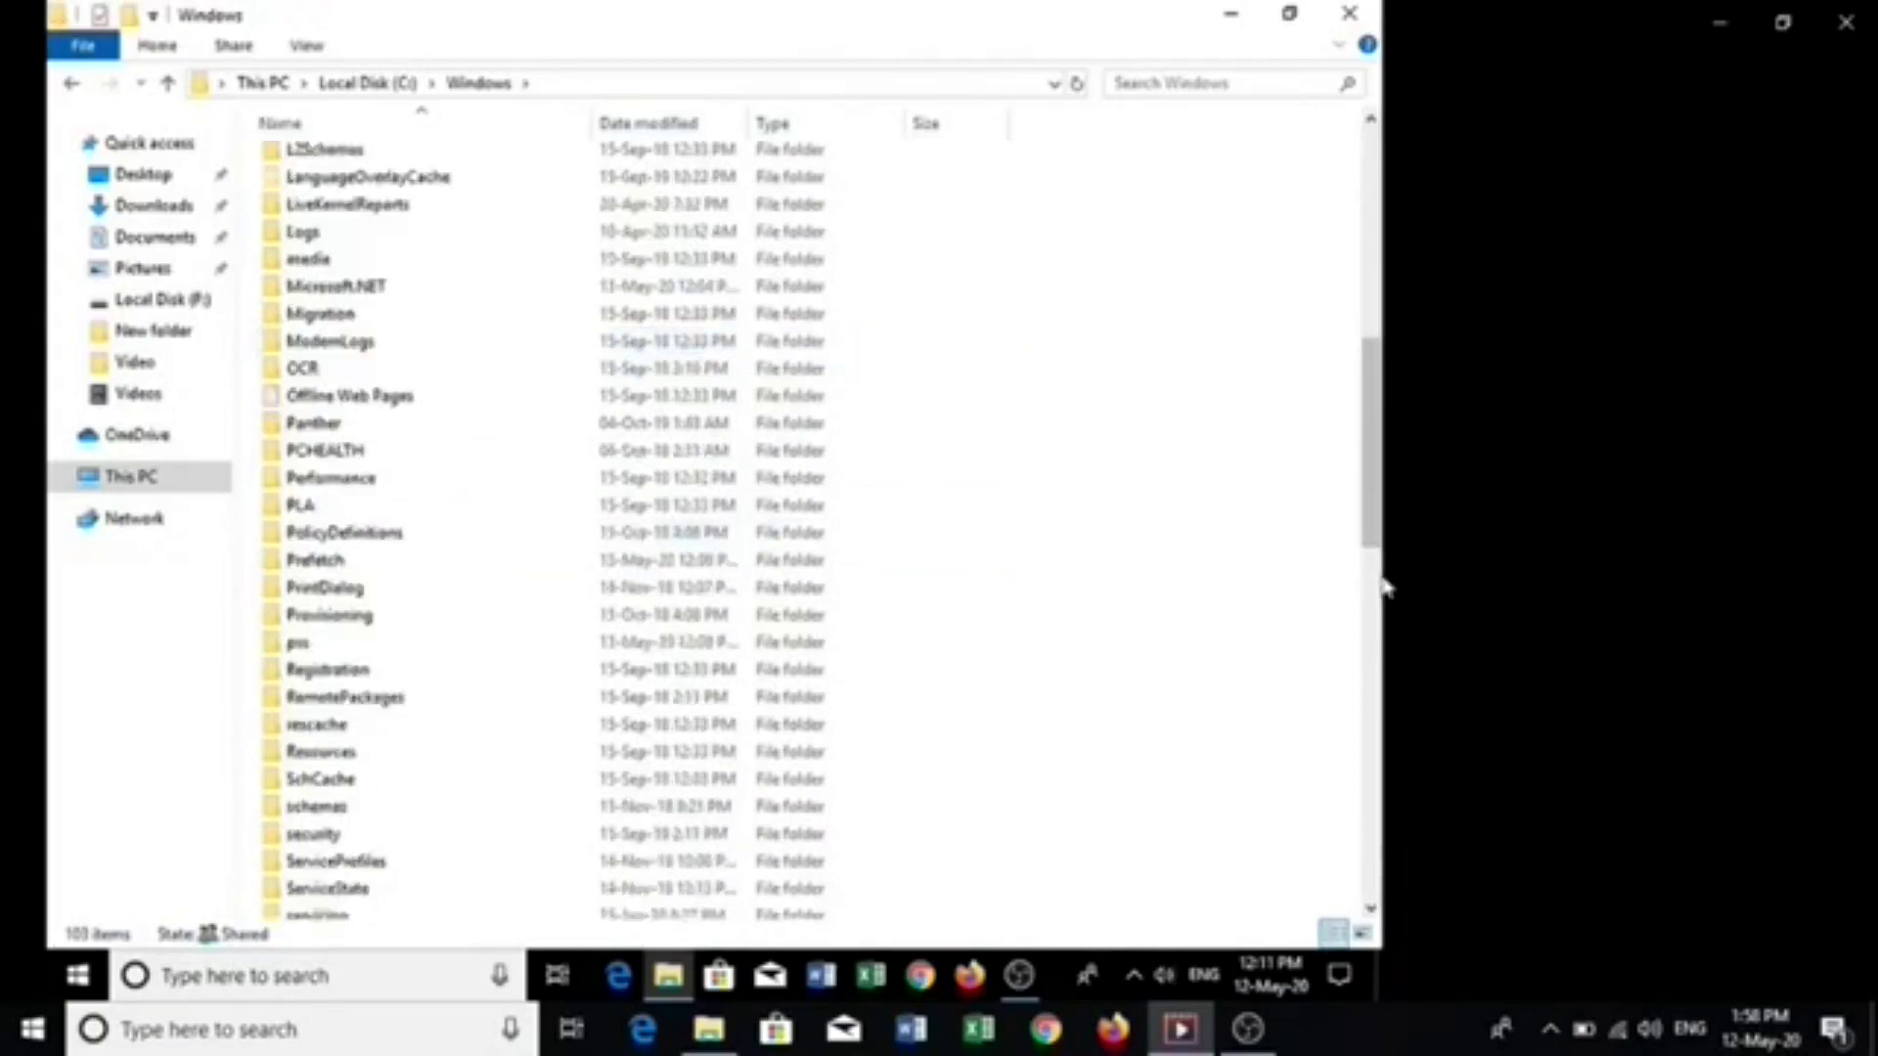
{"action": "left_click", "coordinate": [1381, 653]}
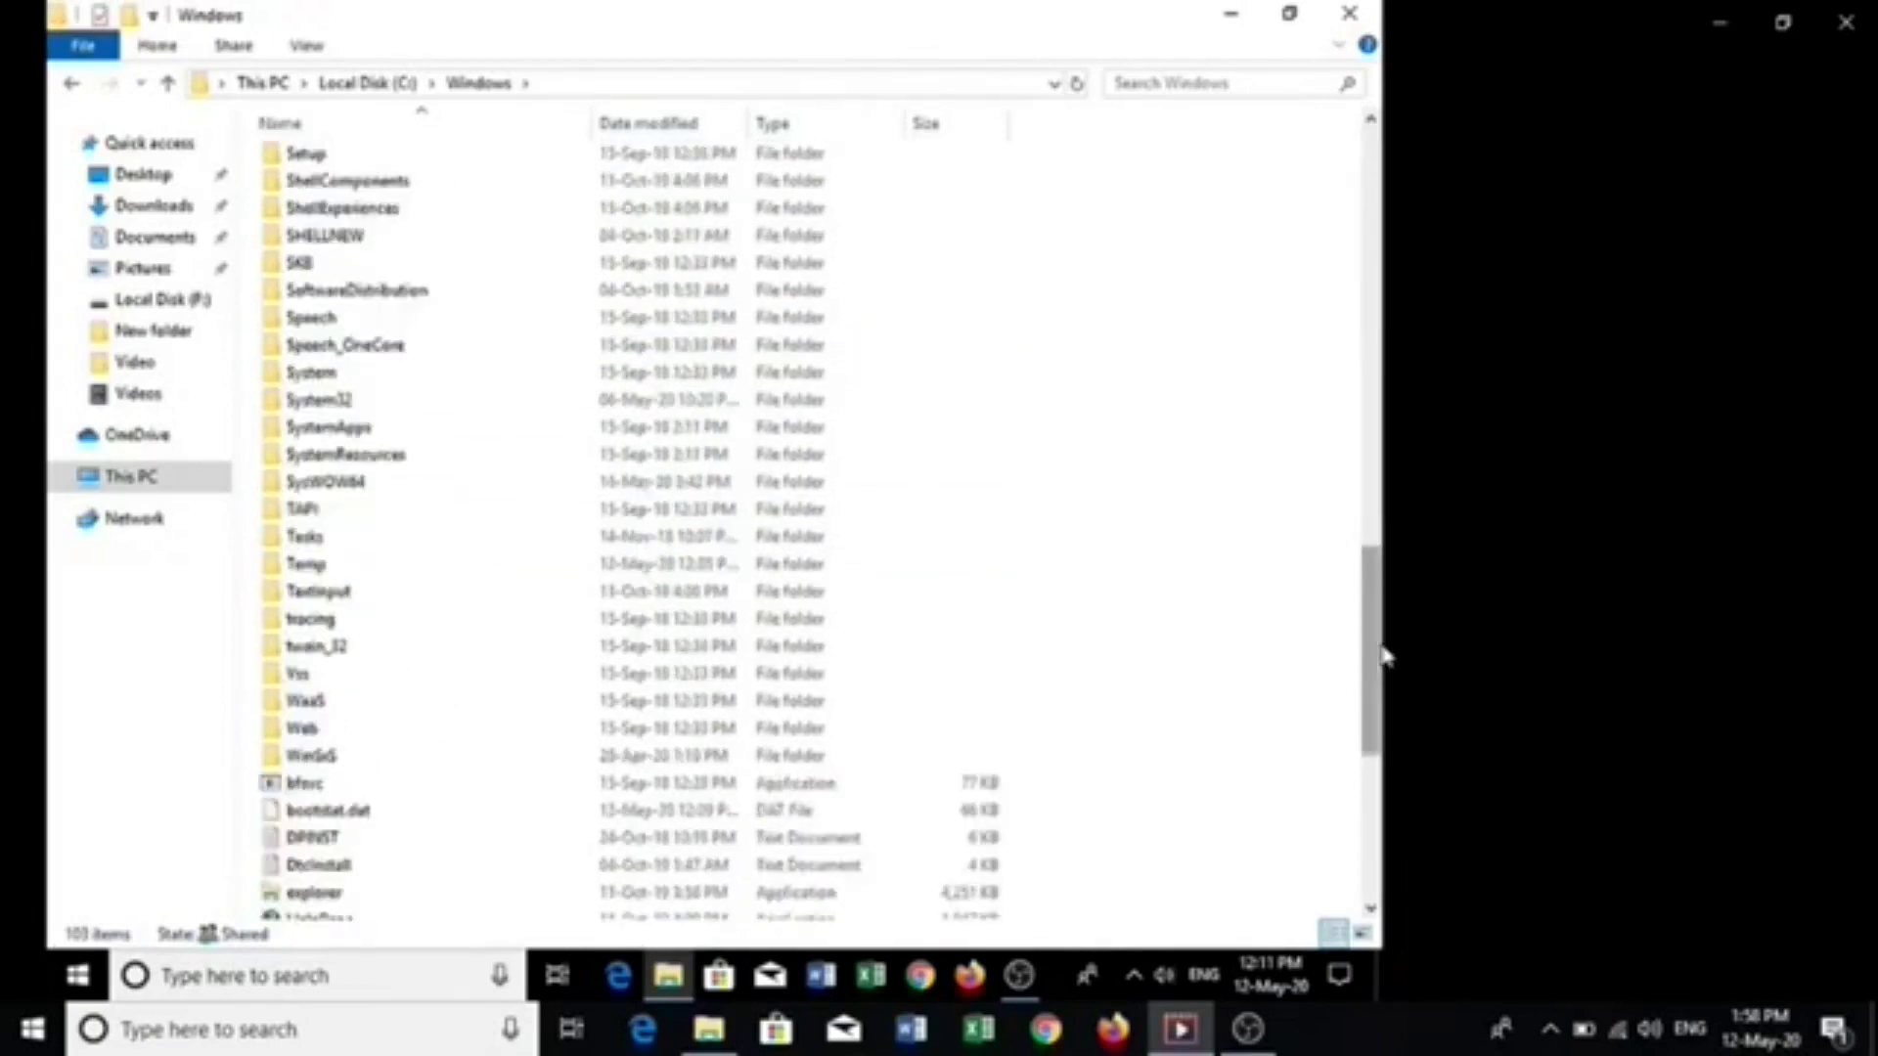
{"action": "double_click", "coordinate": [358, 401]}
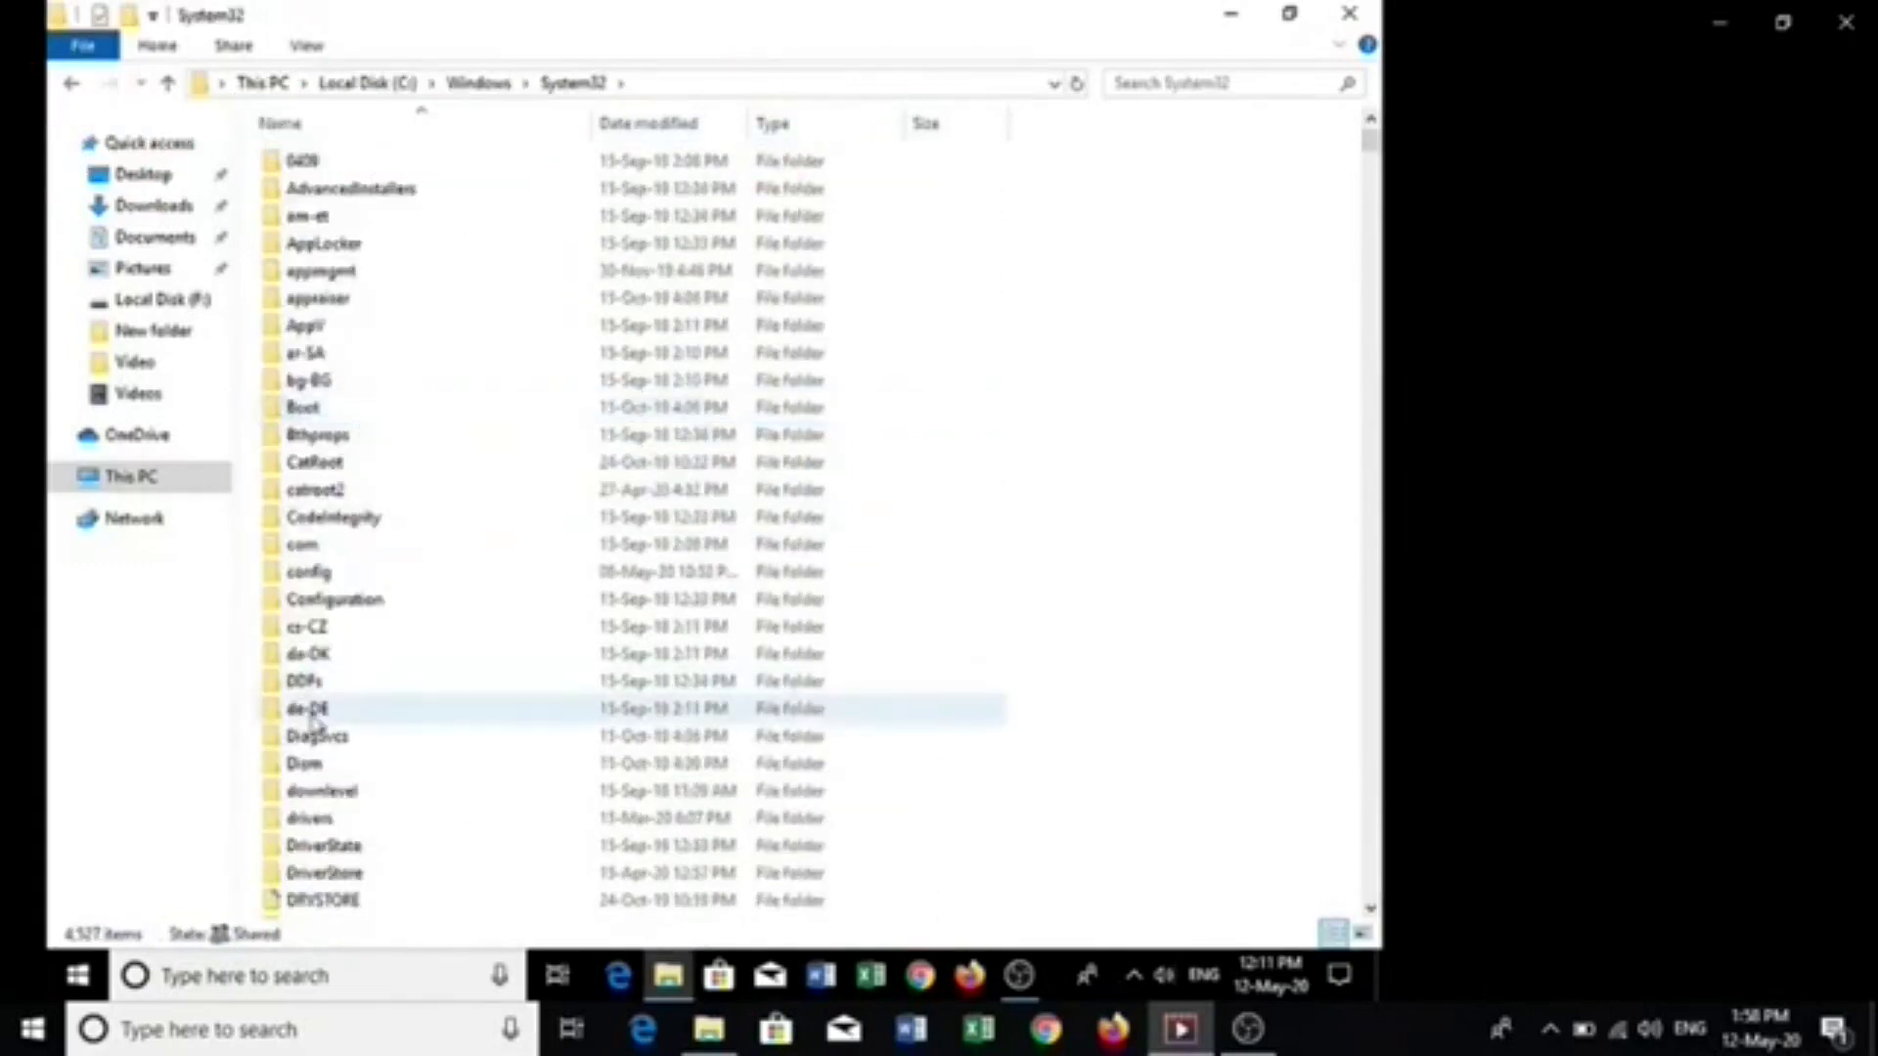
{"action": "double_click", "coordinate": [329, 819]}
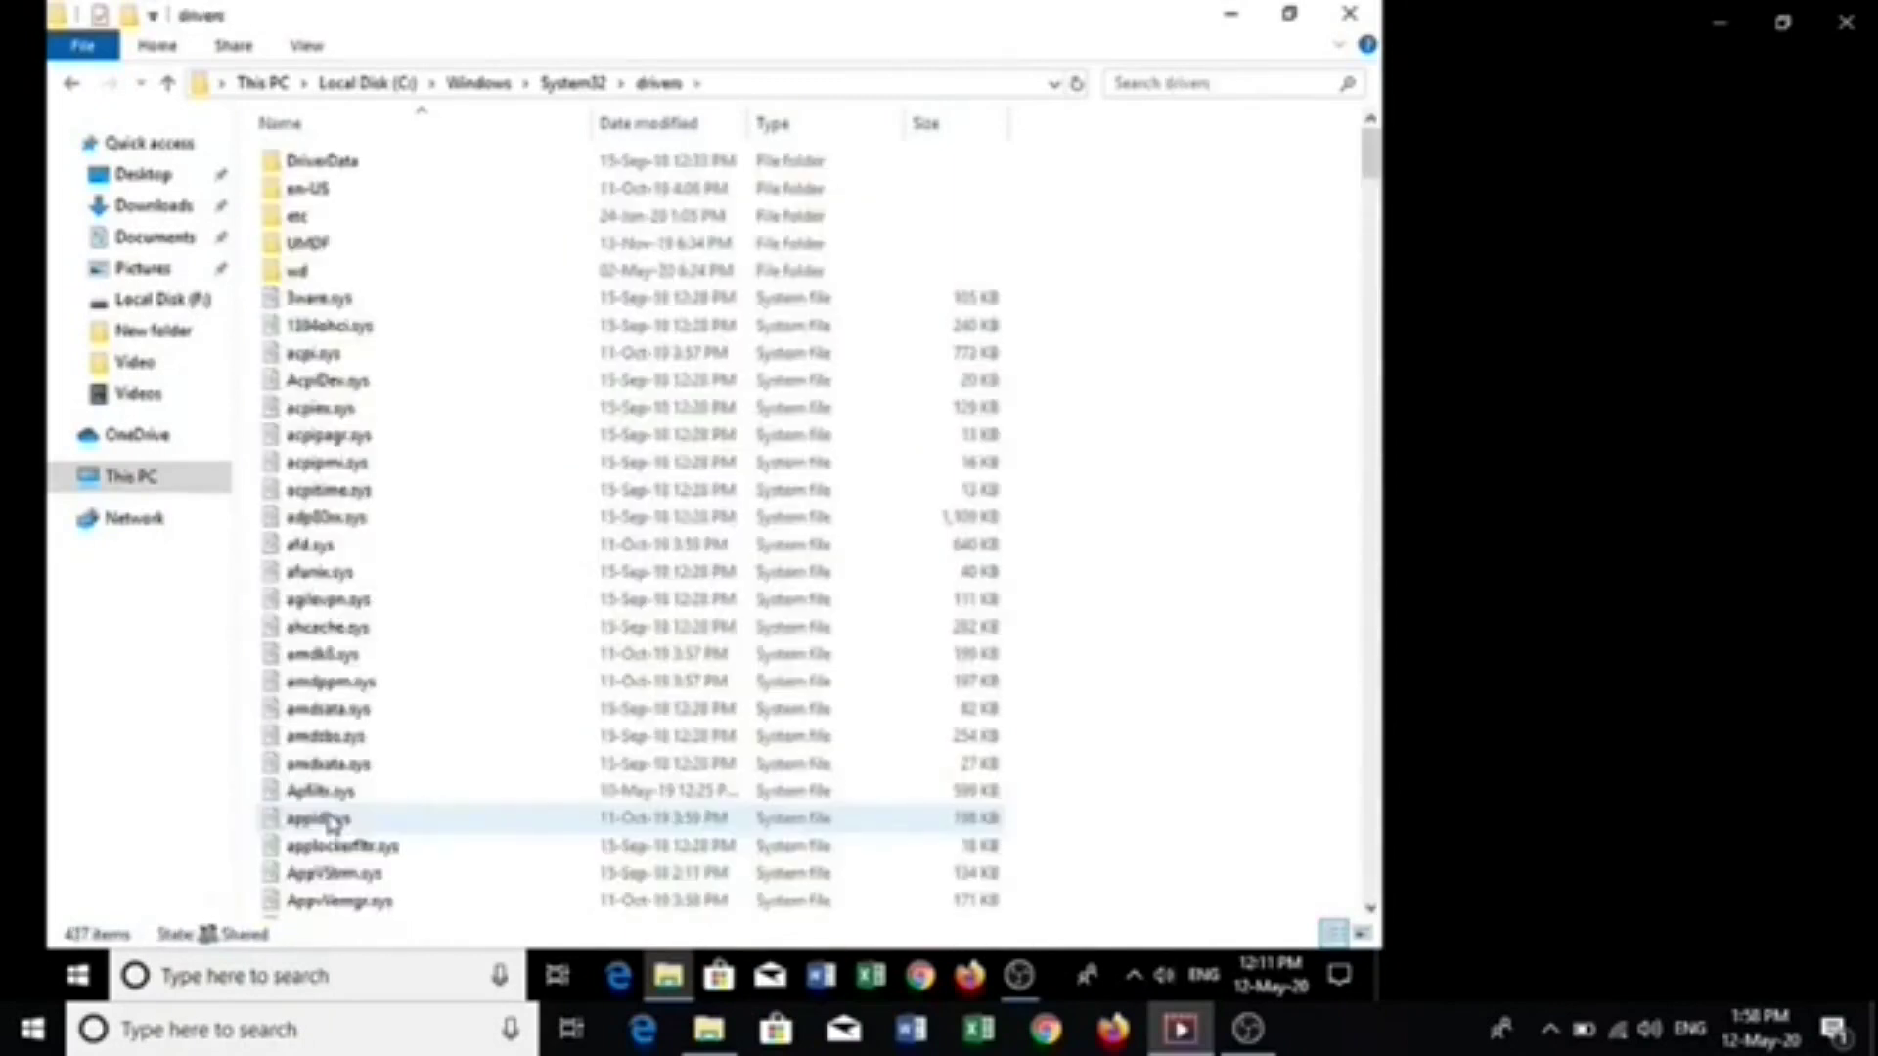
{"action": "double_click", "coordinate": [300, 217]}
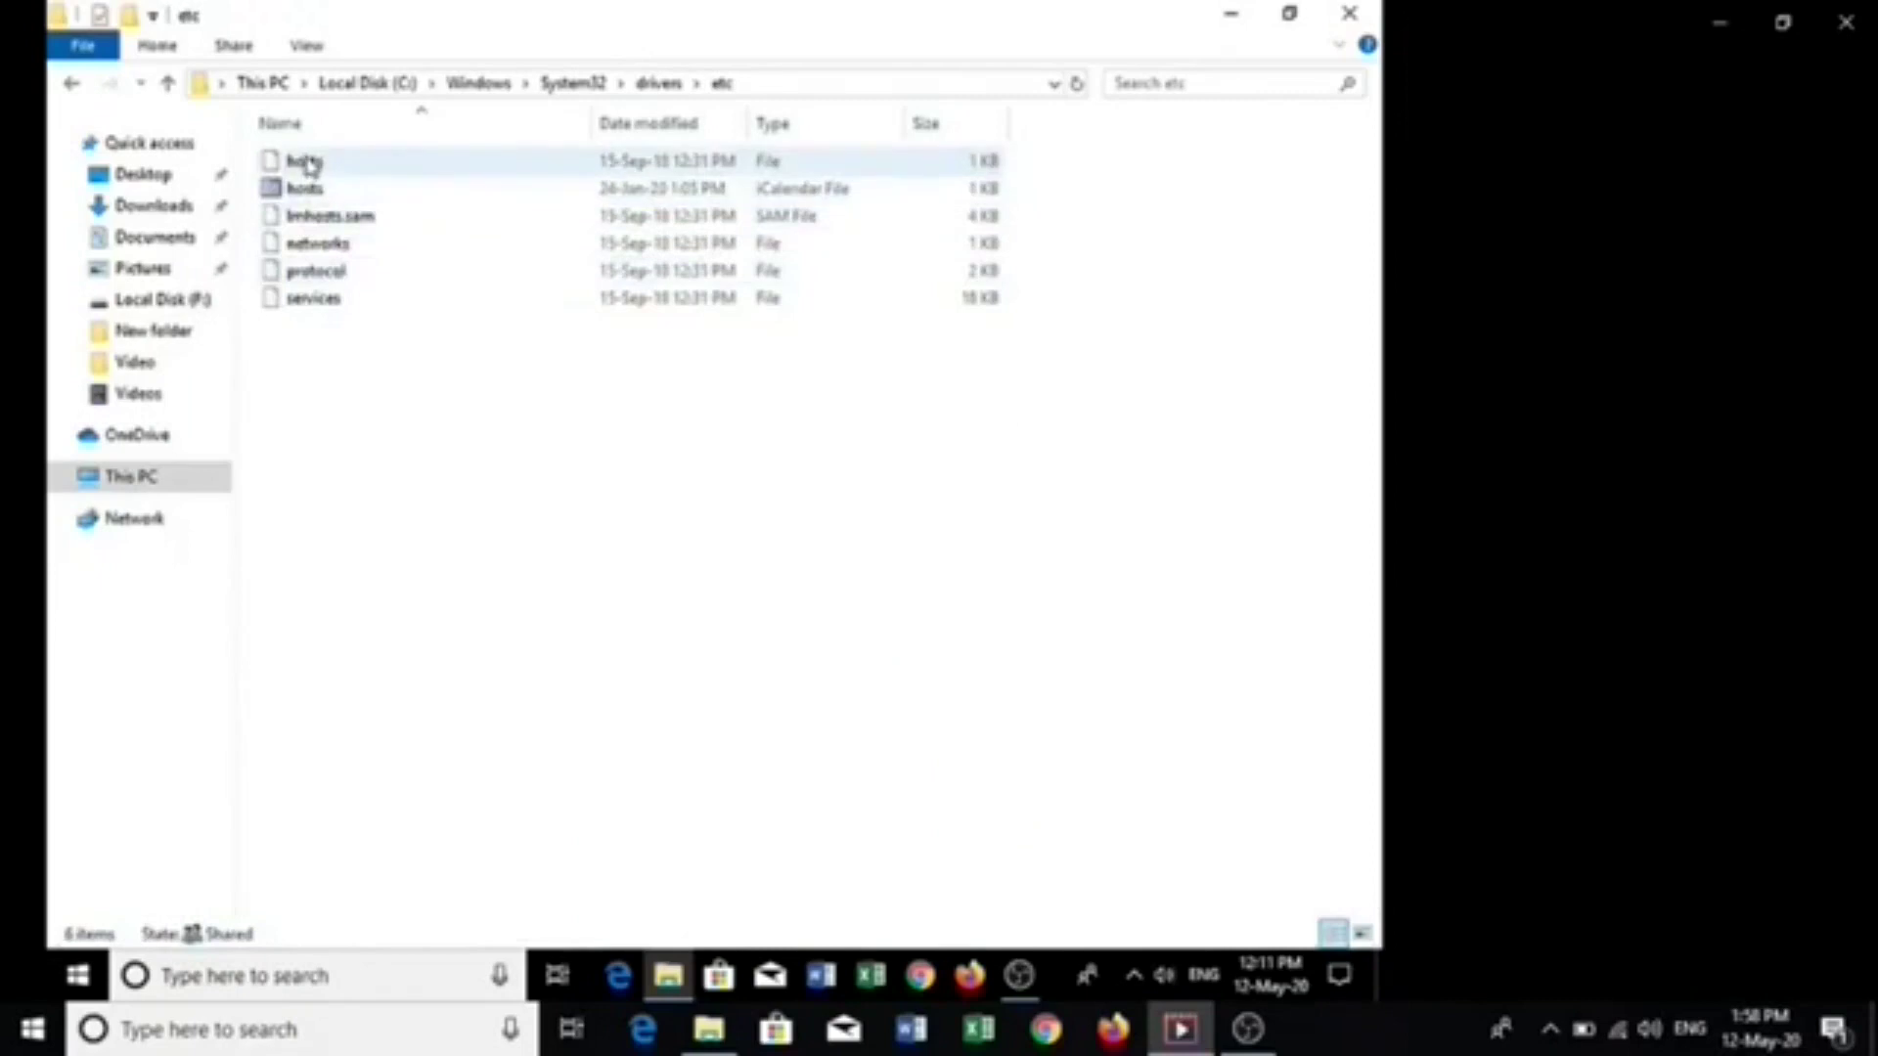
Open the extensionless hosts file in the etc folder with Notepad
{"action": "left_click", "coordinate": [309, 162]}
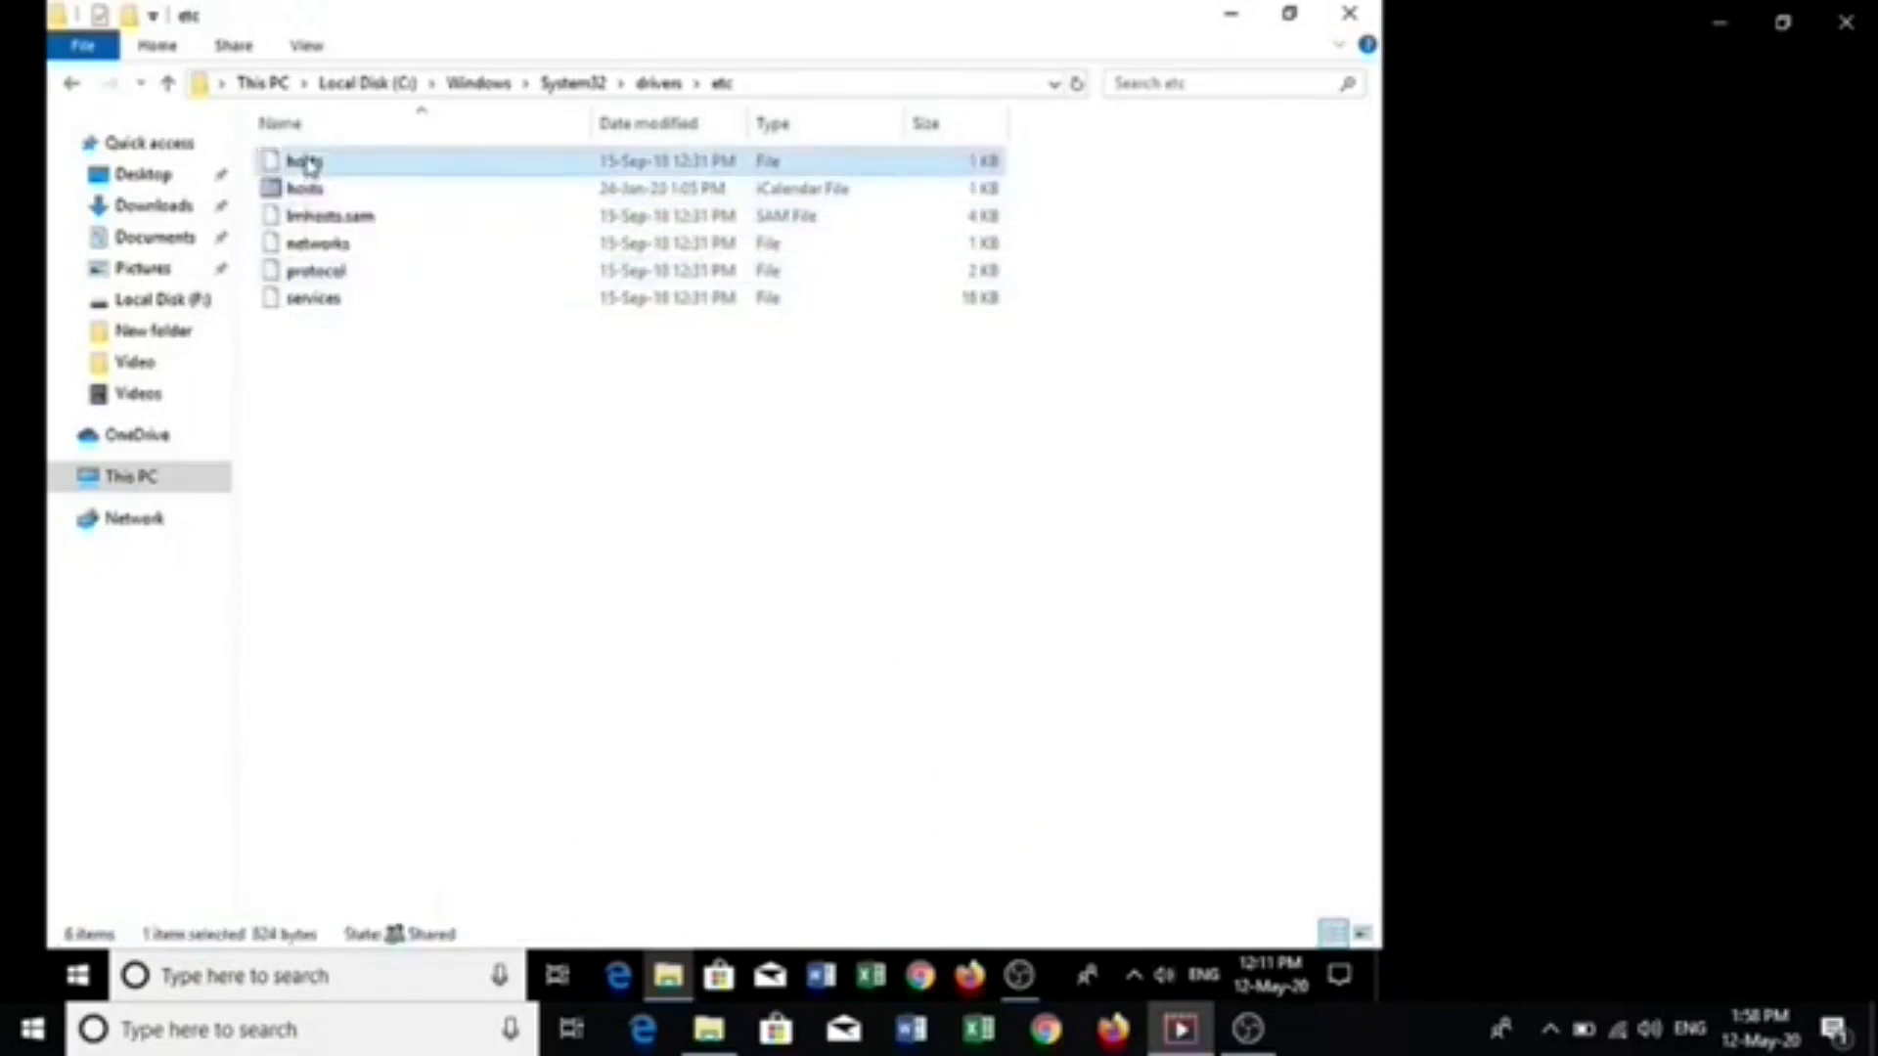
{"action": "double_click", "coordinate": [309, 162]}
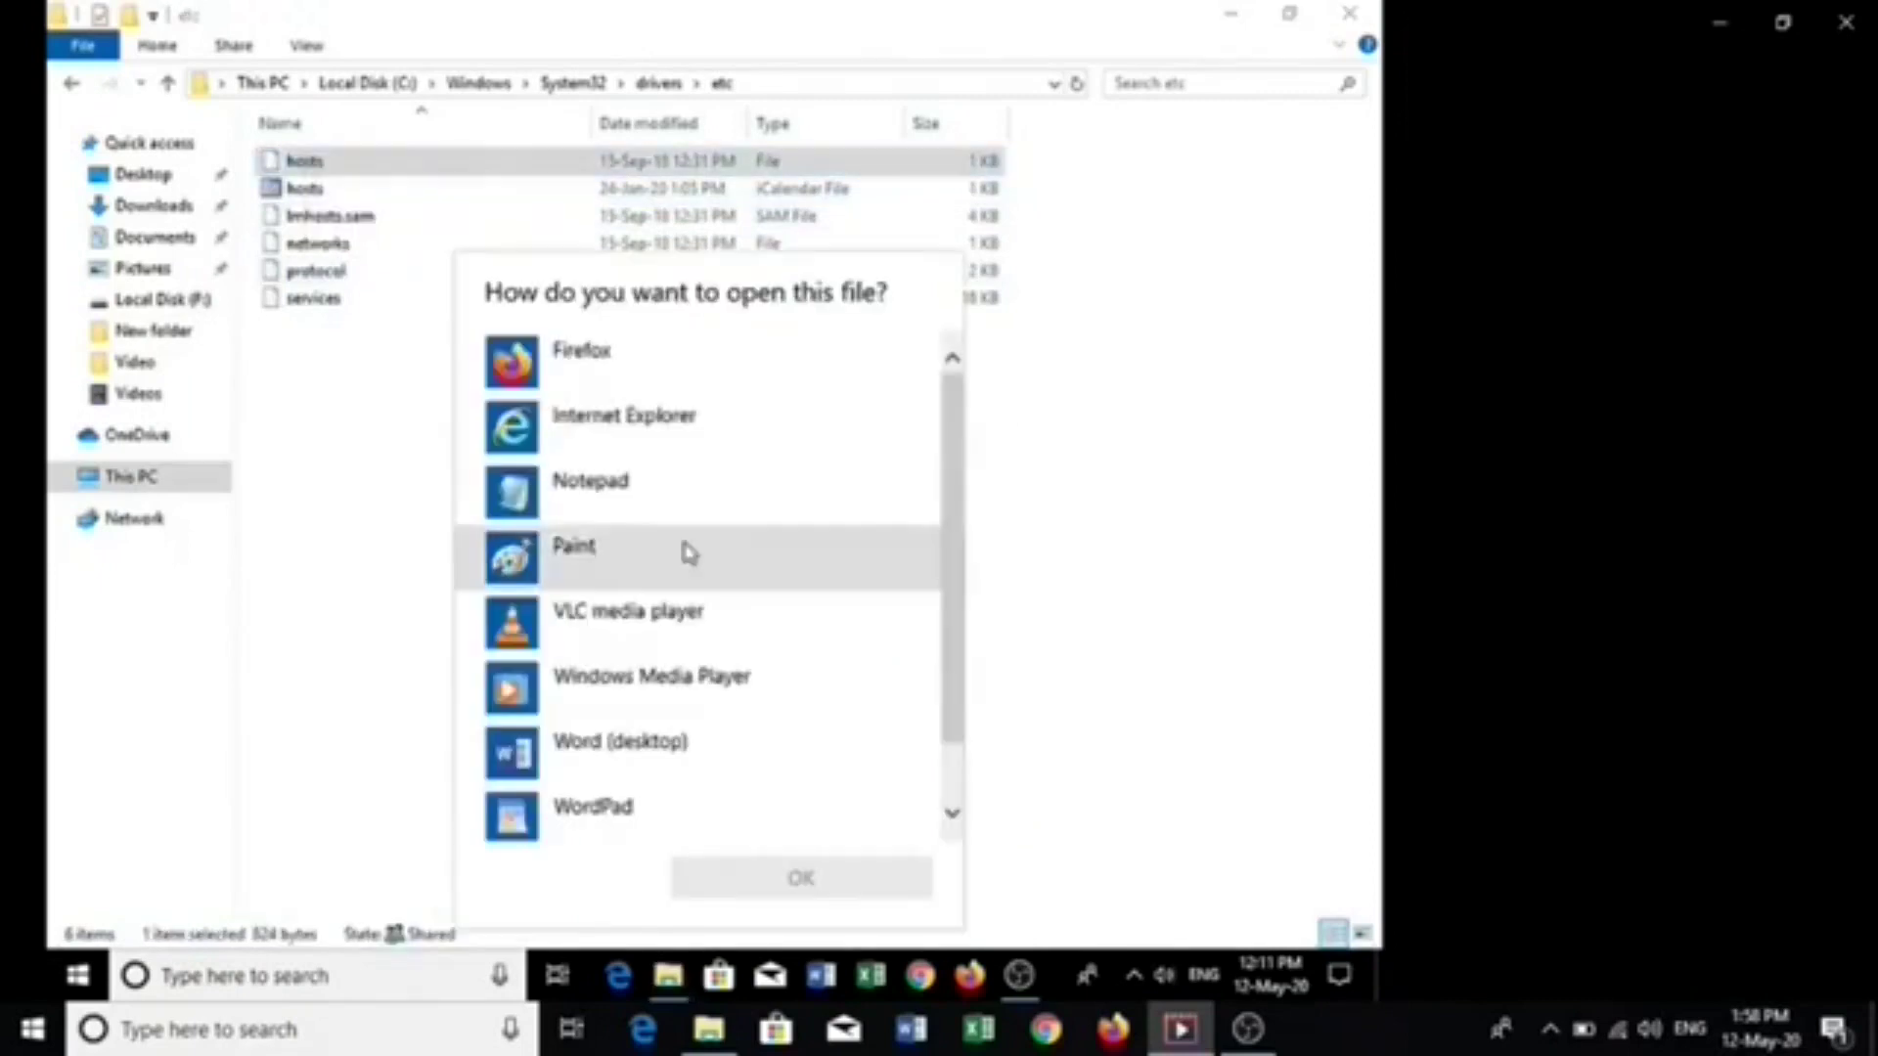
{"action": "left_click", "coordinate": [620, 490]}
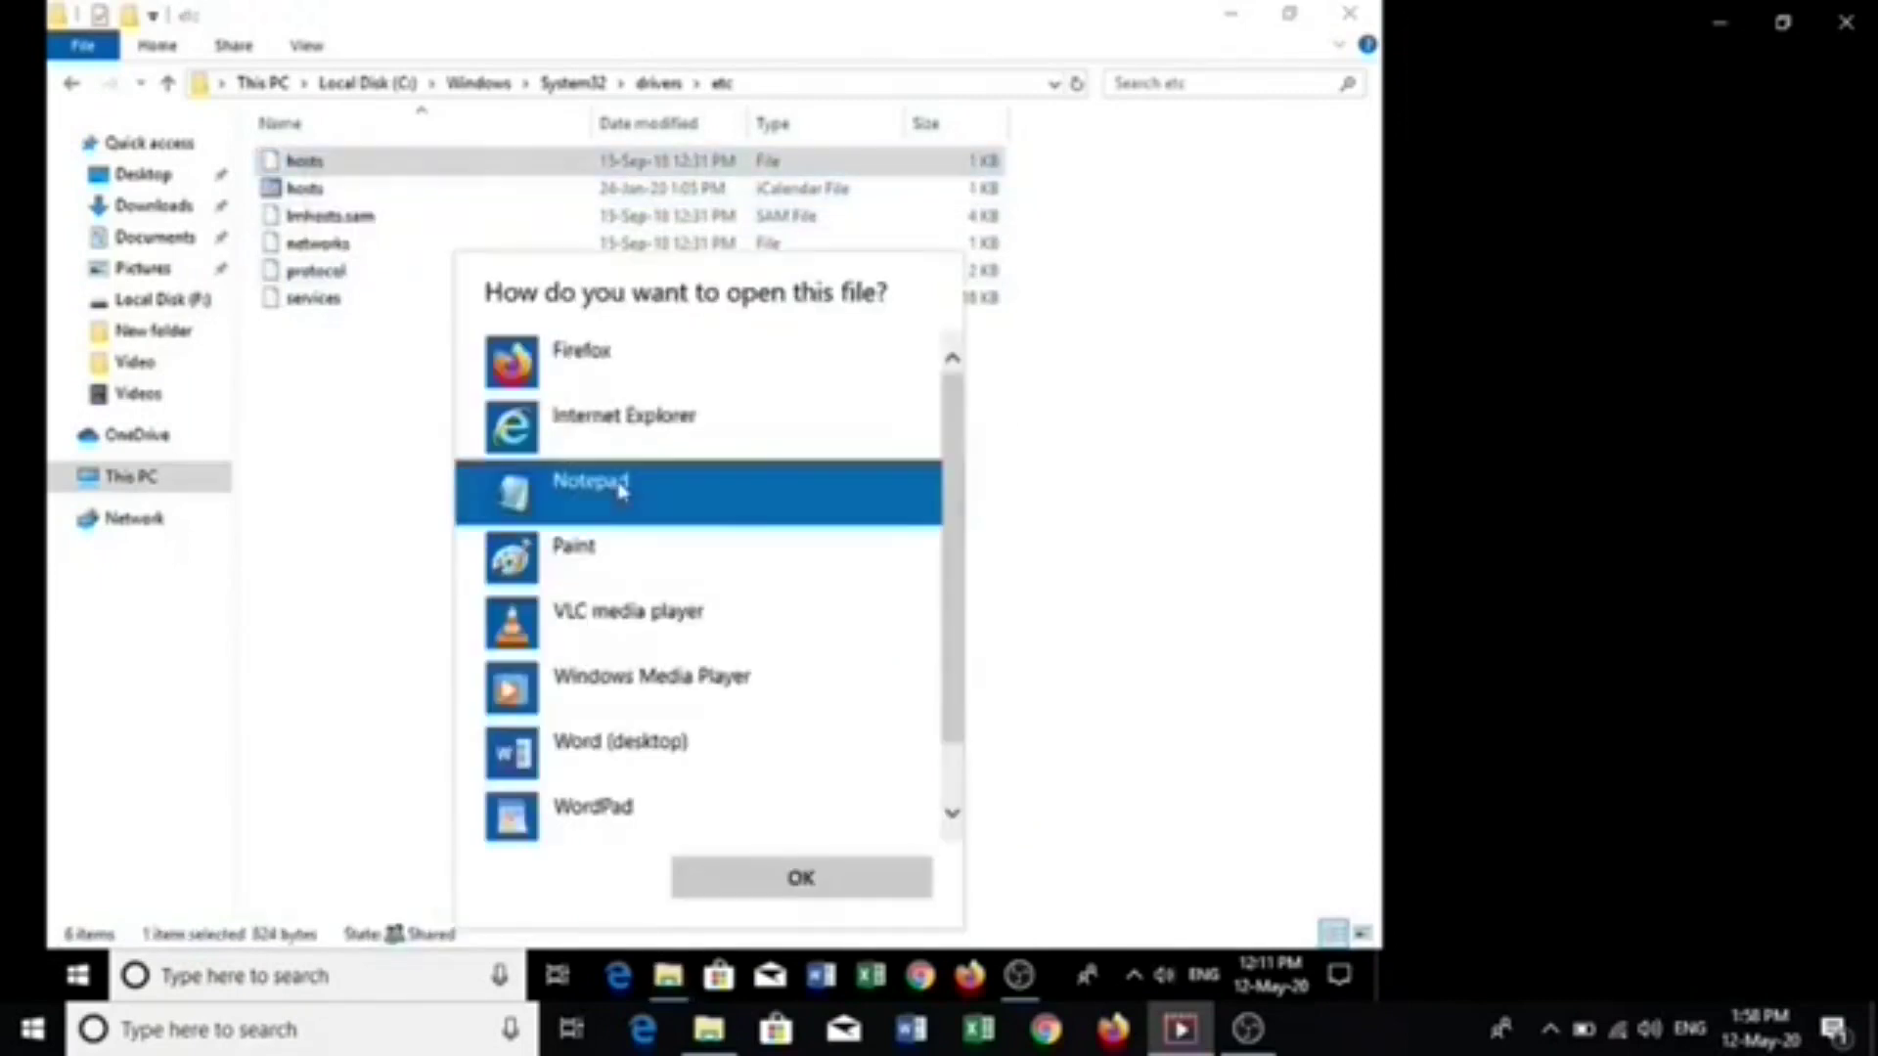
{"action": "left_click", "coordinate": [838, 876]}
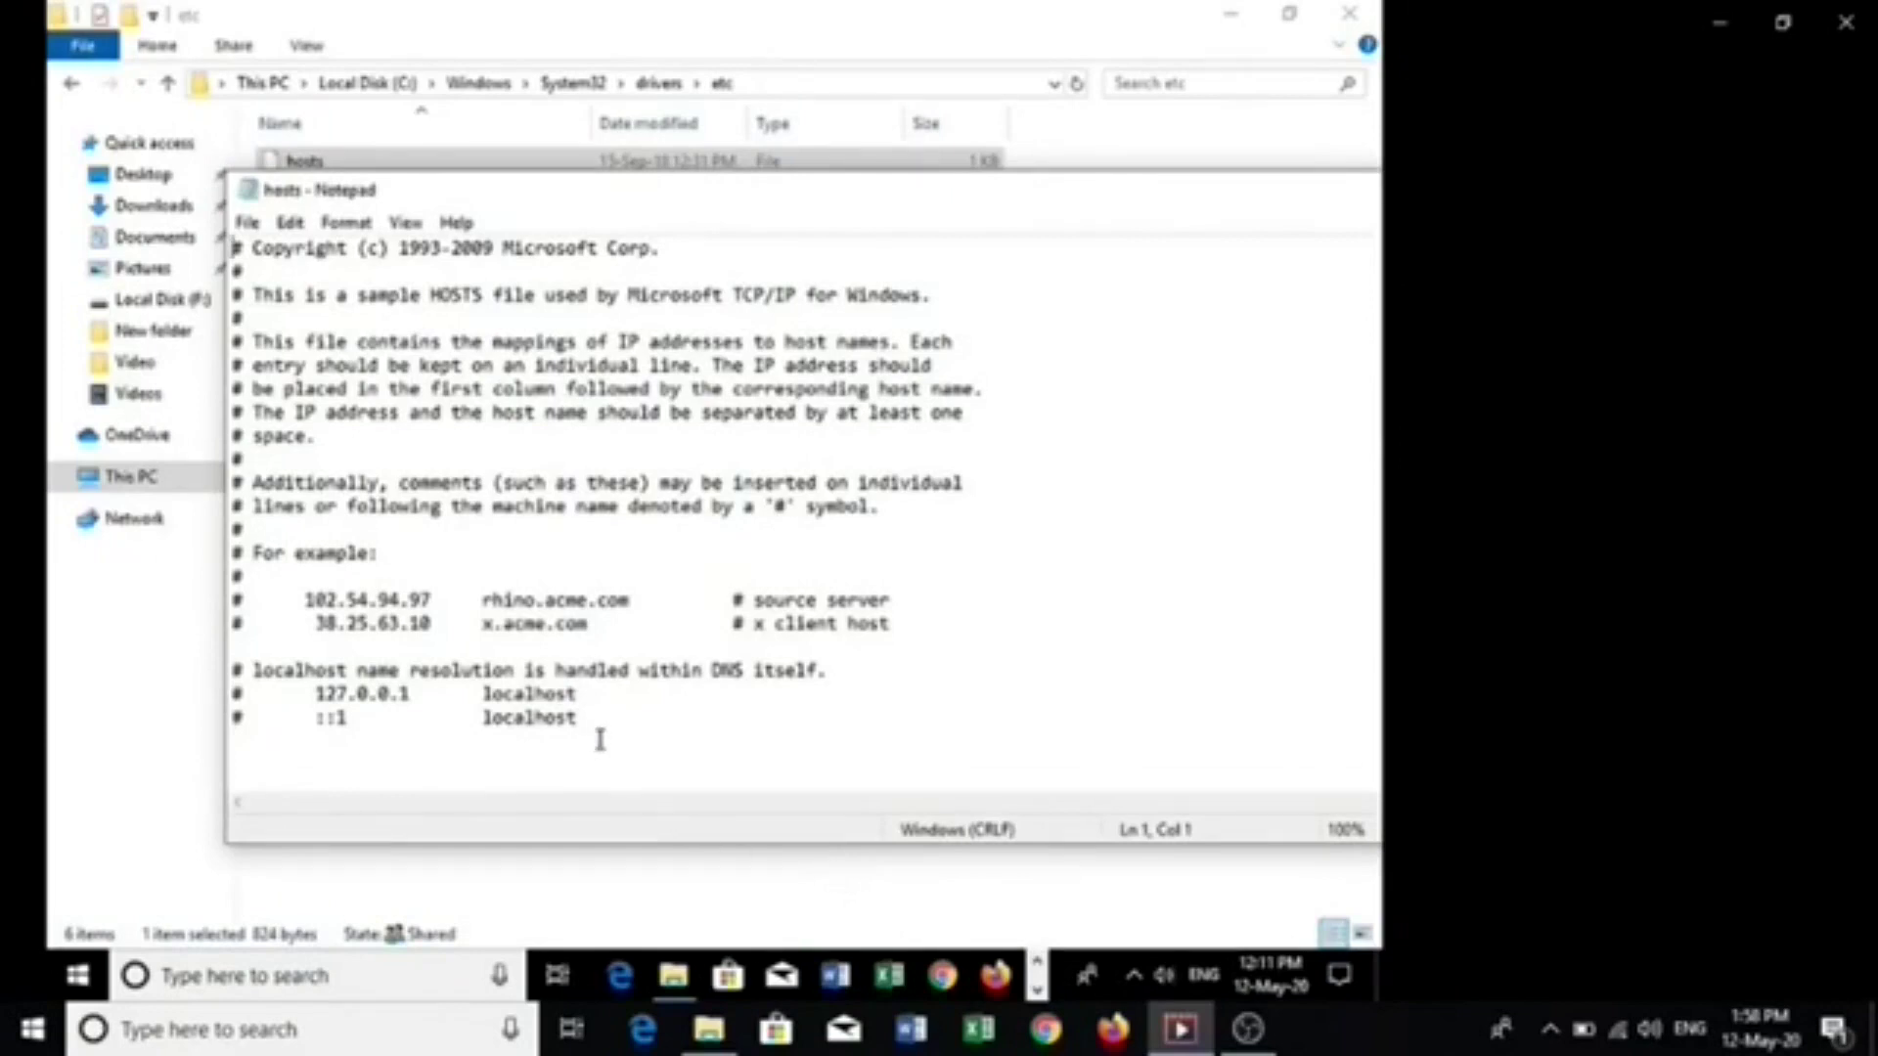
Delete the localhost name resolution comment and both localhost lines from the hosts file, then close it with the changes saved
{"action": "left_click_drag", "start_coordinate": [601, 741], "coordinate": [234, 673]}
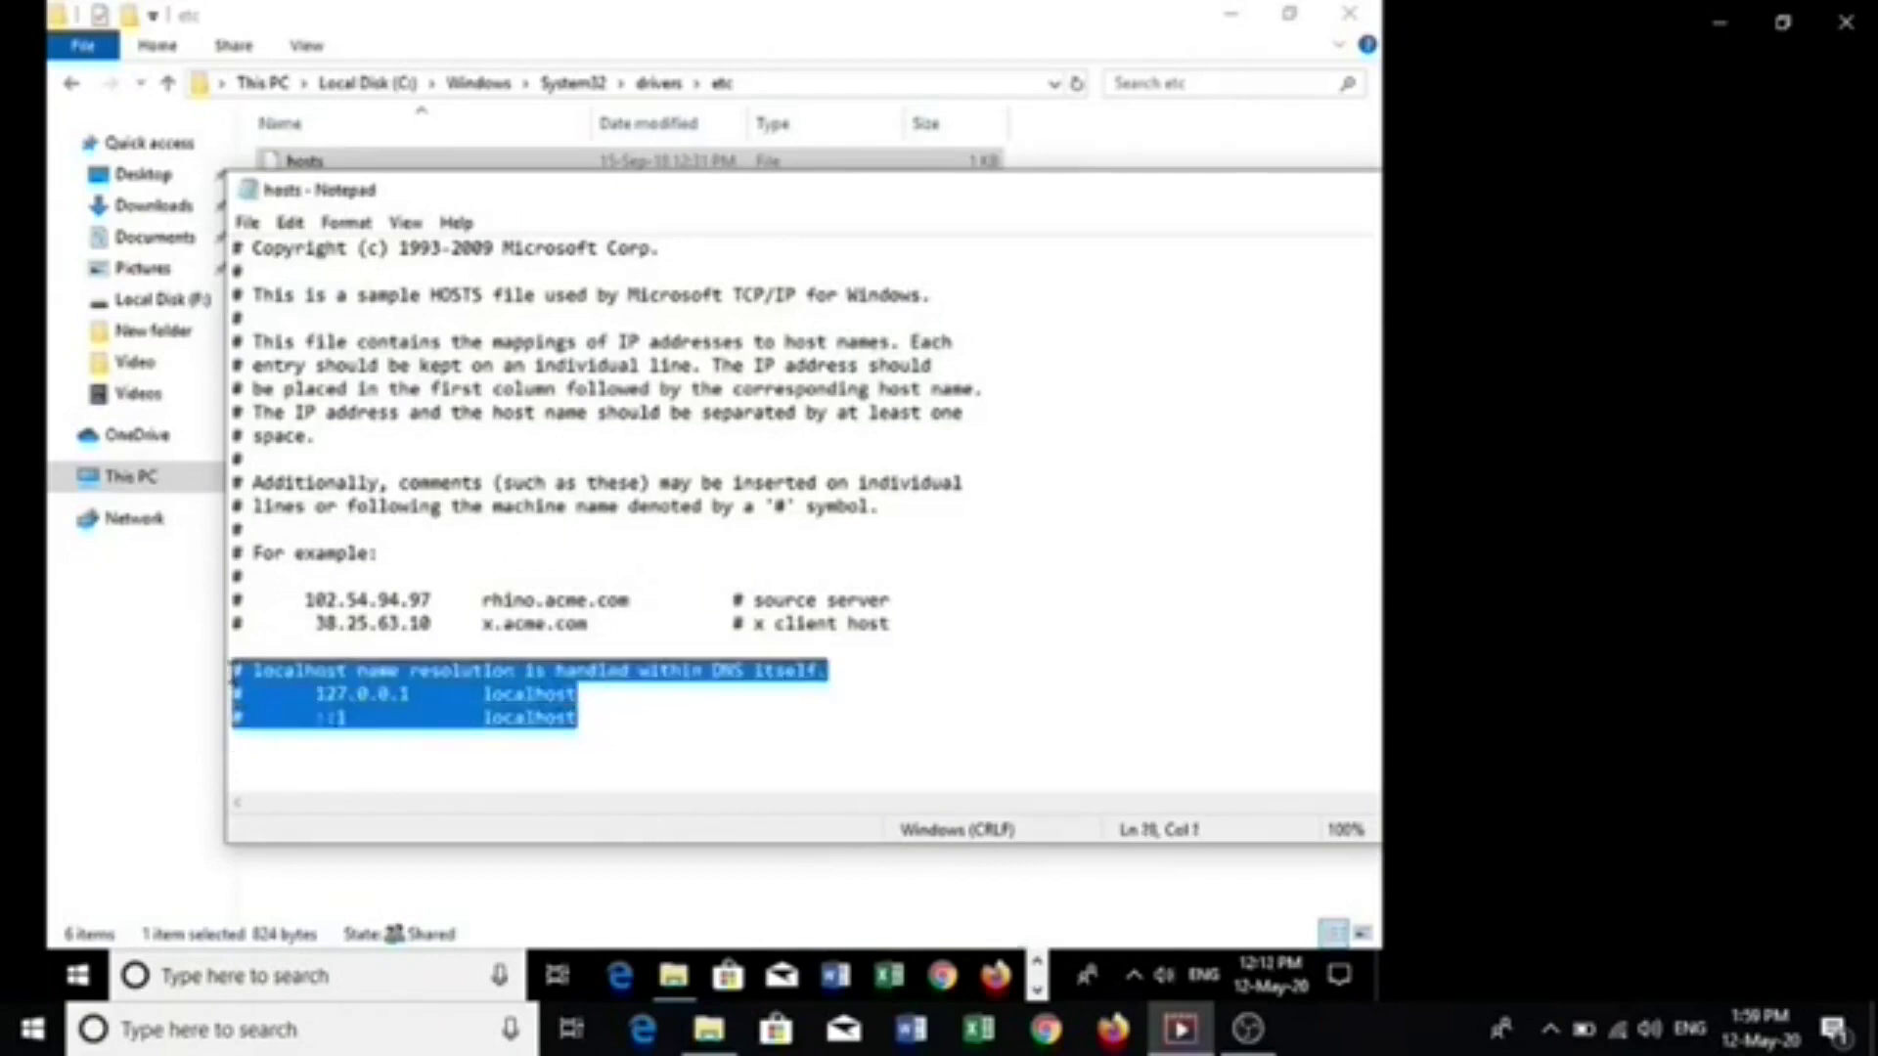
{"action": "key", "text": "Delete"}
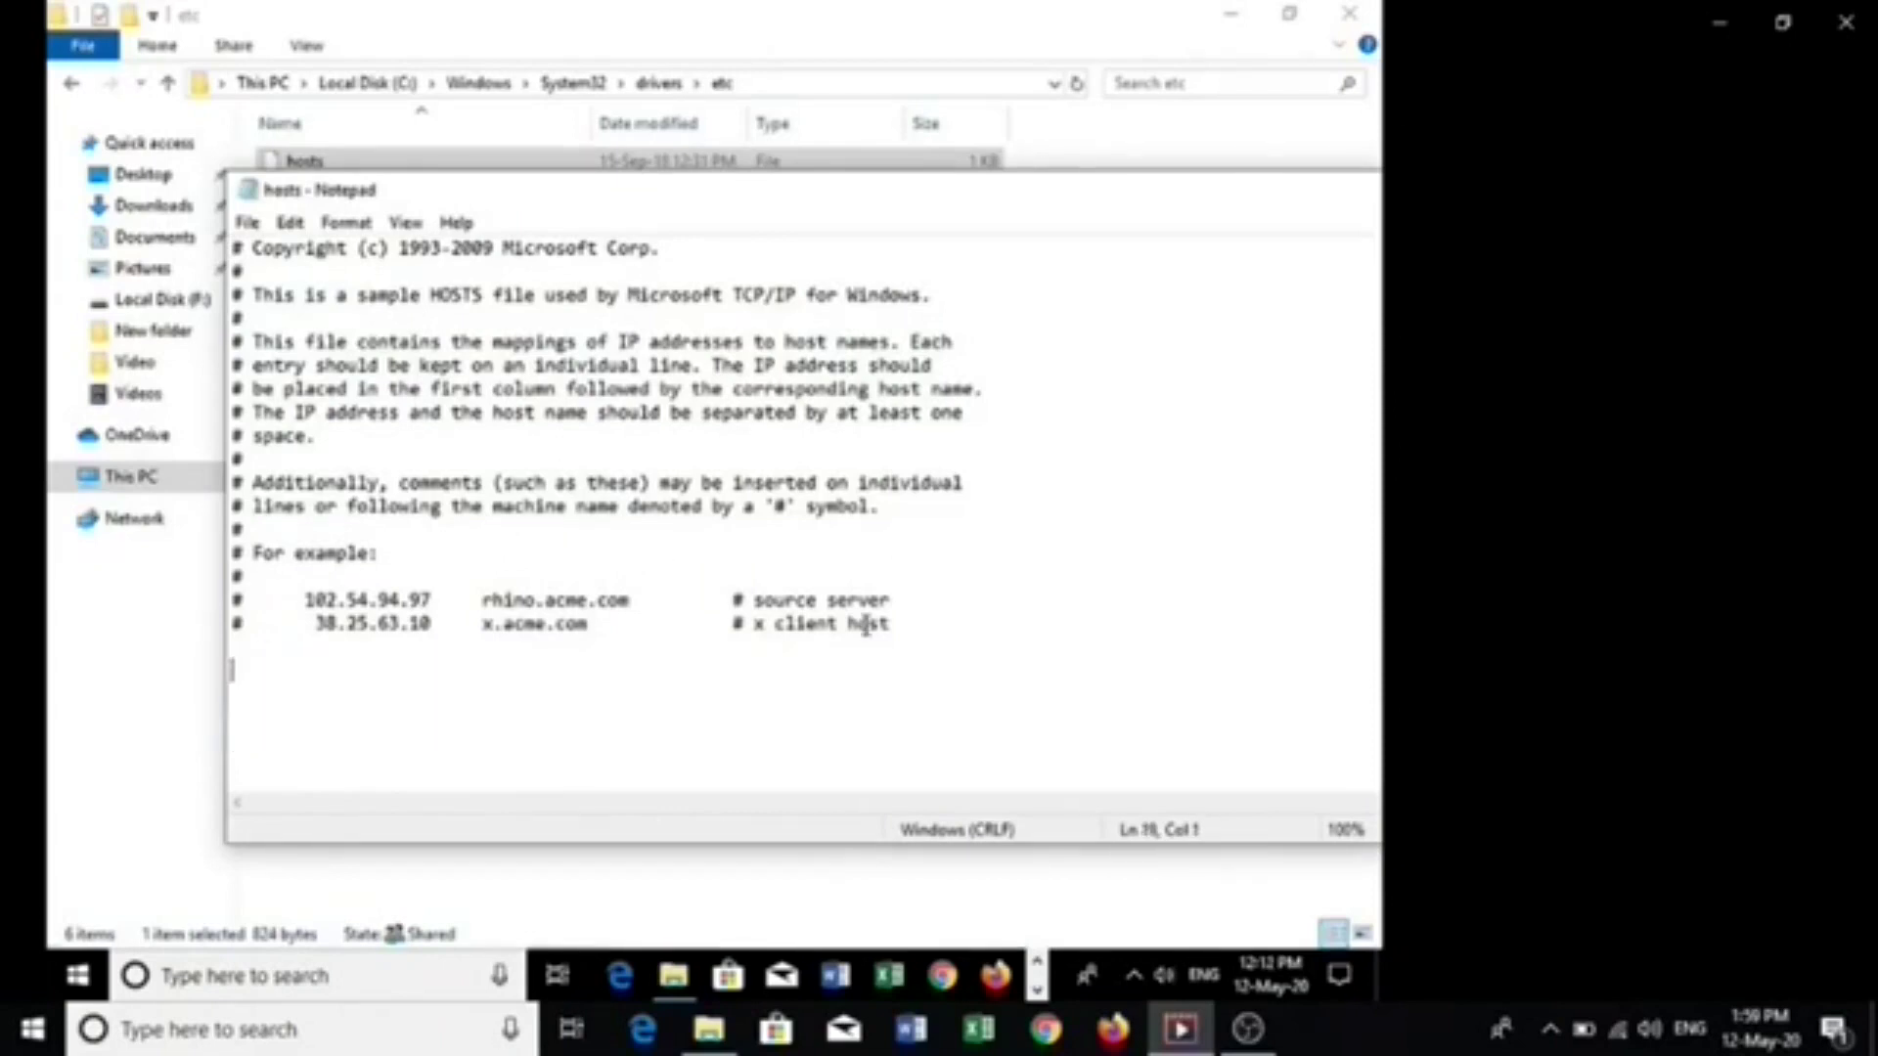
{"action": "mouse_move", "coordinate": [917, 642]}
{"action": "left_mouse_down"}
{"action": "mouse_move", "coordinate": [759, 631]}
{"action": "mouse_move", "coordinate": [893, 631]}
{"action": "left_mouse_up"}
{"action": "left_click_drag", "start_coordinate": [1330, 203], "coordinate": [1074, 174]}
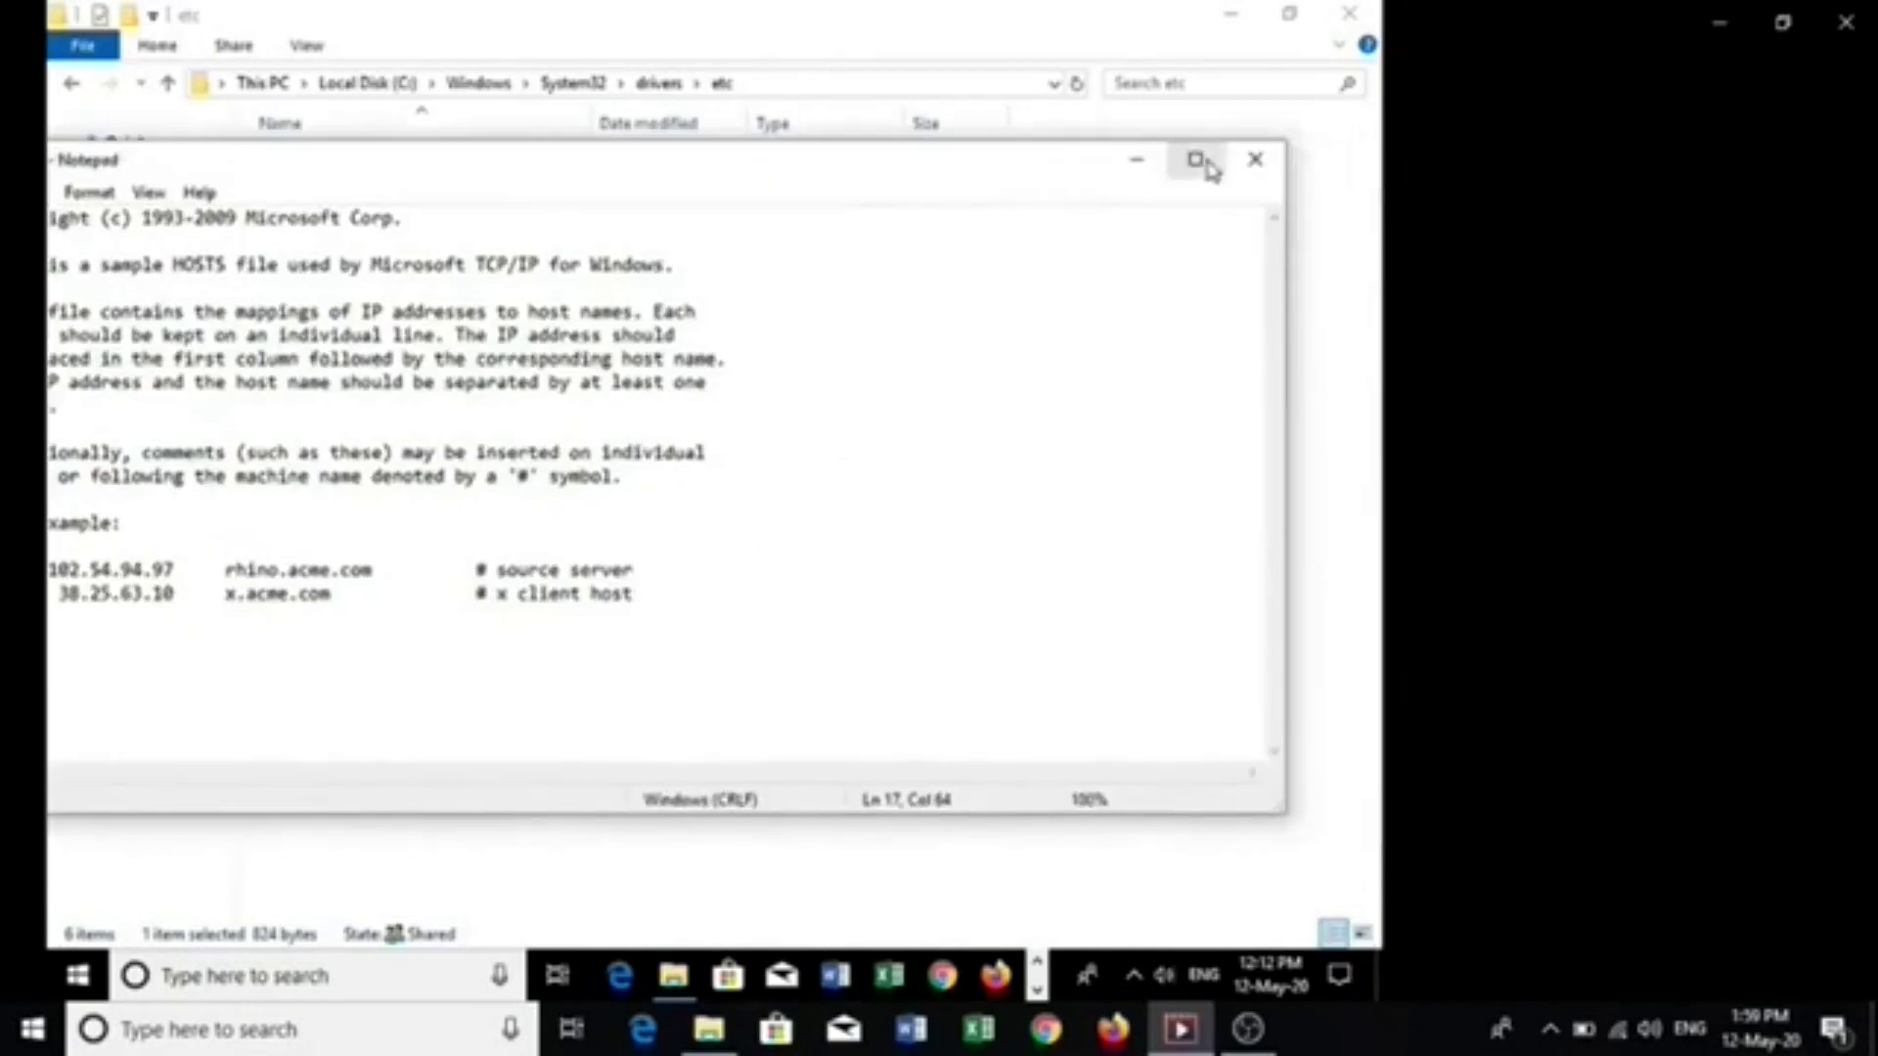
{"action": "left_click", "coordinate": [1238, 161]}
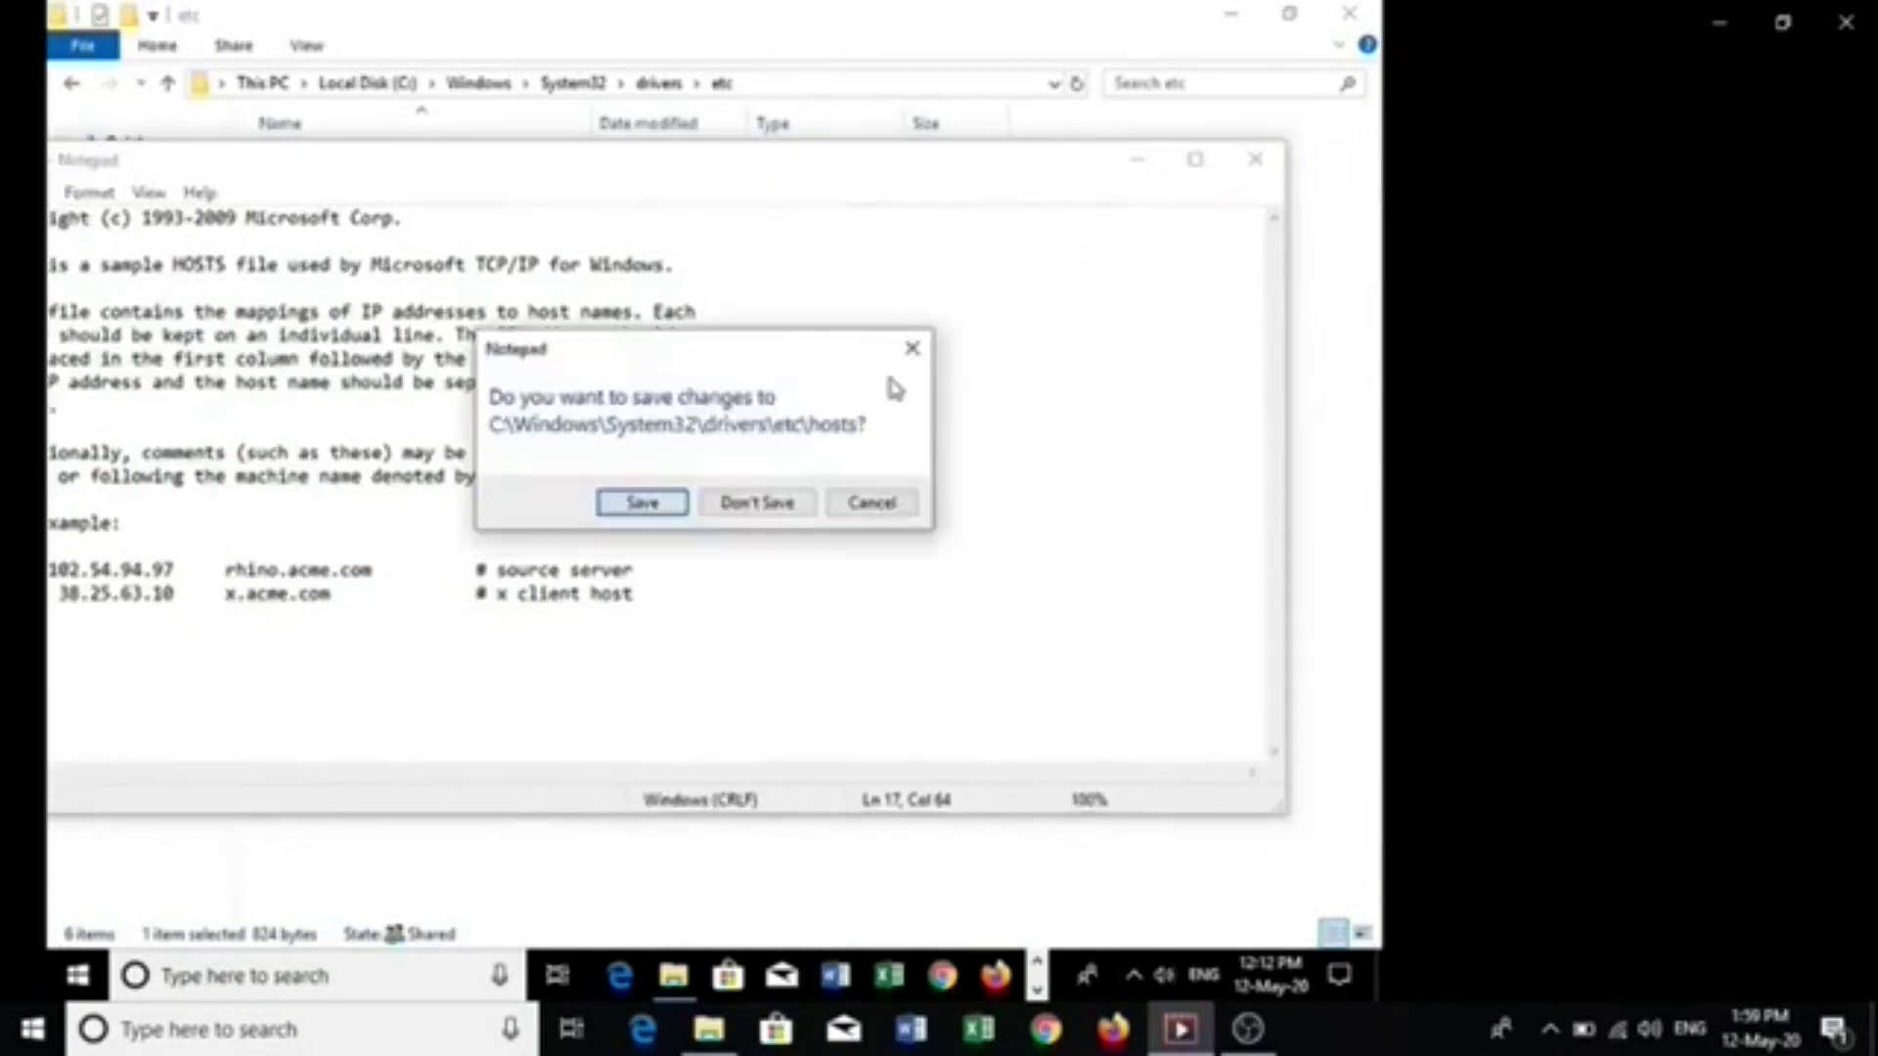
{"action": "left_click", "coordinate": [671, 511]}
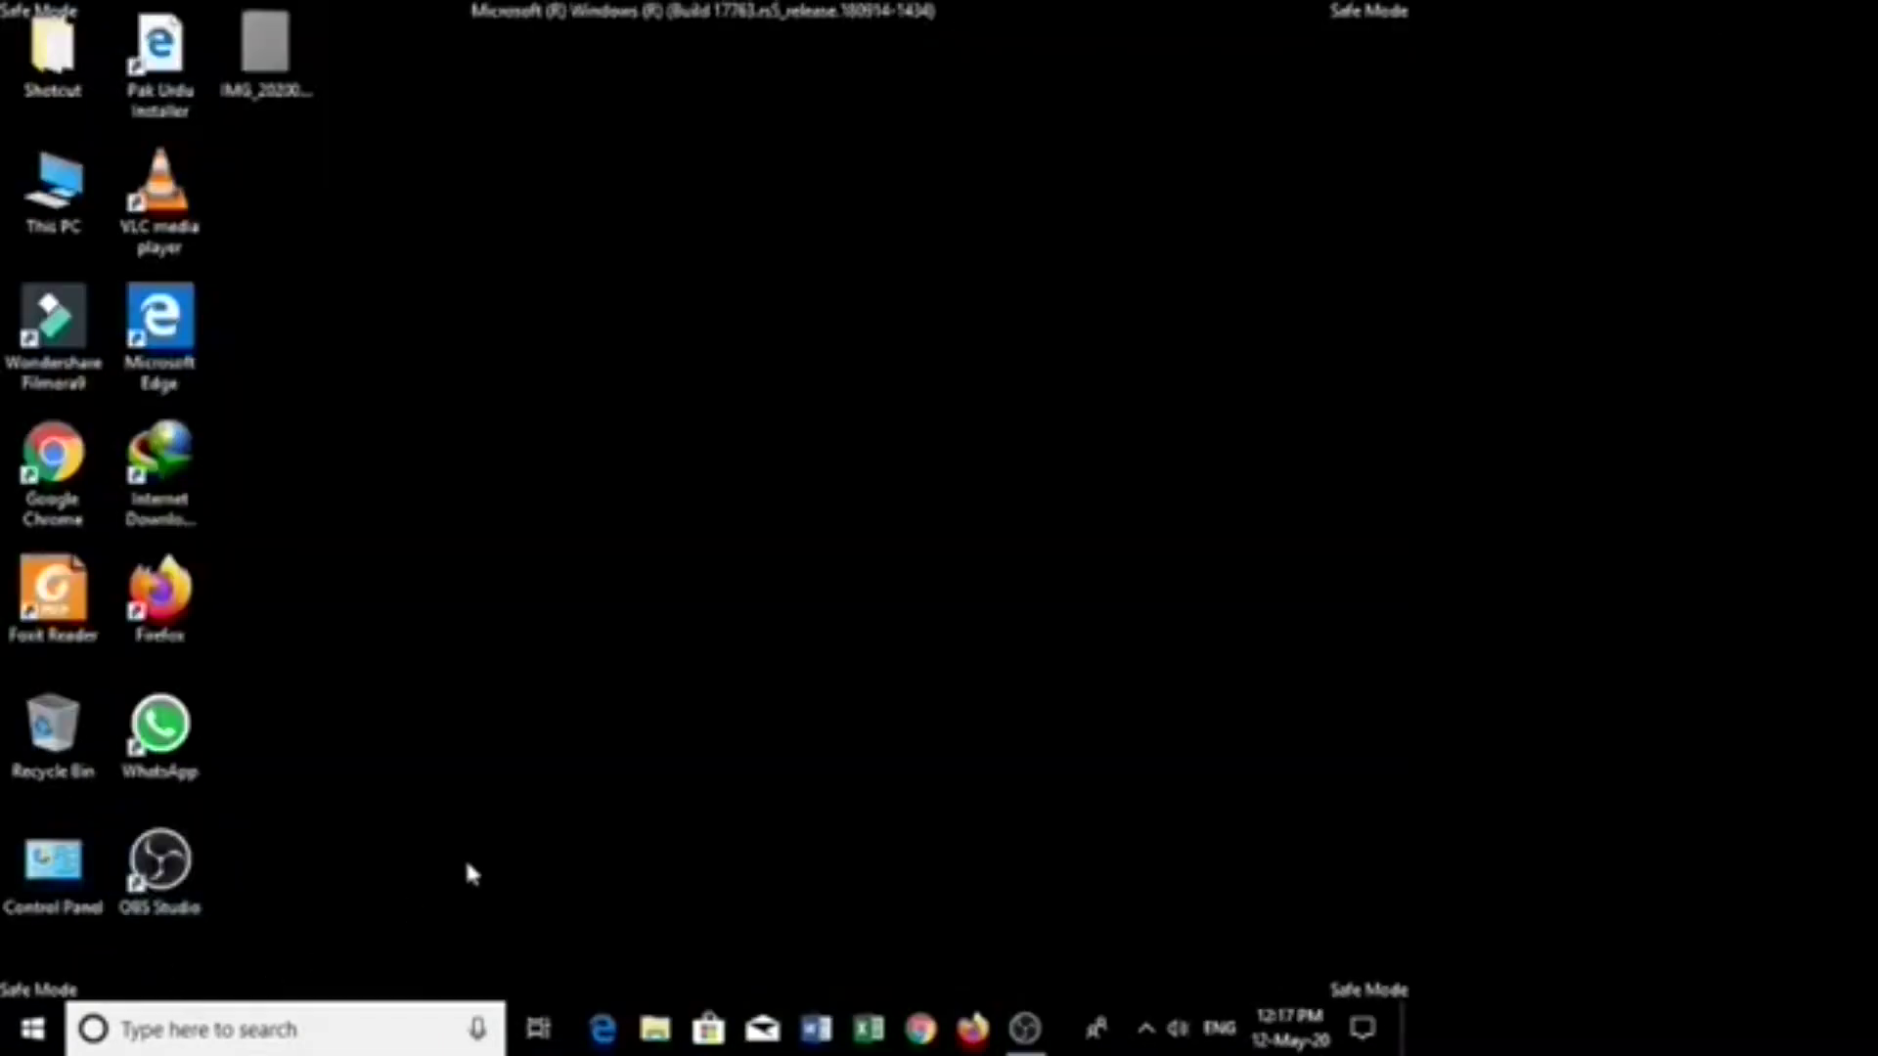
Open the Windows Prefetch folder by running the command Prefetch
{"action": "key", "text": "super+r"}
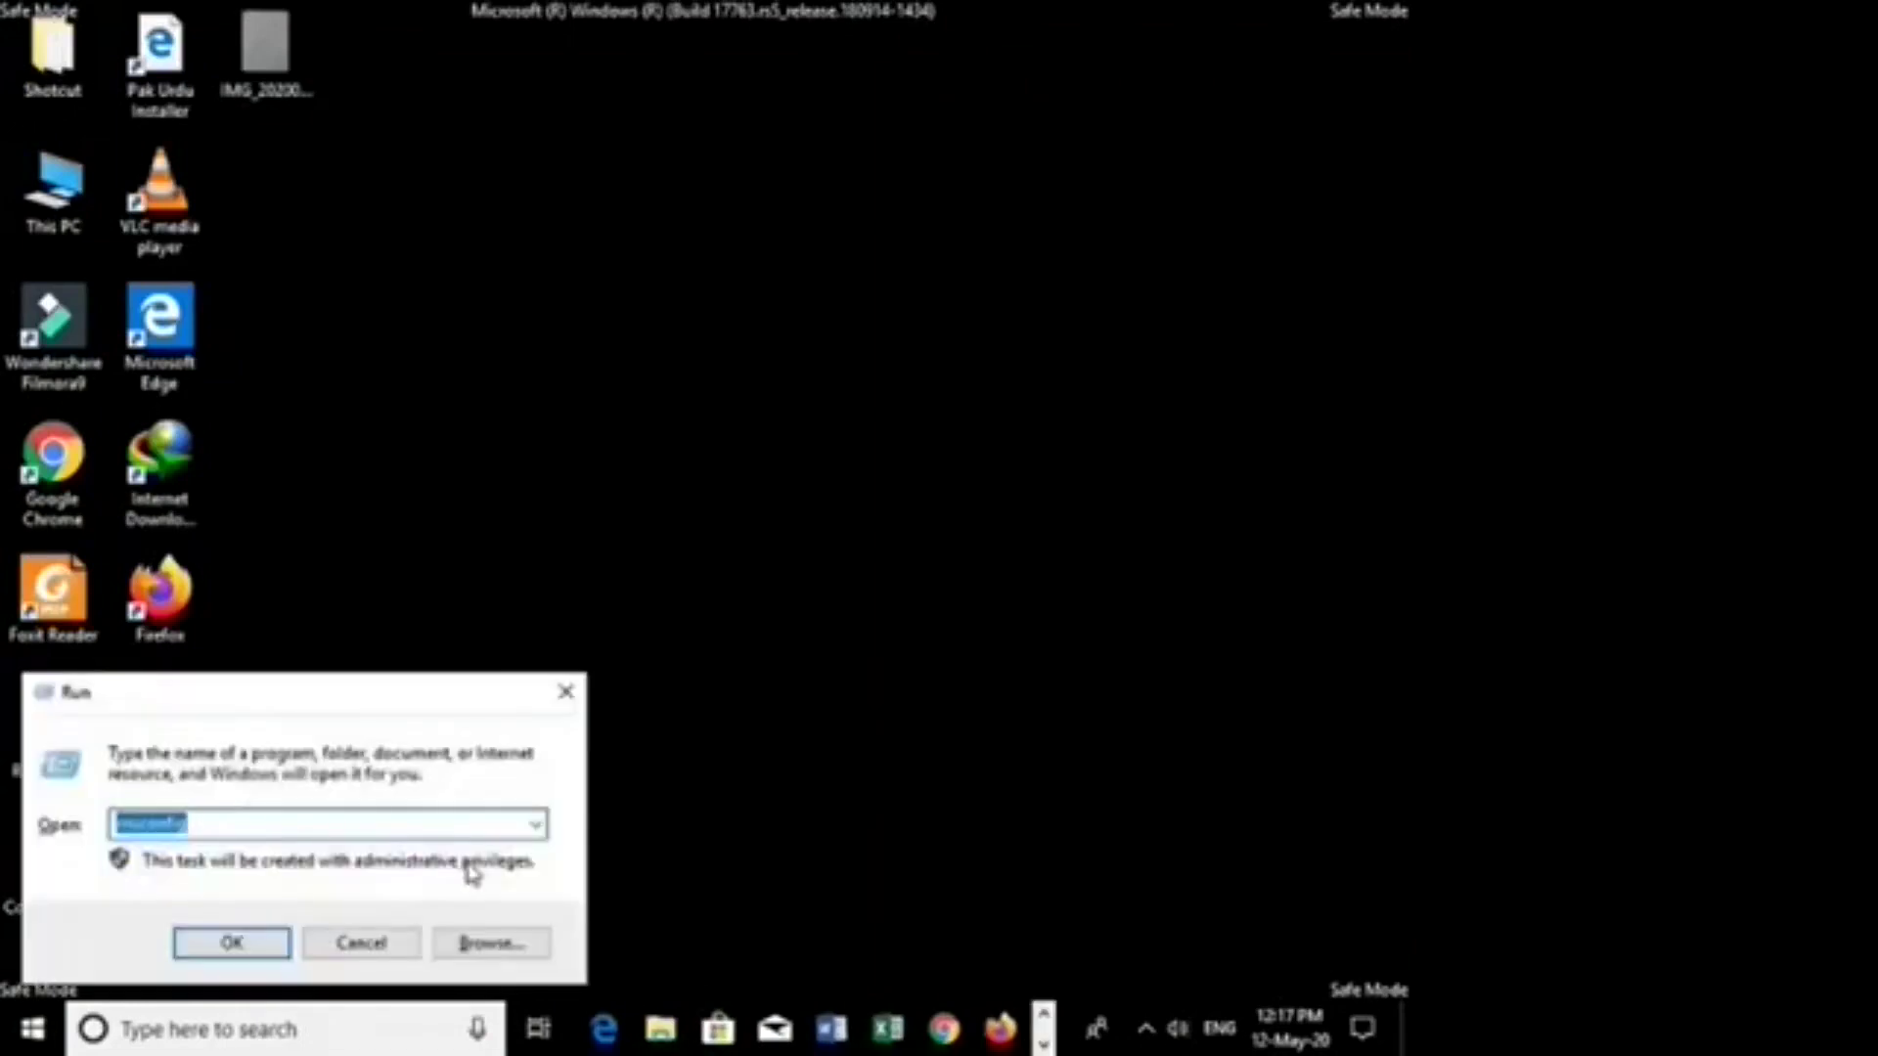
{"action": "key", "text": "BackSpace"}
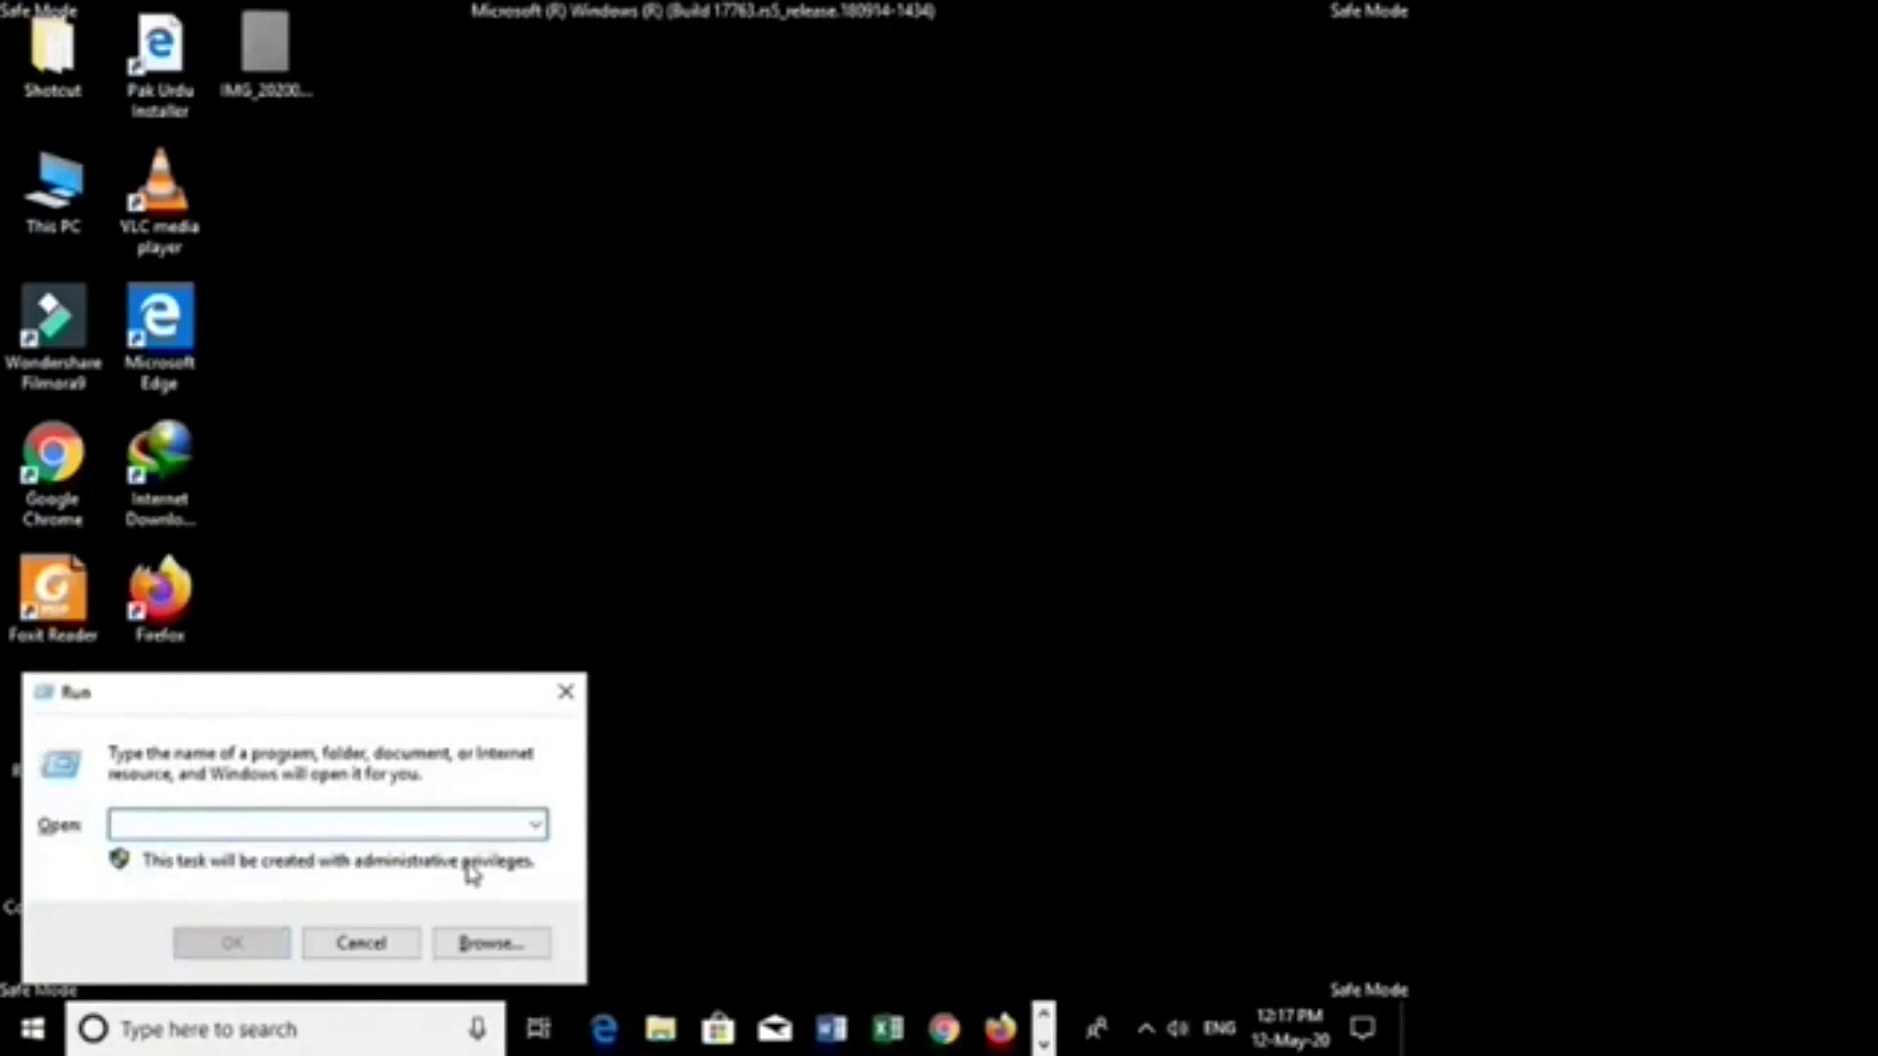
{"action": "type", "text": "Pre"}
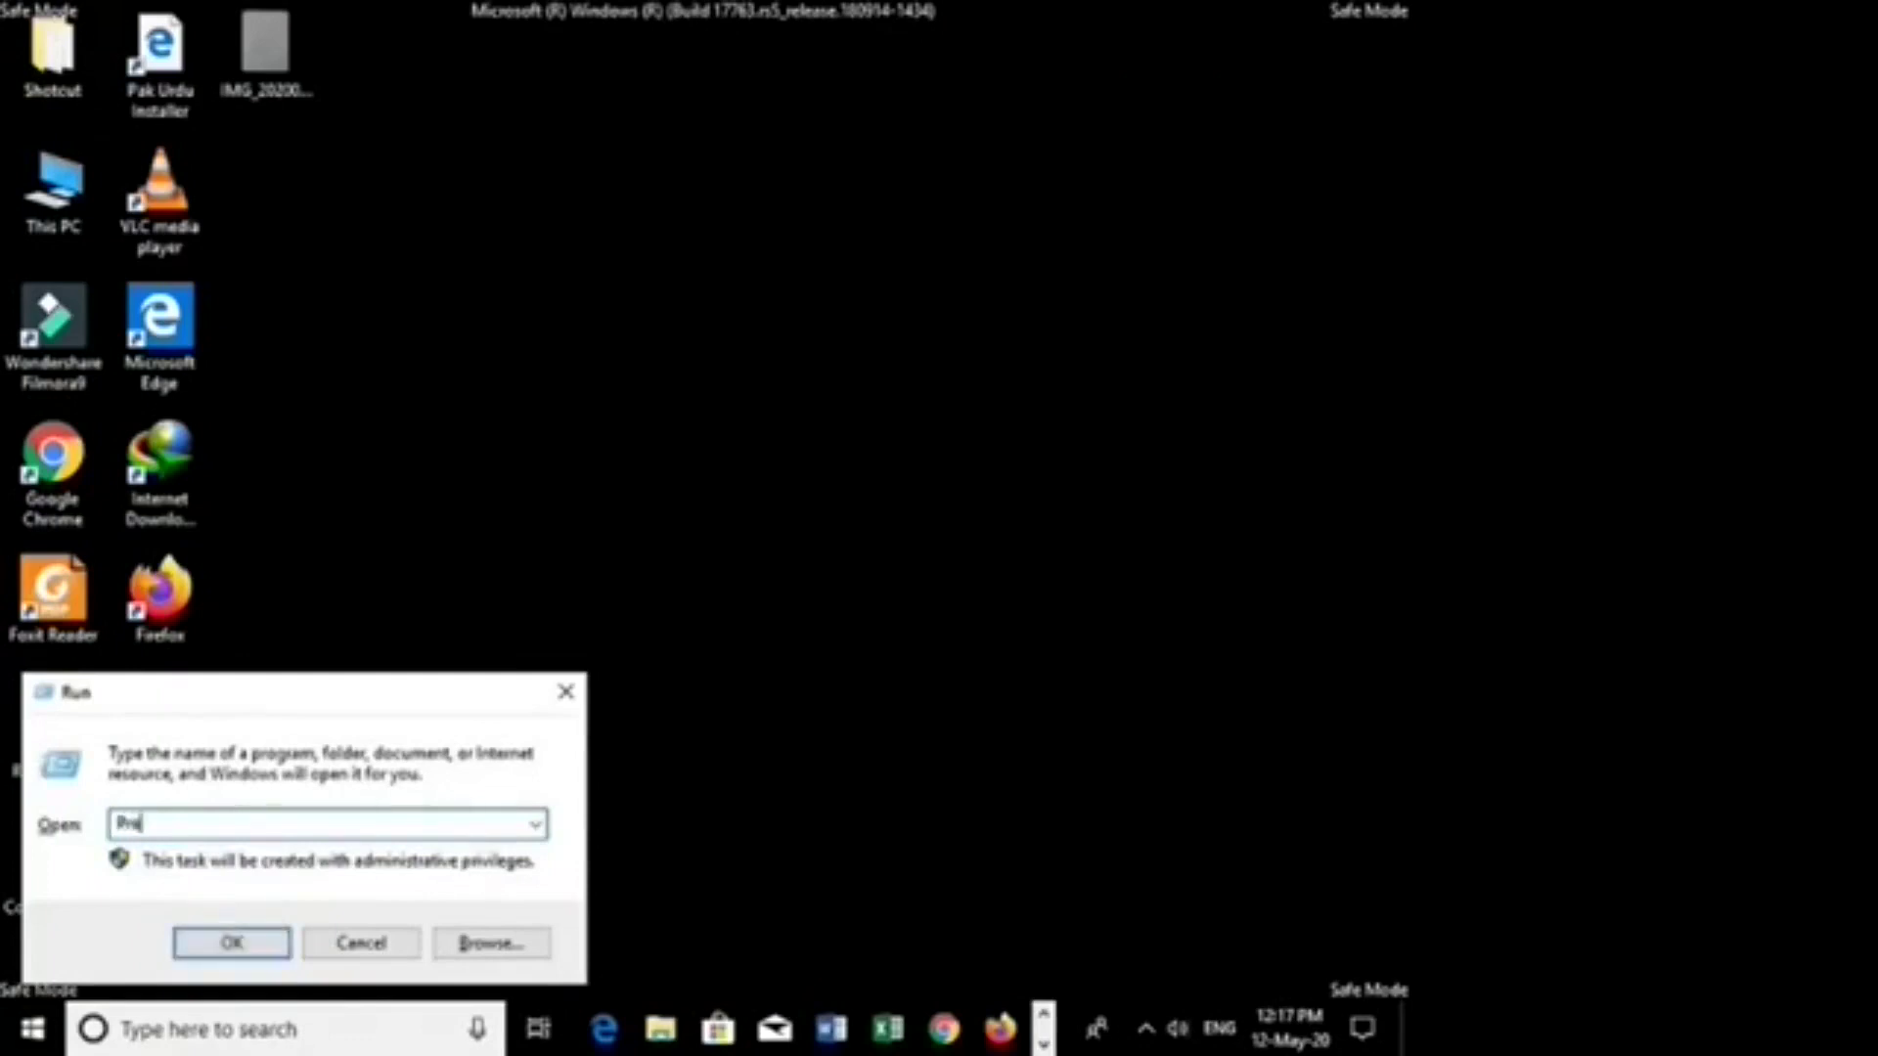
{"action": "type", "text": "fetch"}
{"action": "key", "text": "Return"}
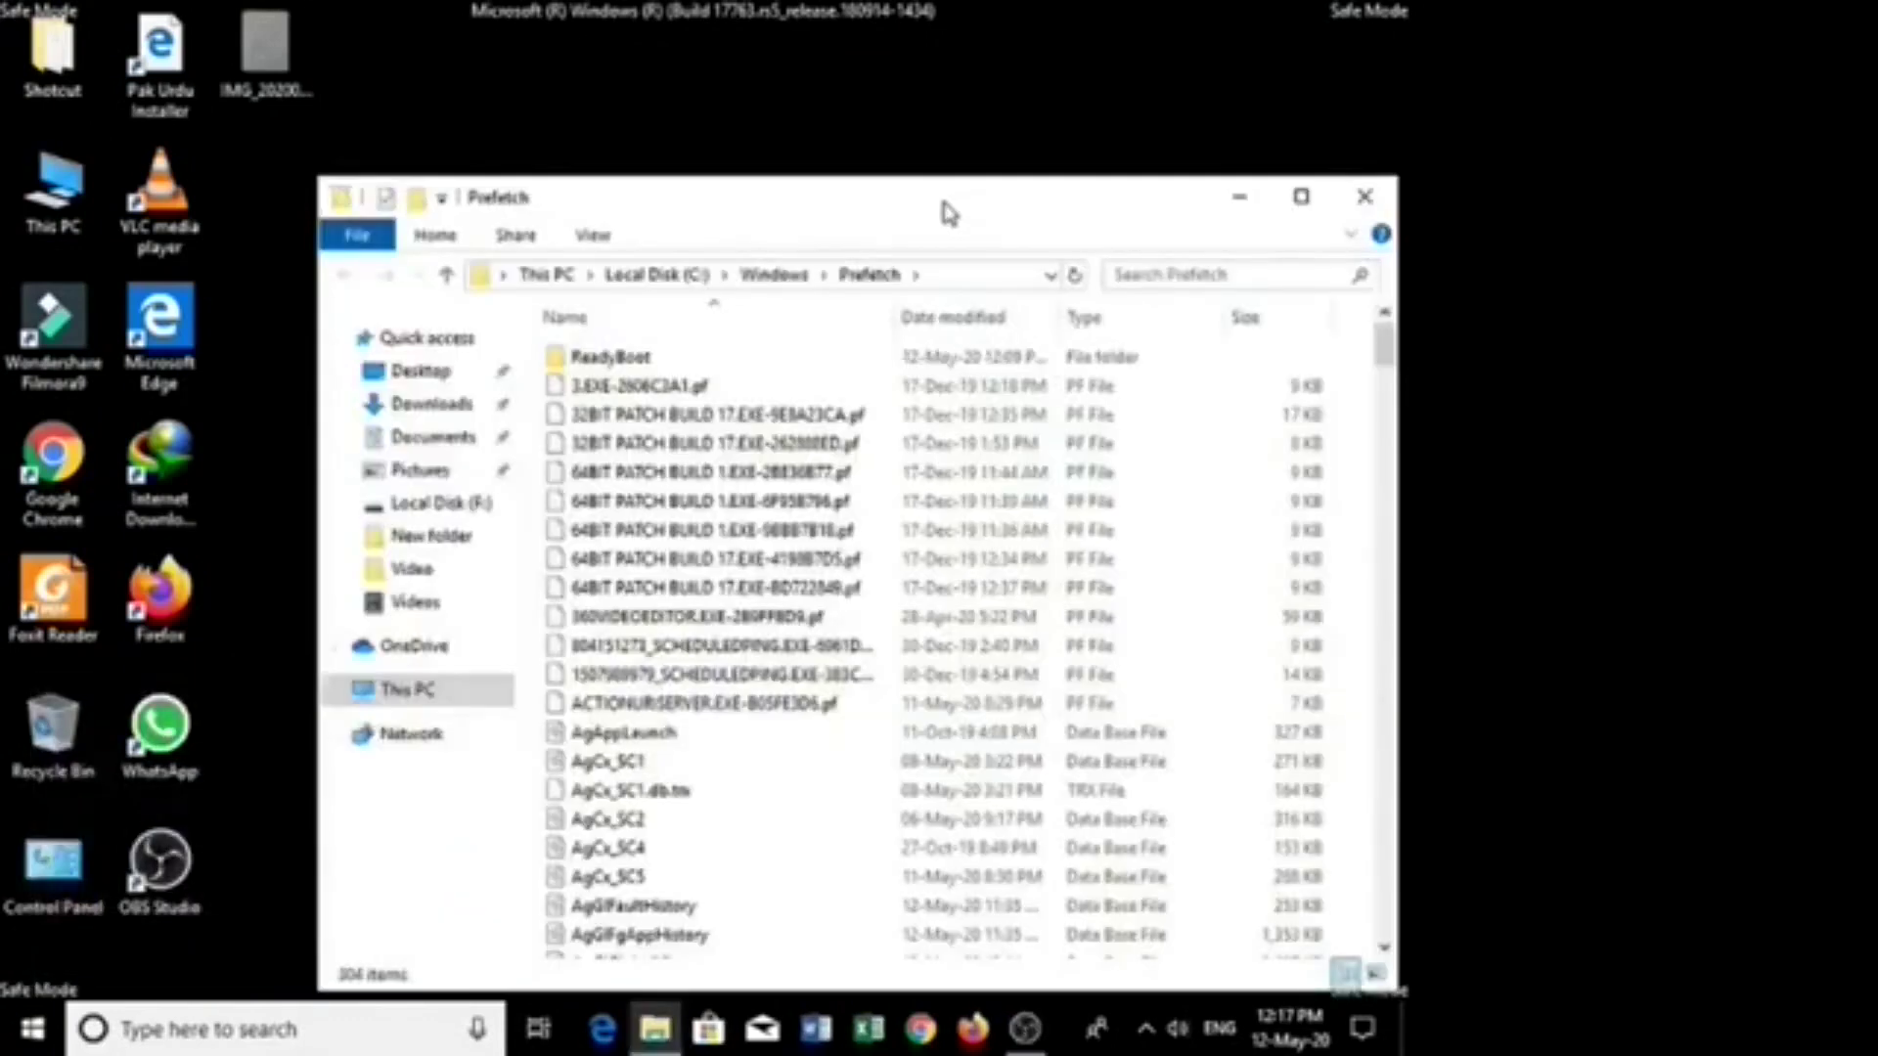
Delete all items in the Prefetch folder, skipping the protected ReadyBoot folder, and close the window
{"action": "left_click_drag", "start_coordinate": [942, 202], "coordinate": [805, 80]}
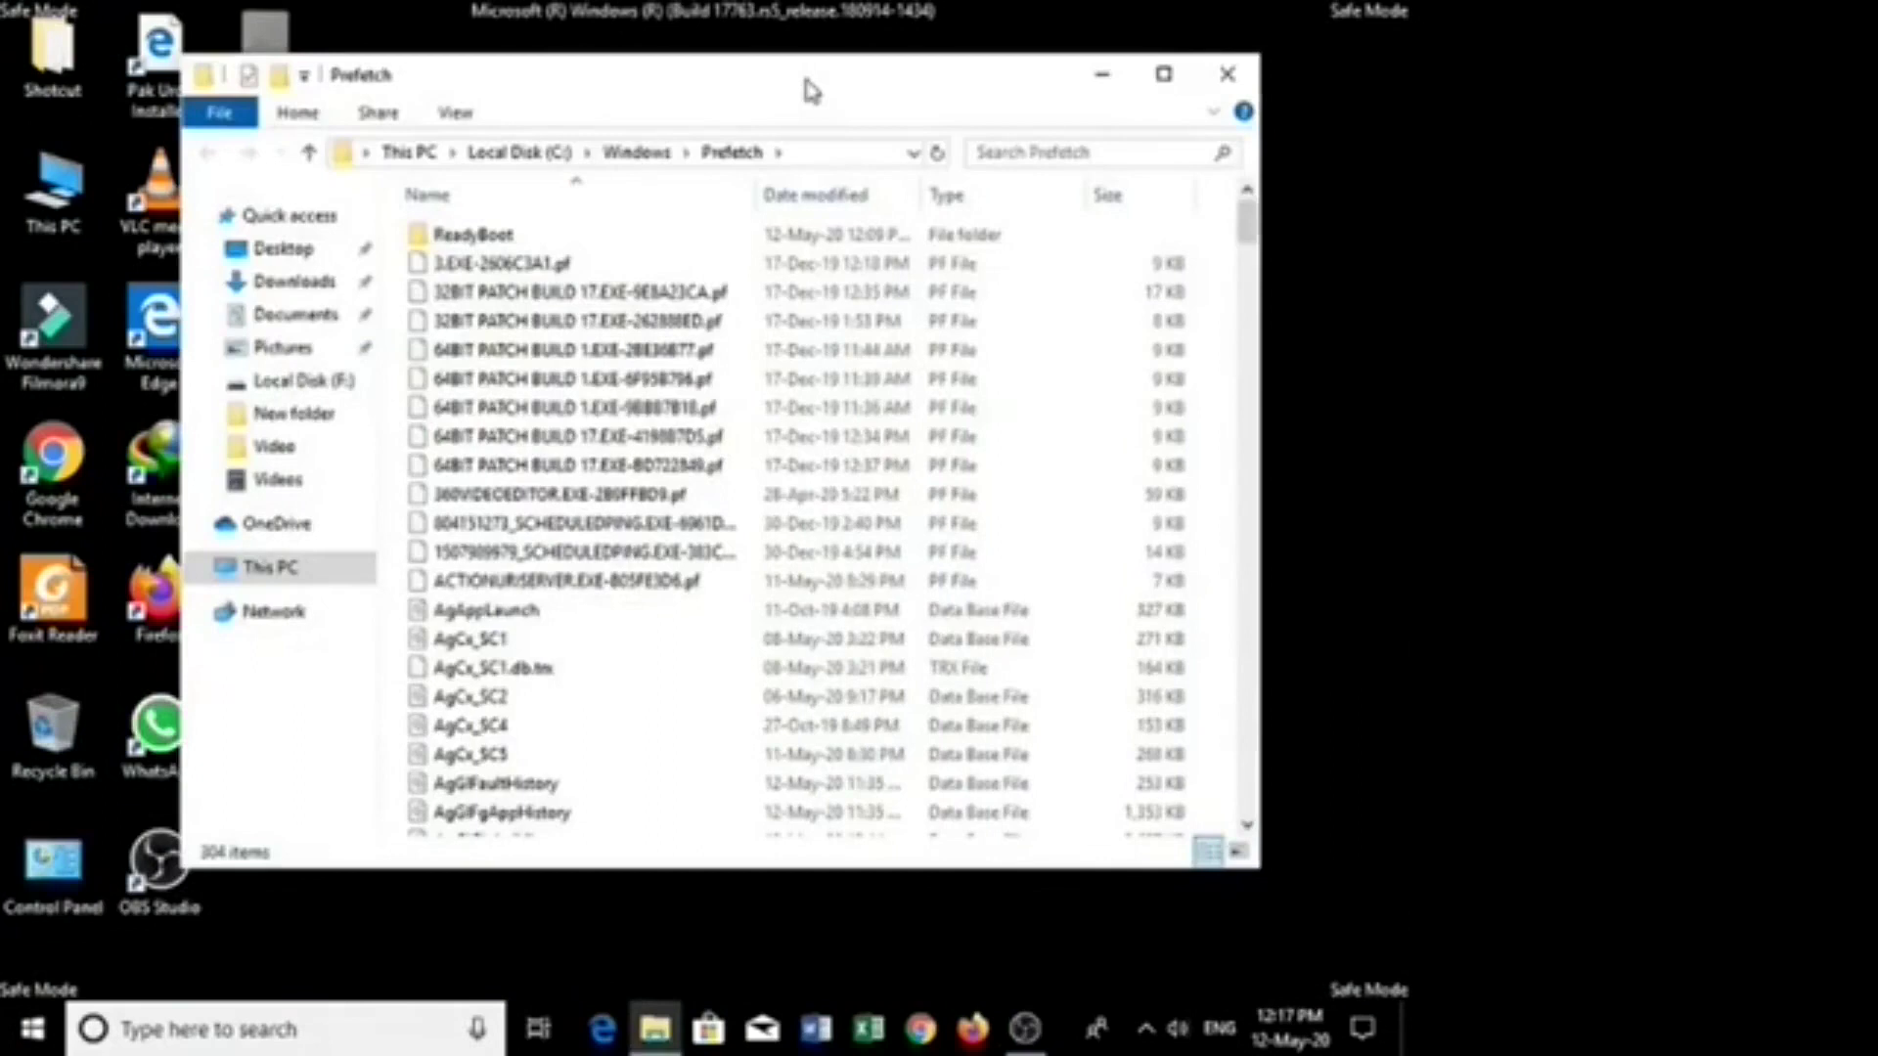
{"action": "key", "text": "ctrl+a"}
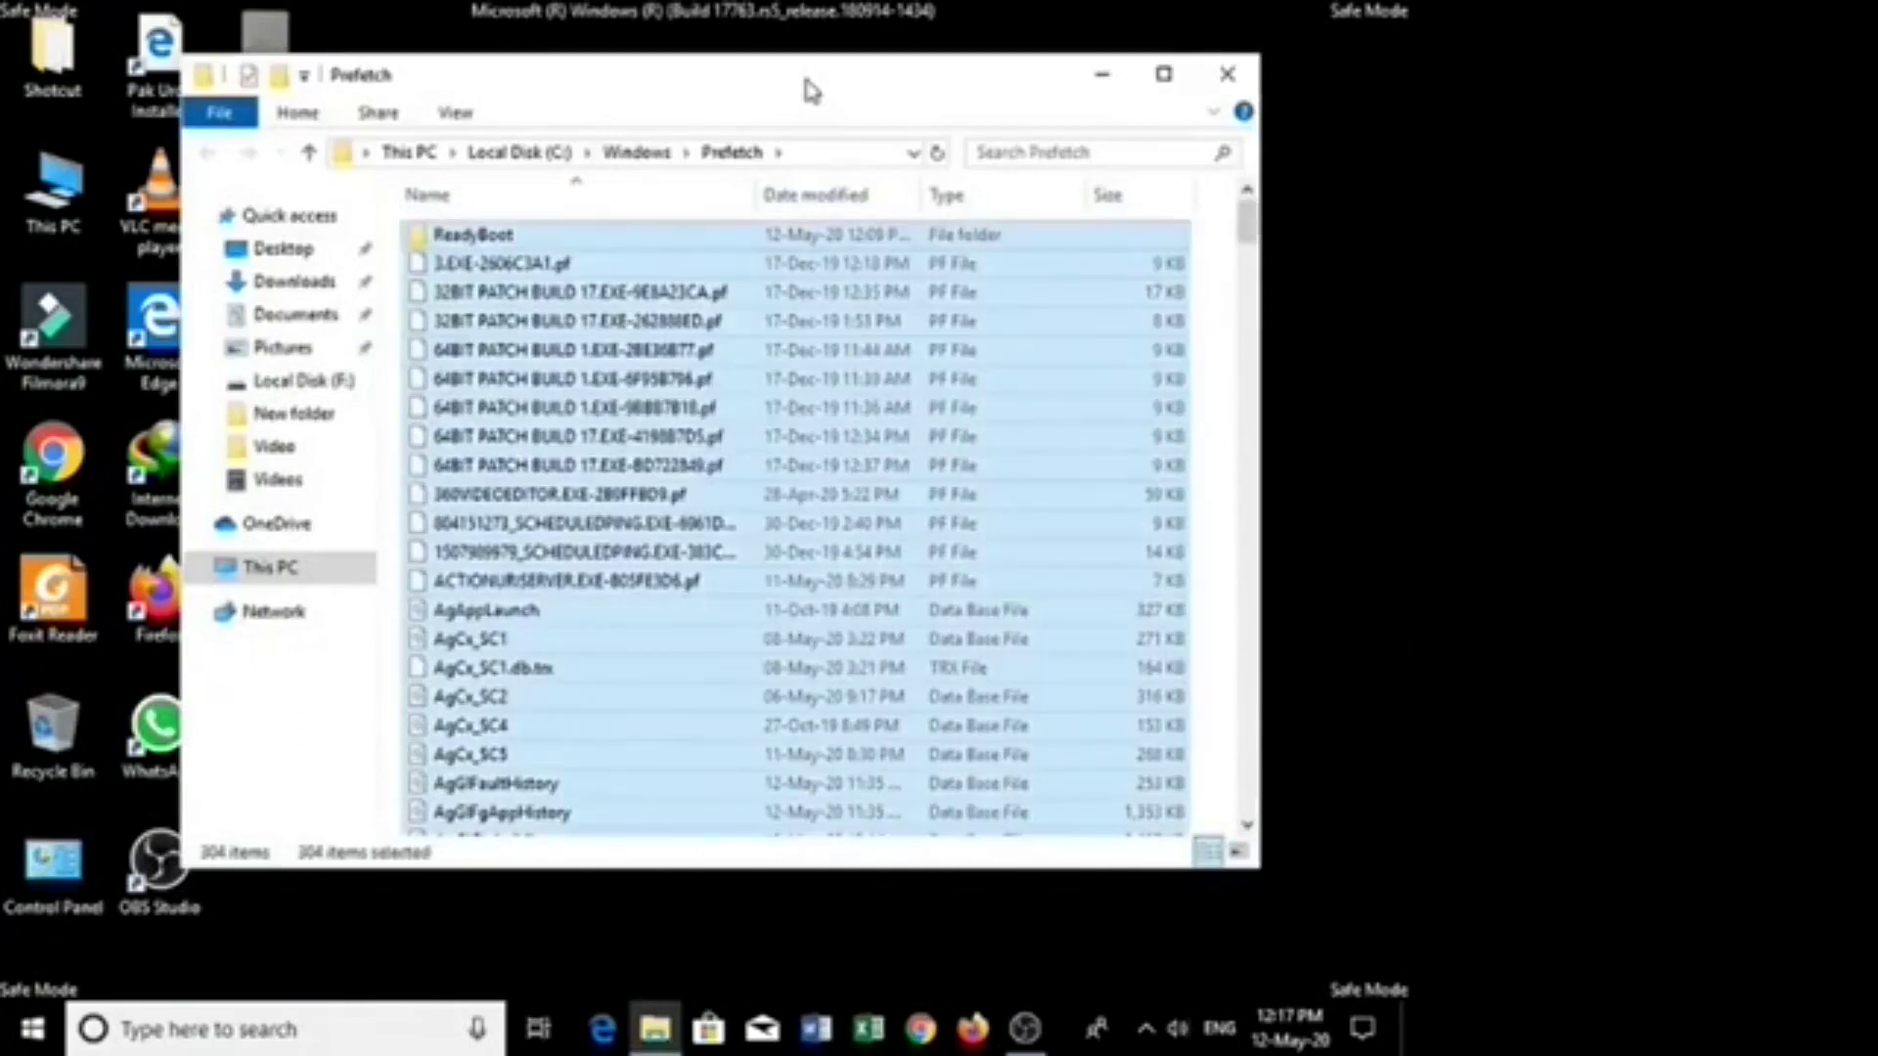
{"action": "right_click", "coordinate": [774, 299]}
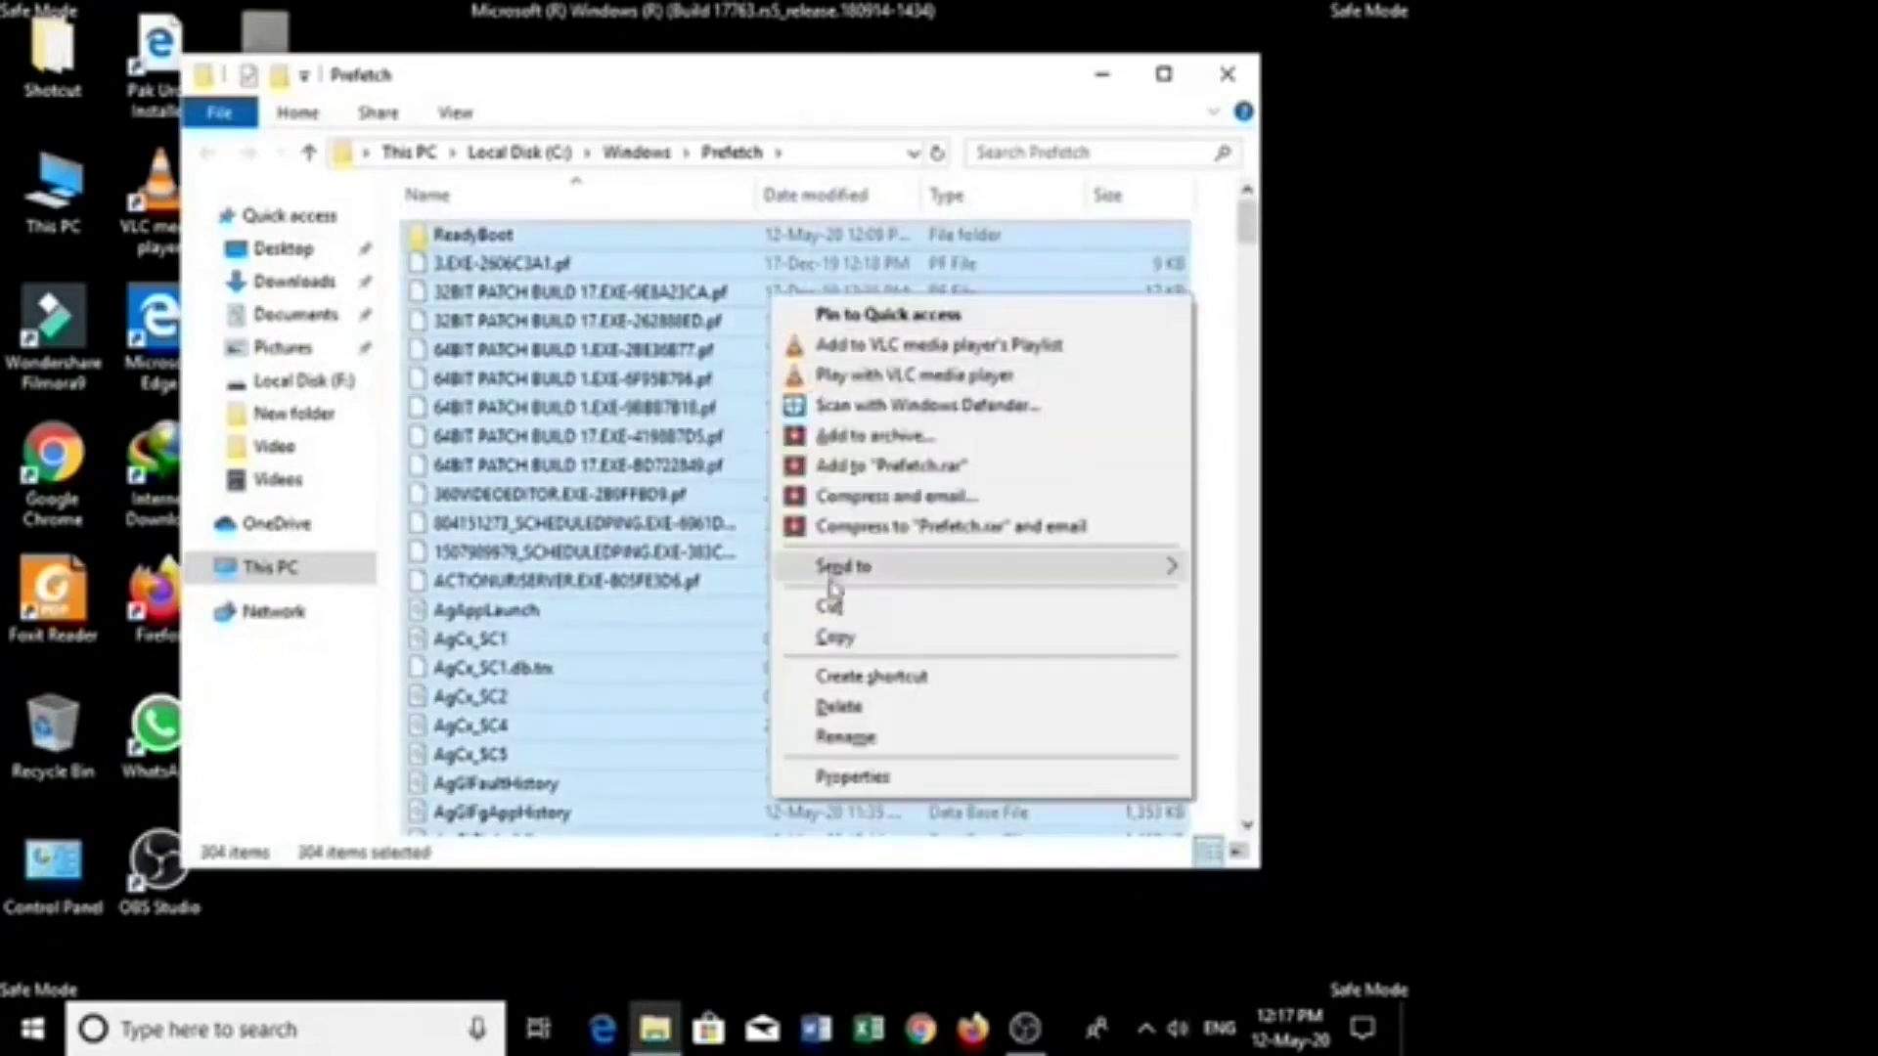
{"action": "left_click", "coordinate": [837, 705]}
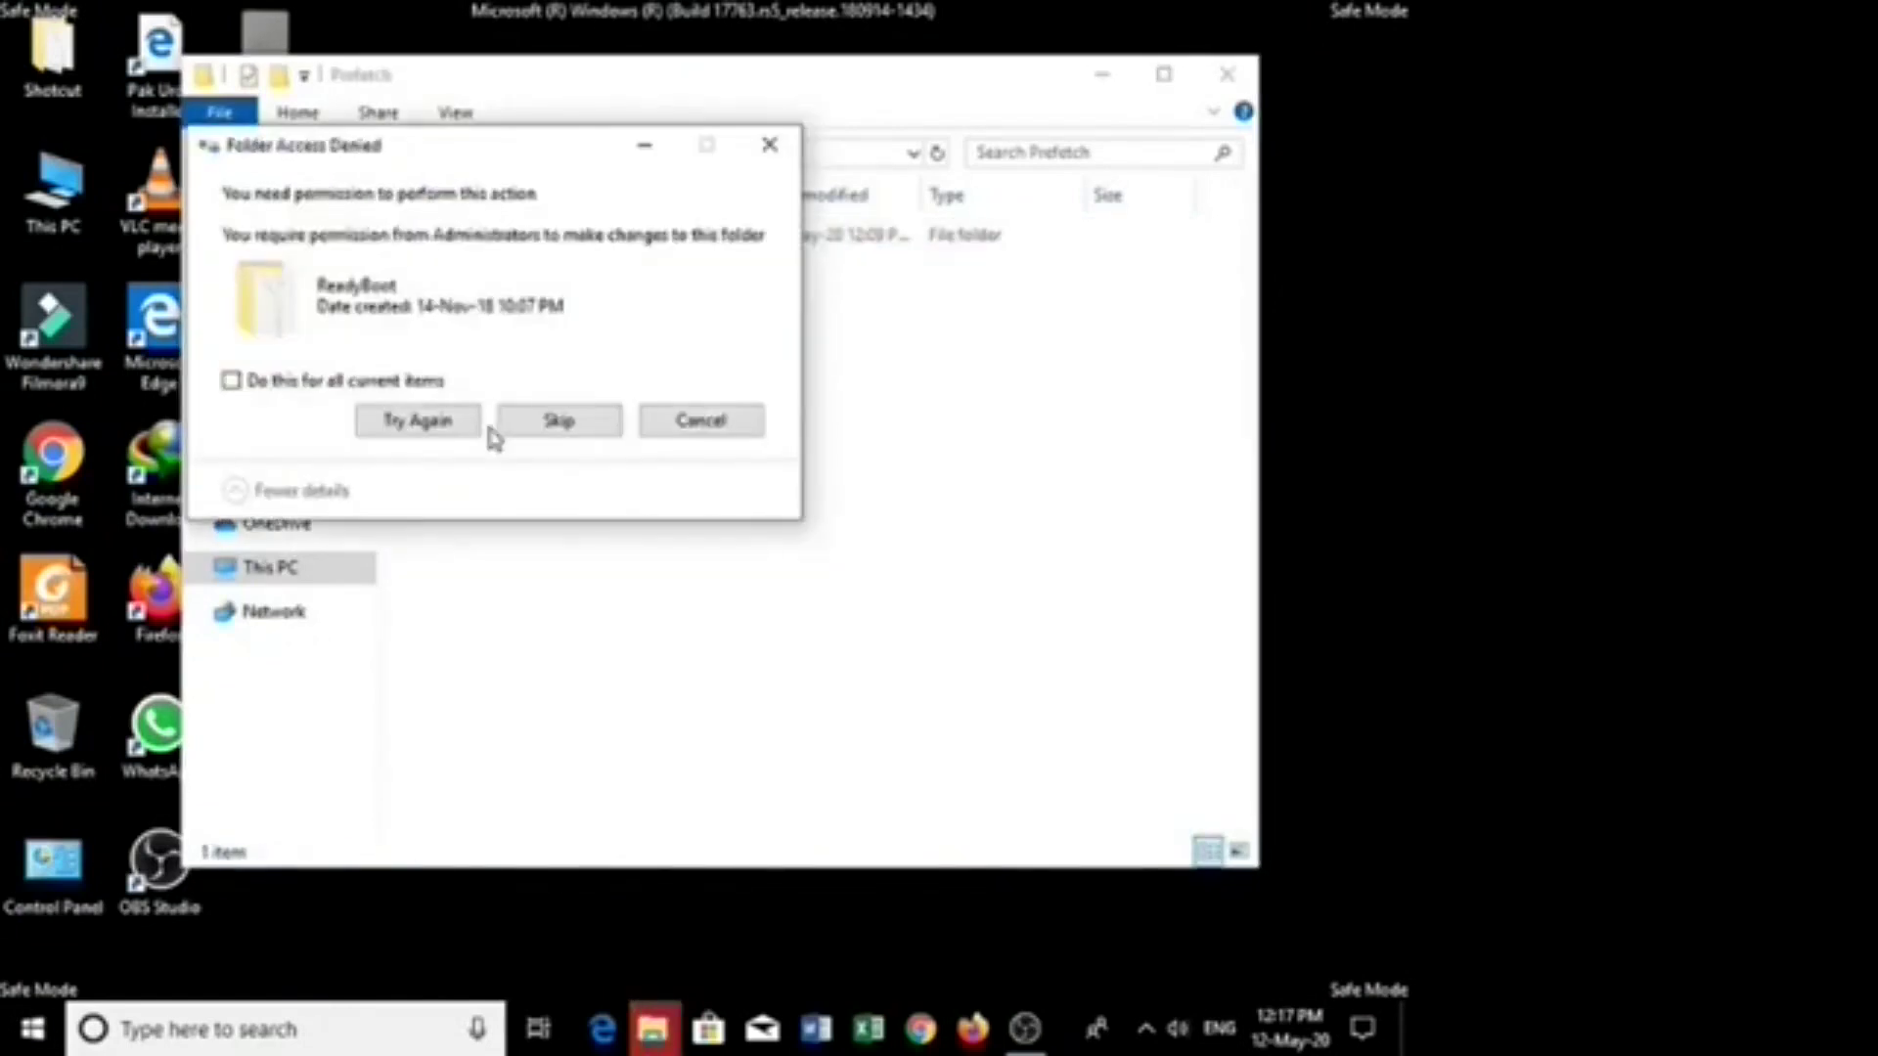
{"action": "left_click", "coordinate": [559, 420]}
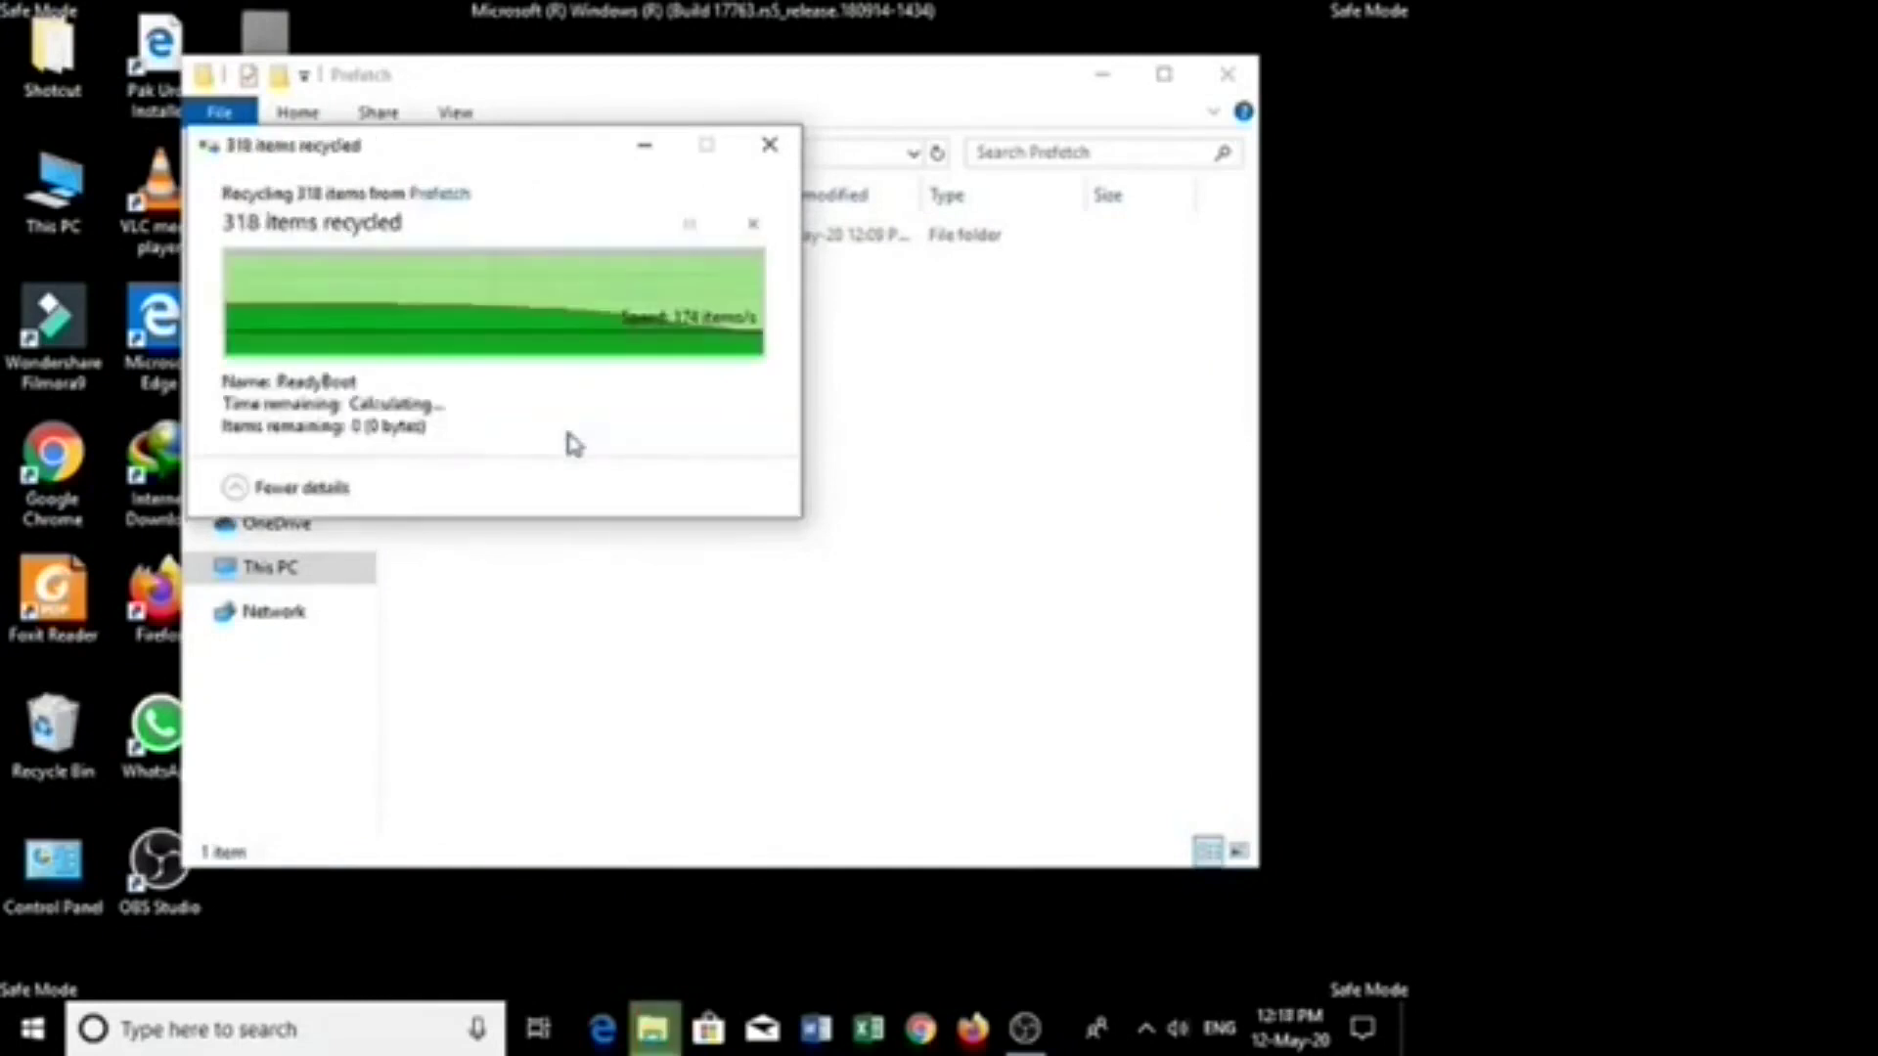
{"action": "left_click", "coordinate": [1229, 73]}
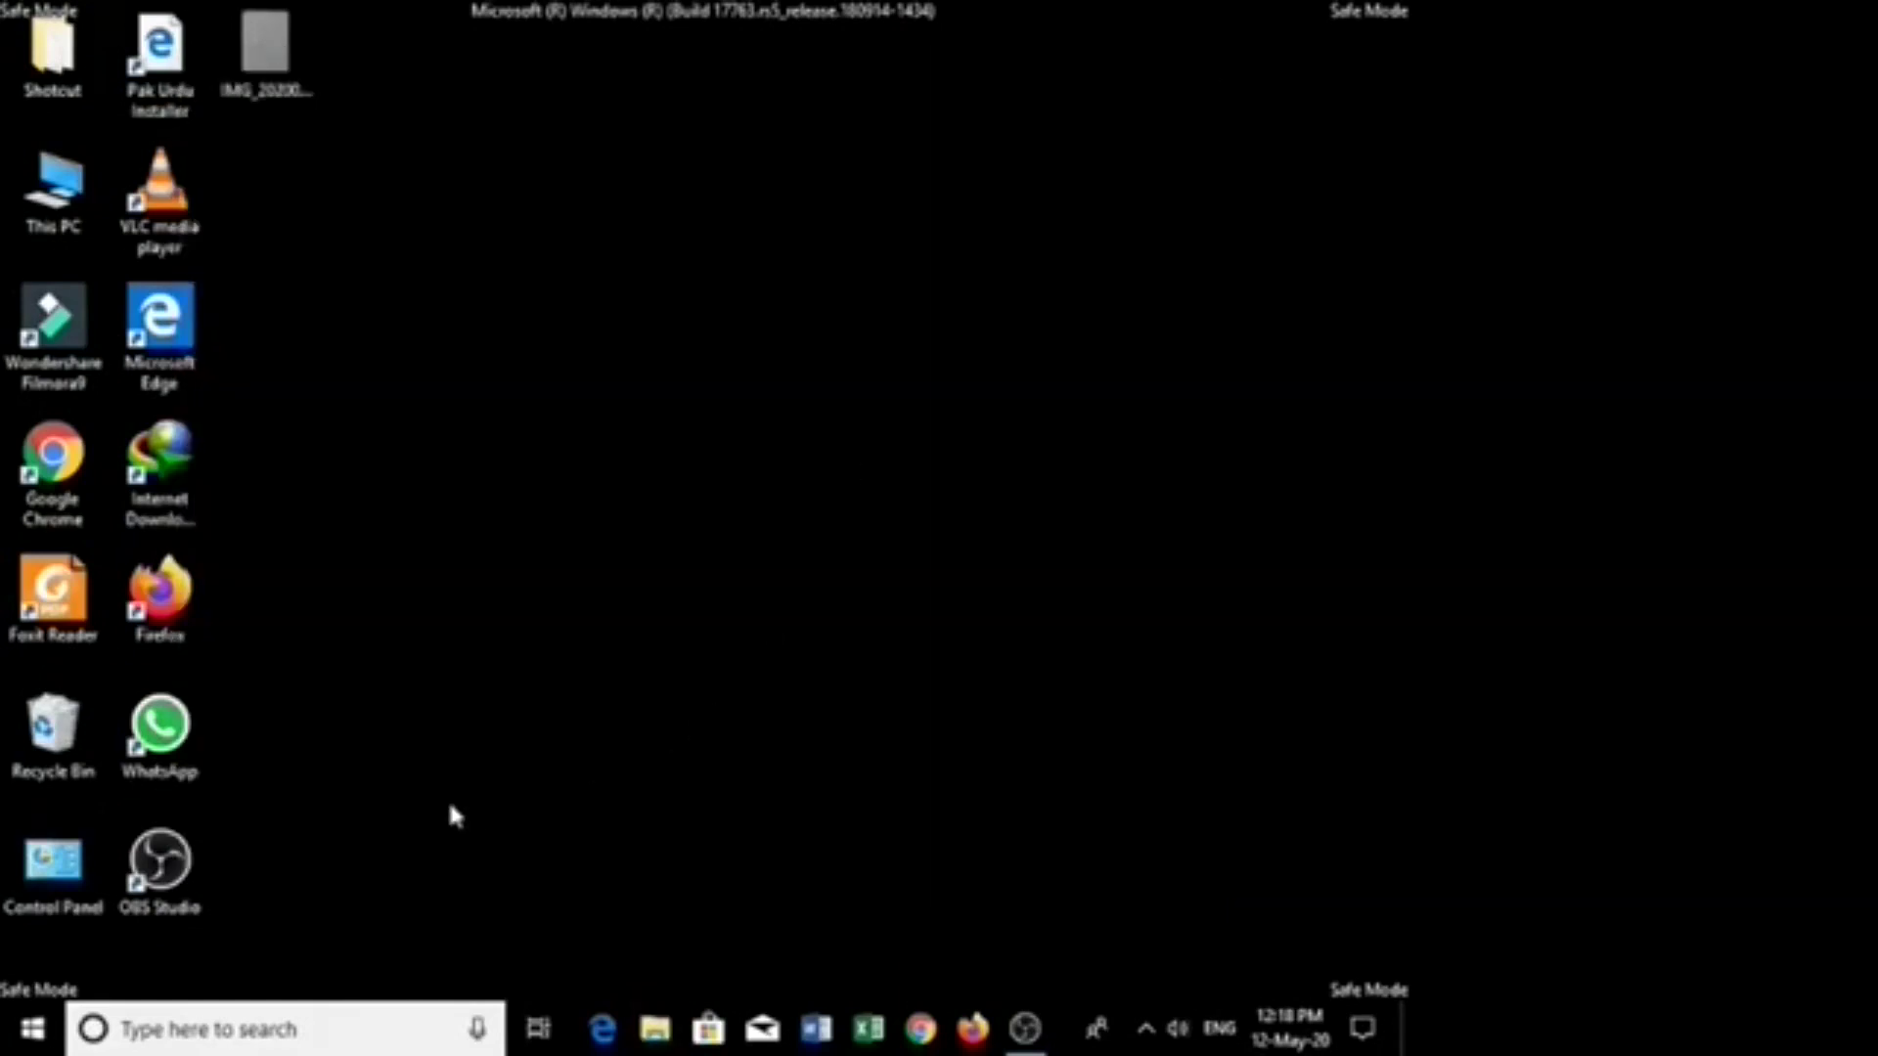
Open the user's temporary files folder by running the command %temp%
{"action": "key", "text": "super+r"}
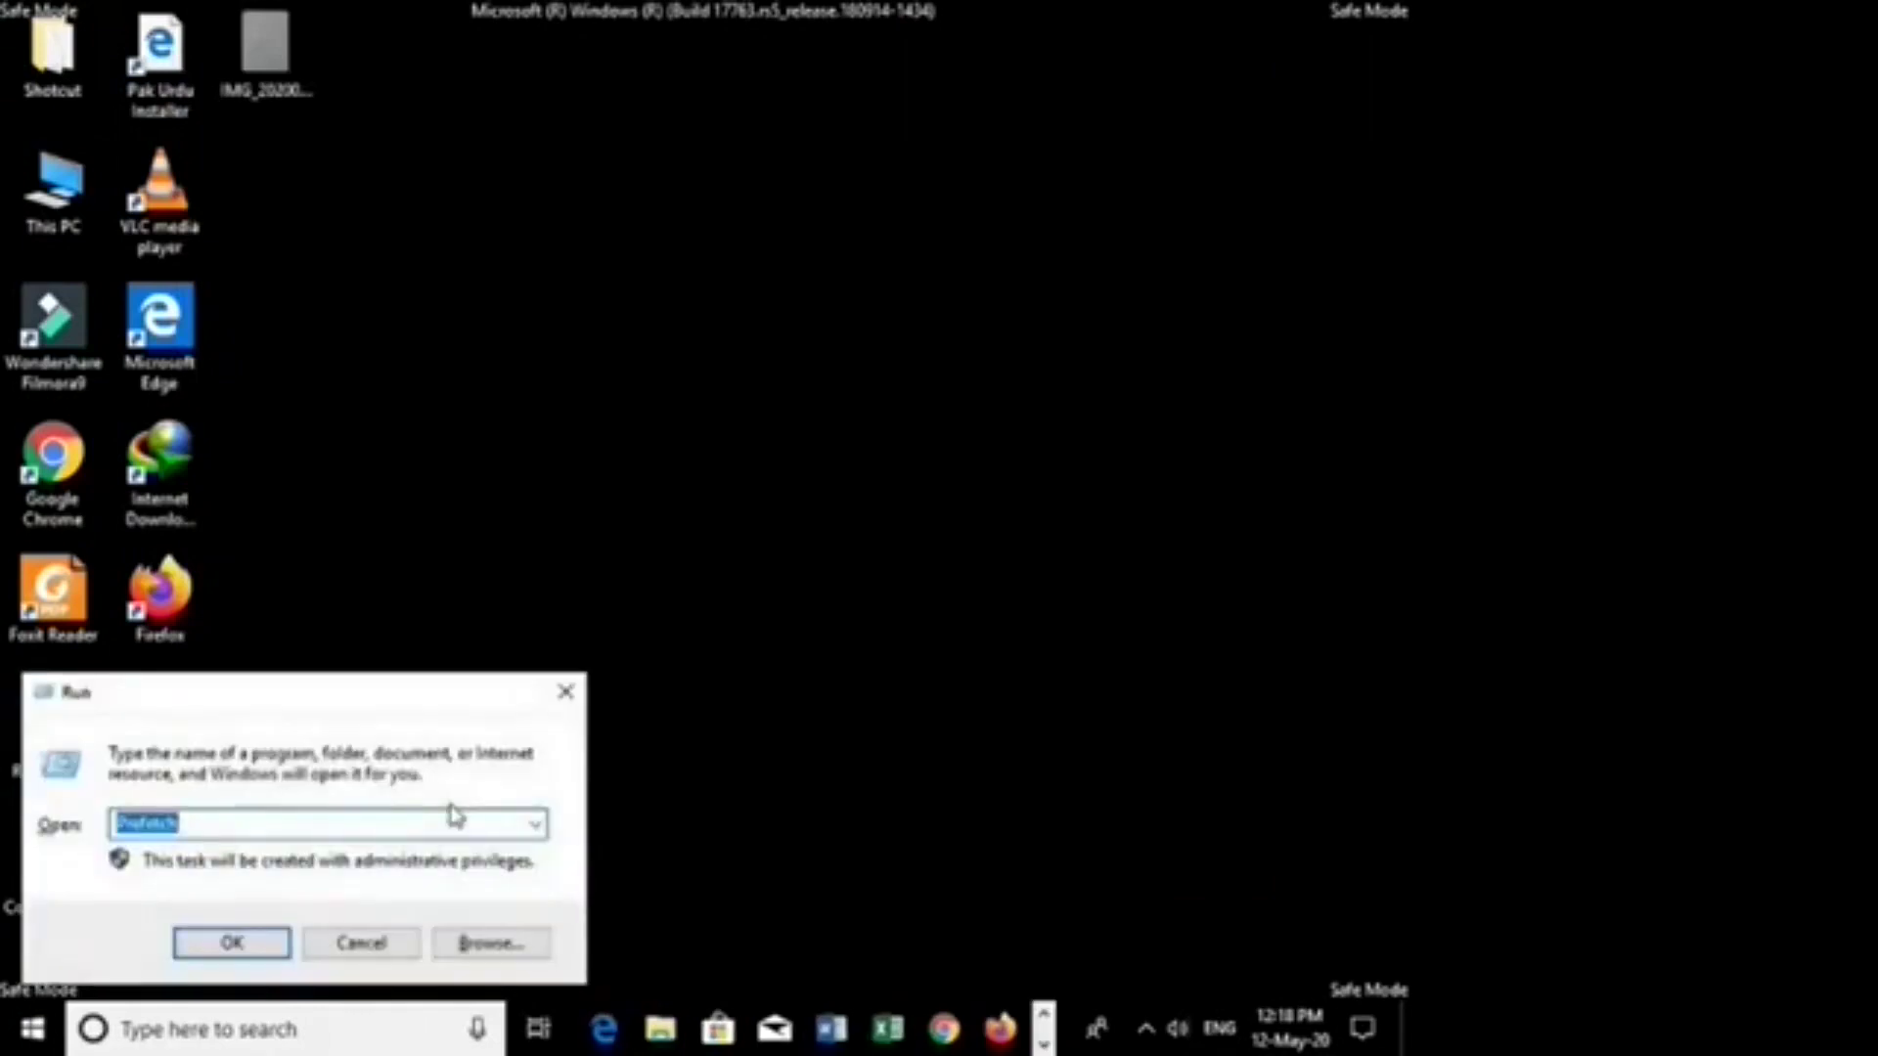
{"action": "key", "text": "BackSpace"}
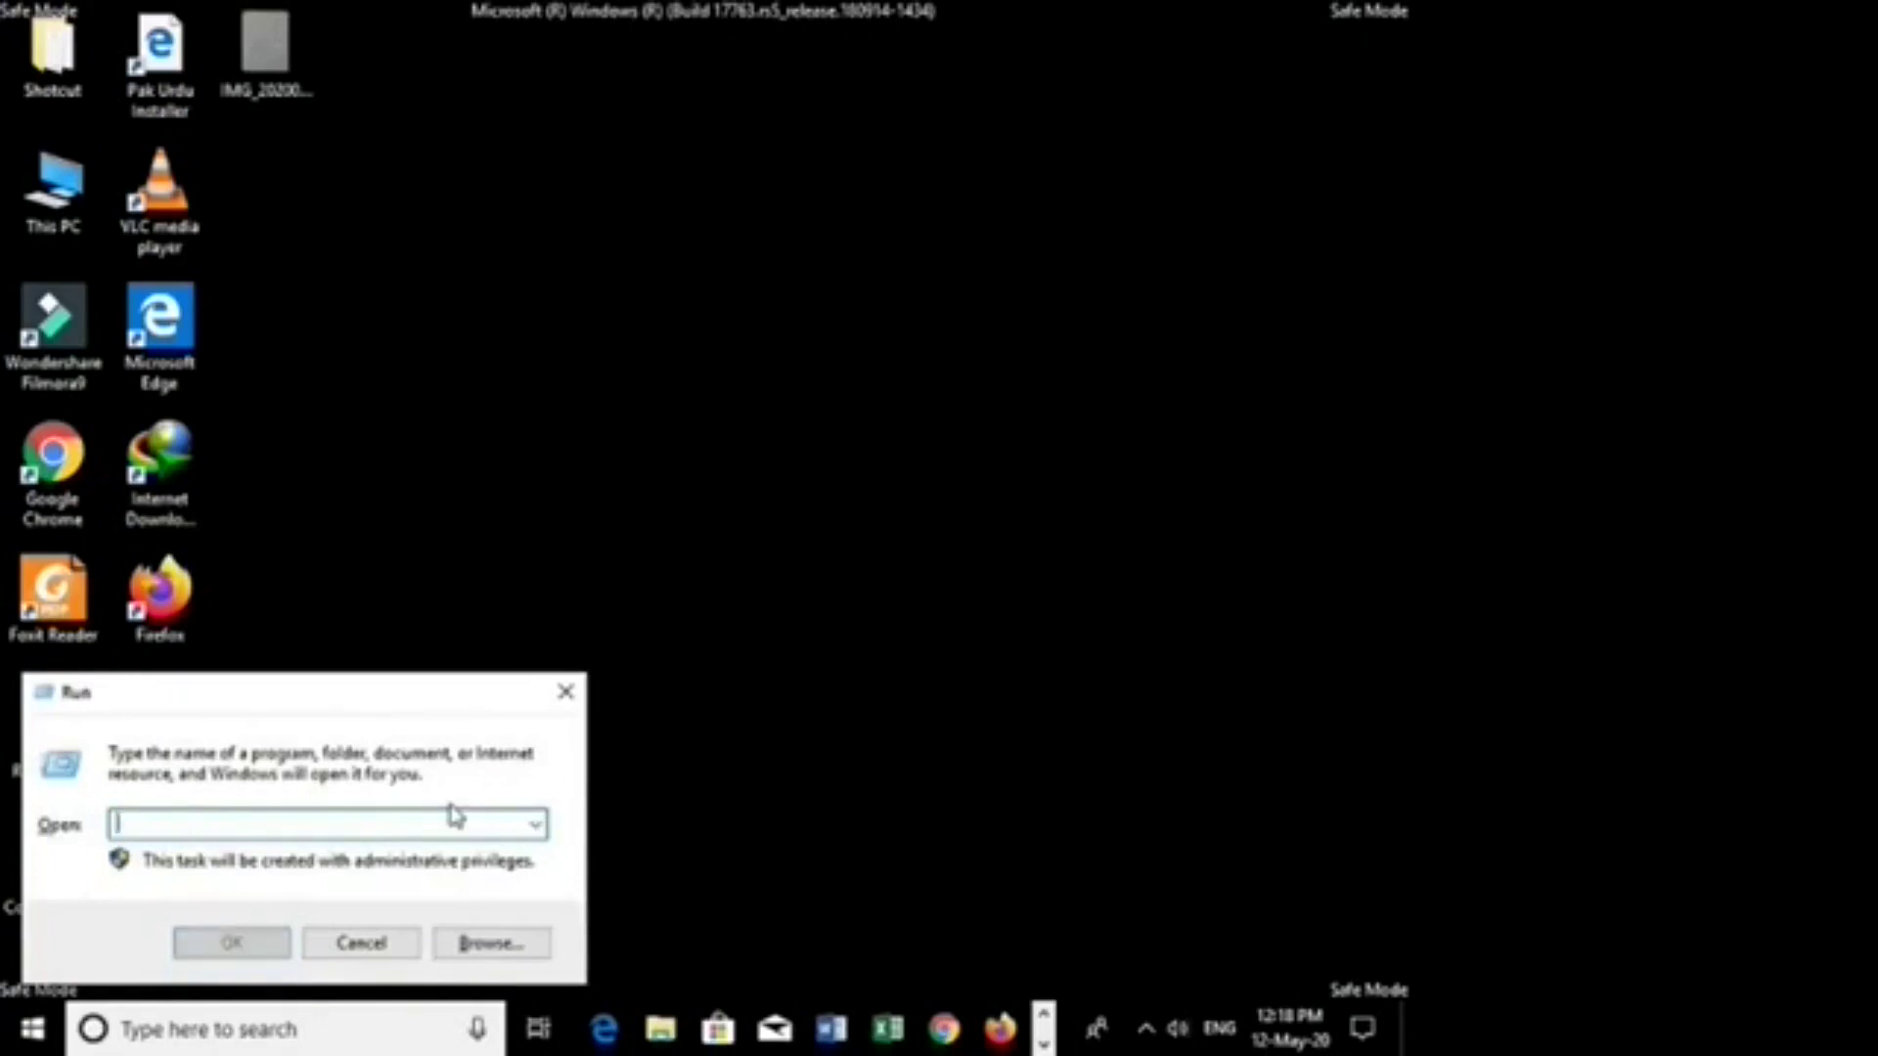
{"action": "type", "text": "%Temp"}
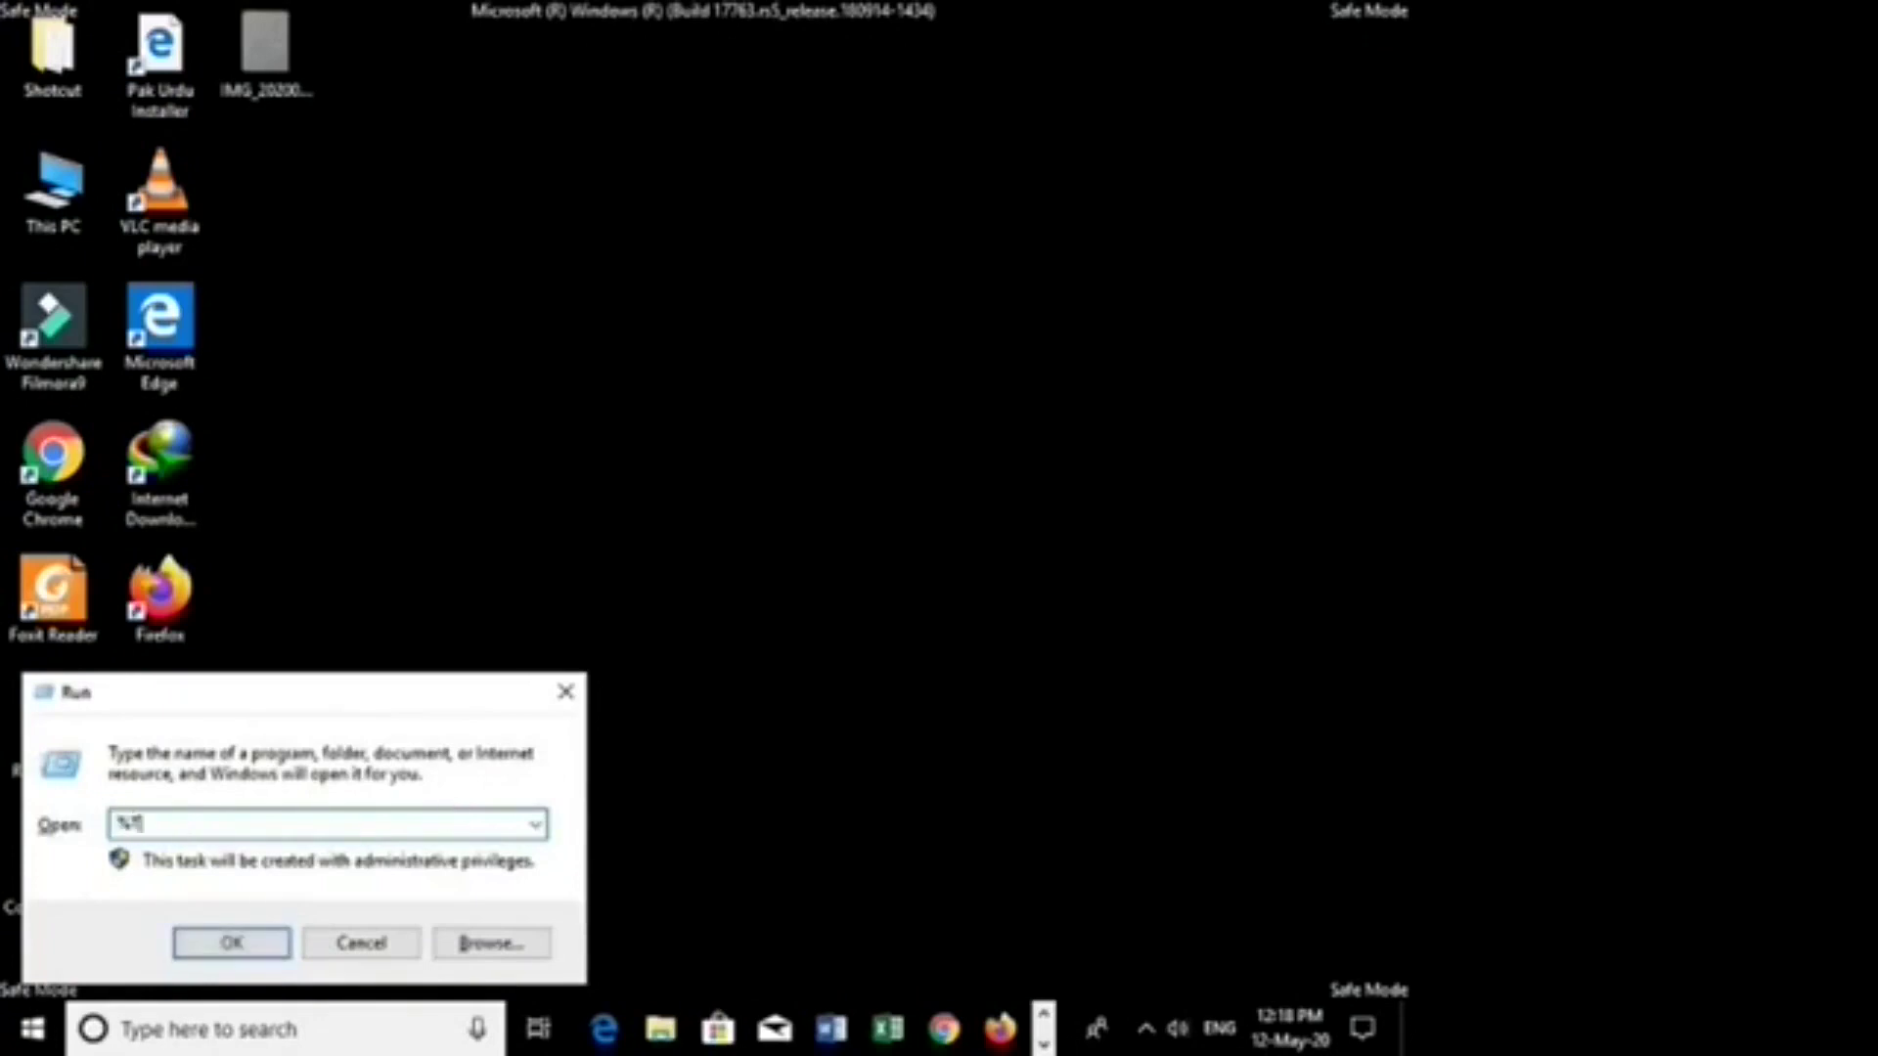
{"action": "key", "text": "BackSpace"}
{"action": "key", "text": "BackSpace"}
{"action": "key", "text": "BackSpace"}
{"action": "key", "text": "BackSpace"}
{"action": "type", "text": "temp%"}
{"action": "key", "text": "Return"}
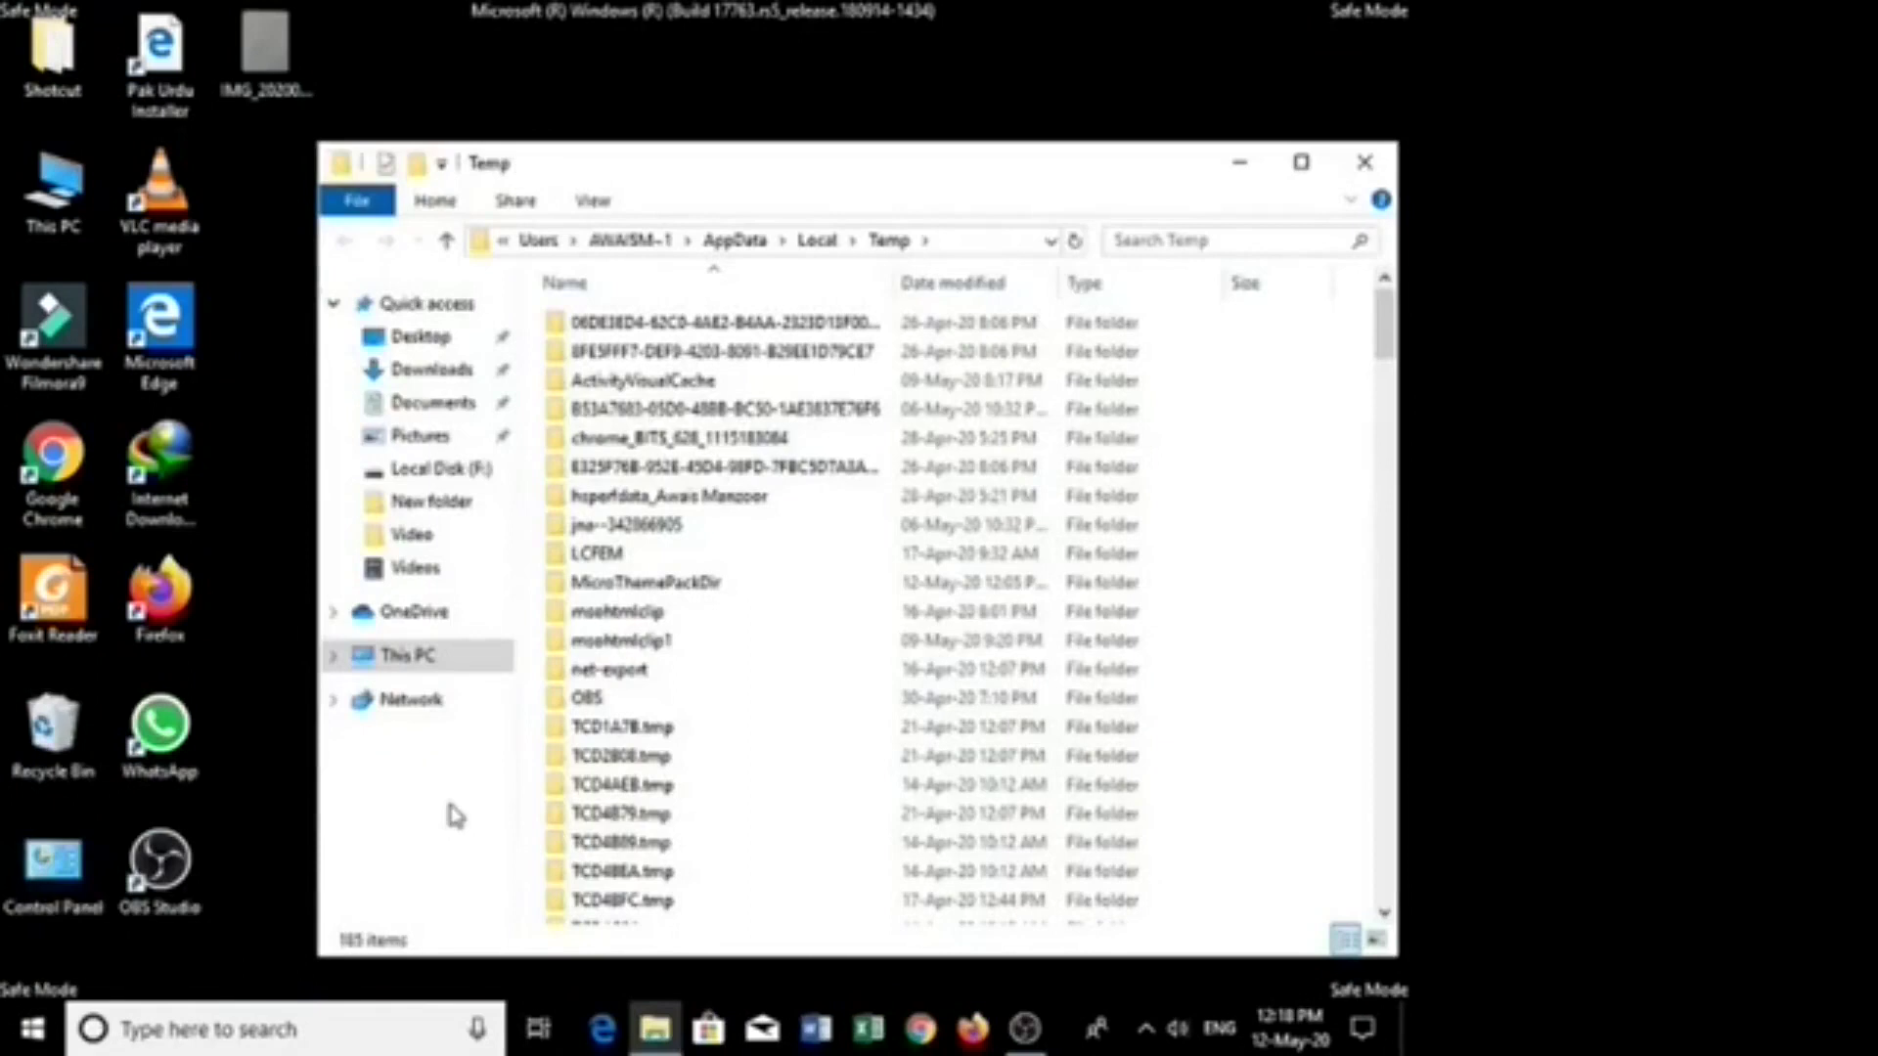
Delete all files and folders in the Temp folder and return to the desktop
{"action": "key", "text": "ctrl+a"}
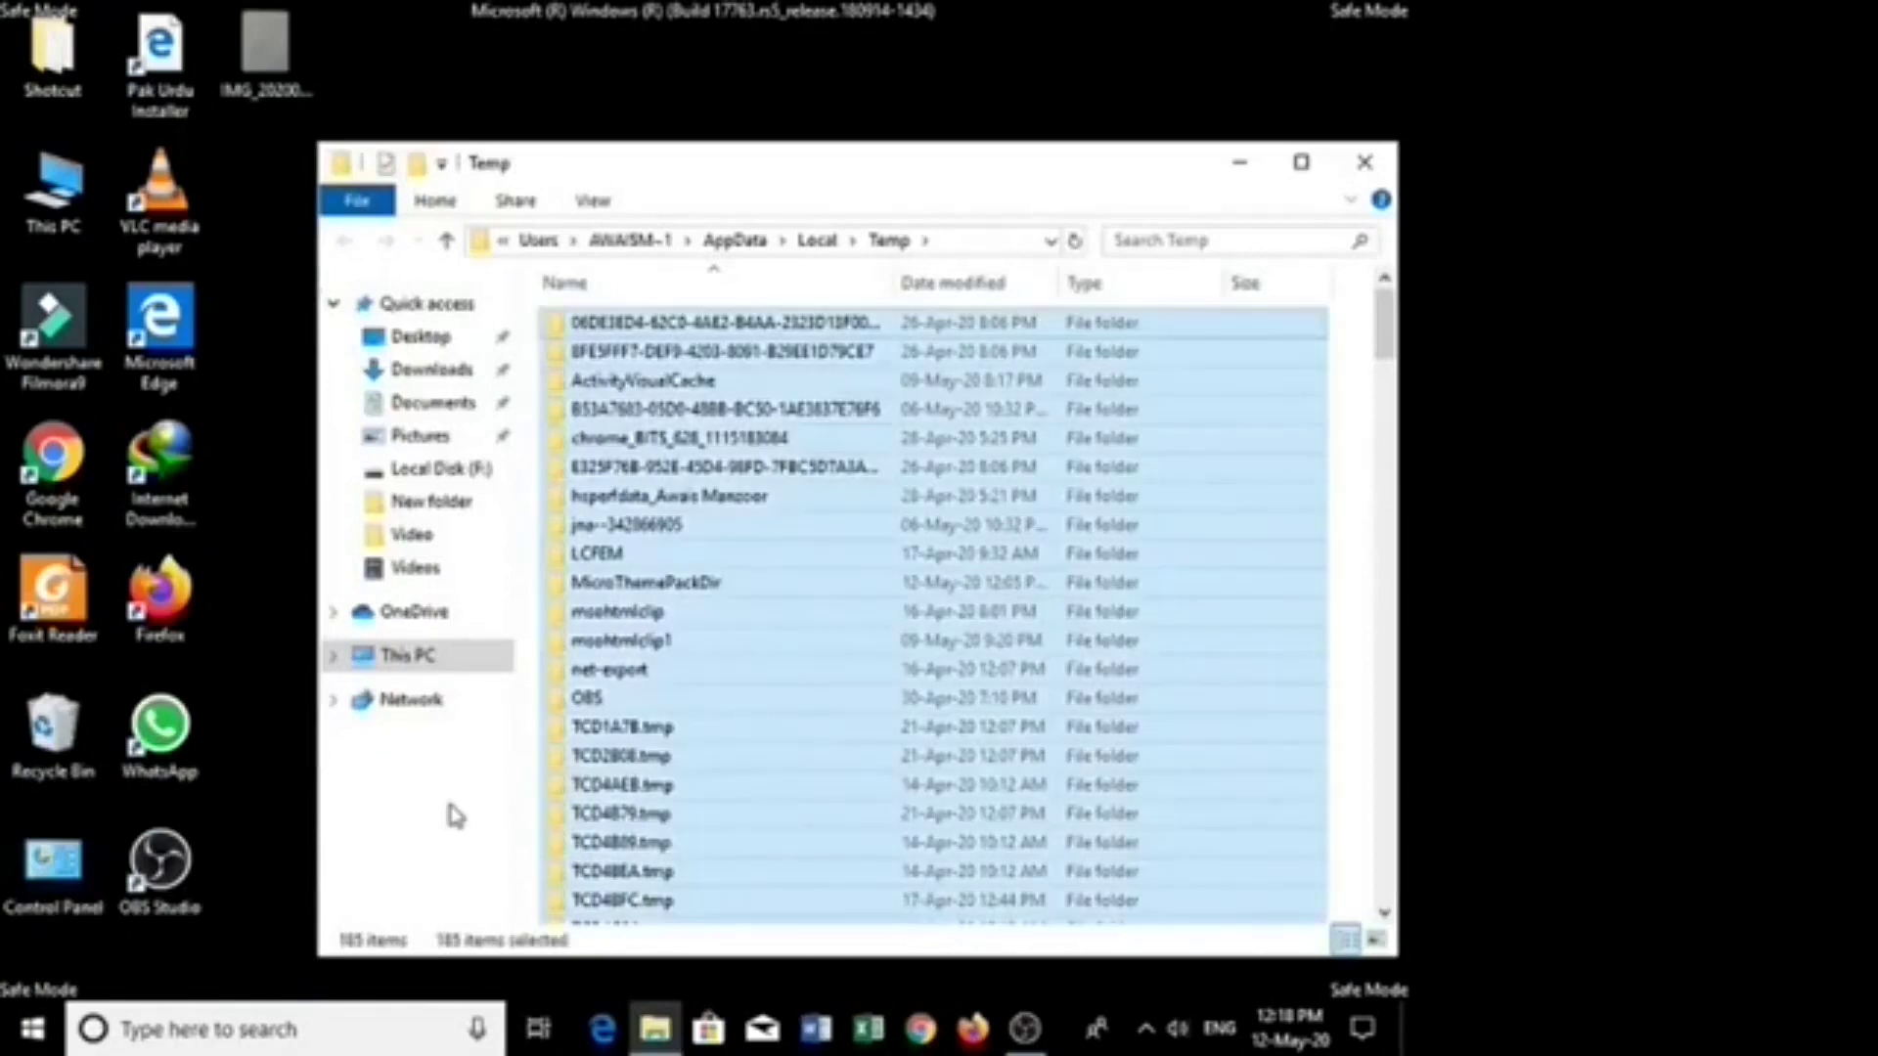
{"action": "right_click", "coordinate": [669, 710]}
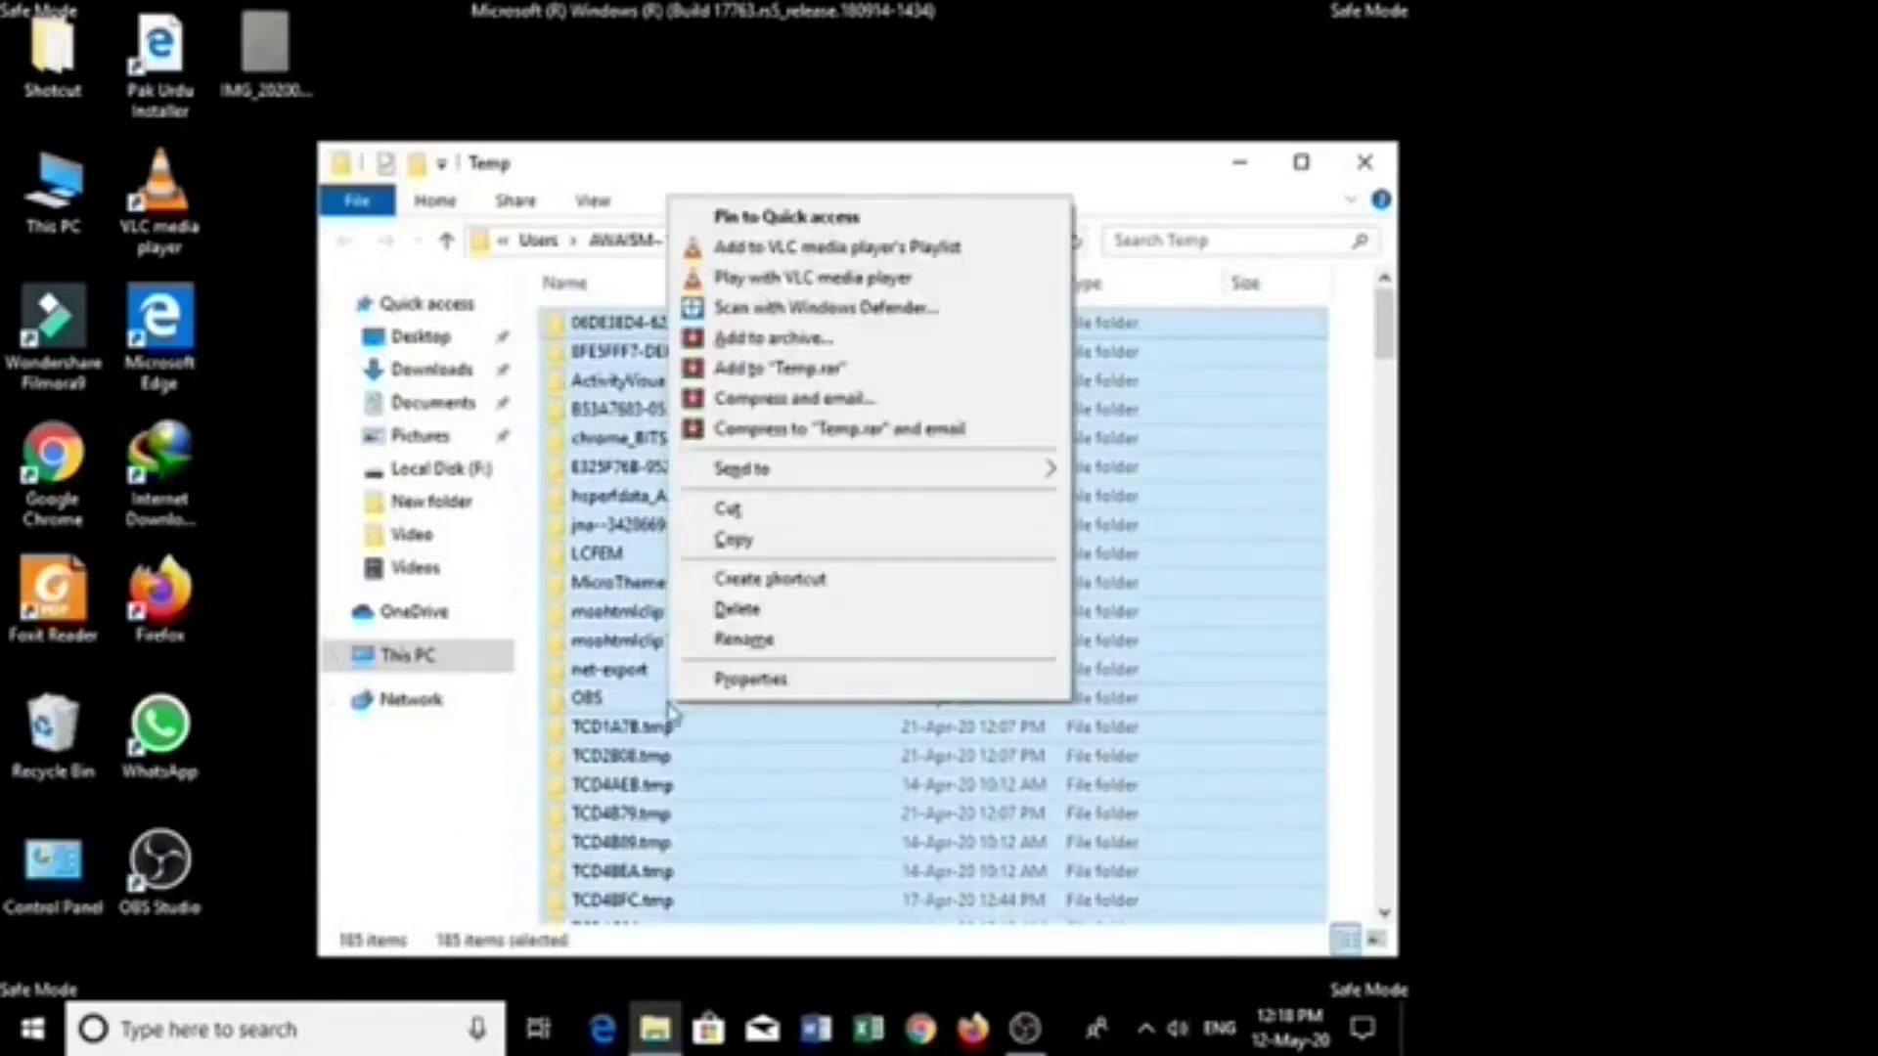
{"action": "left_click", "coordinate": [724, 610]}
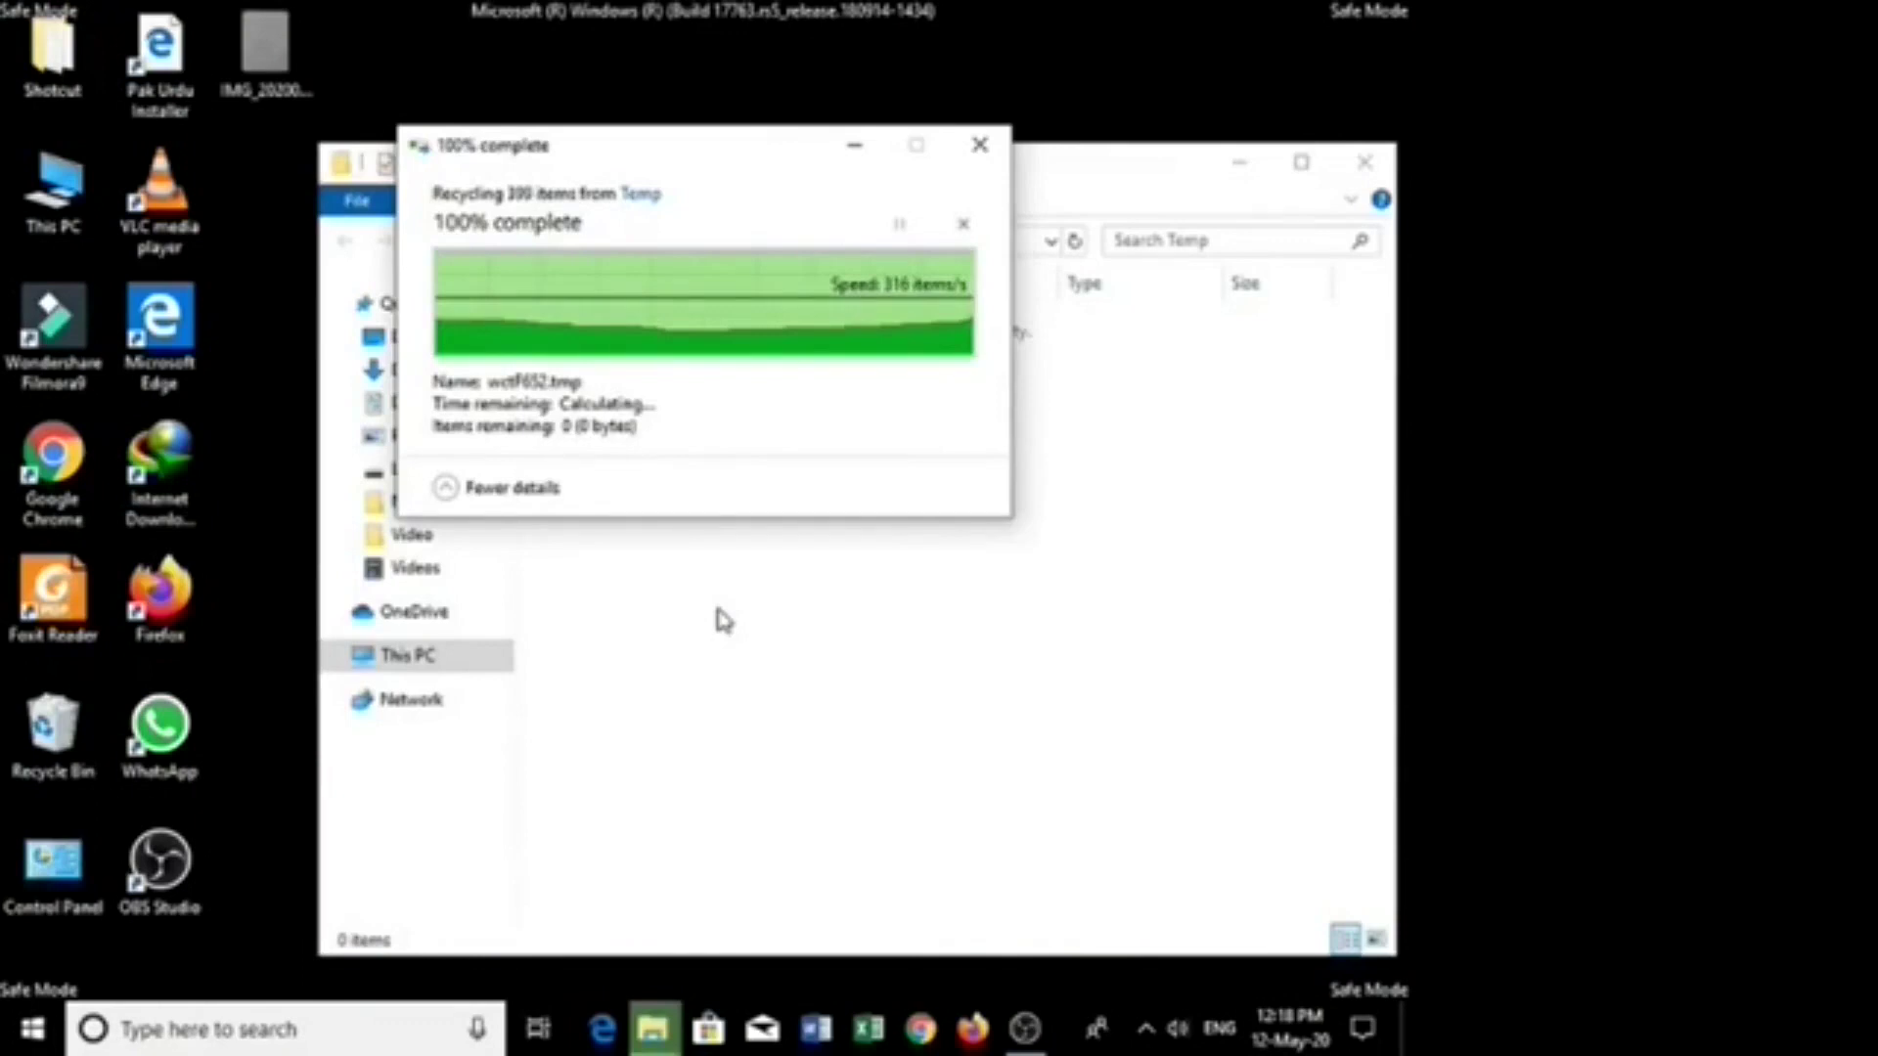
{"action": "key", "text": "super+d"}
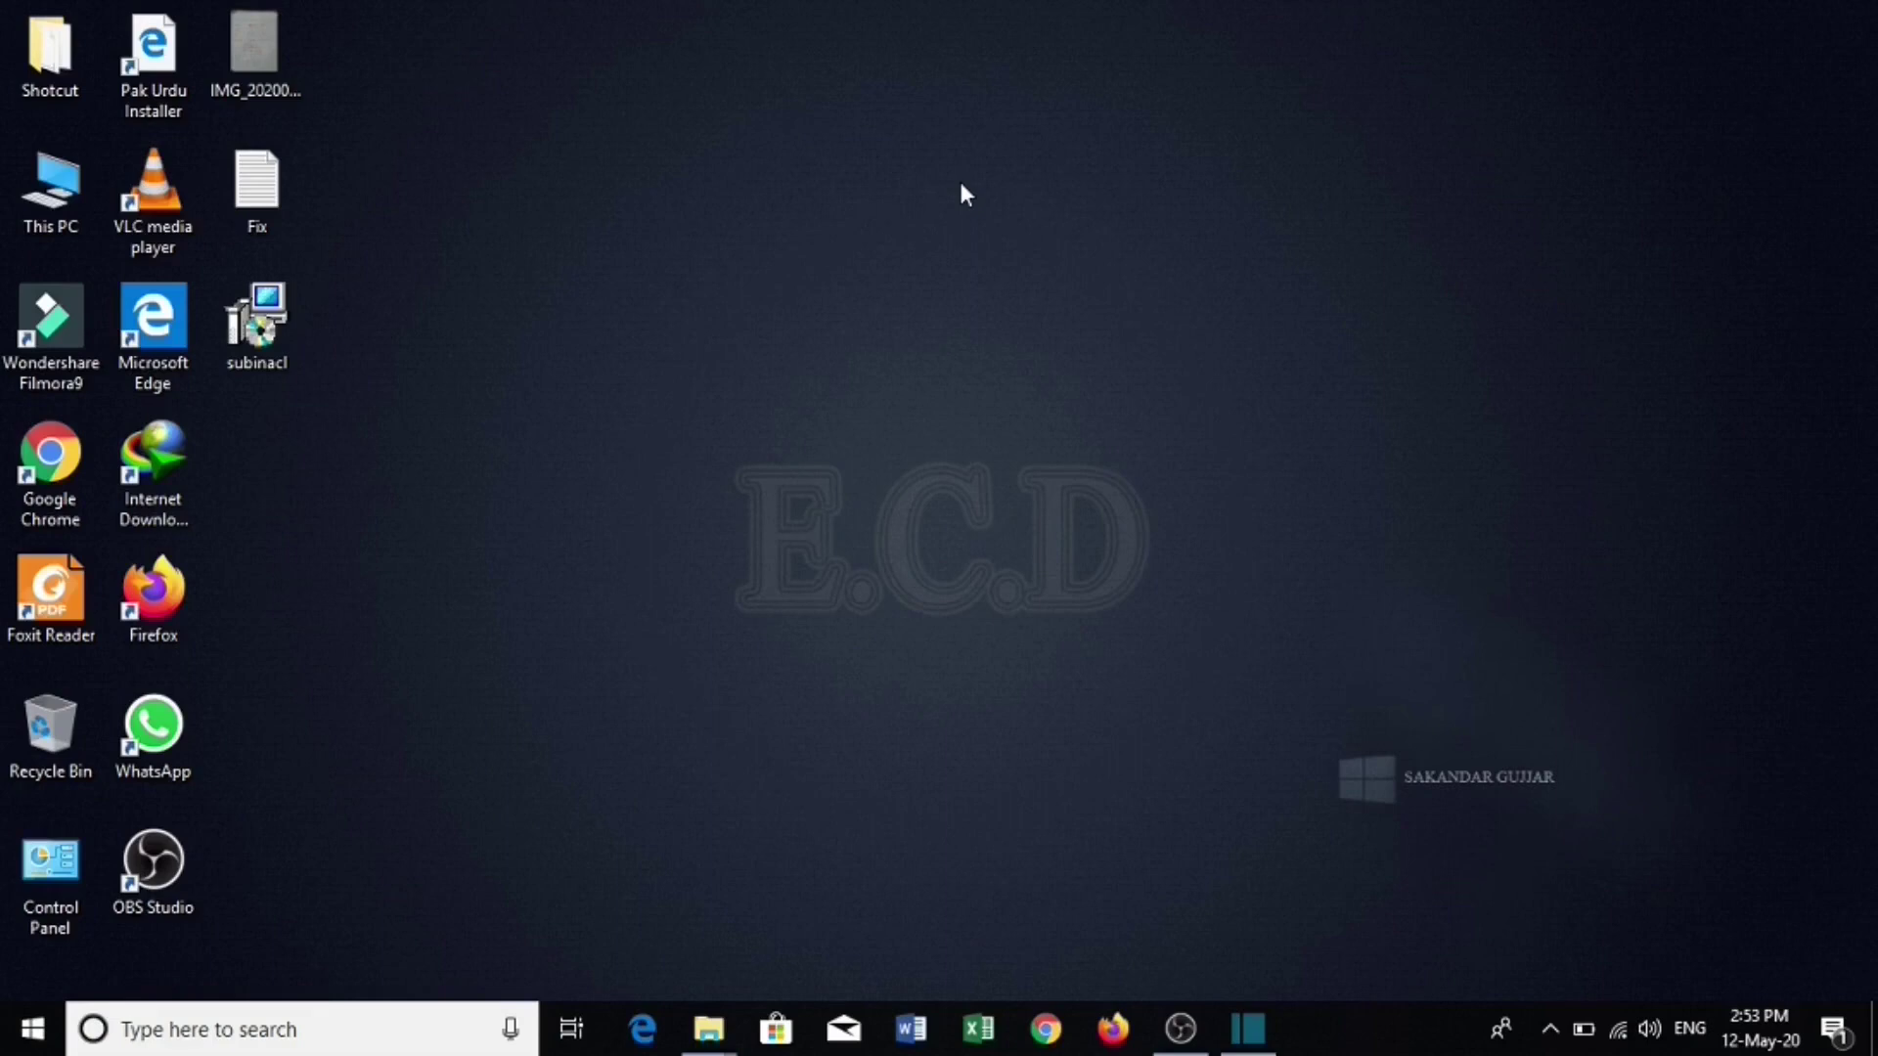
Find the Run app through Windows search and use it to launch msconfig
{"action": "left_click", "coordinate": [351, 1032]}
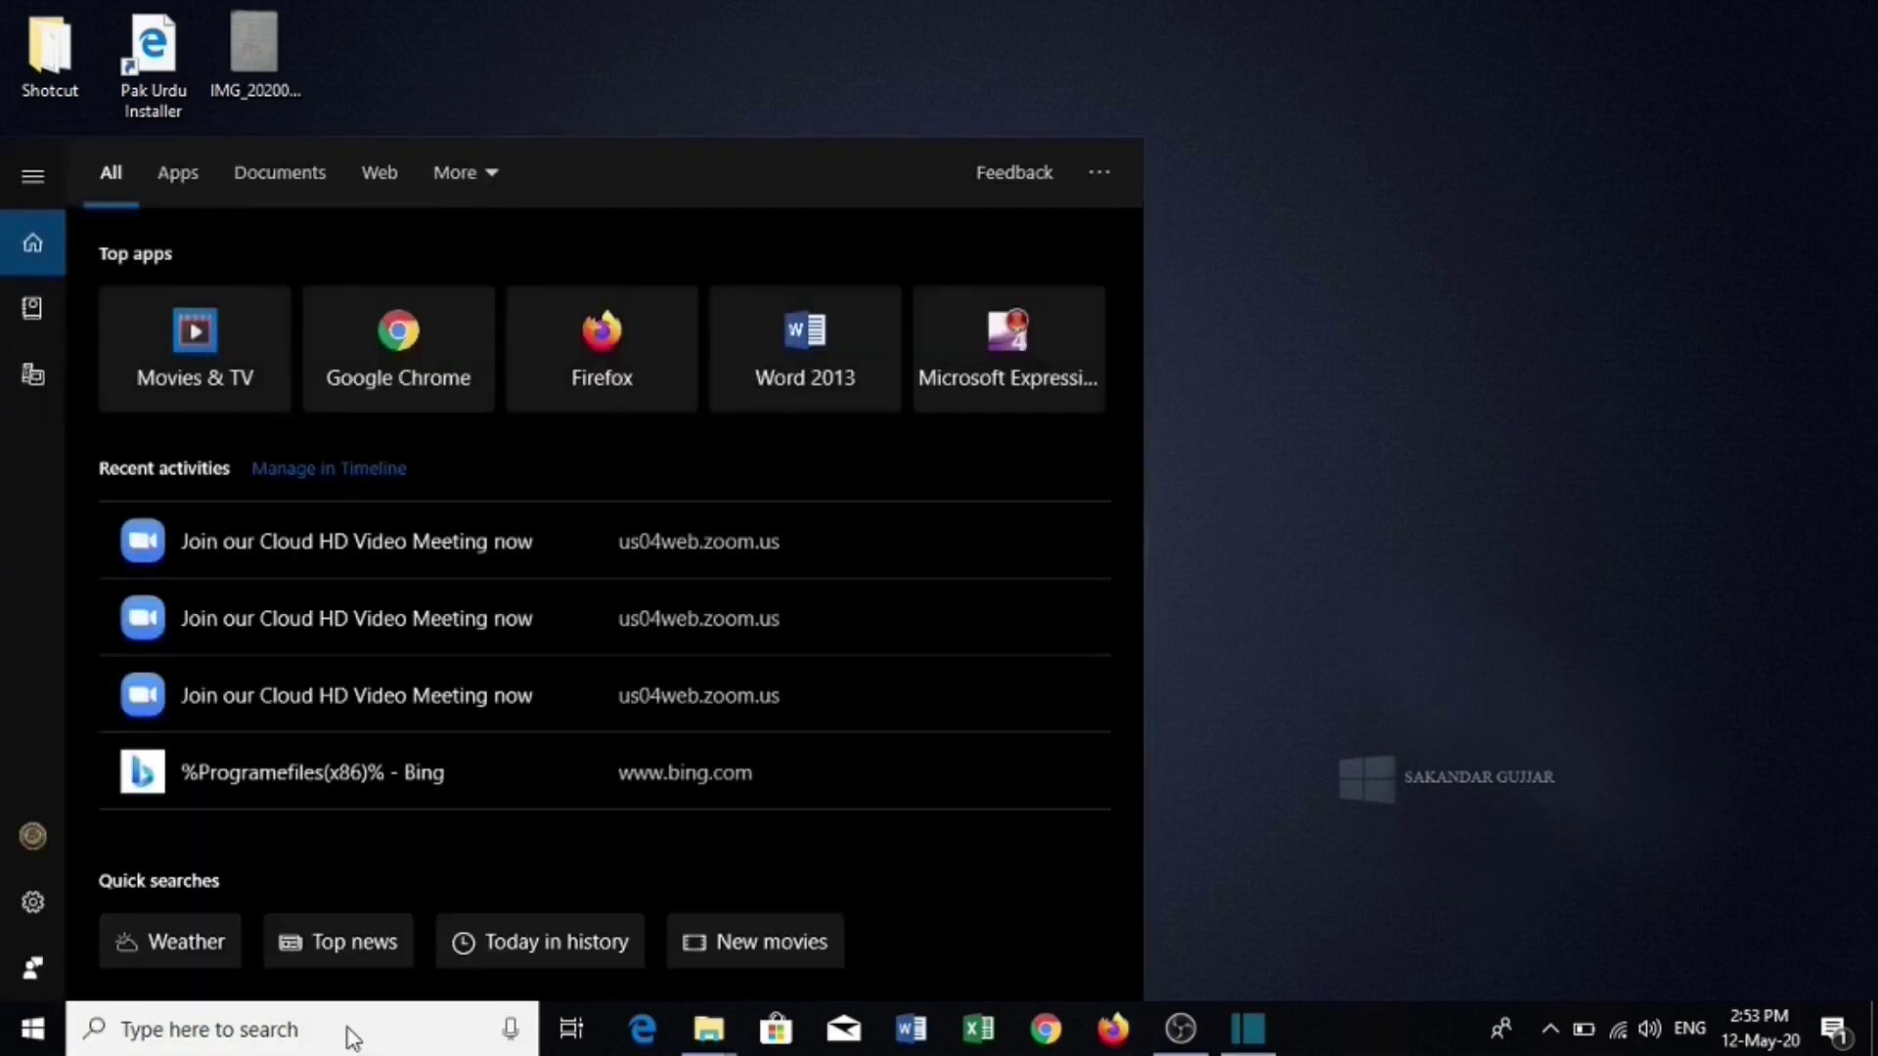
{"action": "type", "text": "run"}
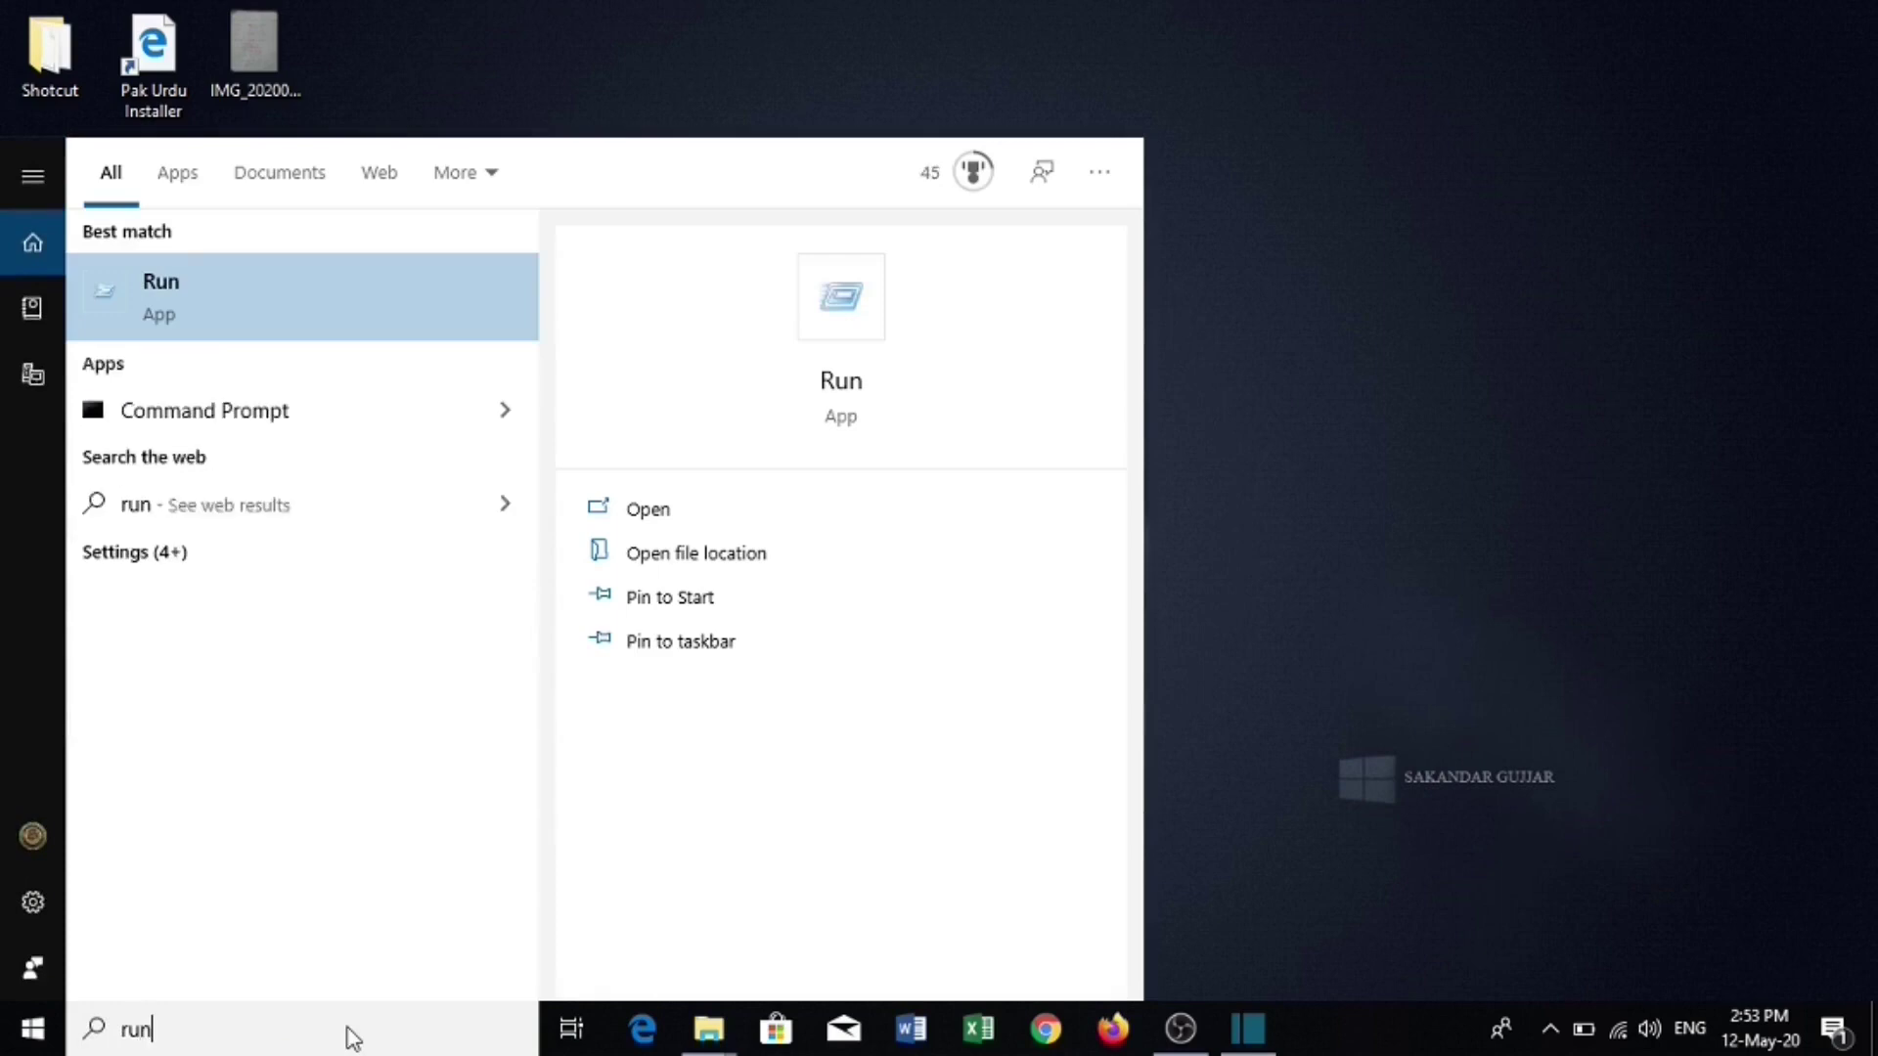
{"action": "key", "text": "Return"}
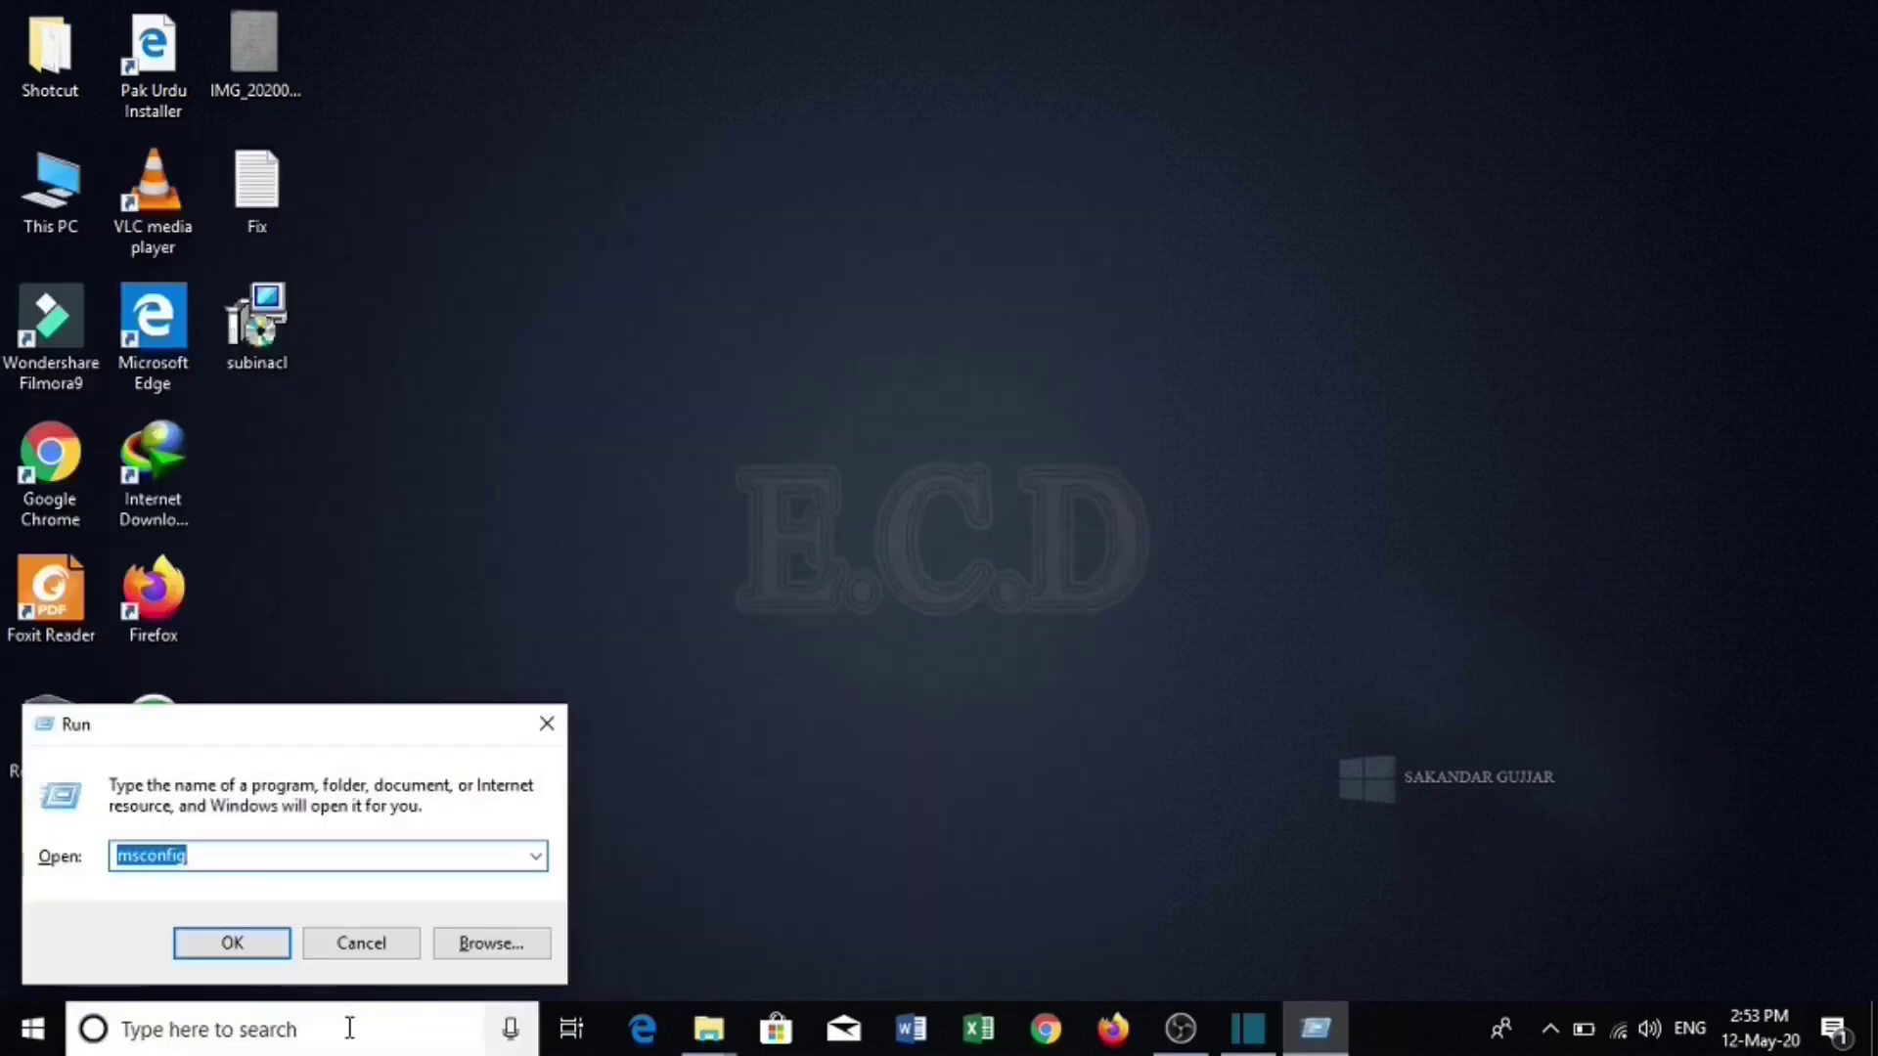
{"action": "key", "text": "Return"}
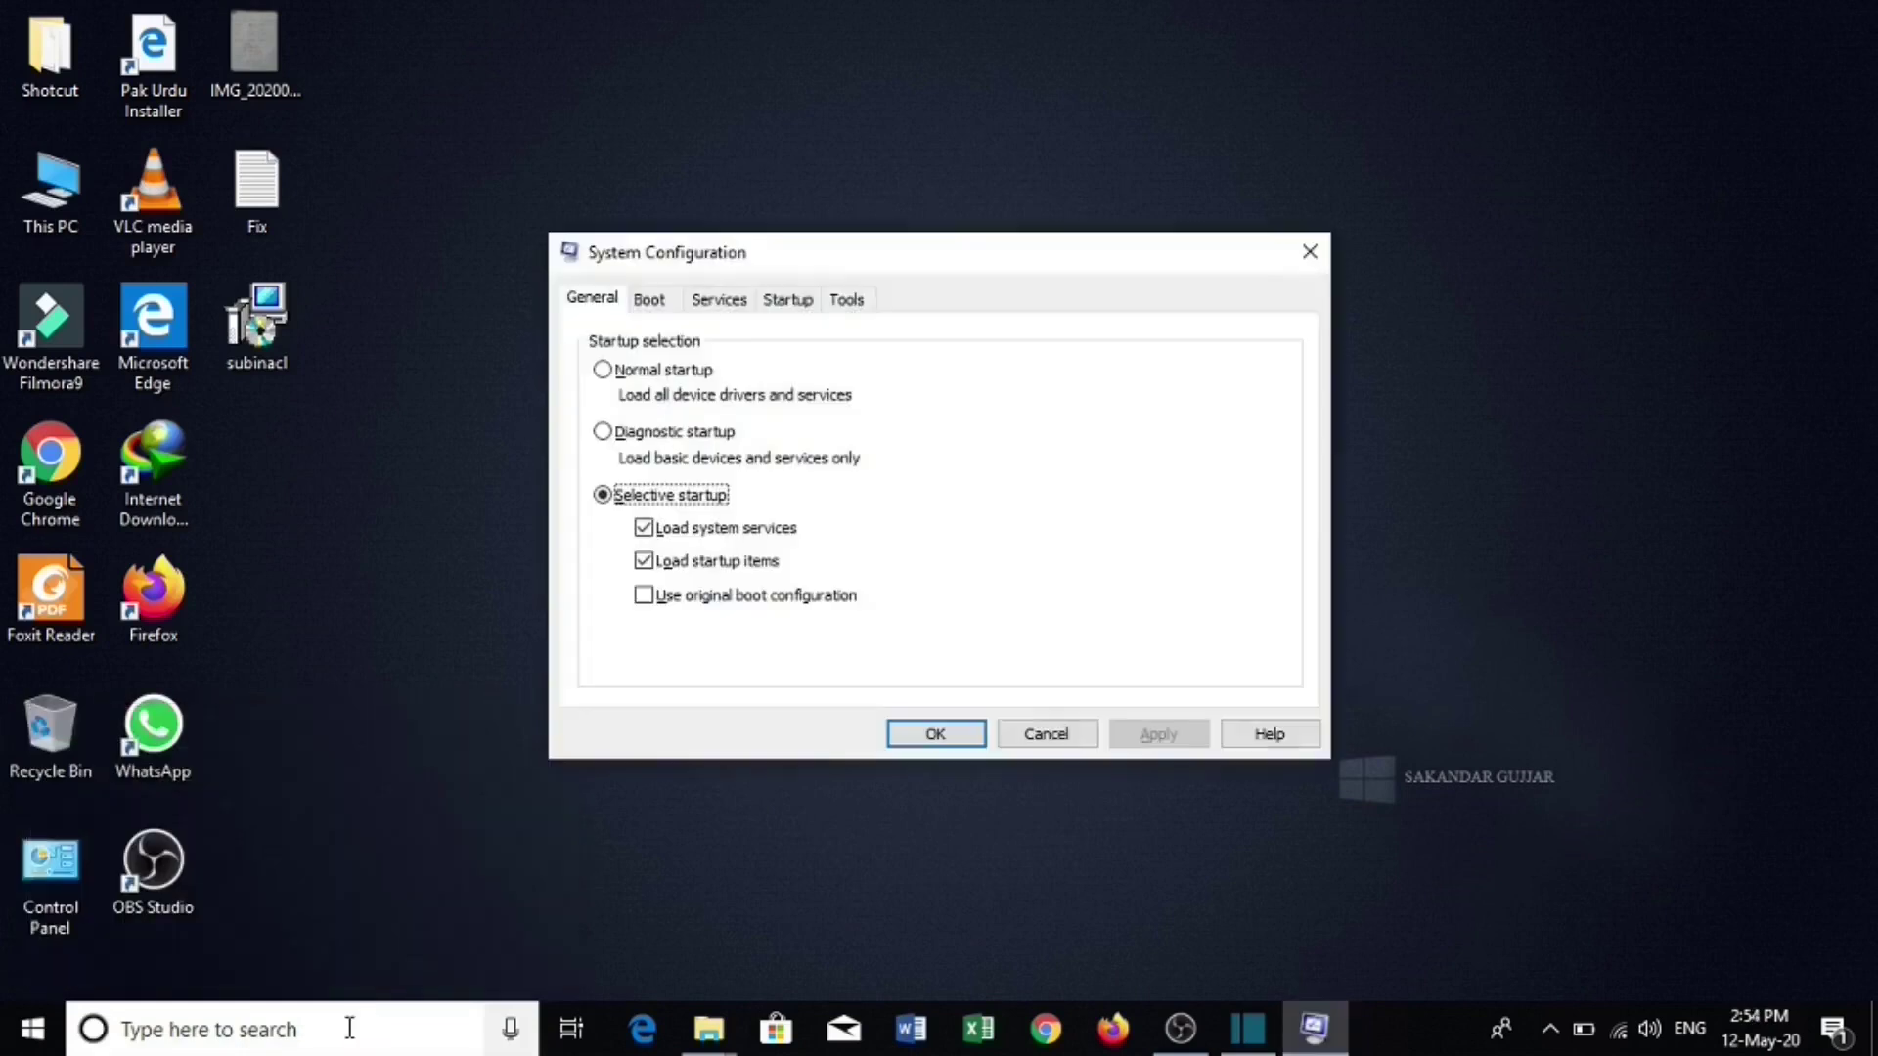
Disable Safe boot in the boot options, apply the change and confirm the configuration
{"action": "left_click", "coordinate": [656, 303]}
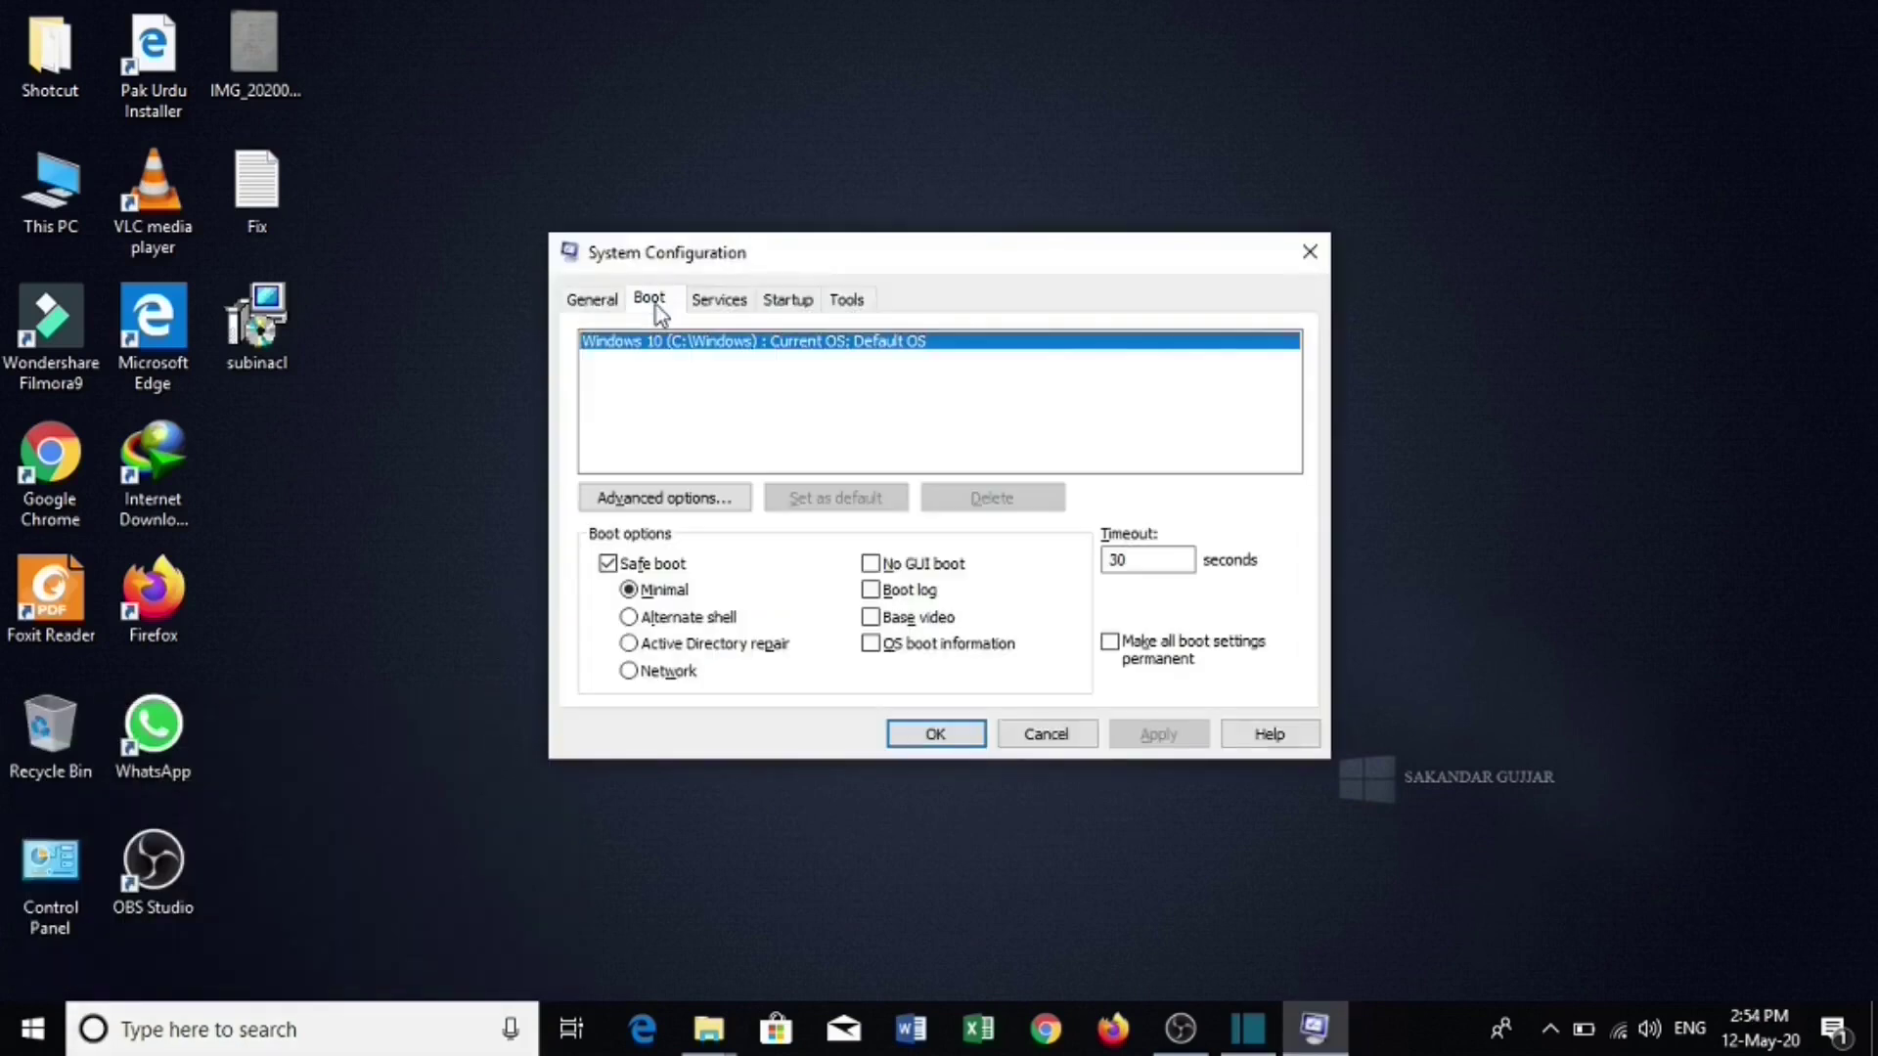
{"action": "left_click", "coordinate": [609, 567]}
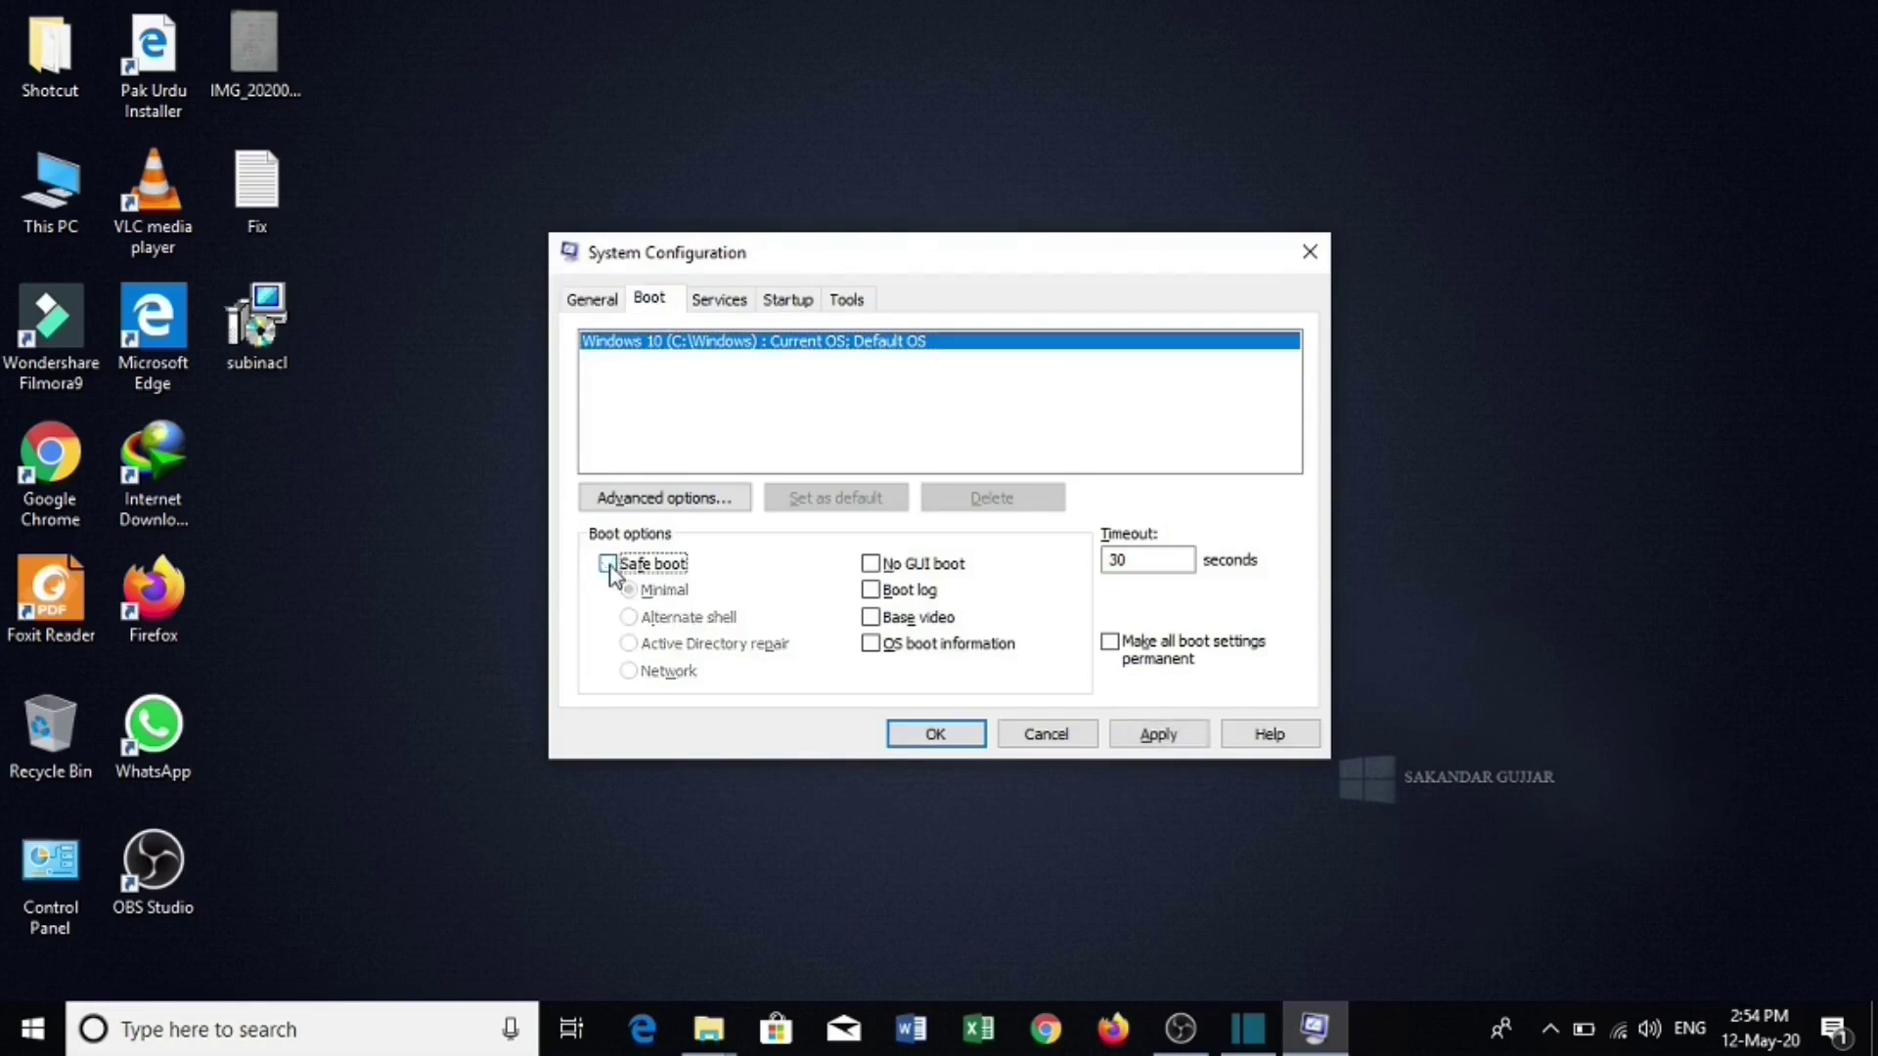
{"action": "left_click", "coordinate": [1170, 733]}
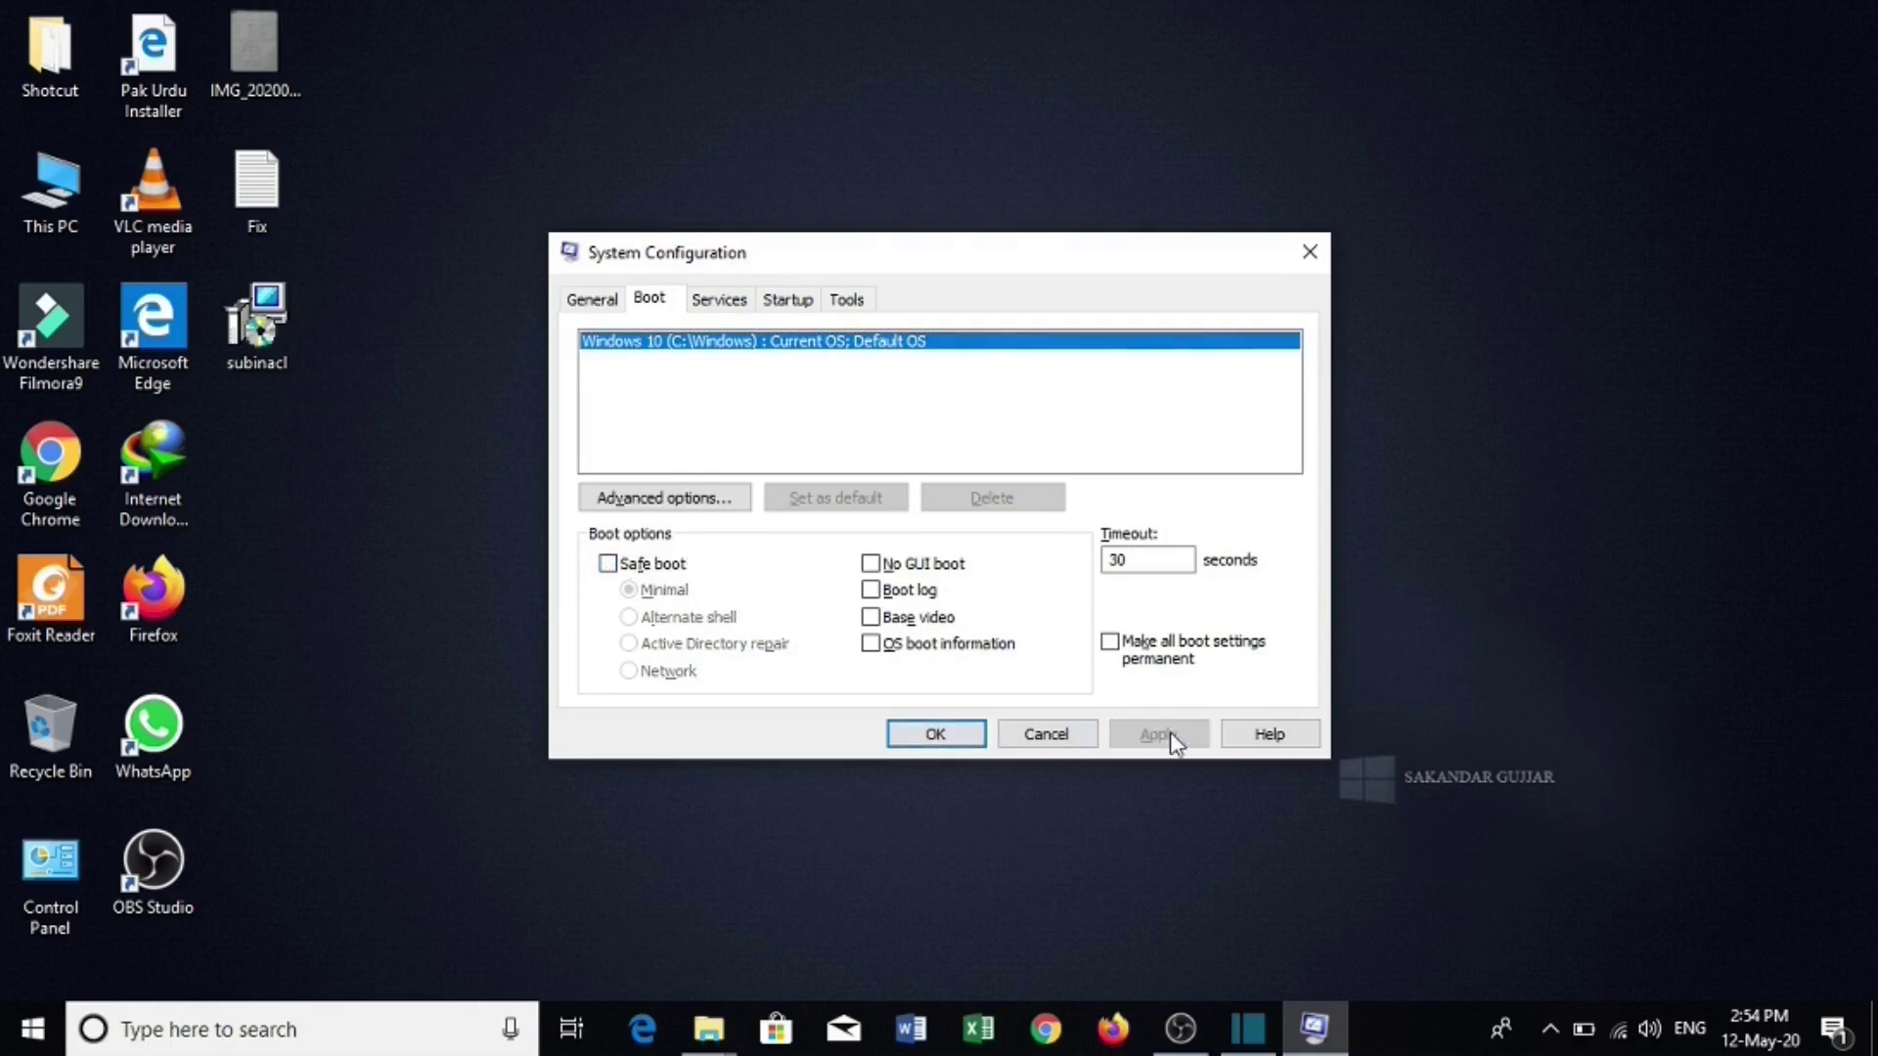
{"action": "left_click", "coordinate": [916, 735]}
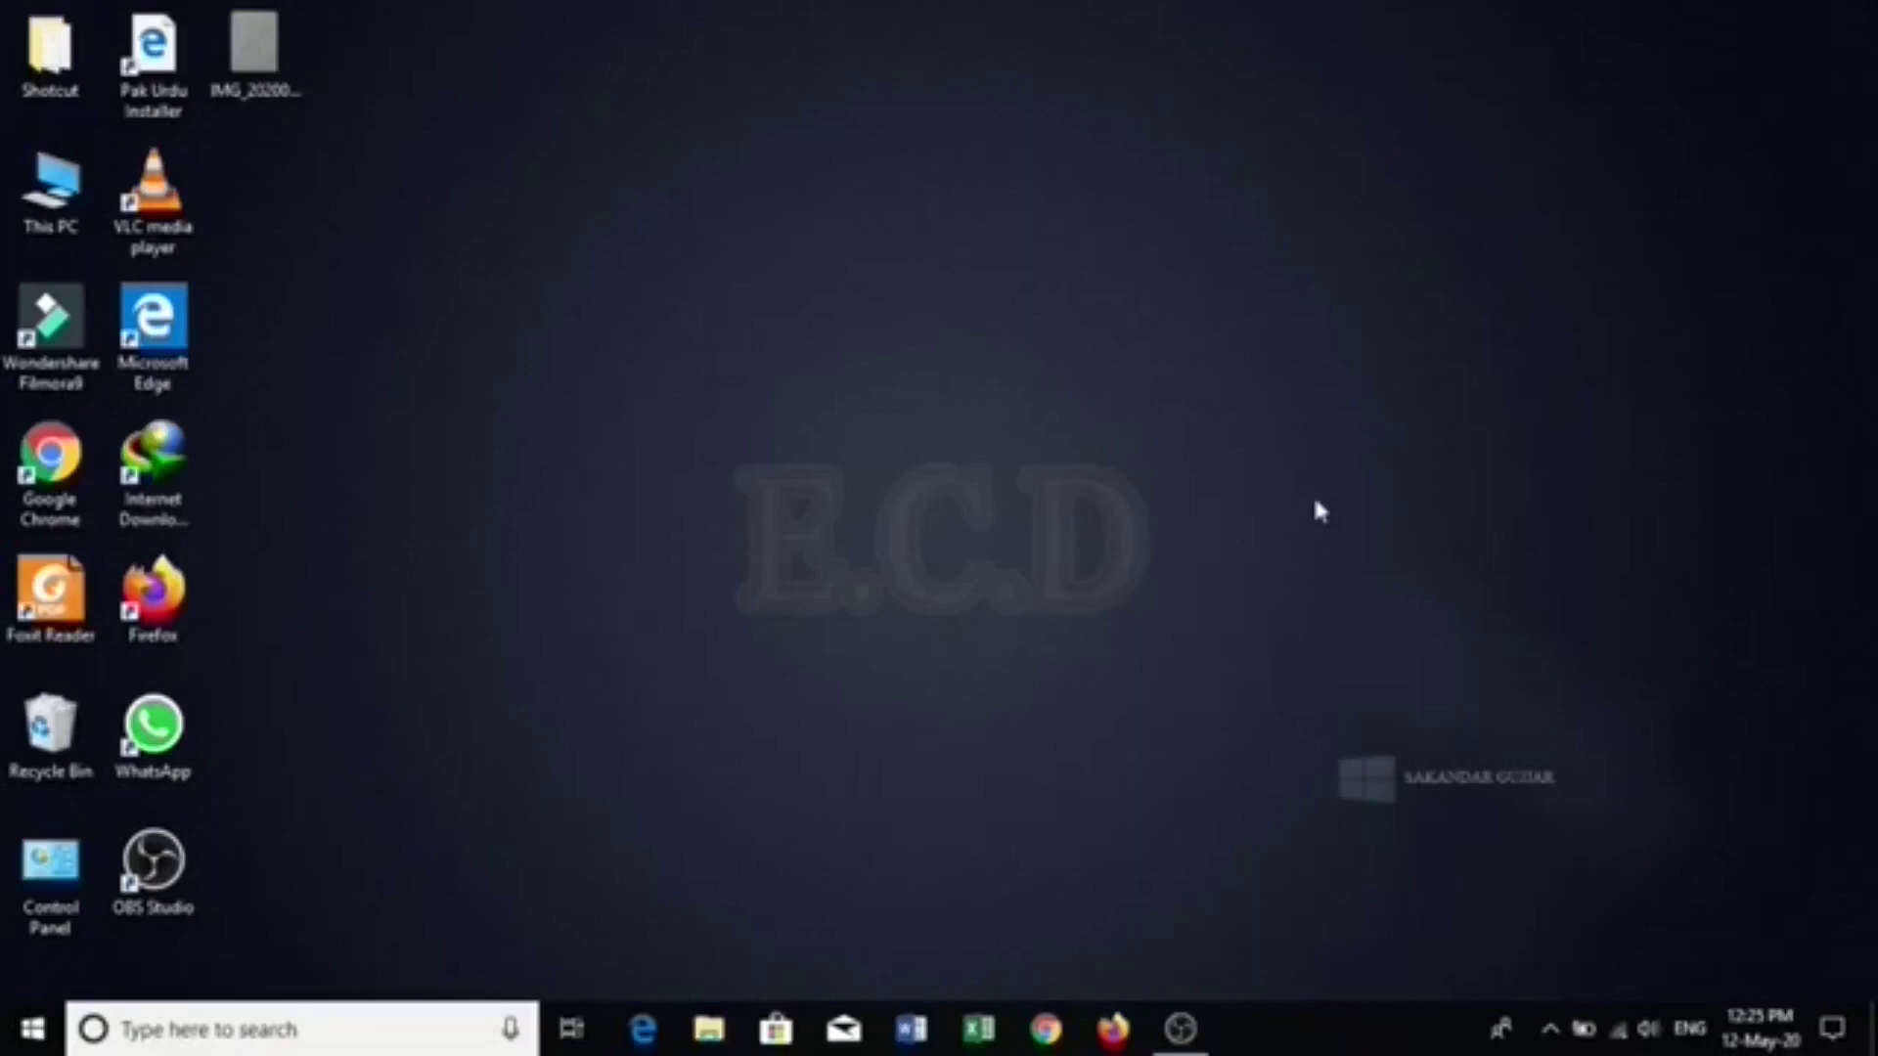
Open Task Manager and show the detailed list of running processes
{"action": "right_click", "coordinate": [1322, 1022]}
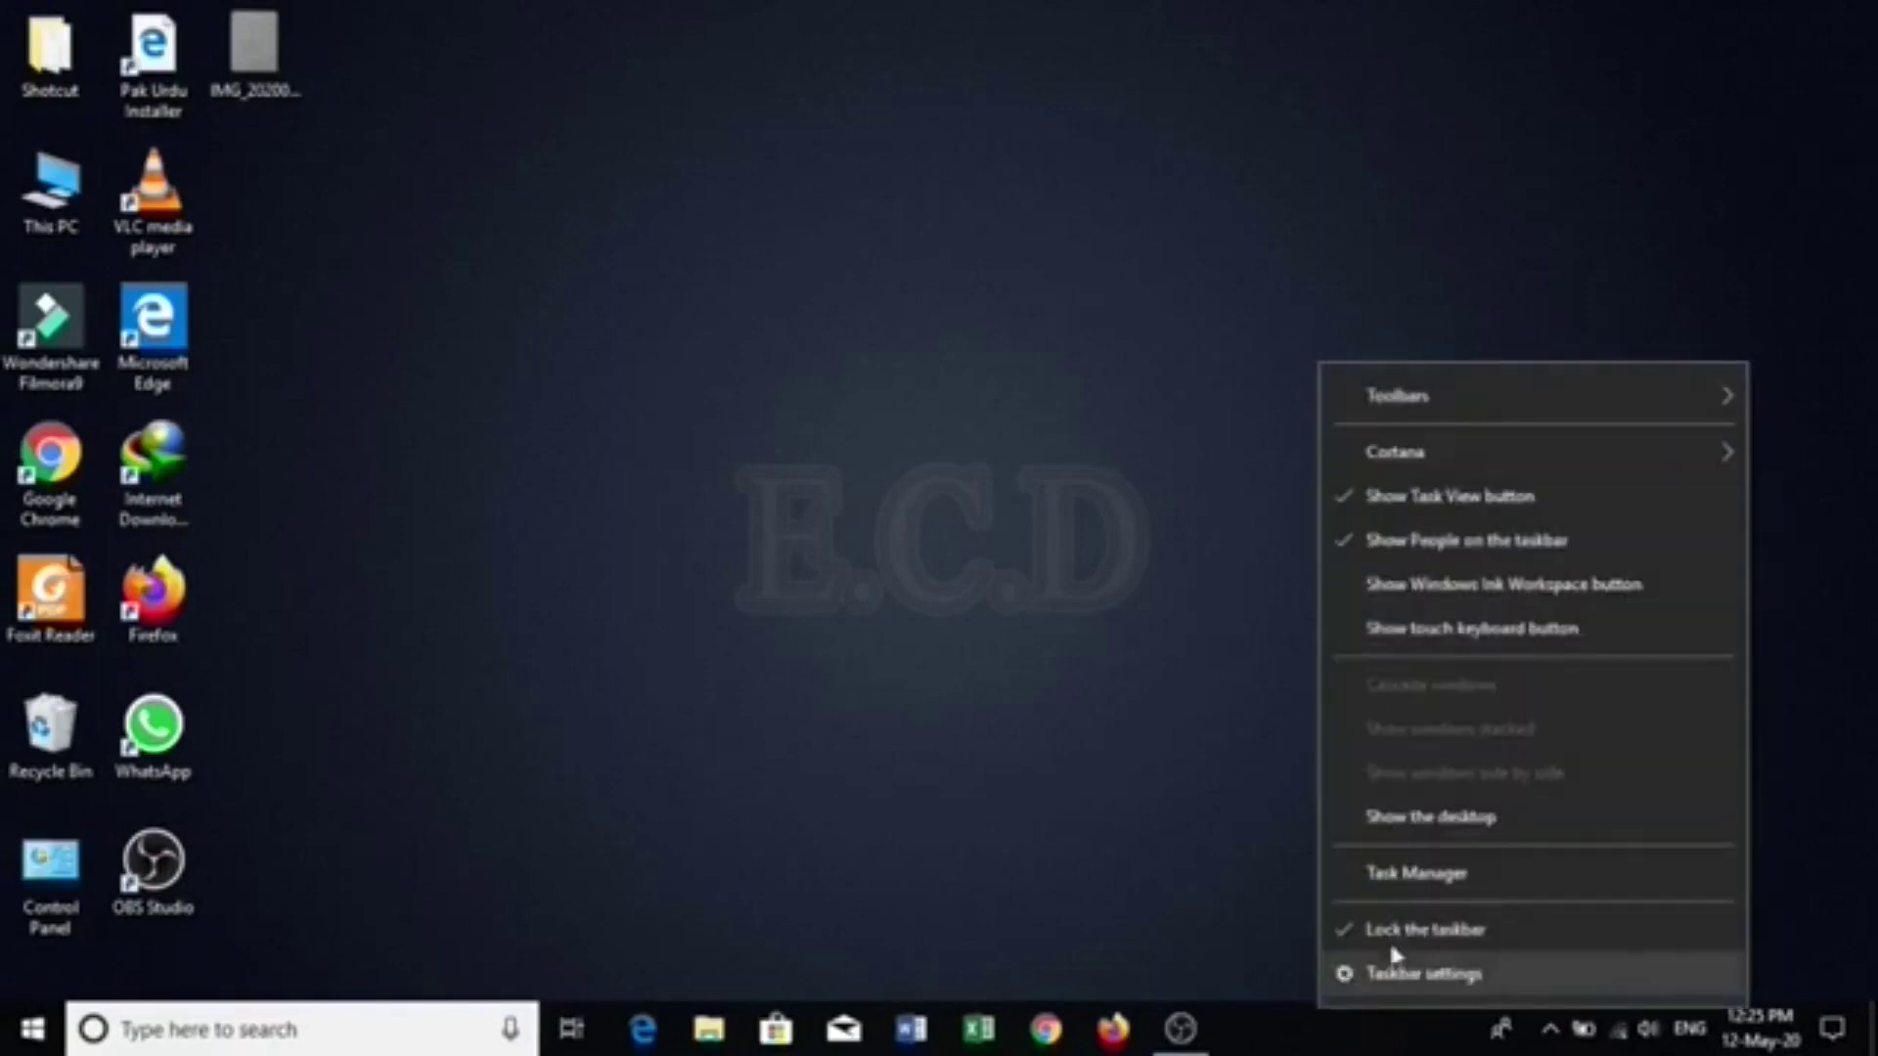
{"action": "left_click", "coordinate": [1447, 890]}
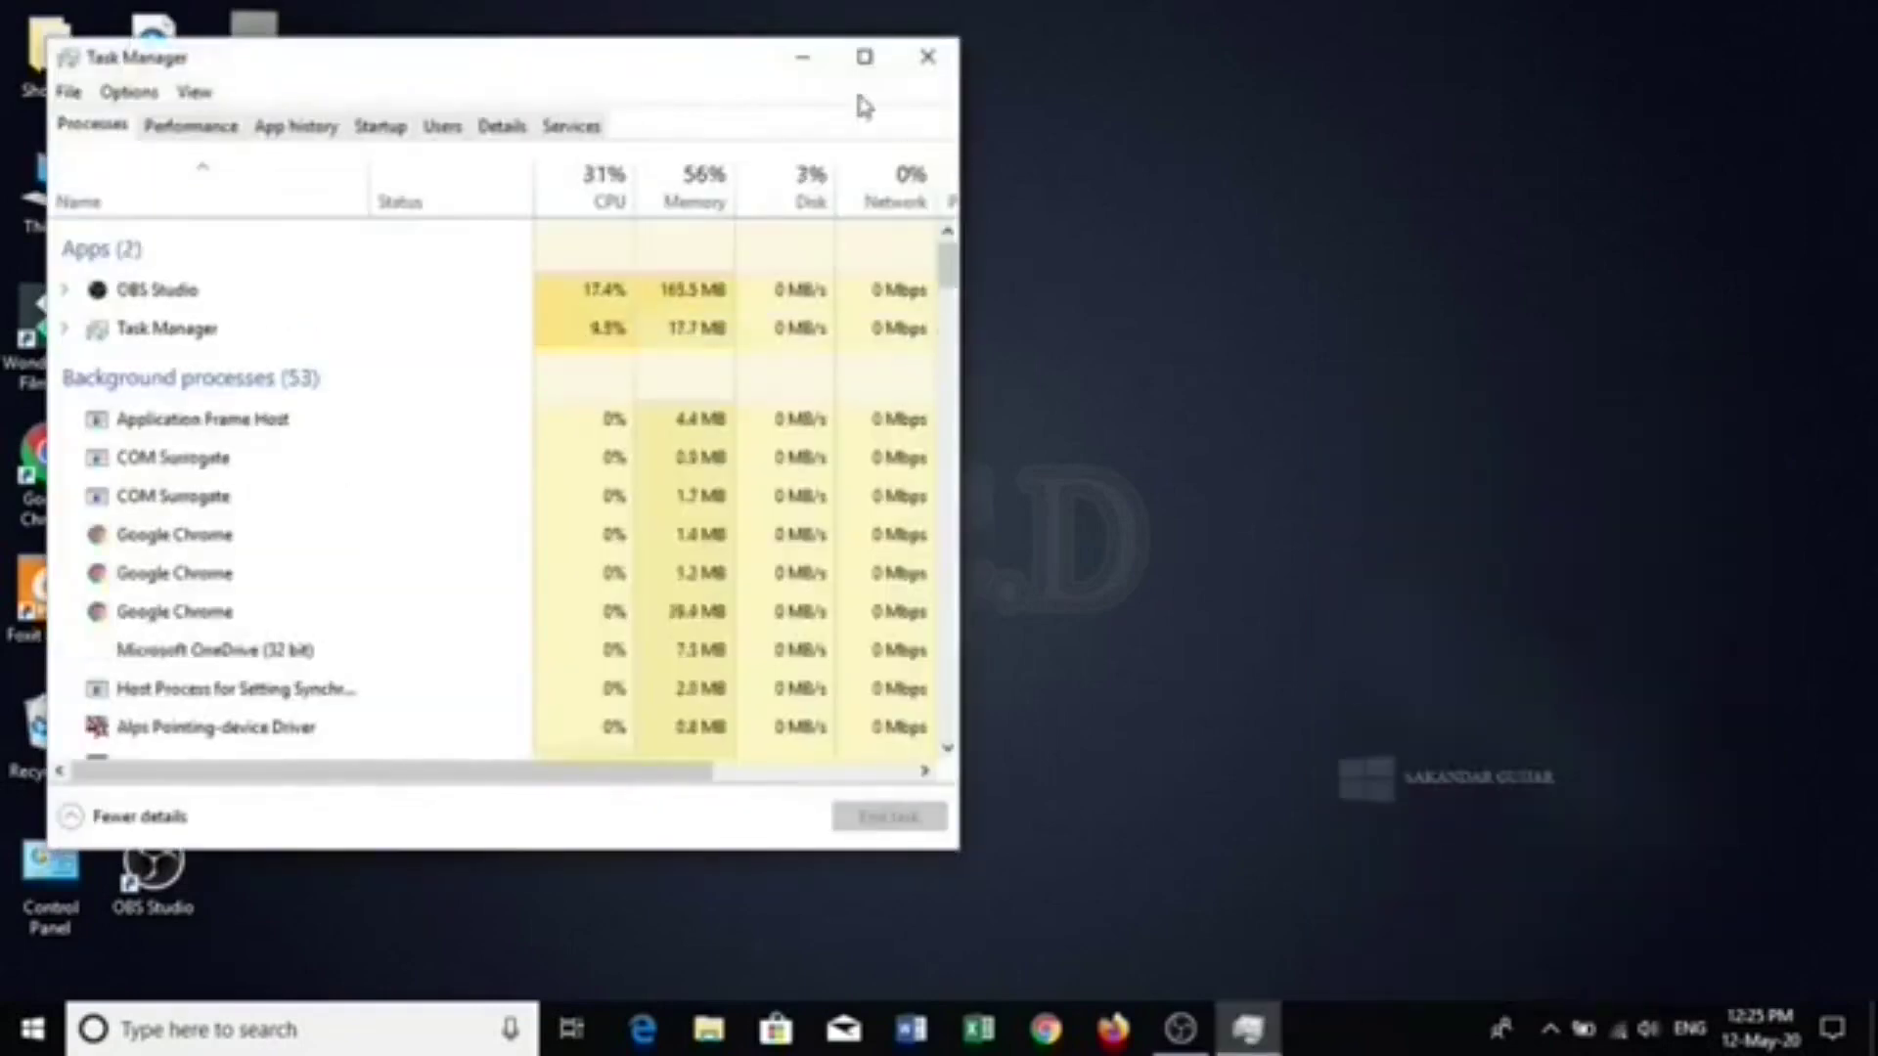
{"action": "left_click", "coordinate": [499, 129]}
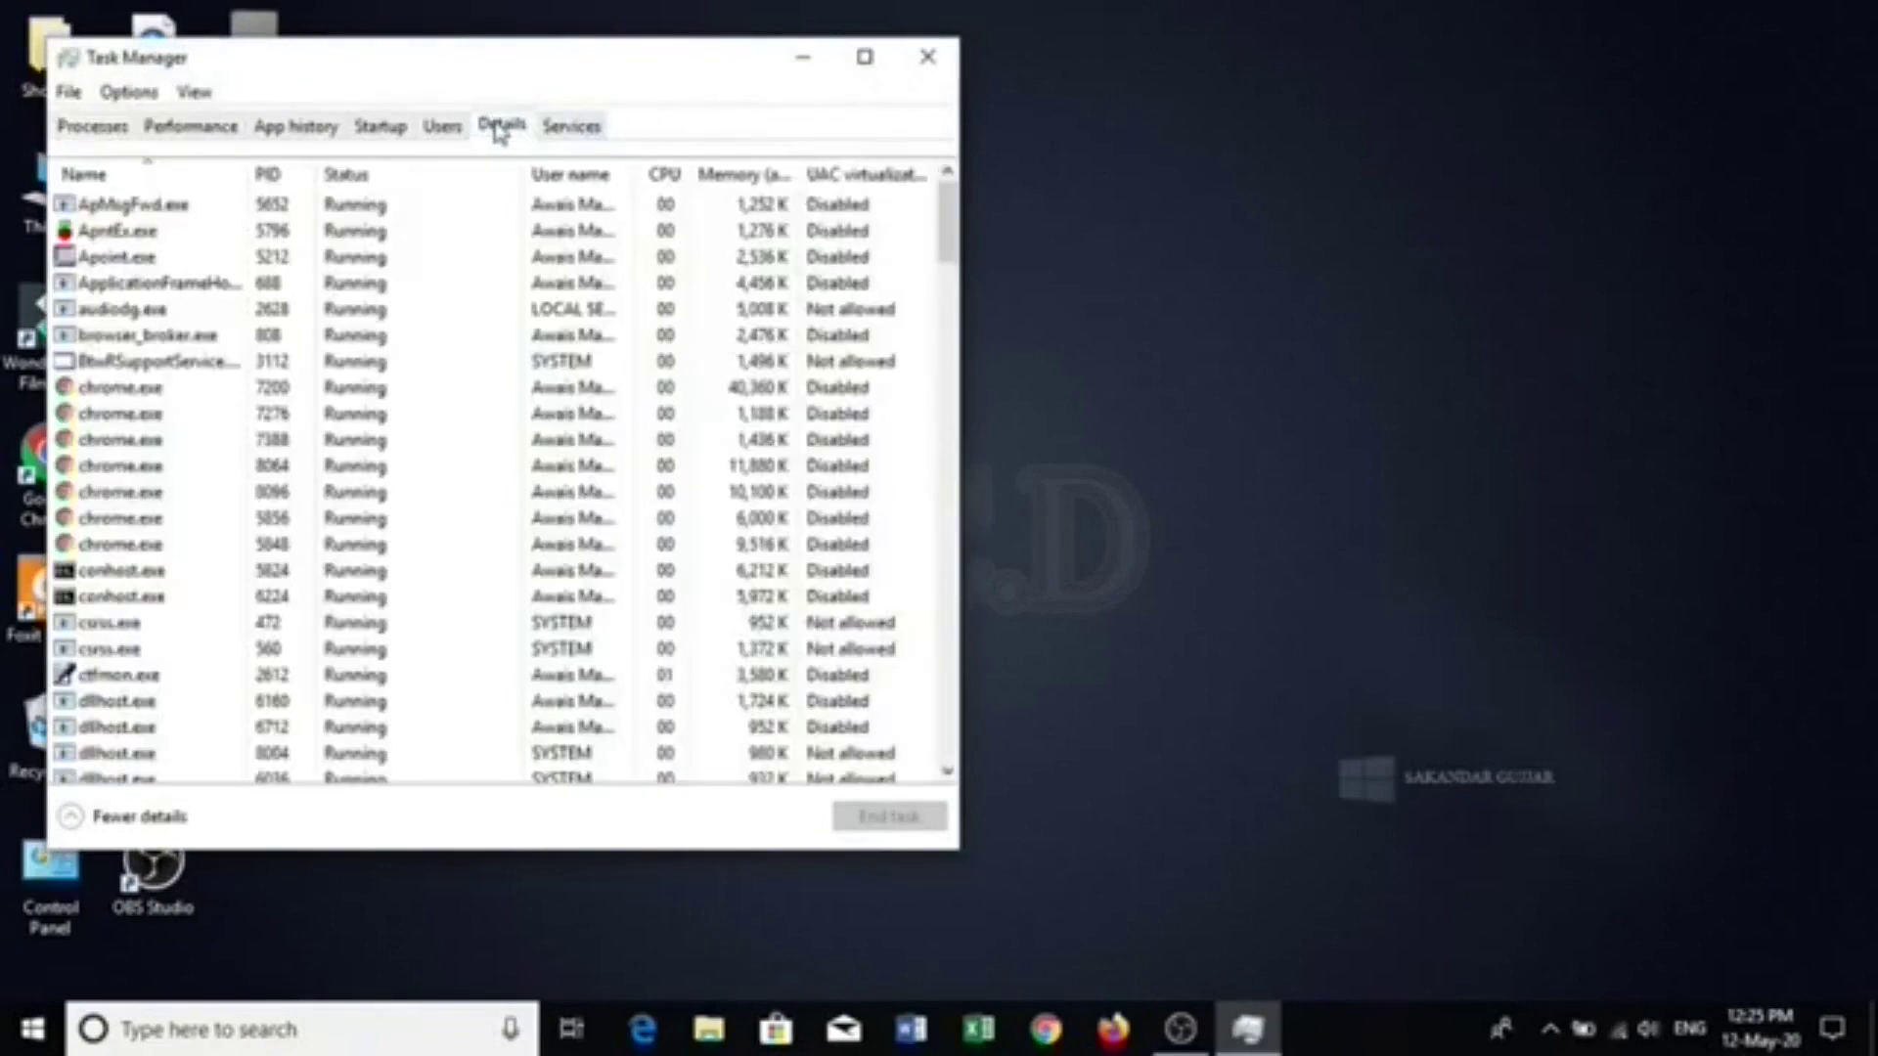
{"action": "left_click", "coordinate": [431, 256]}
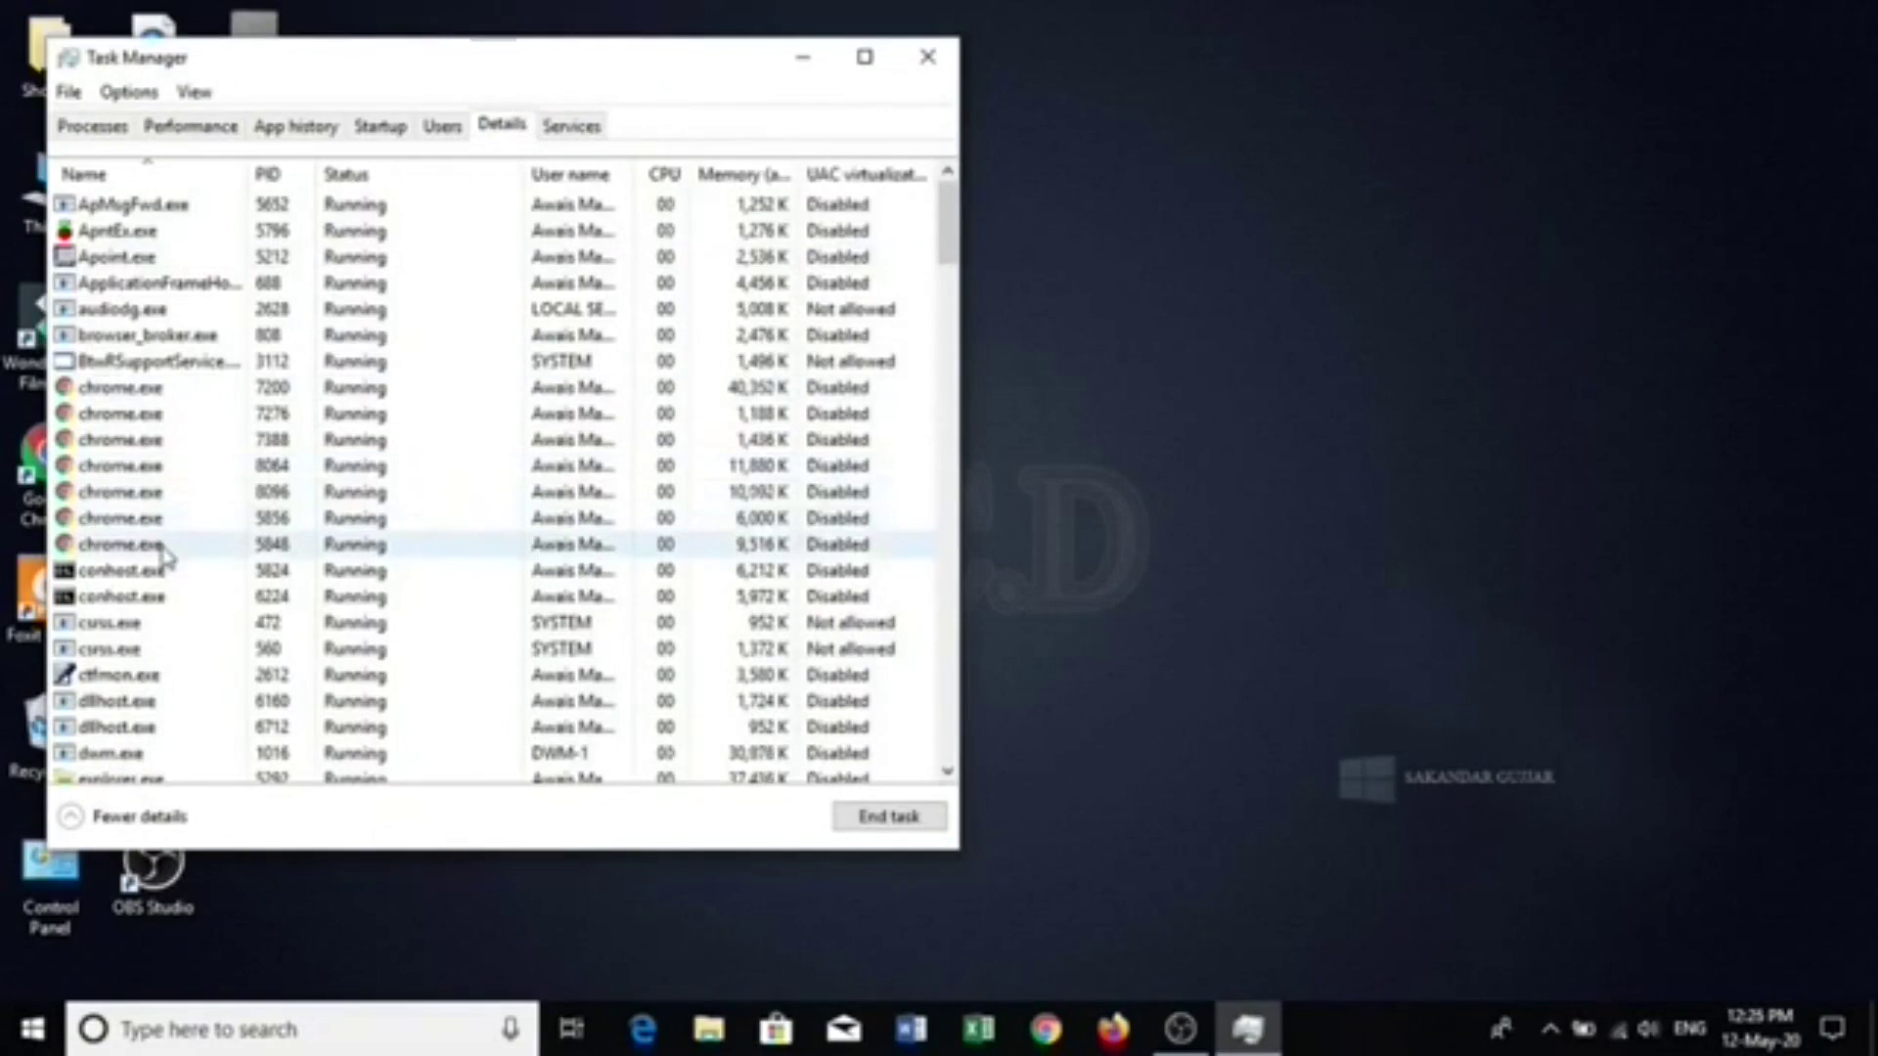
End the first chrome.exe process in the list, confirm ending it, and close Task Manager
{"action": "right_click", "coordinate": [164, 399]}
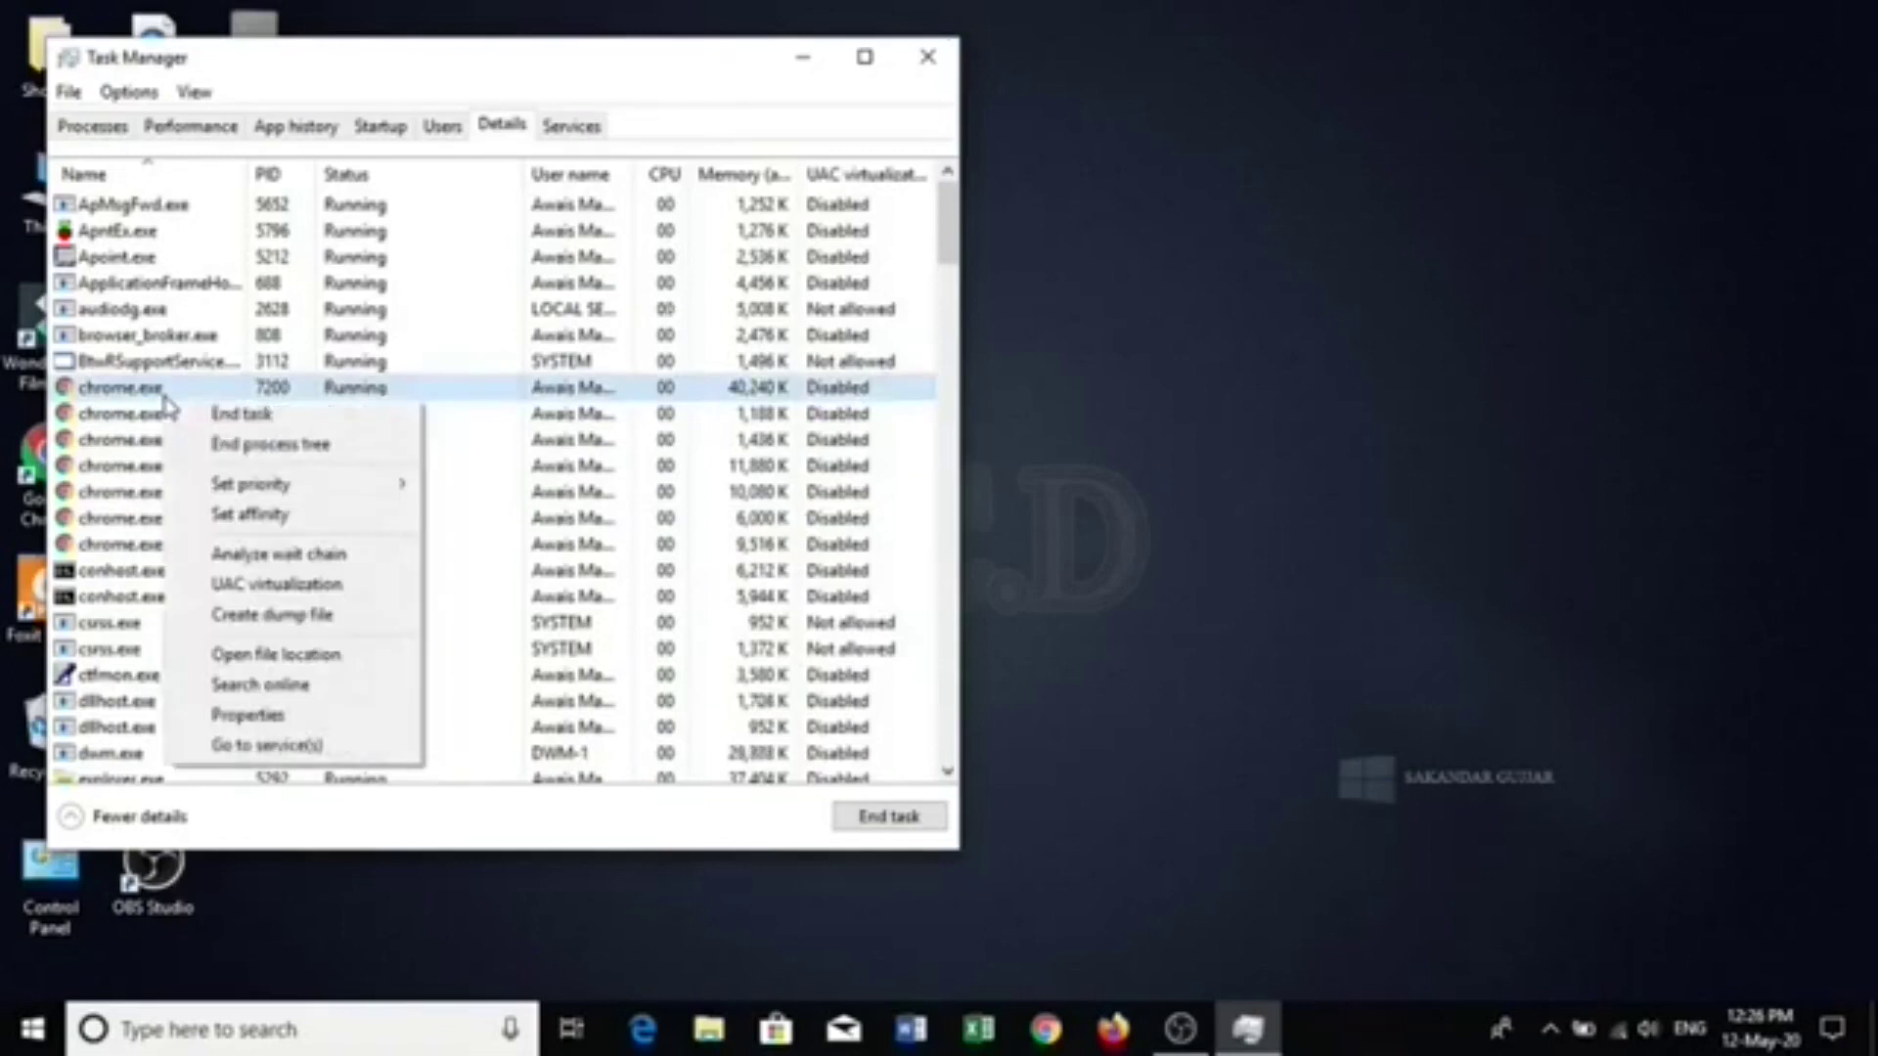
{"action": "left_click", "coordinate": [227, 414]}
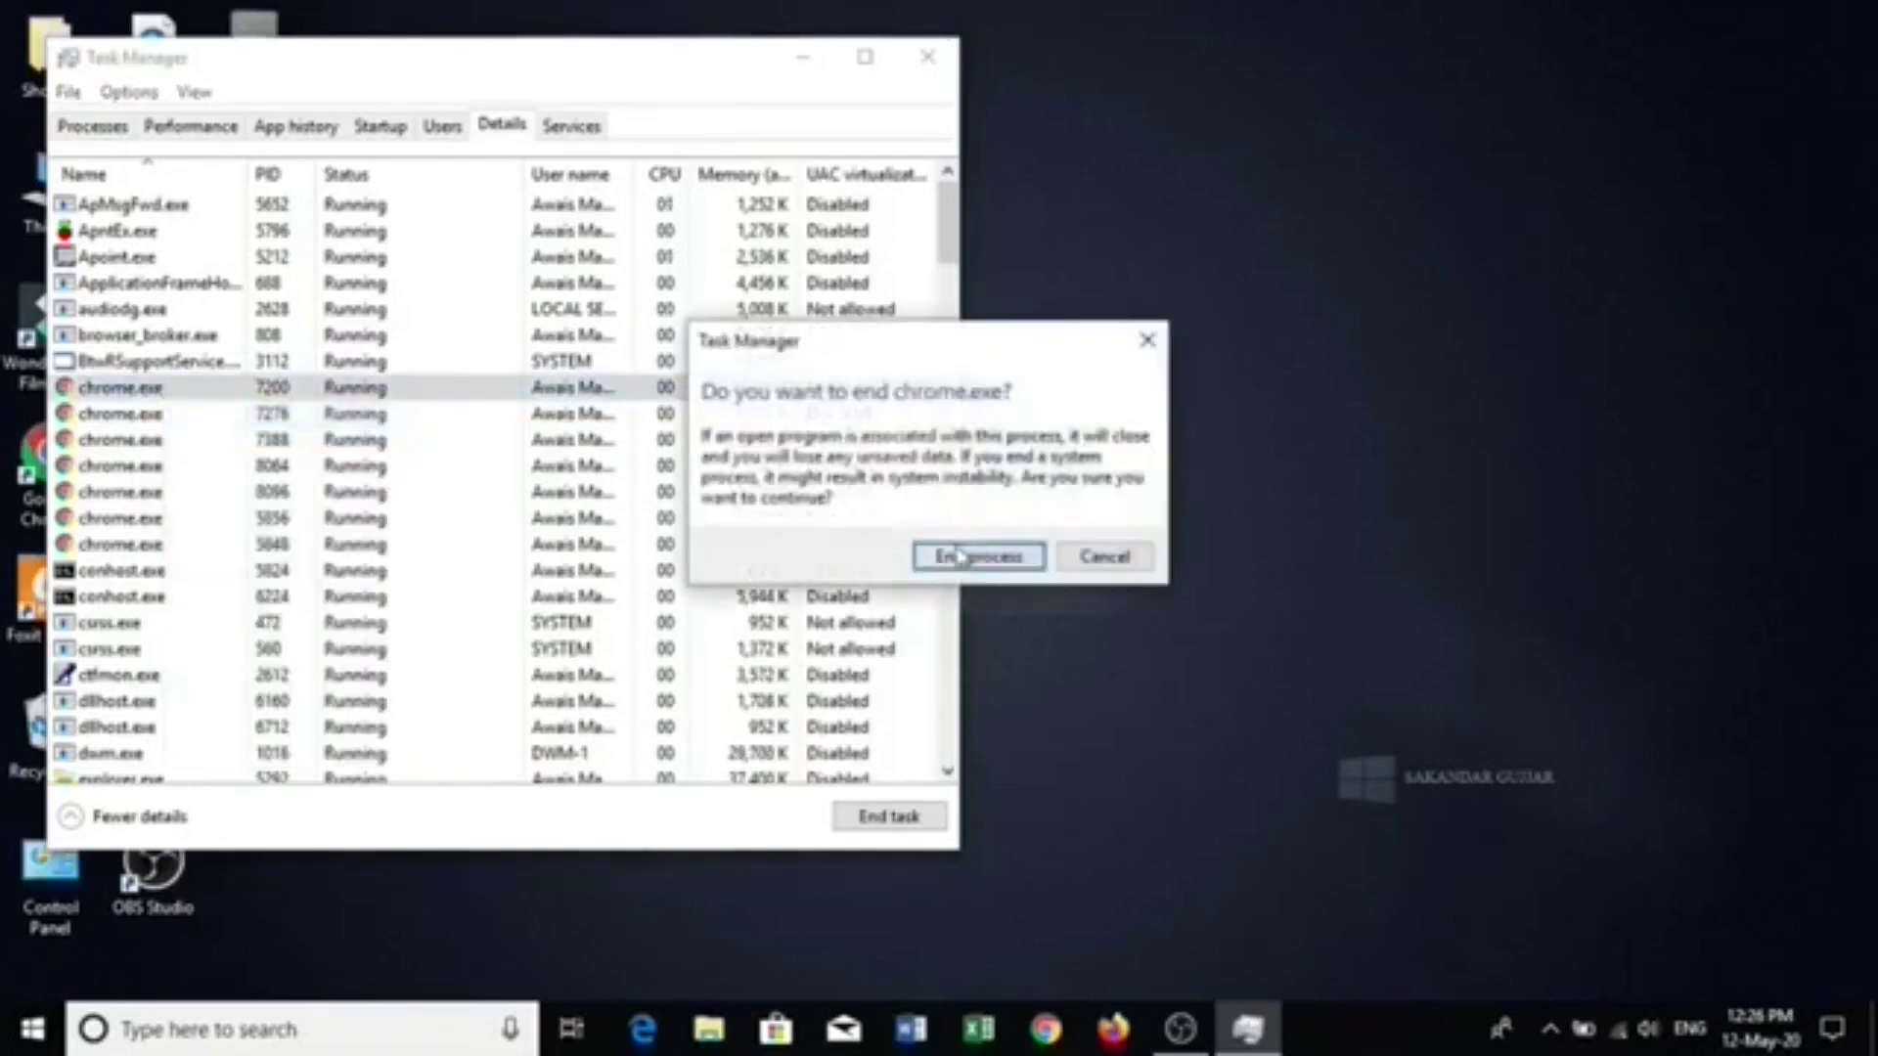
{"action": "left_click", "coordinate": [959, 556]}
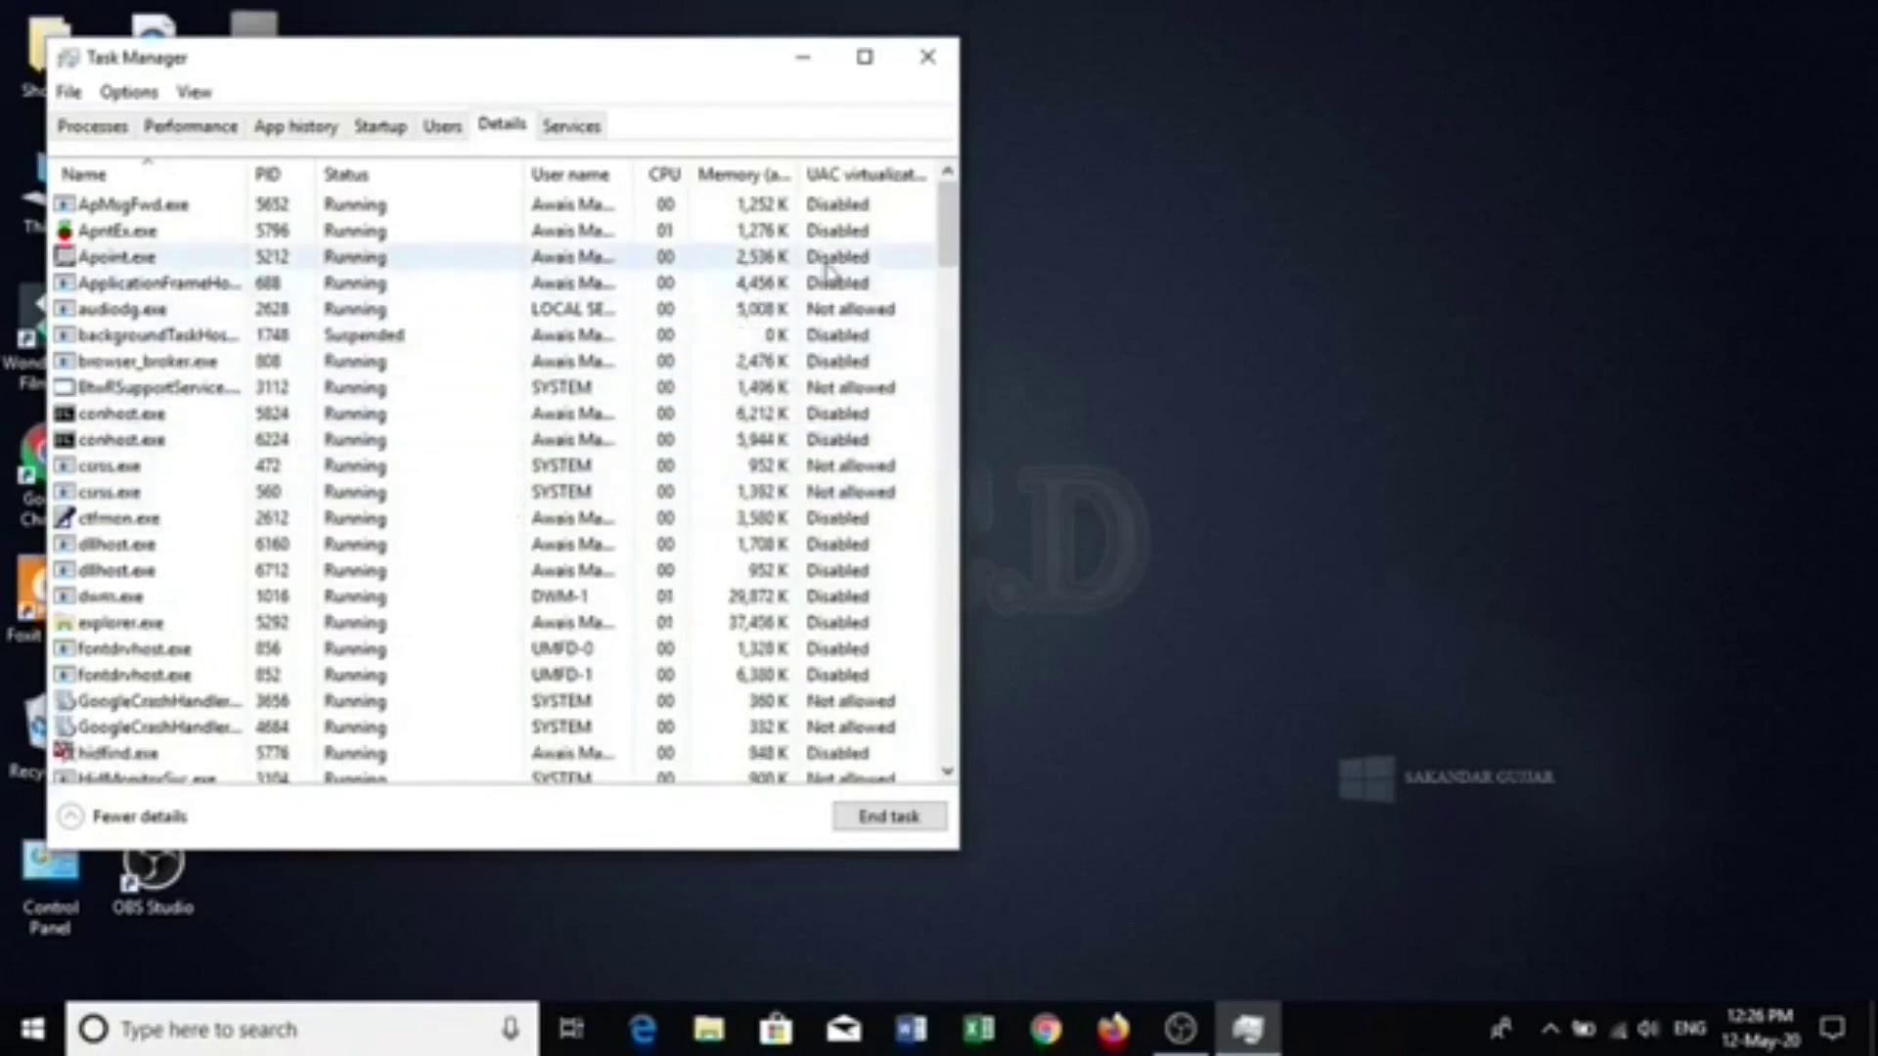
{"action": "mouse_move", "coordinate": [949, 215]}
{"action": "left_mouse_down"}
{"action": "mouse_move", "coordinate": [921, 484]}
{"action": "mouse_move", "coordinate": [944, 200]}
{"action": "left_mouse_up"}
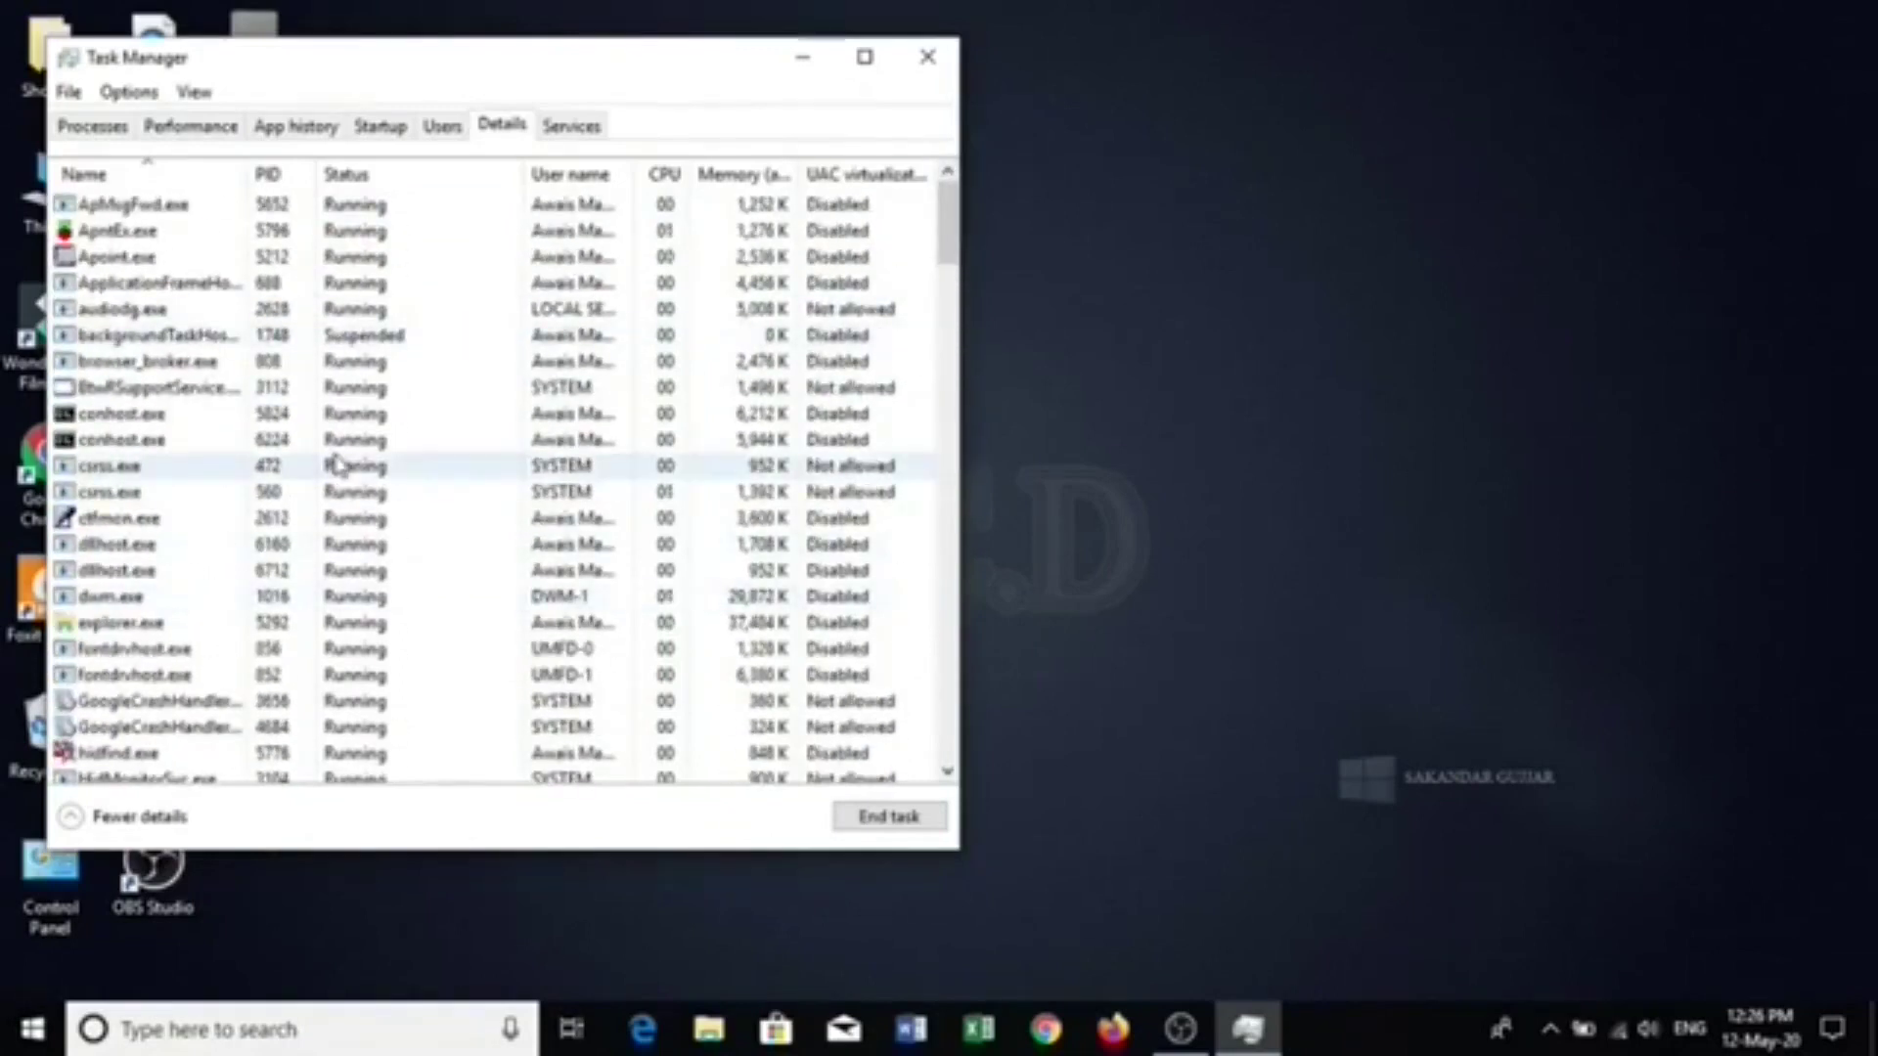
{"action": "left_click", "coordinate": [928, 59]}
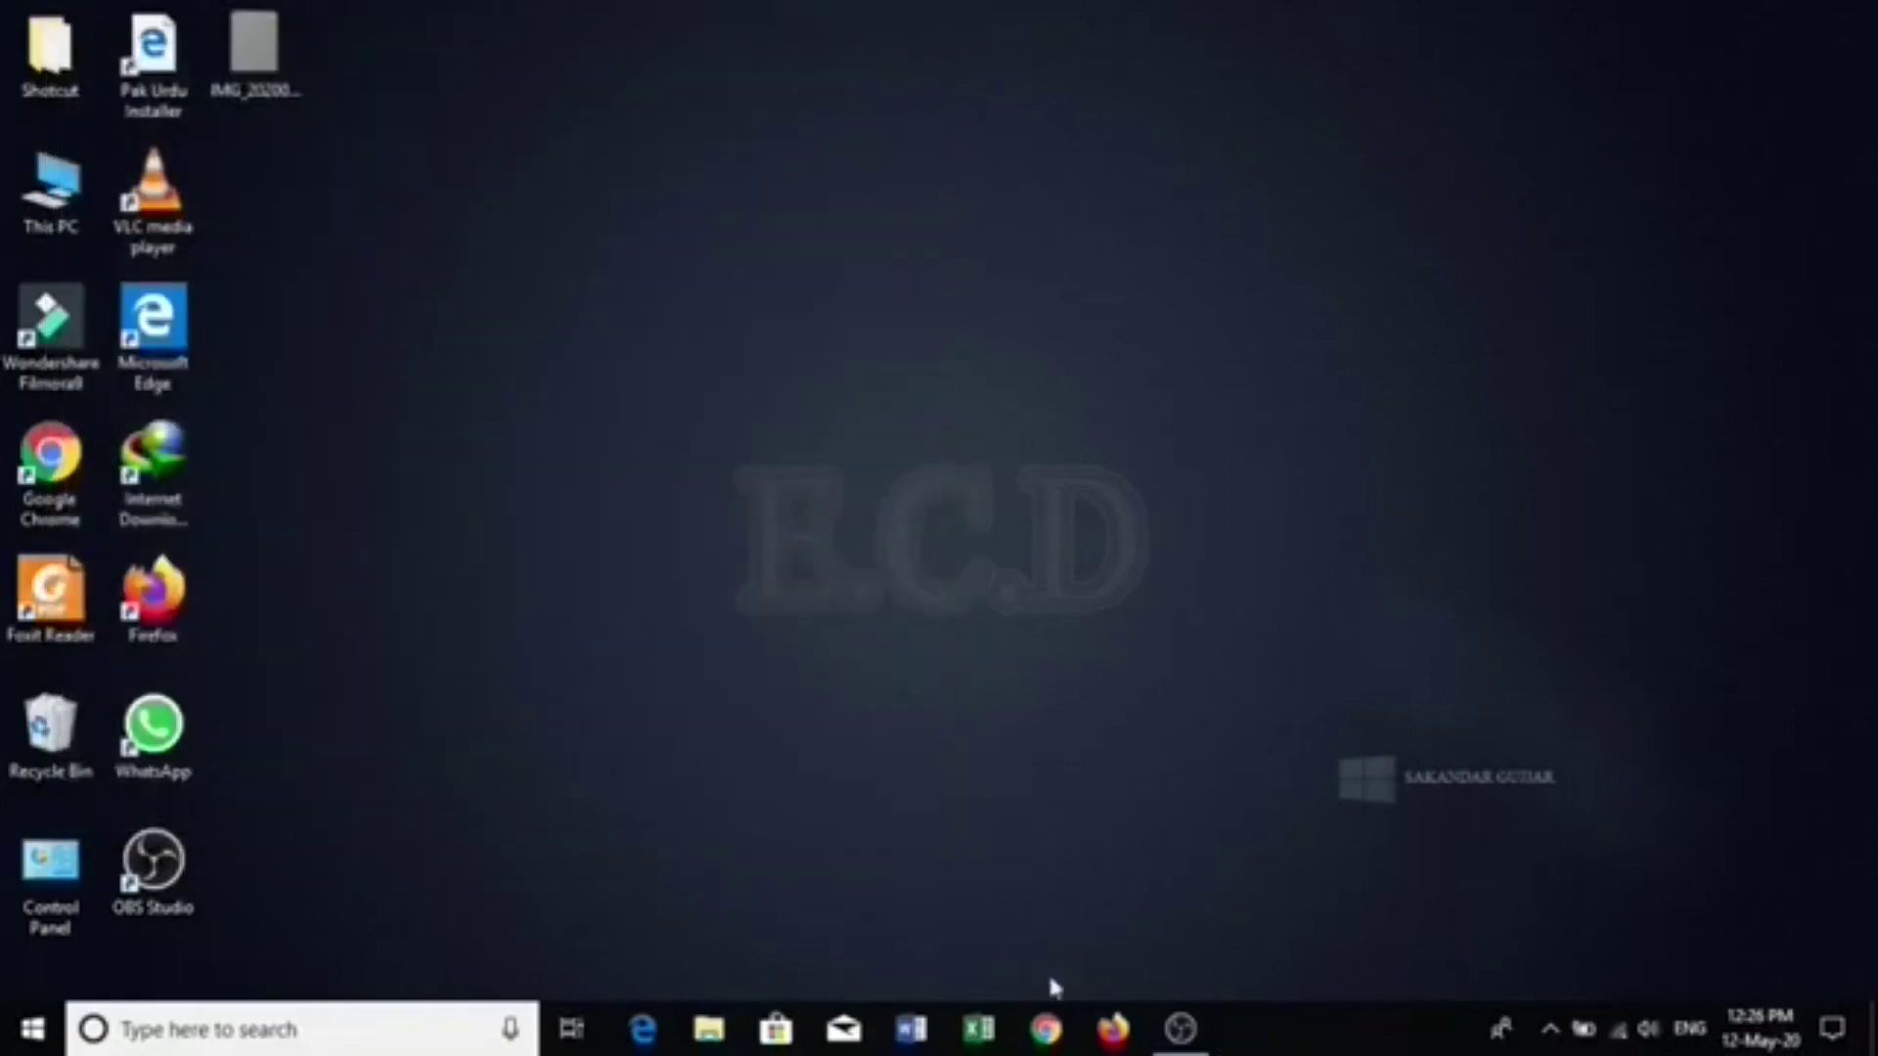
Open Google Chrome, dismiss the offer to restore pages, and show the installed extensions
{"action": "left_click", "coordinate": [1048, 1032]}
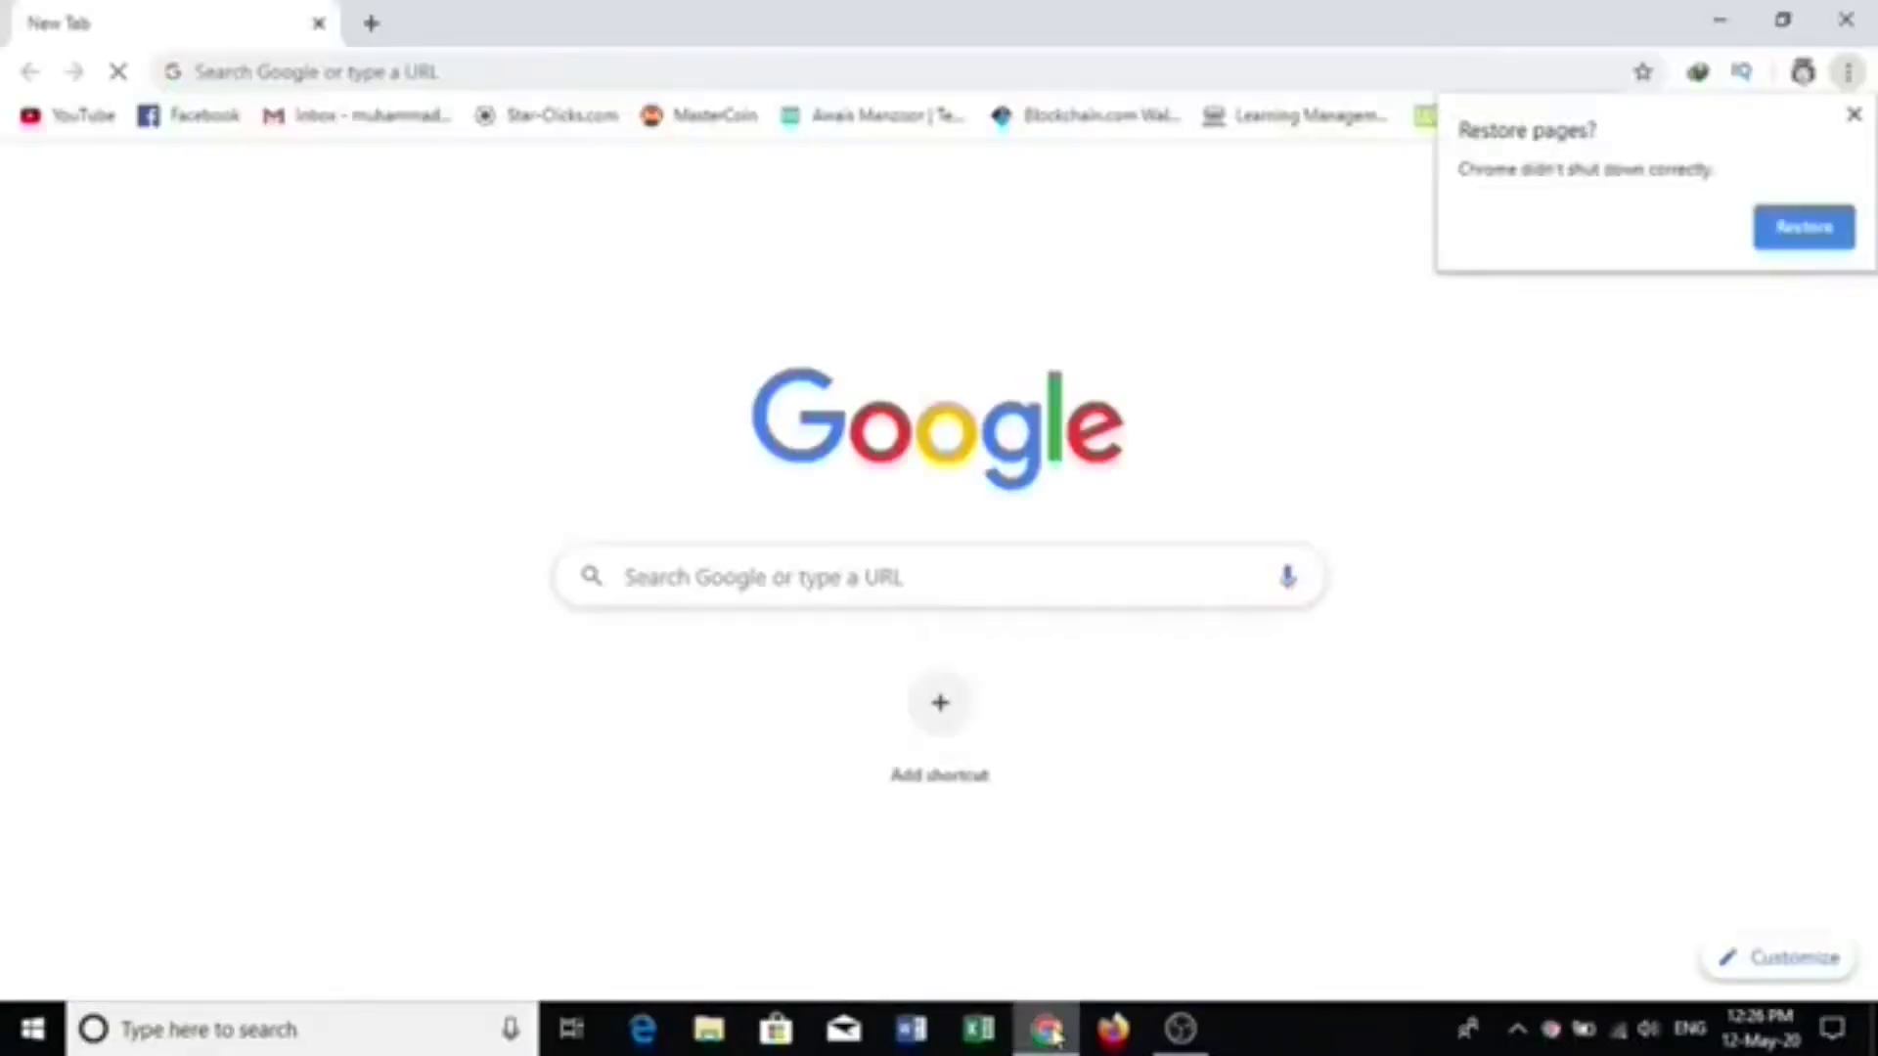
{"action": "left_click", "coordinate": [1856, 117]}
{"action": "left_click", "coordinate": [1848, 73]}
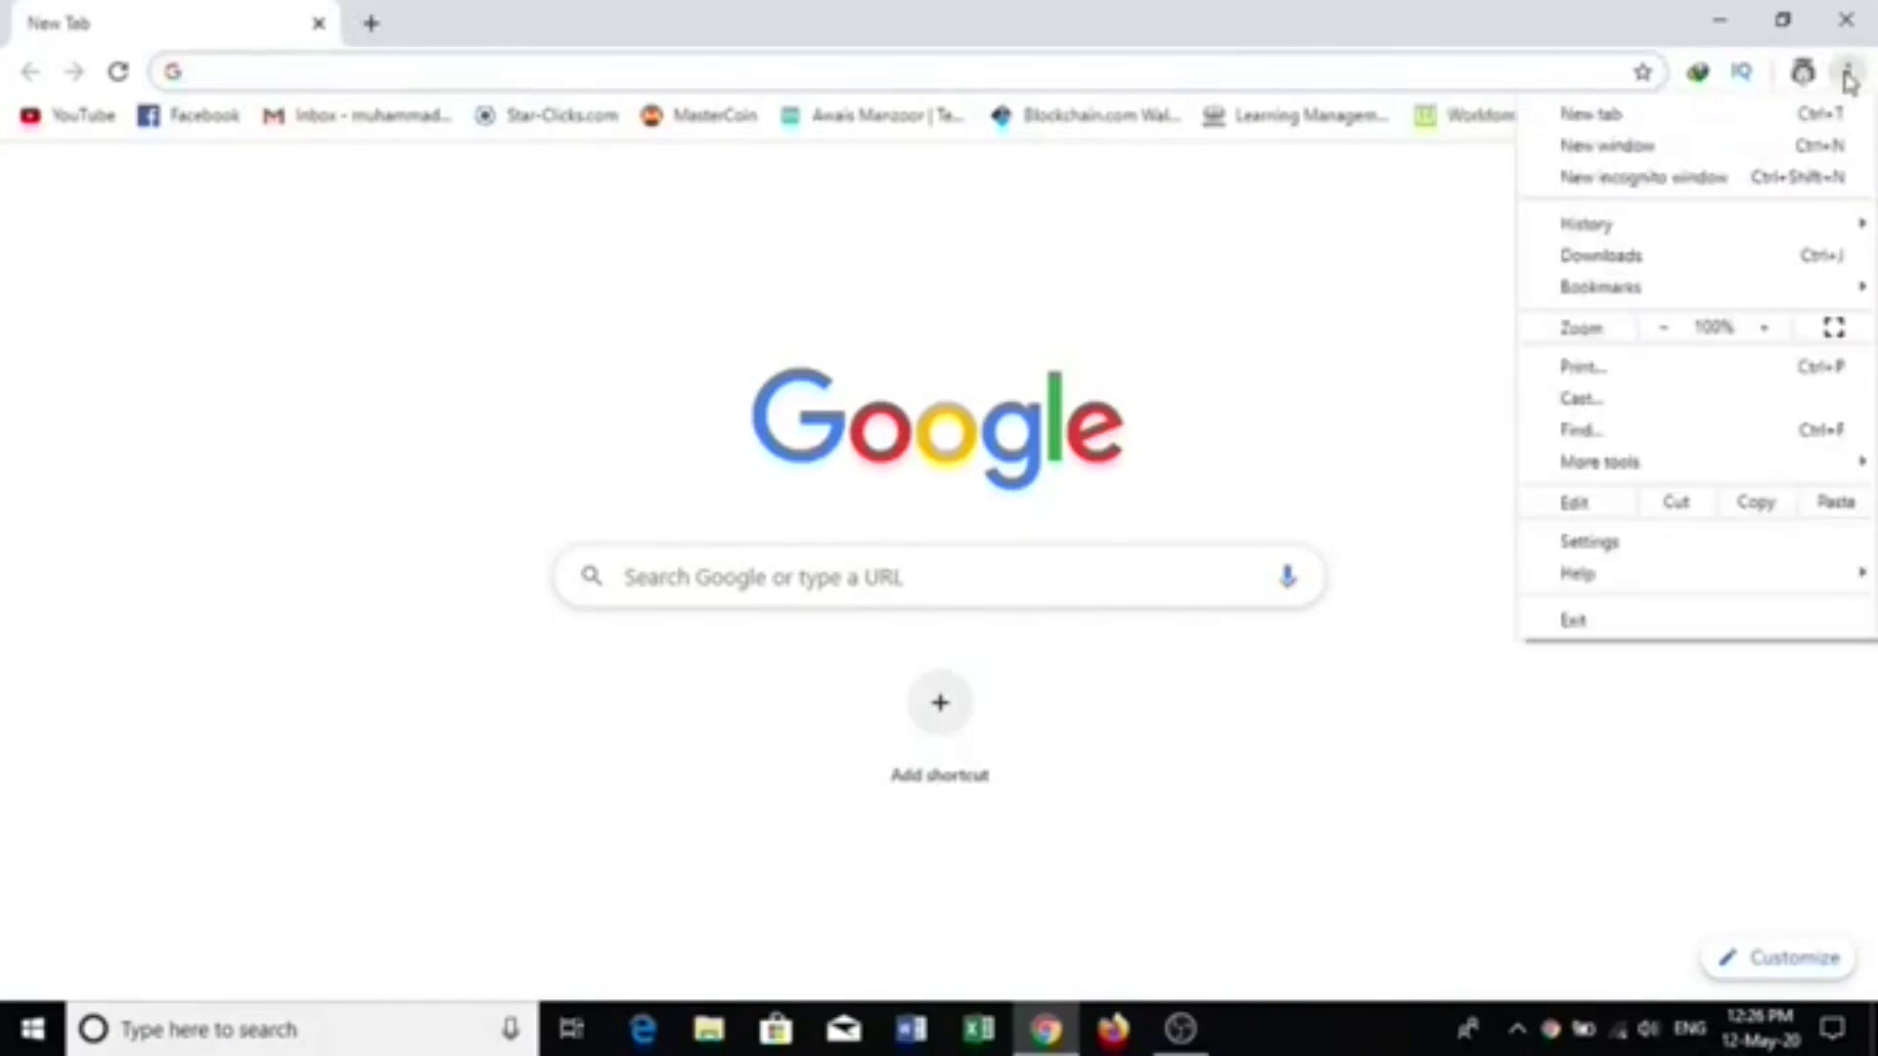
{"action": "mouse_move", "coordinate": [1639, 460]}
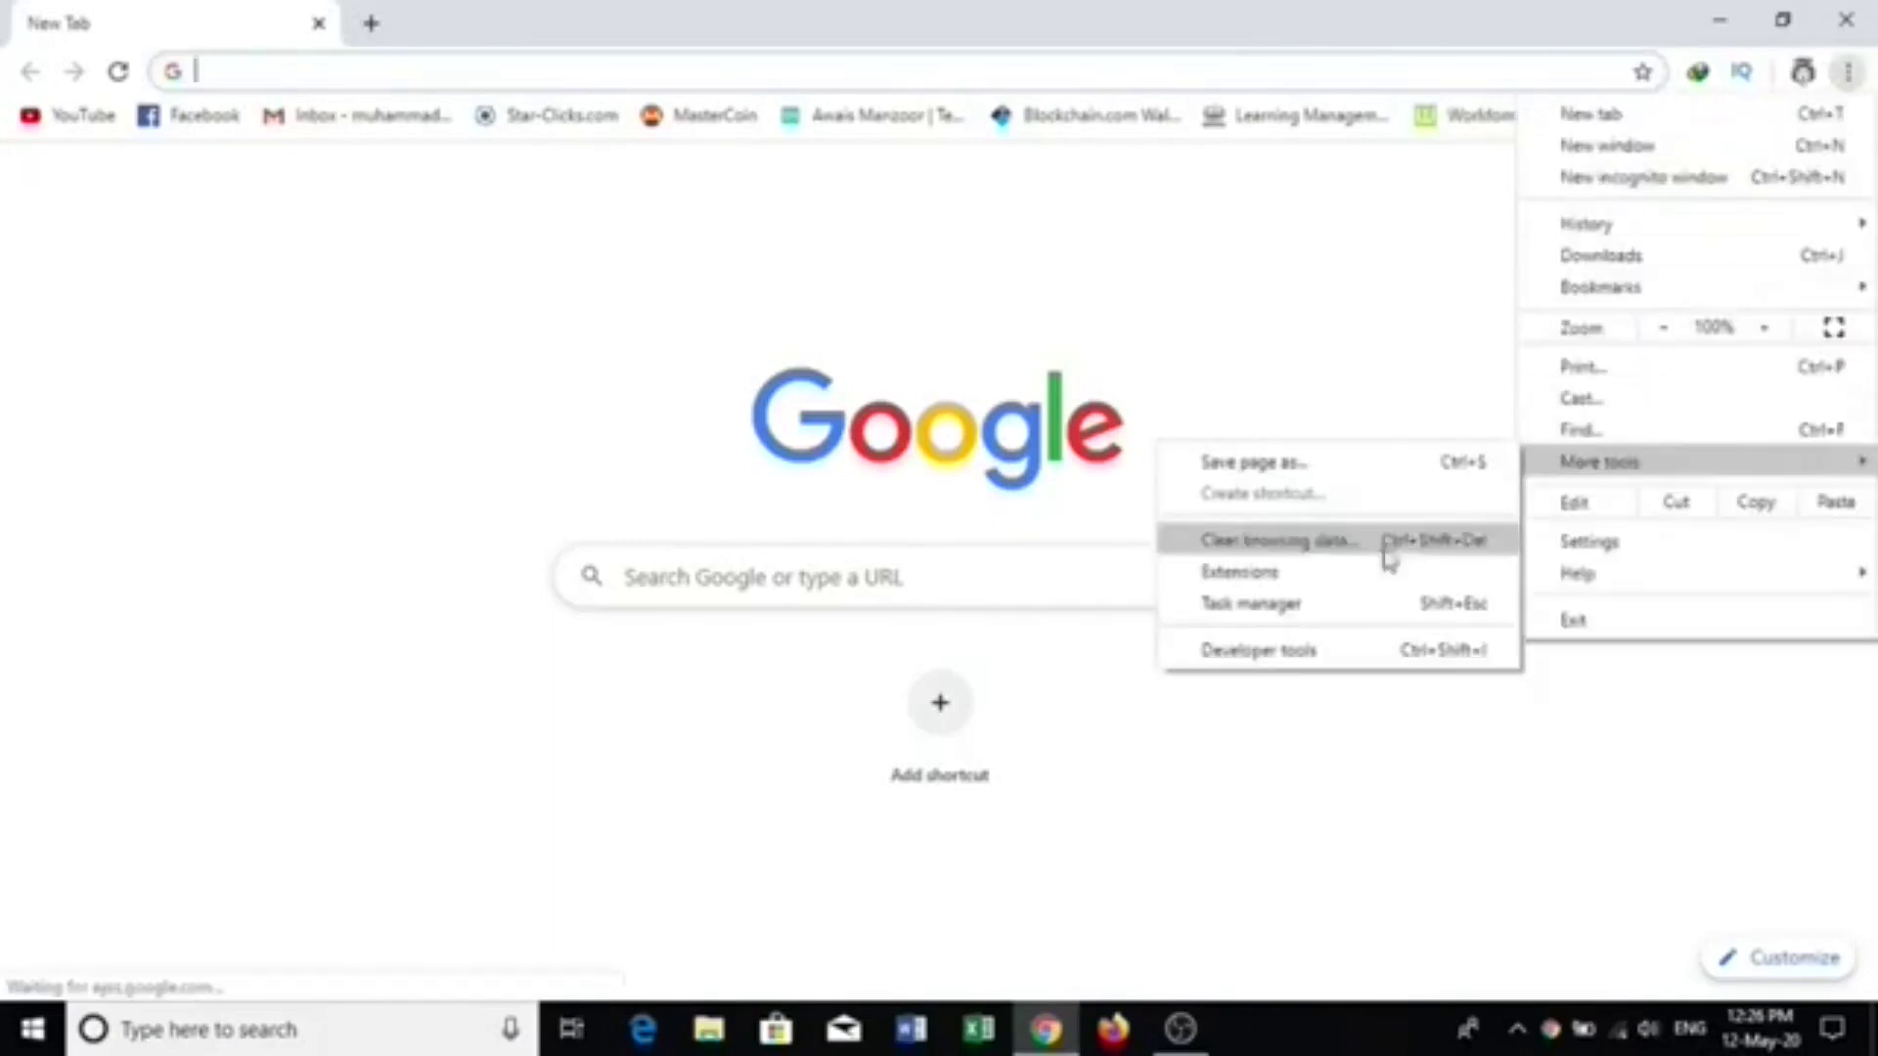
{"action": "left_click", "coordinate": [1309, 572]}
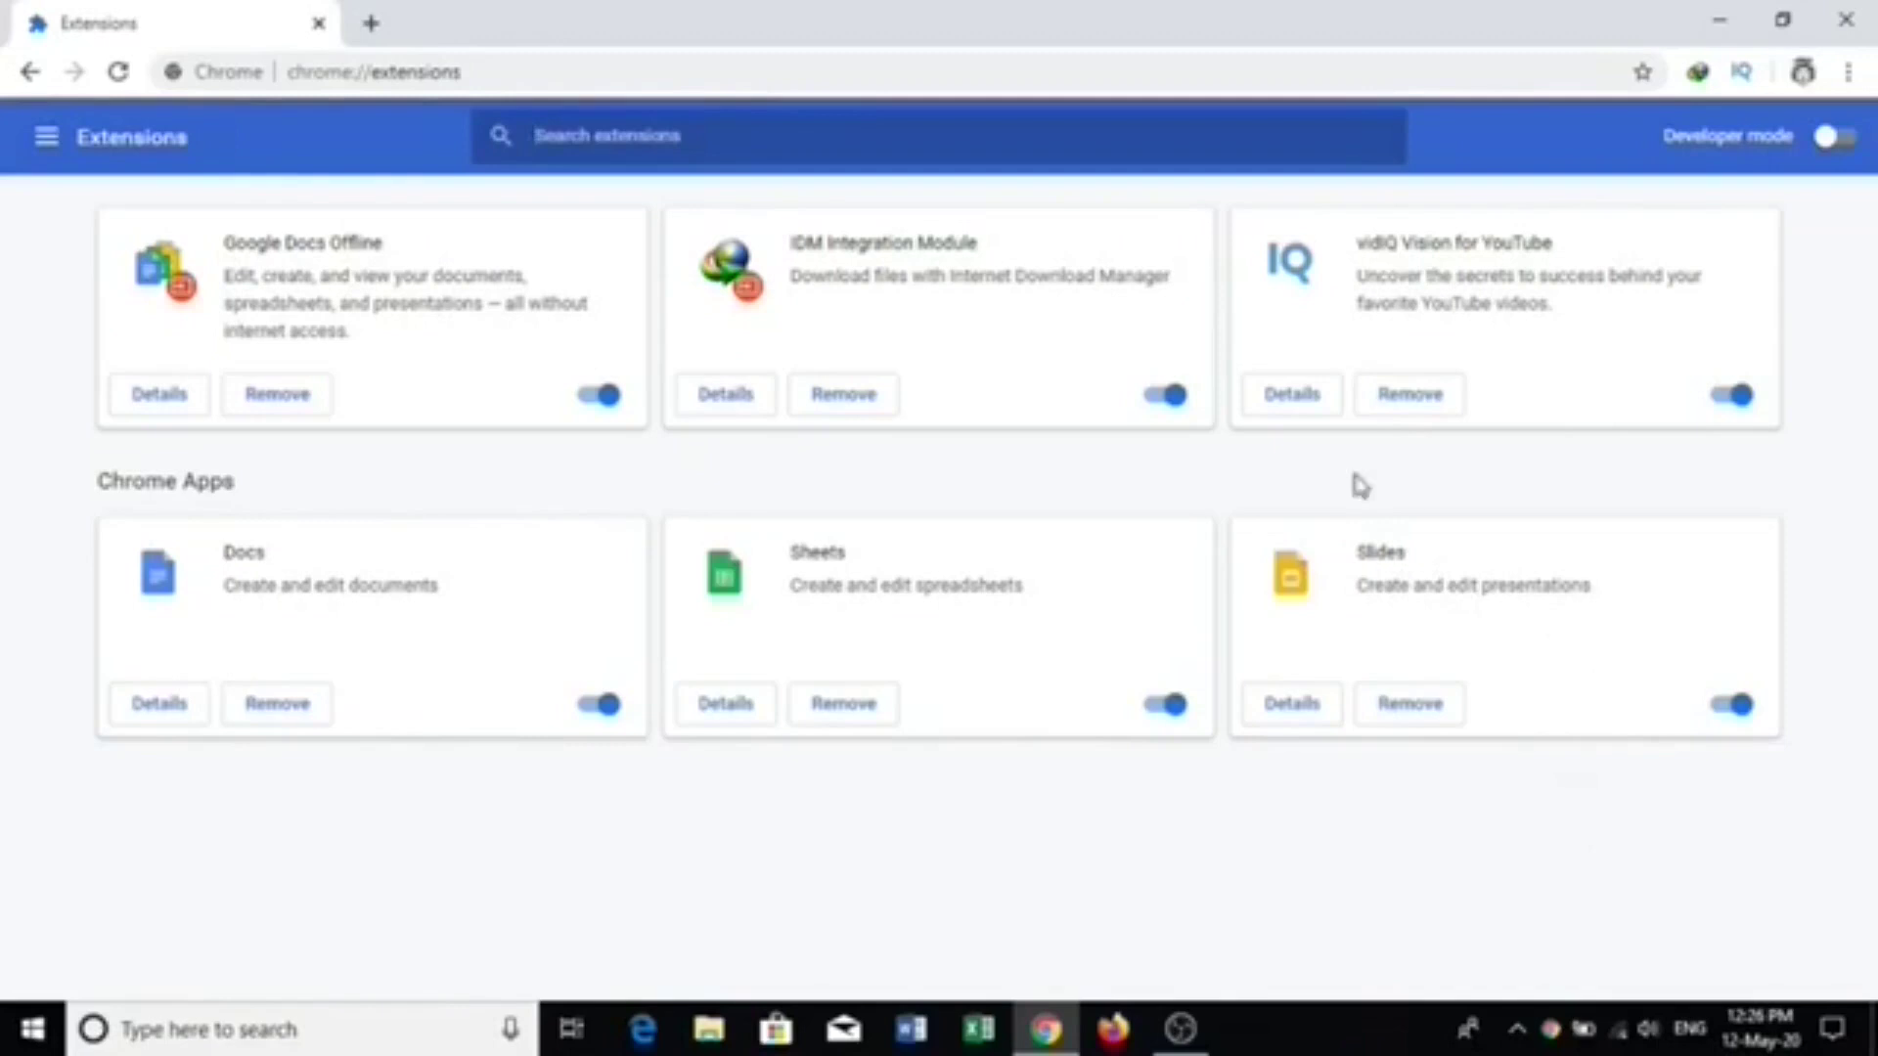
Turn off the Docs, Sheets and Slides Chrome apps
{"action": "left_click", "coordinate": [604, 706]}
{"action": "left_click", "coordinate": [1173, 716]}
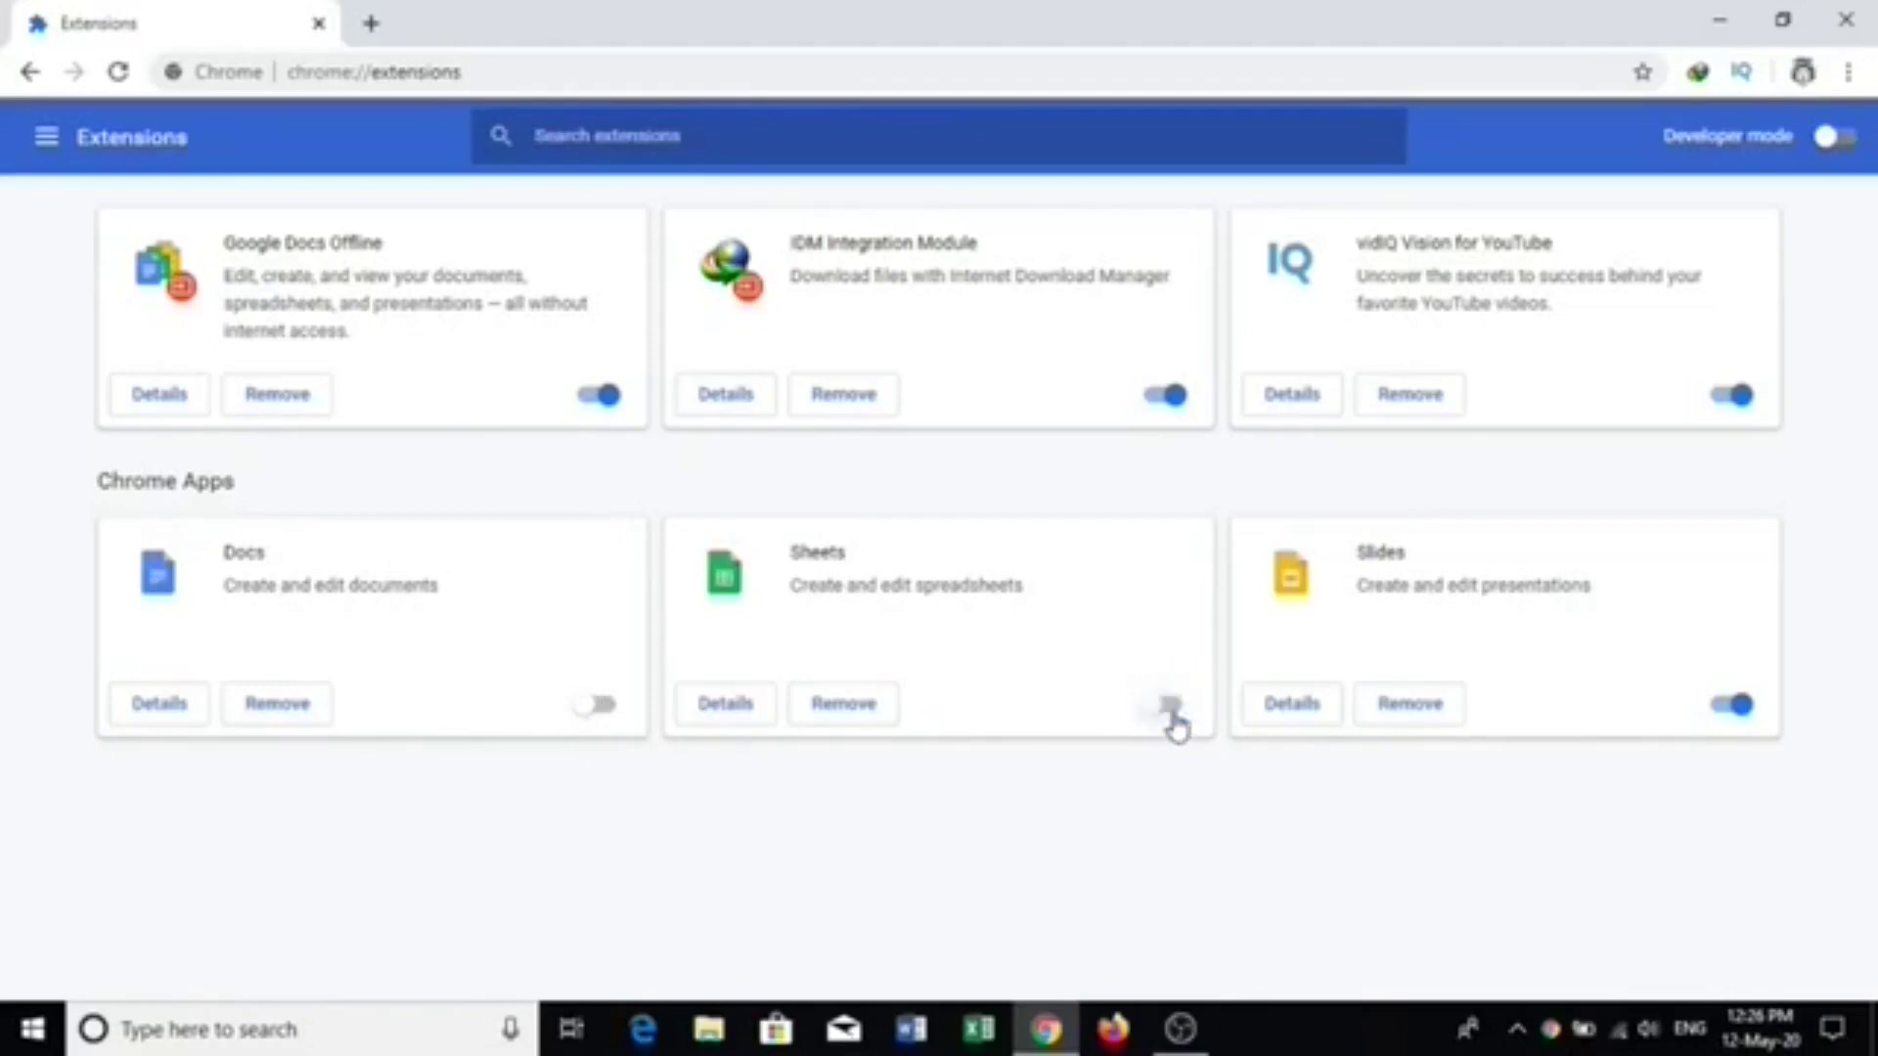
{"action": "left_click", "coordinate": [1733, 708]}
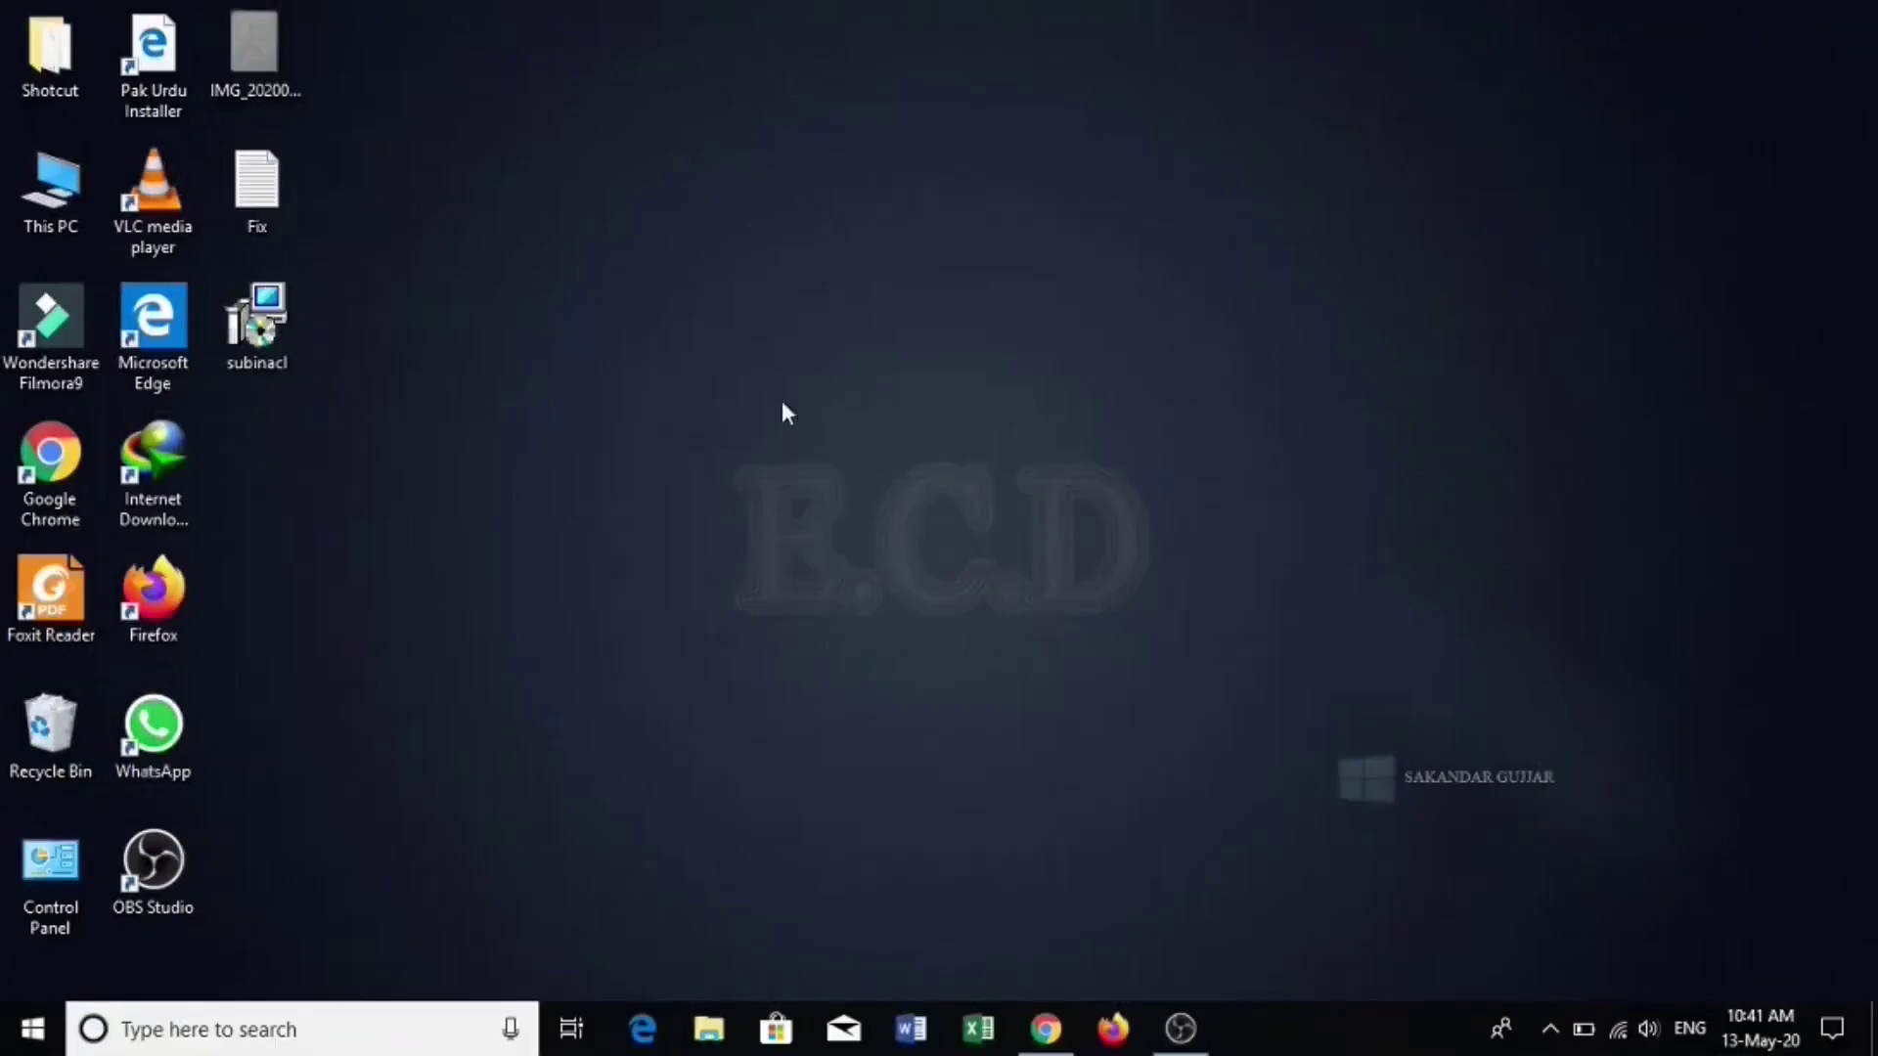
Find the Run app through Windows search and use it to launch regedit
{"action": "left_click", "coordinate": [209, 1030]}
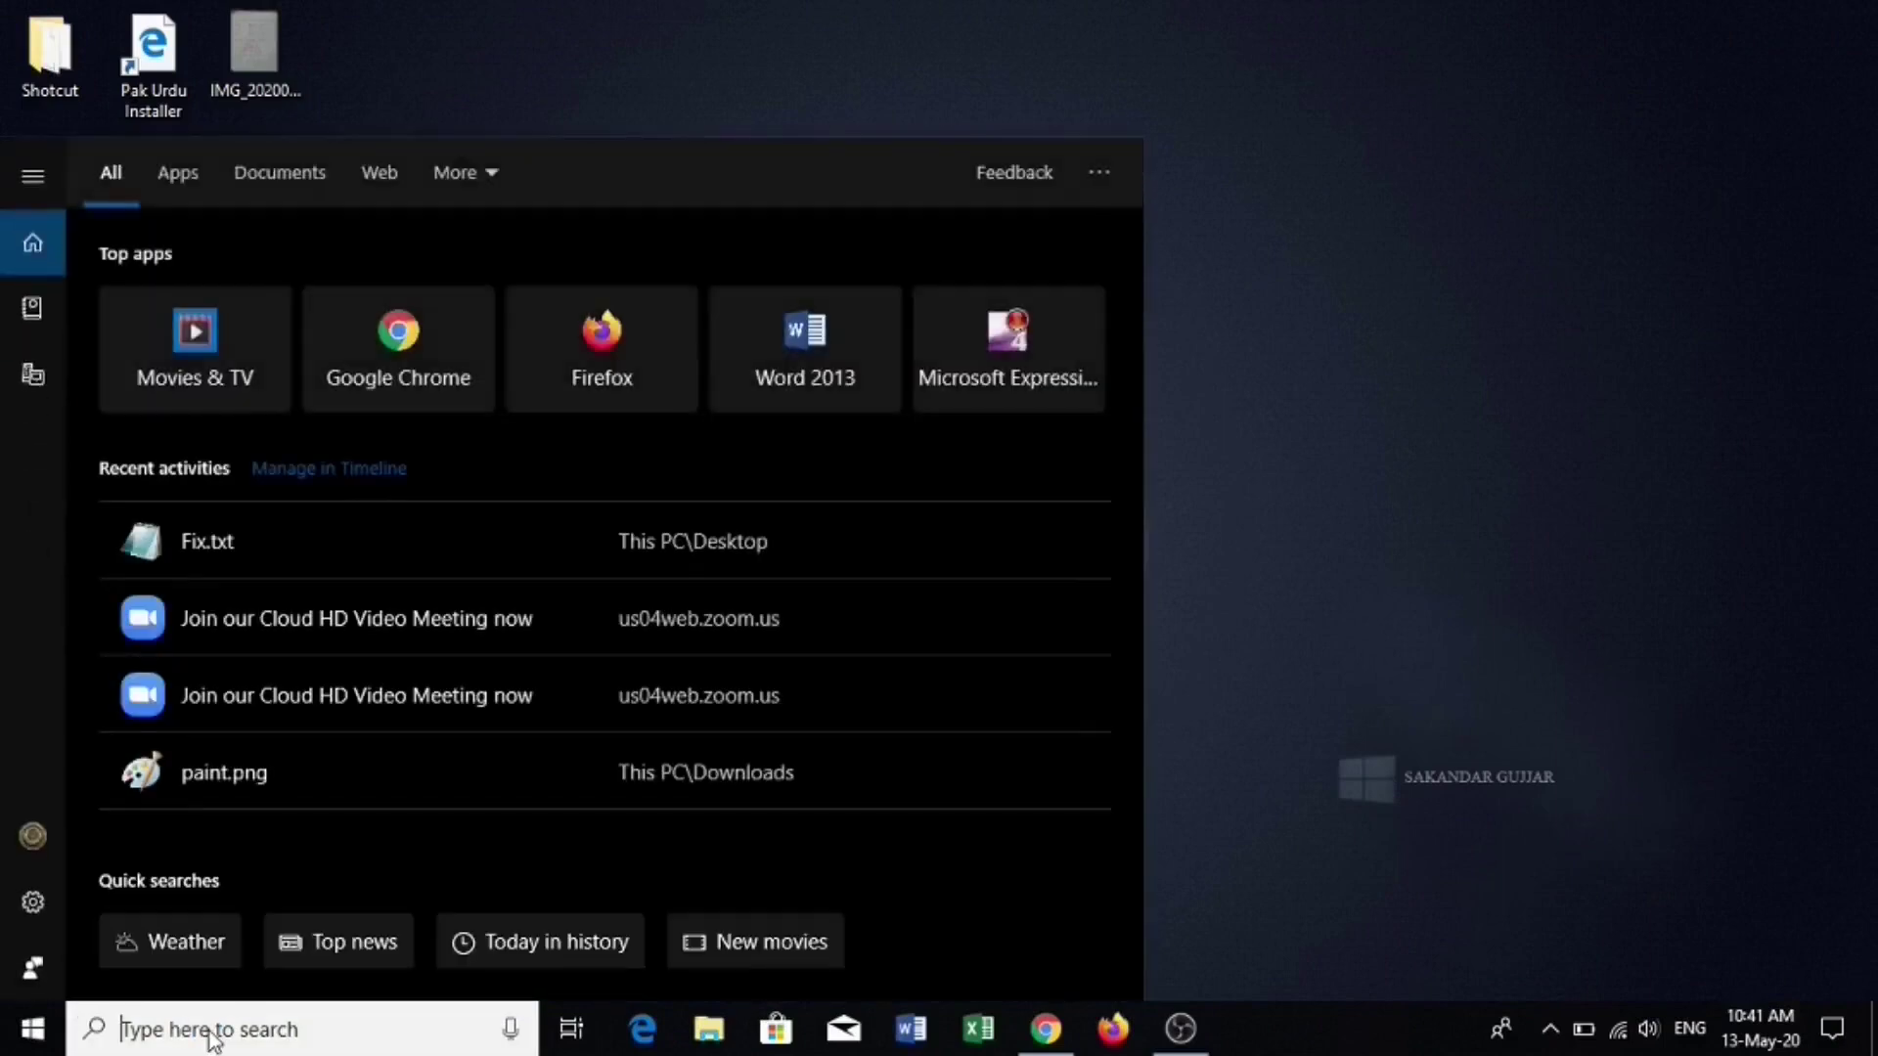
{"action": "type", "text": "Run"}
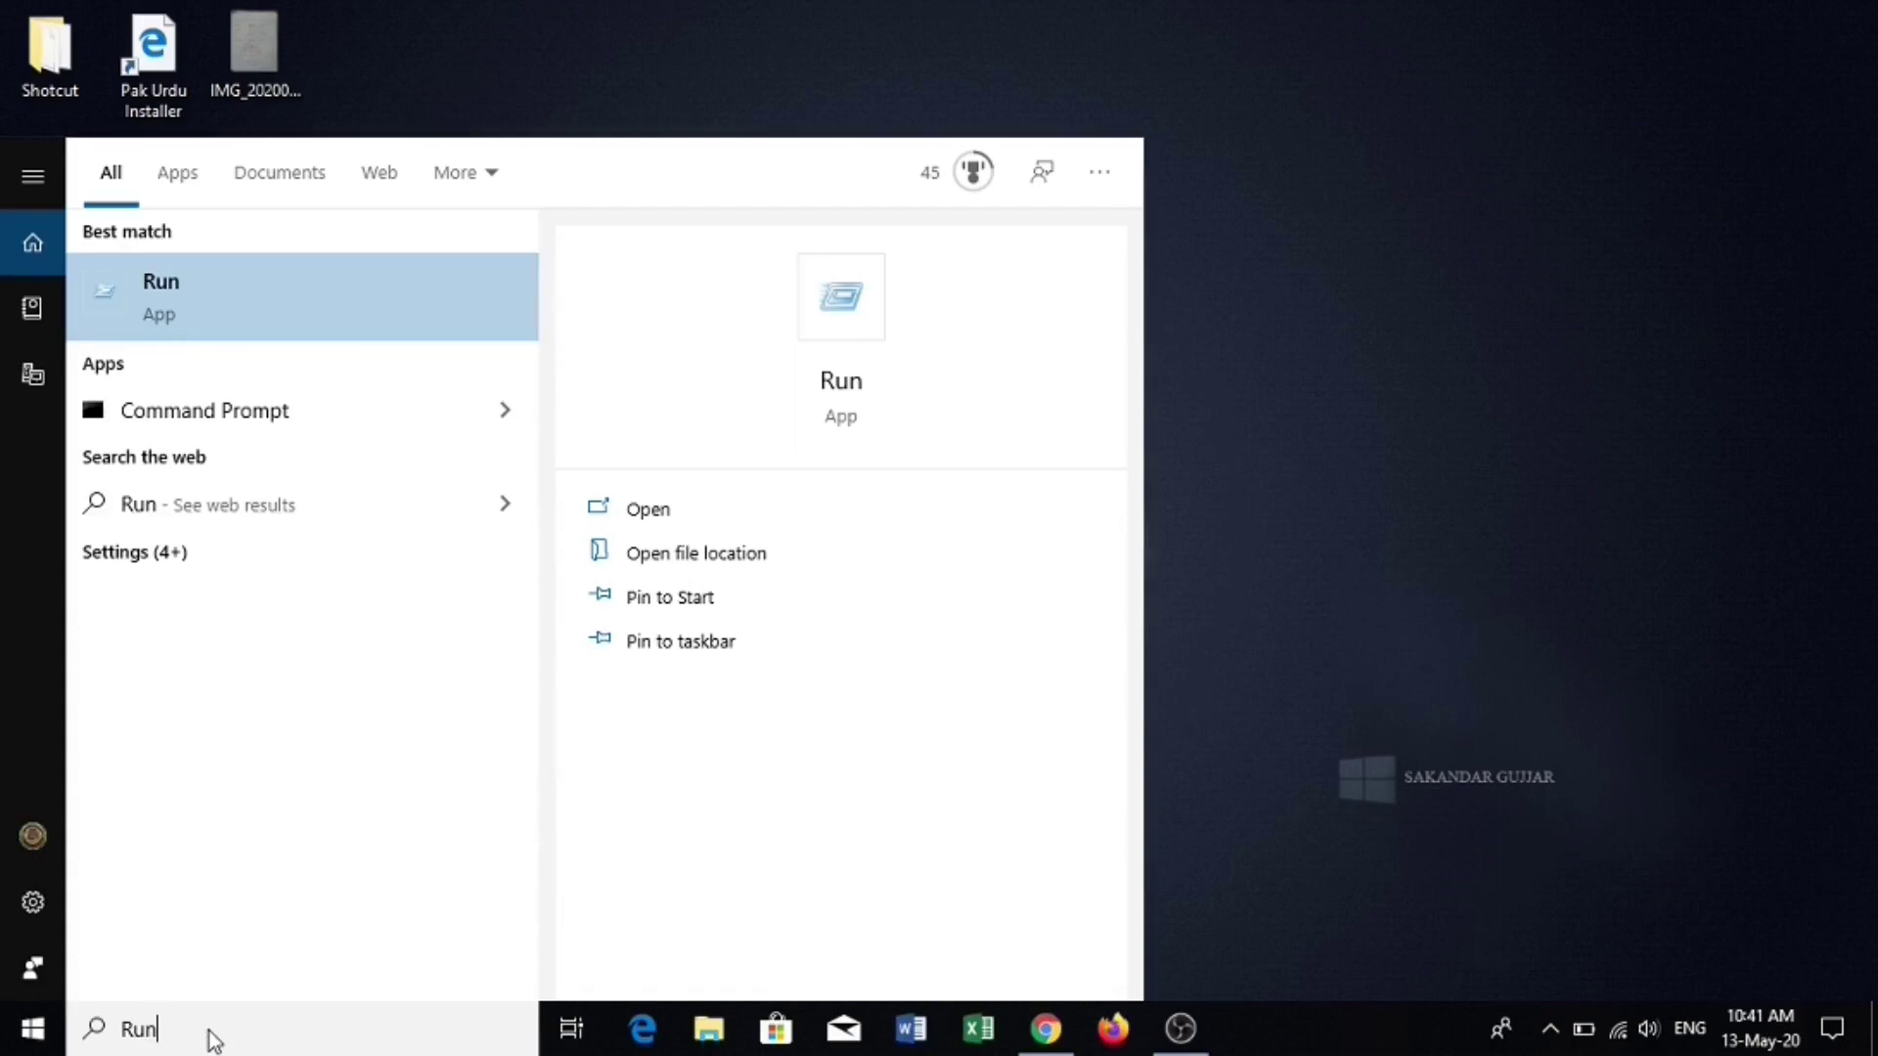
{"action": "key", "text": "Return"}
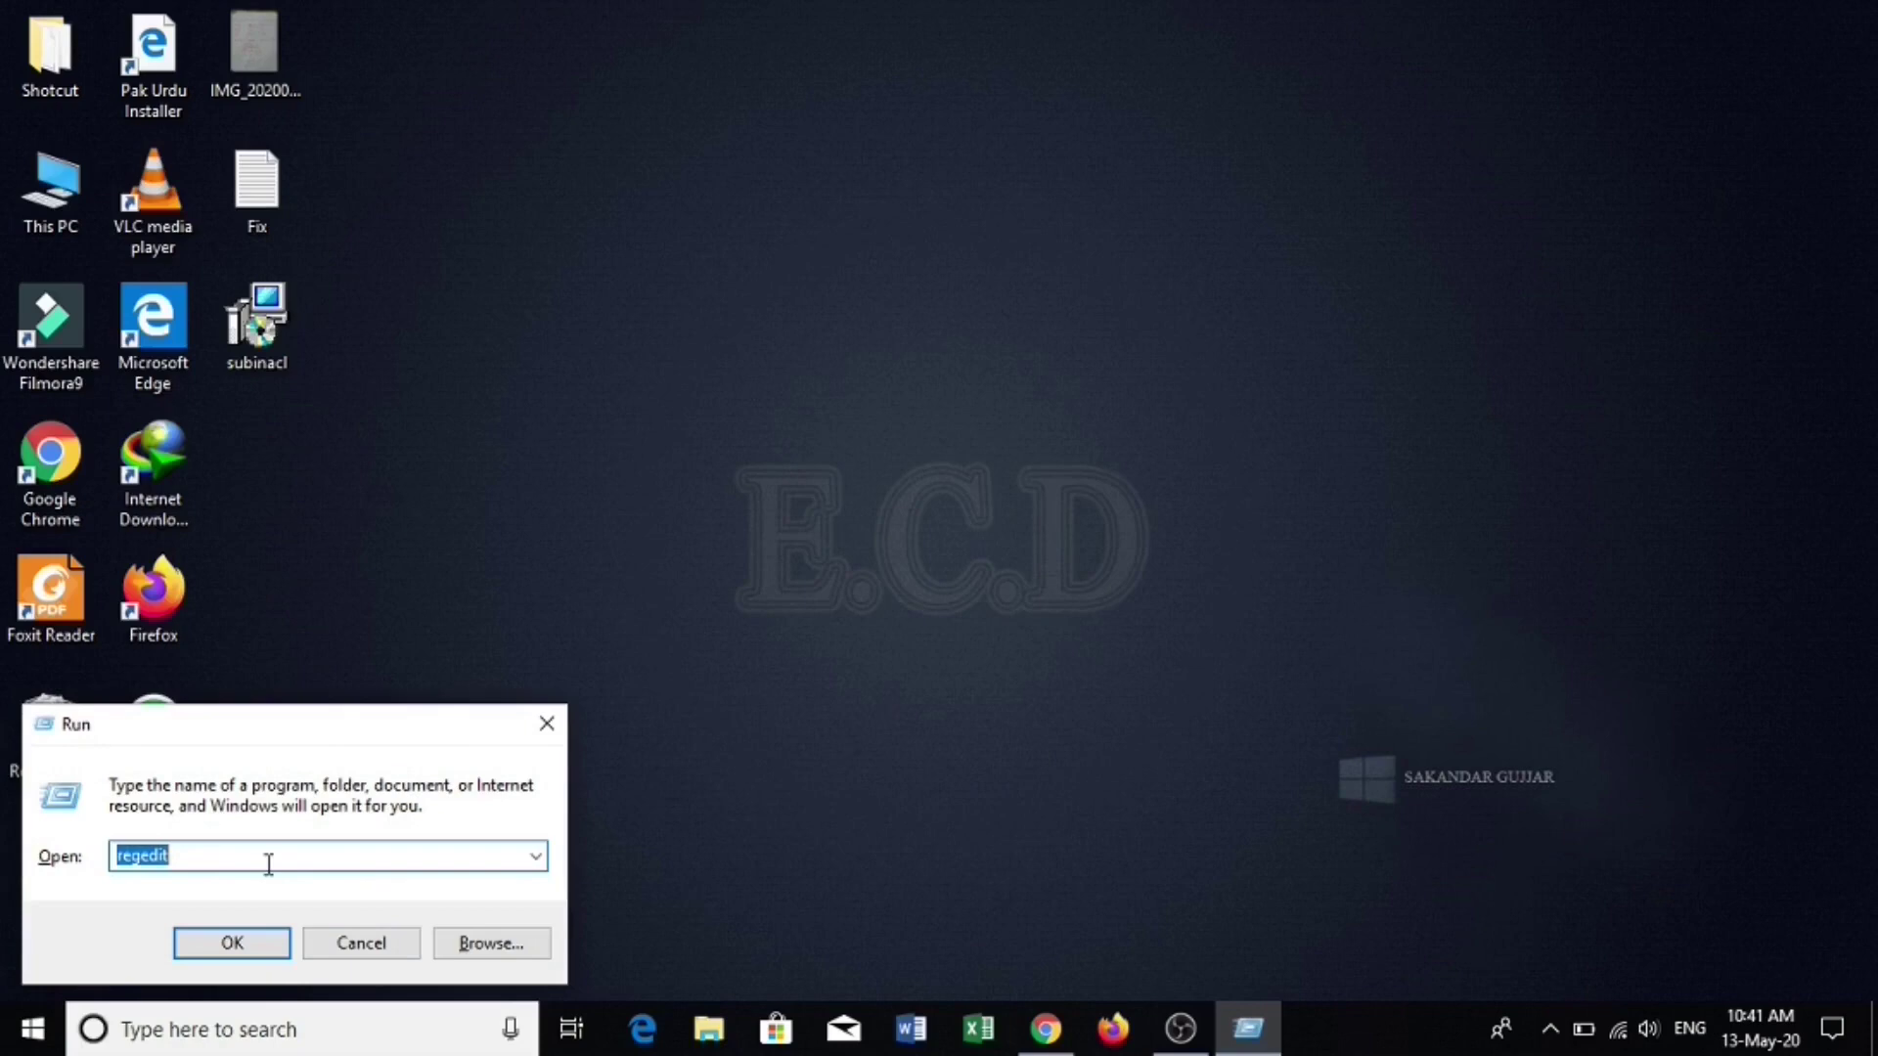
{"action": "key", "text": "Return"}
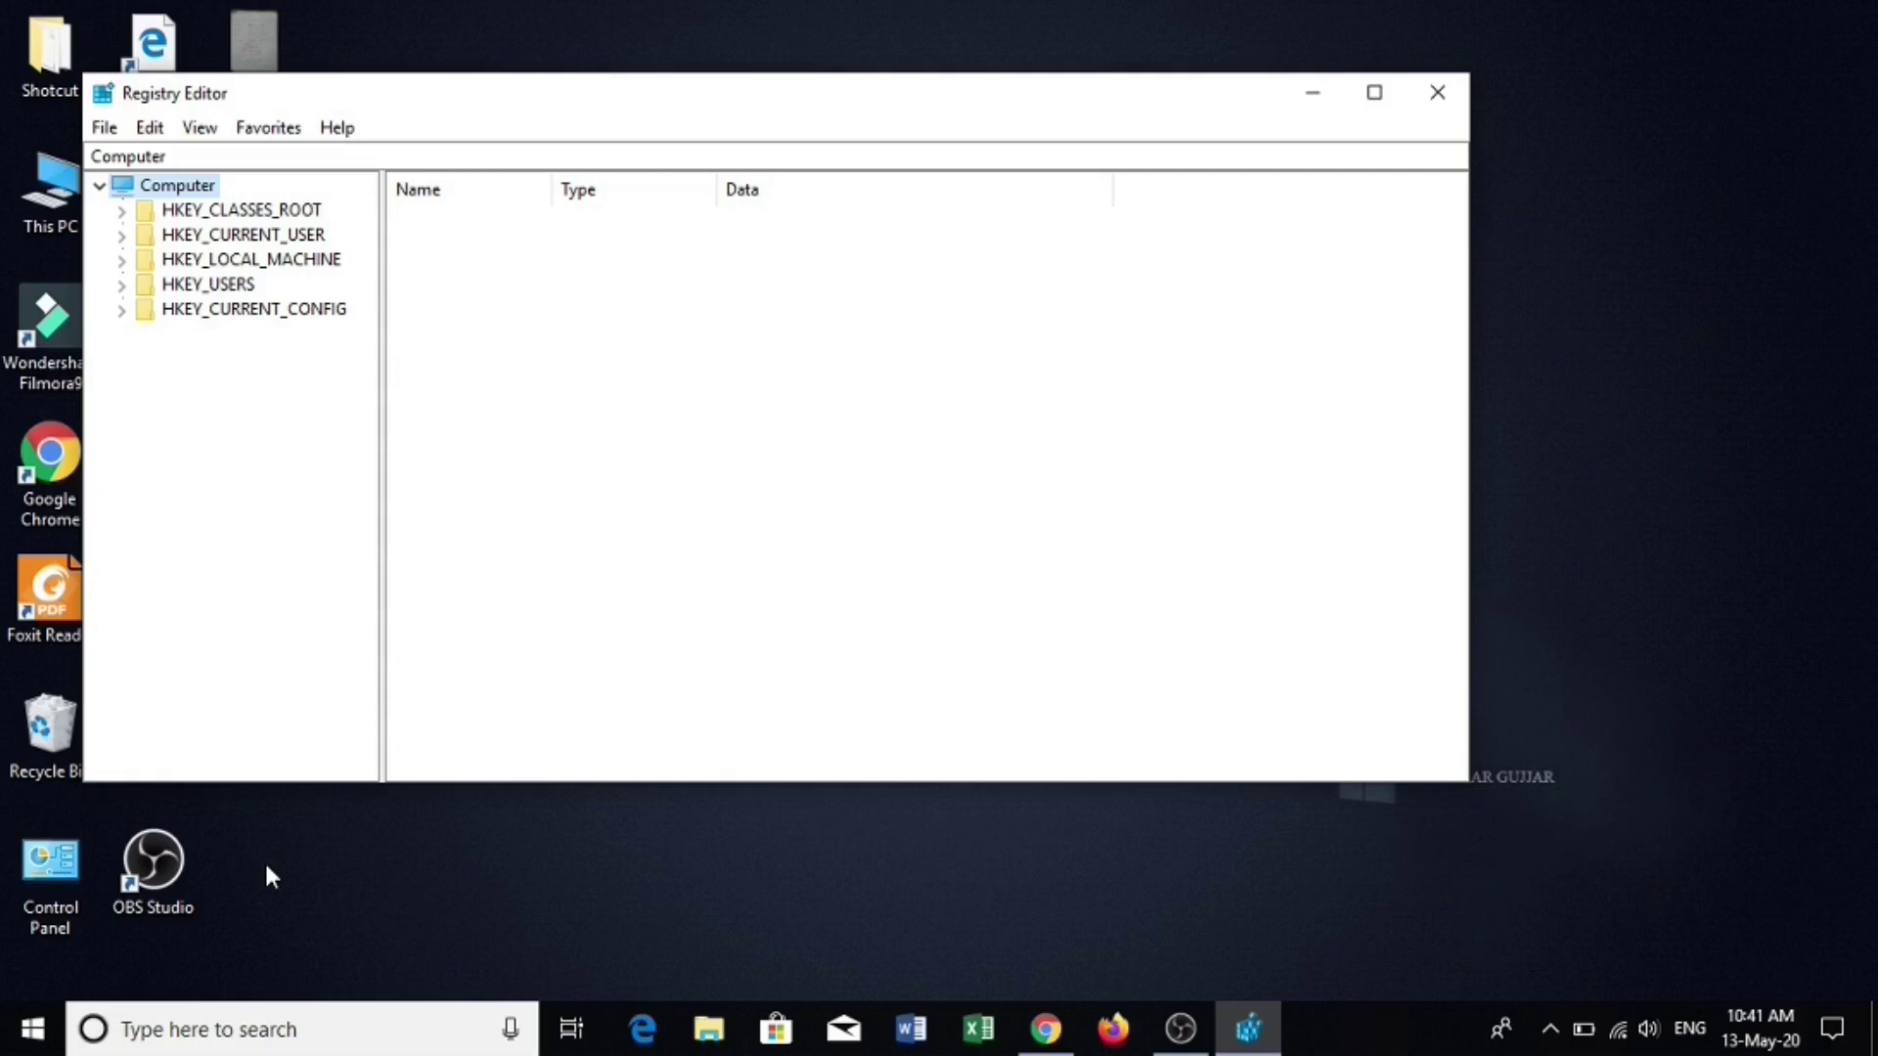
Export the entire registry to the desktop as Backup and close Registry Editor
{"action": "left_click", "coordinate": [105, 128]}
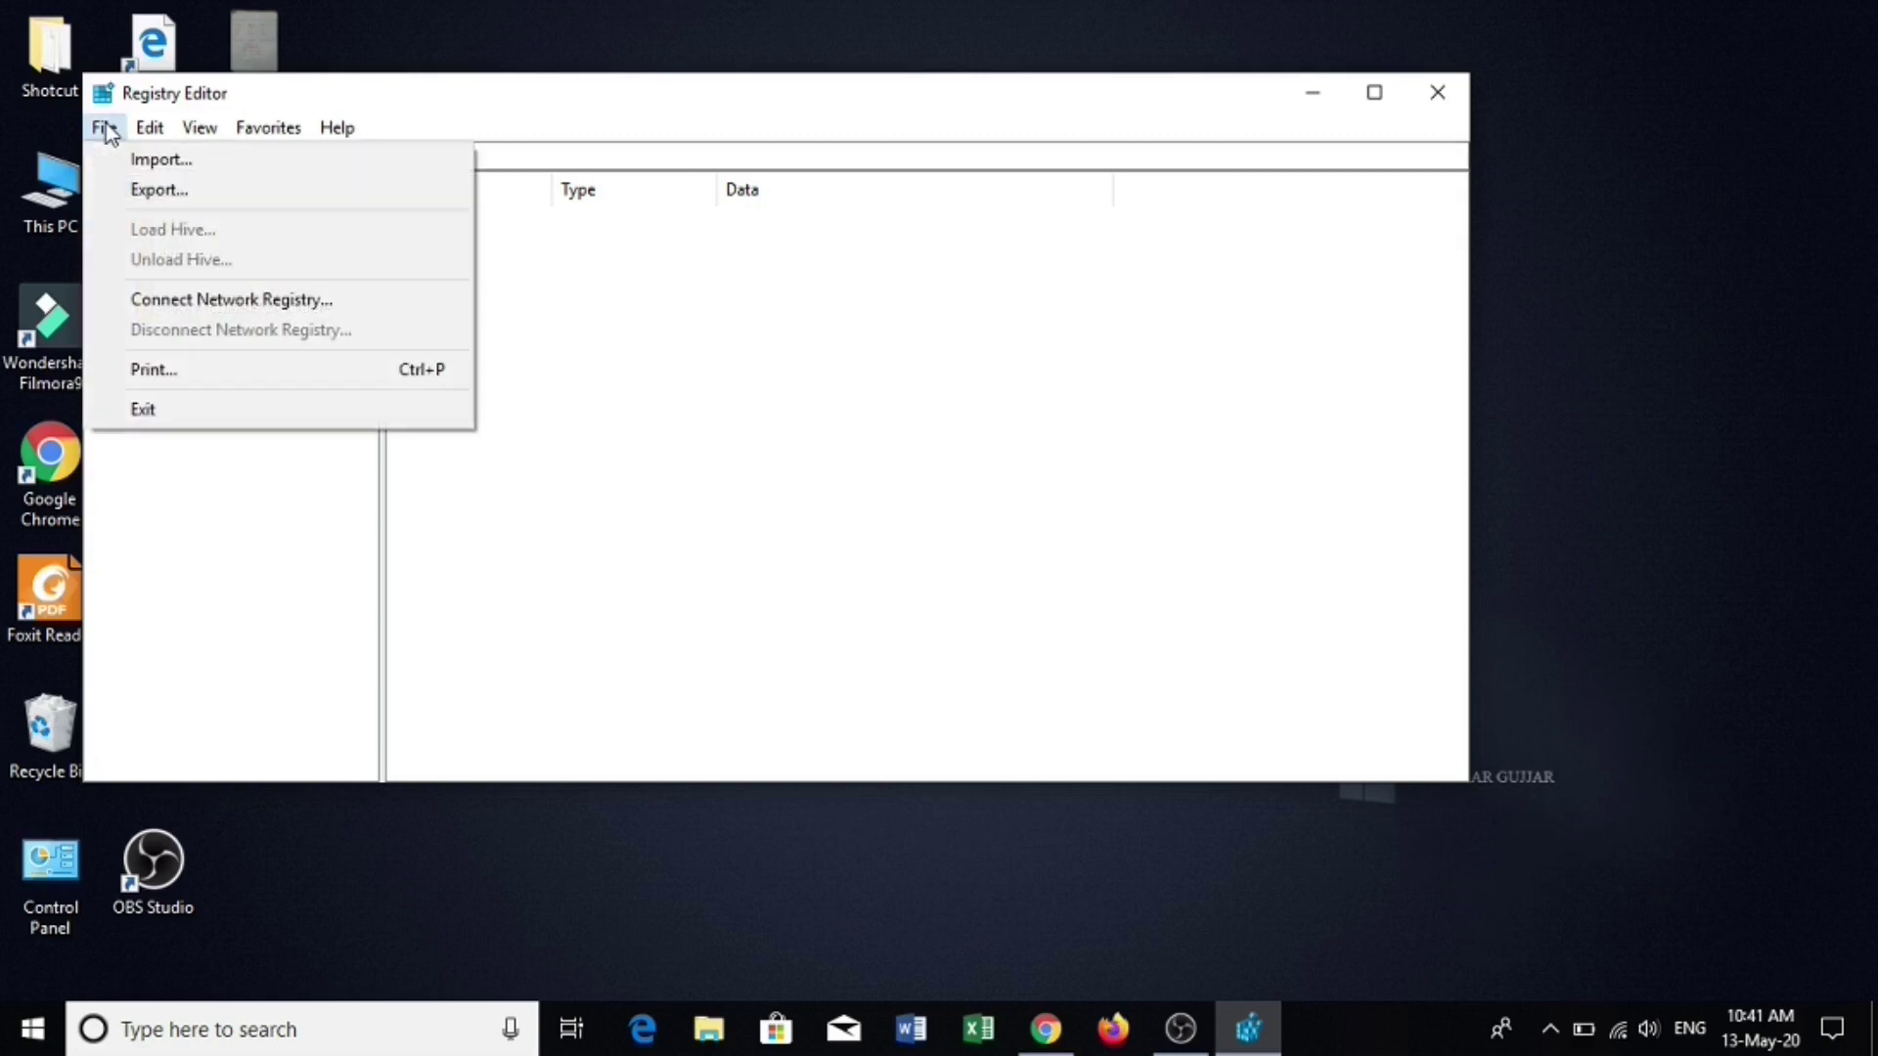
{"action": "left_click", "coordinate": [155, 190]}
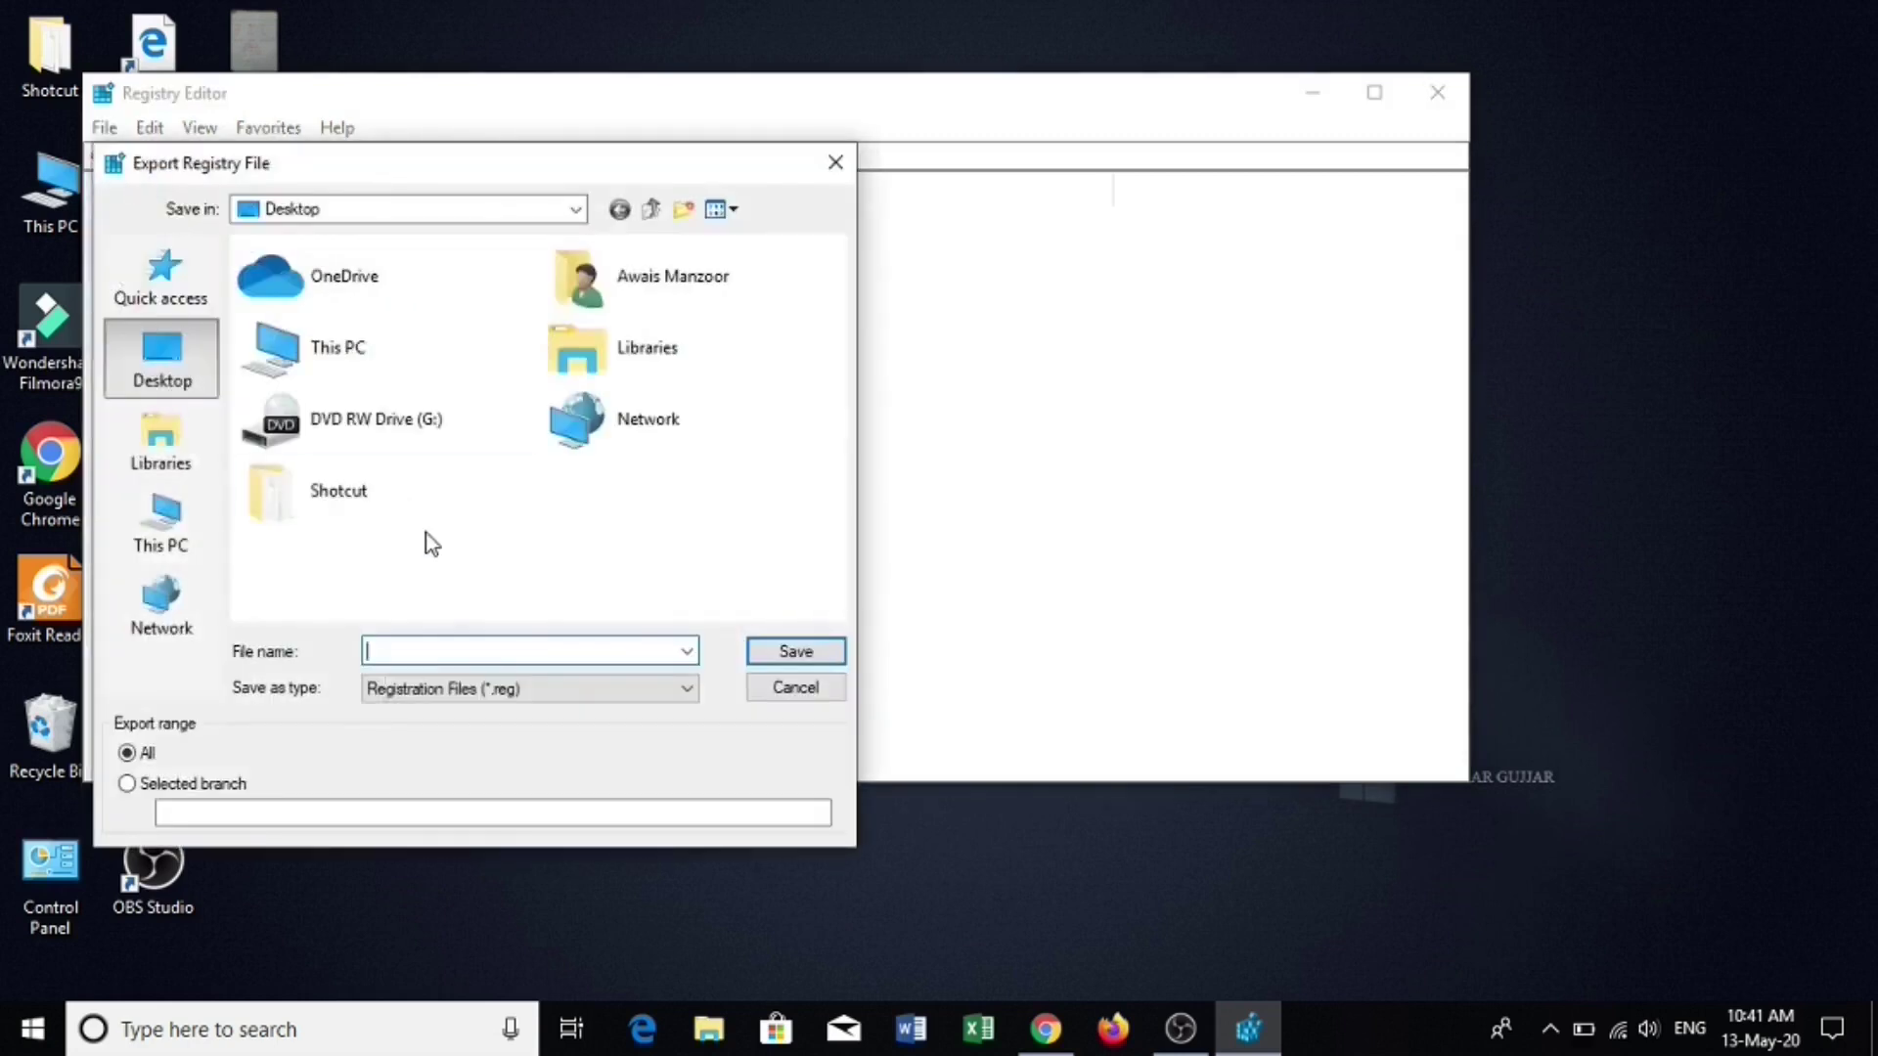
{"action": "type", "text": "Back"}
{"action": "key", "text": "BackSpace"}
{"action": "type", "text": "kup"}
{"action": "left_click", "coordinate": [797, 649]}
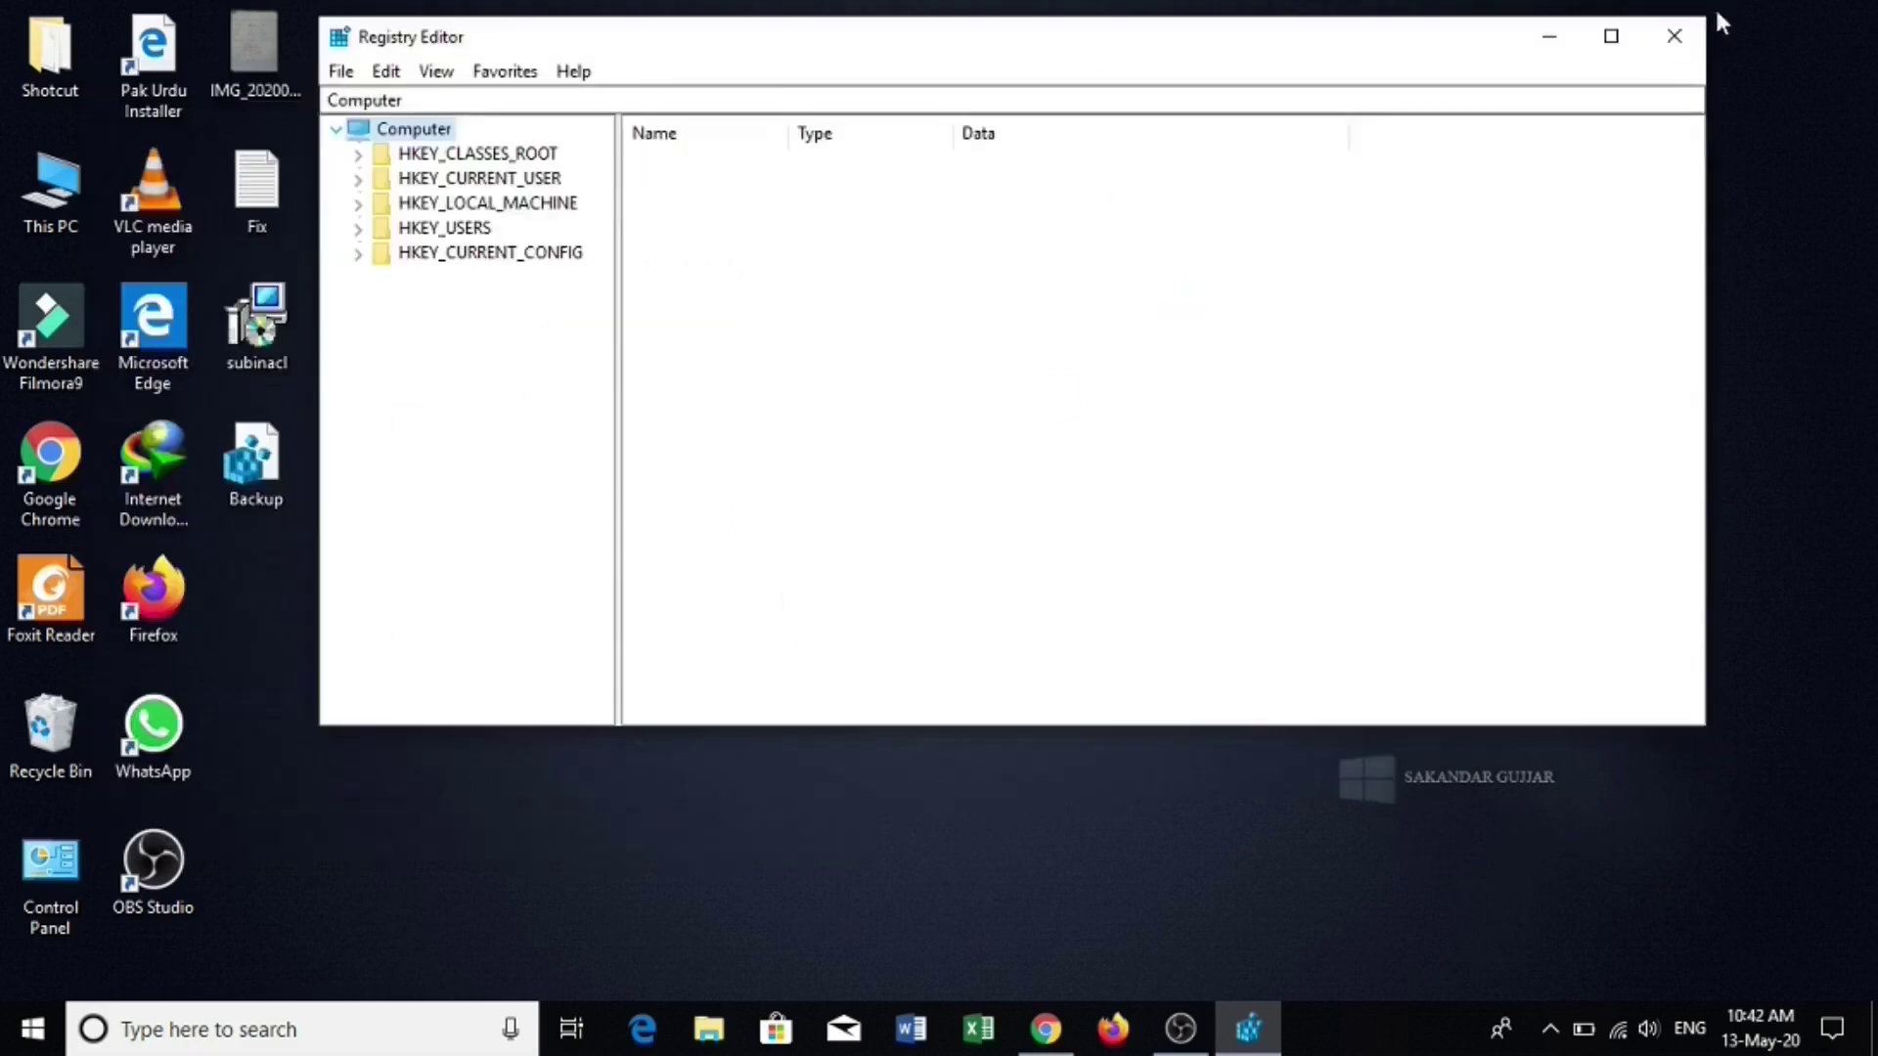
{"action": "left_click", "coordinate": [1693, 36]}
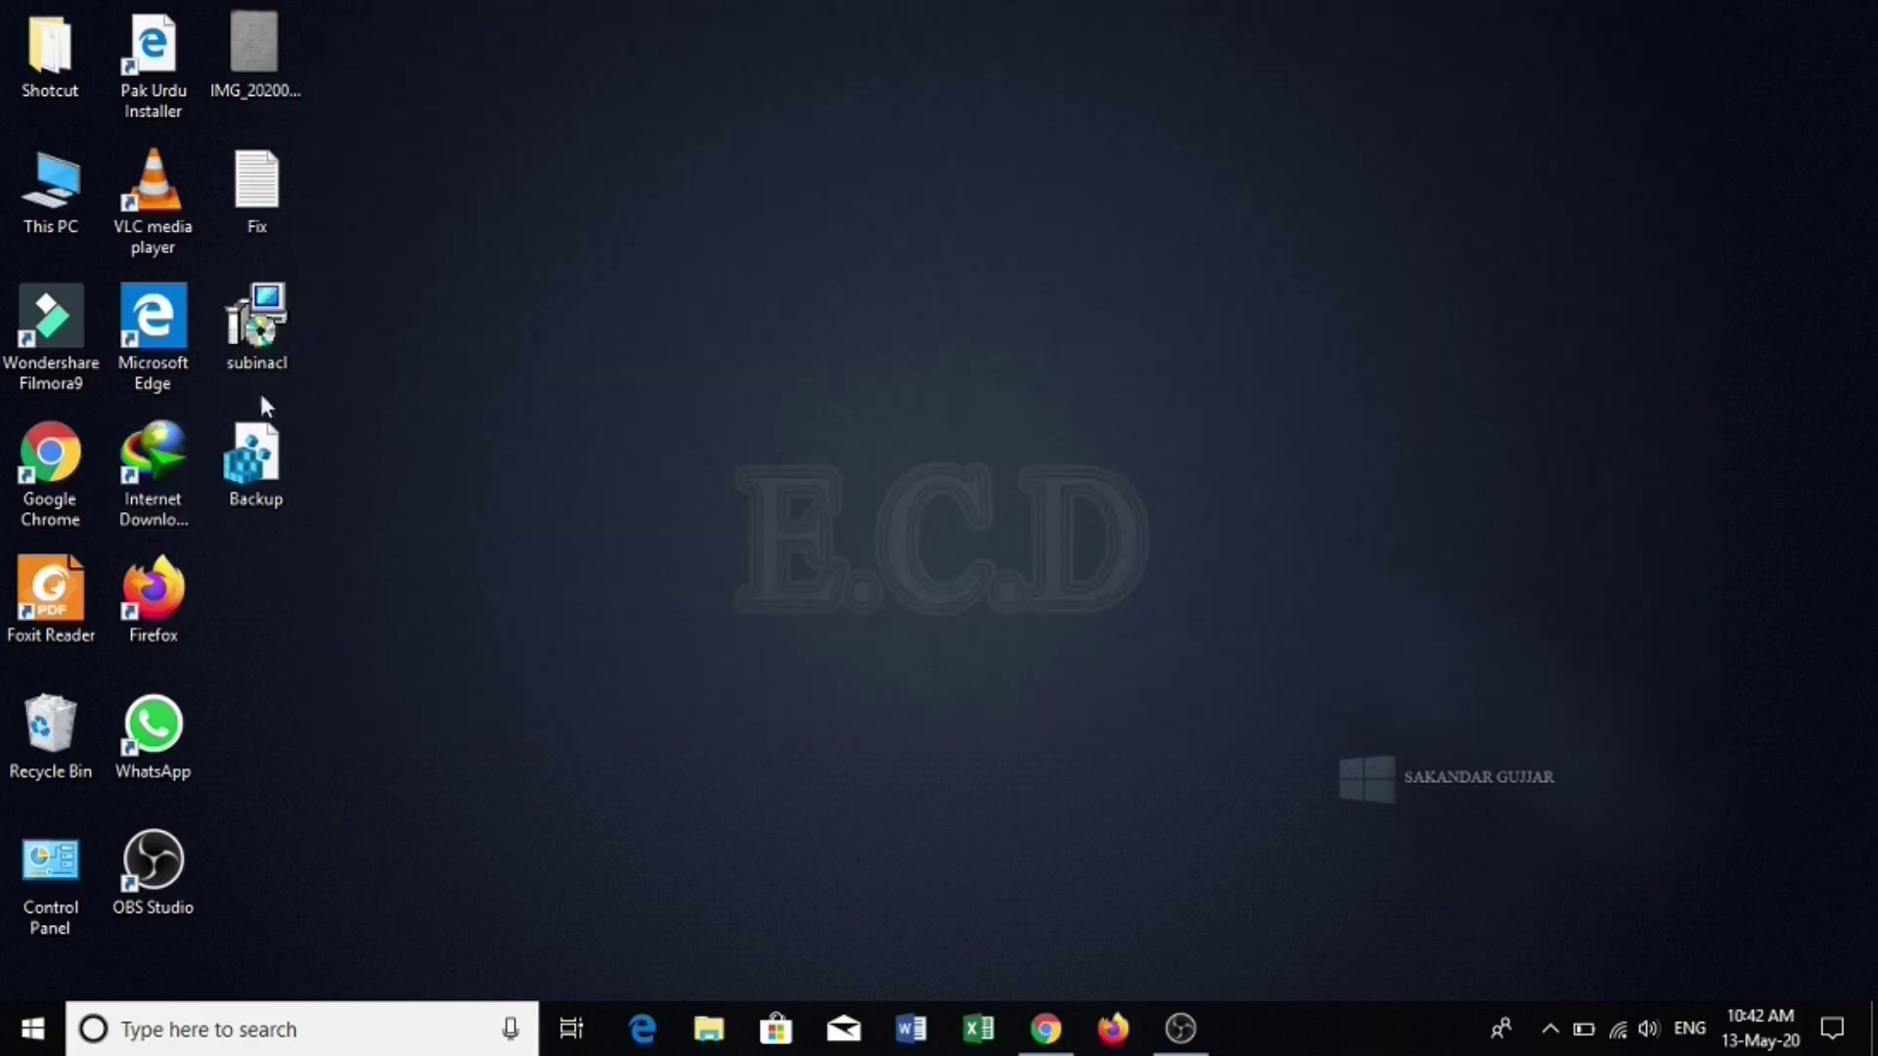
Find File Explorer Options through Windows search and set hidden files, folders, and drives to be shown
{"action": "left_click", "coordinate": [331, 1037]}
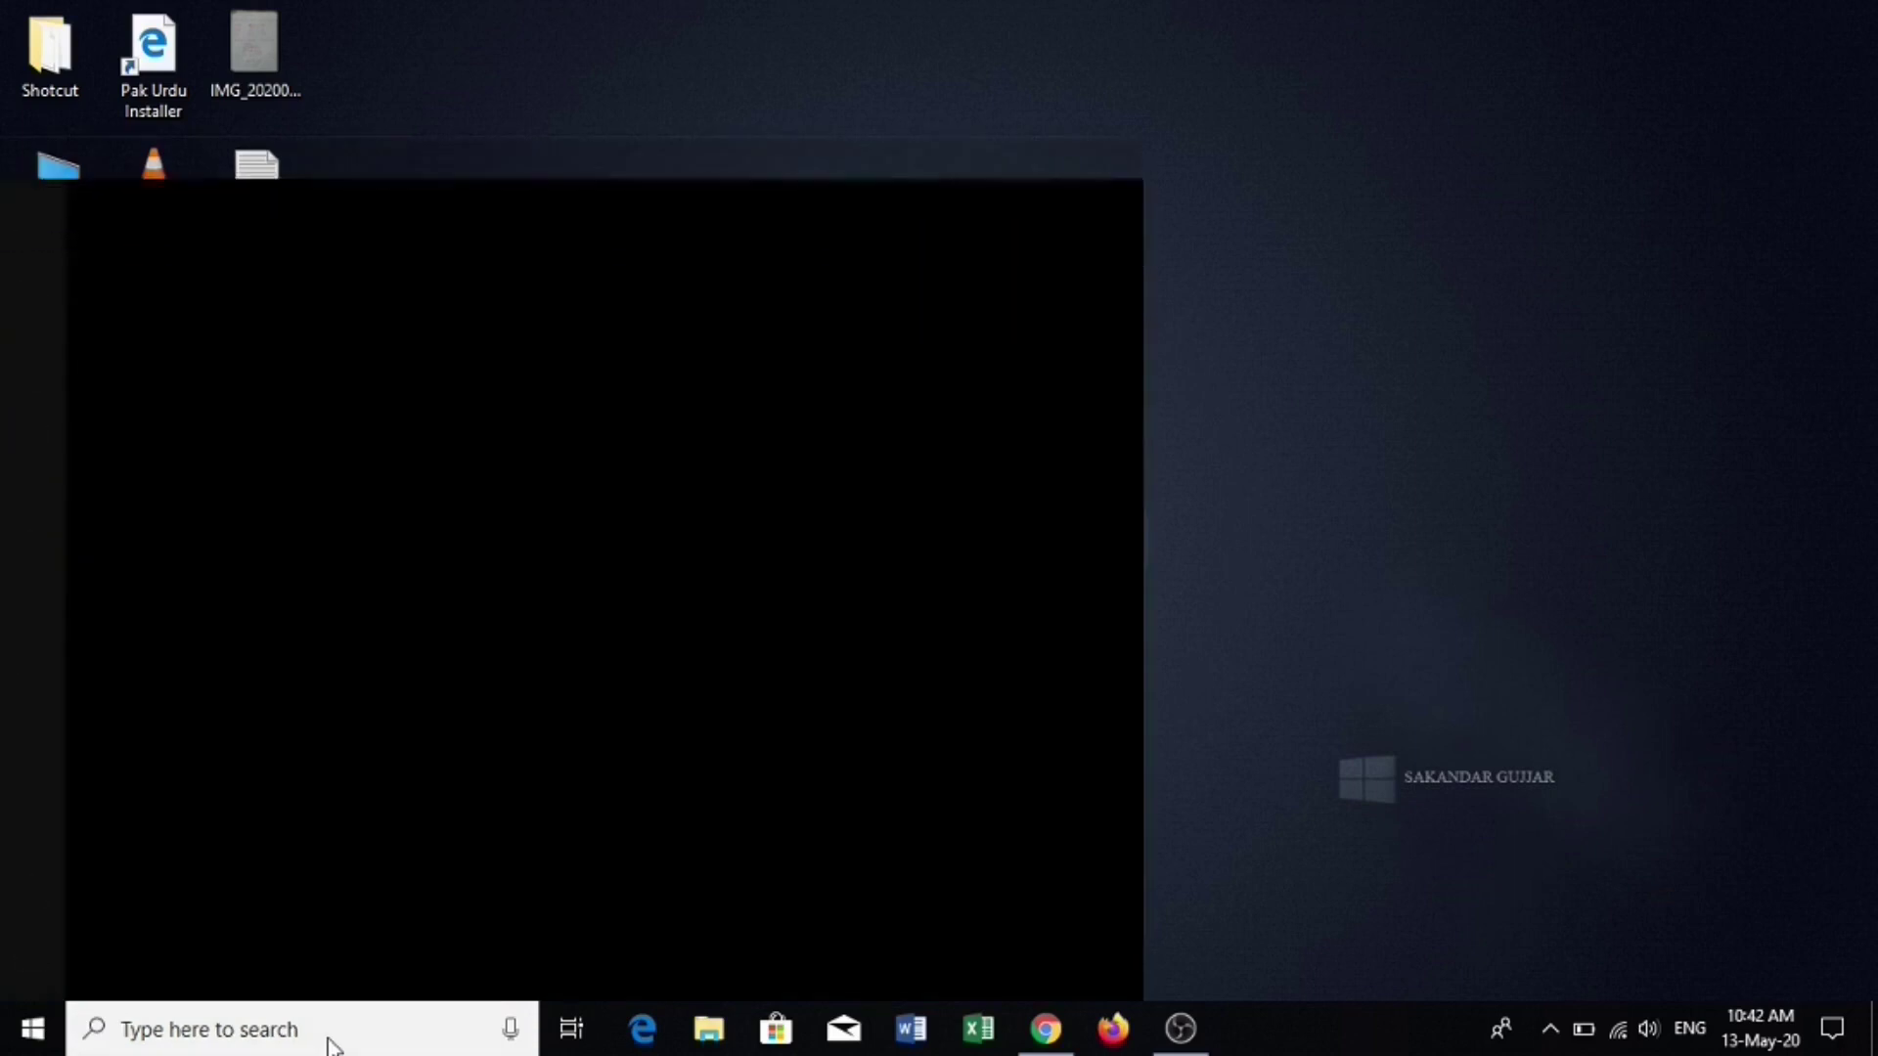
{"action": "type", "text": "Folder"}
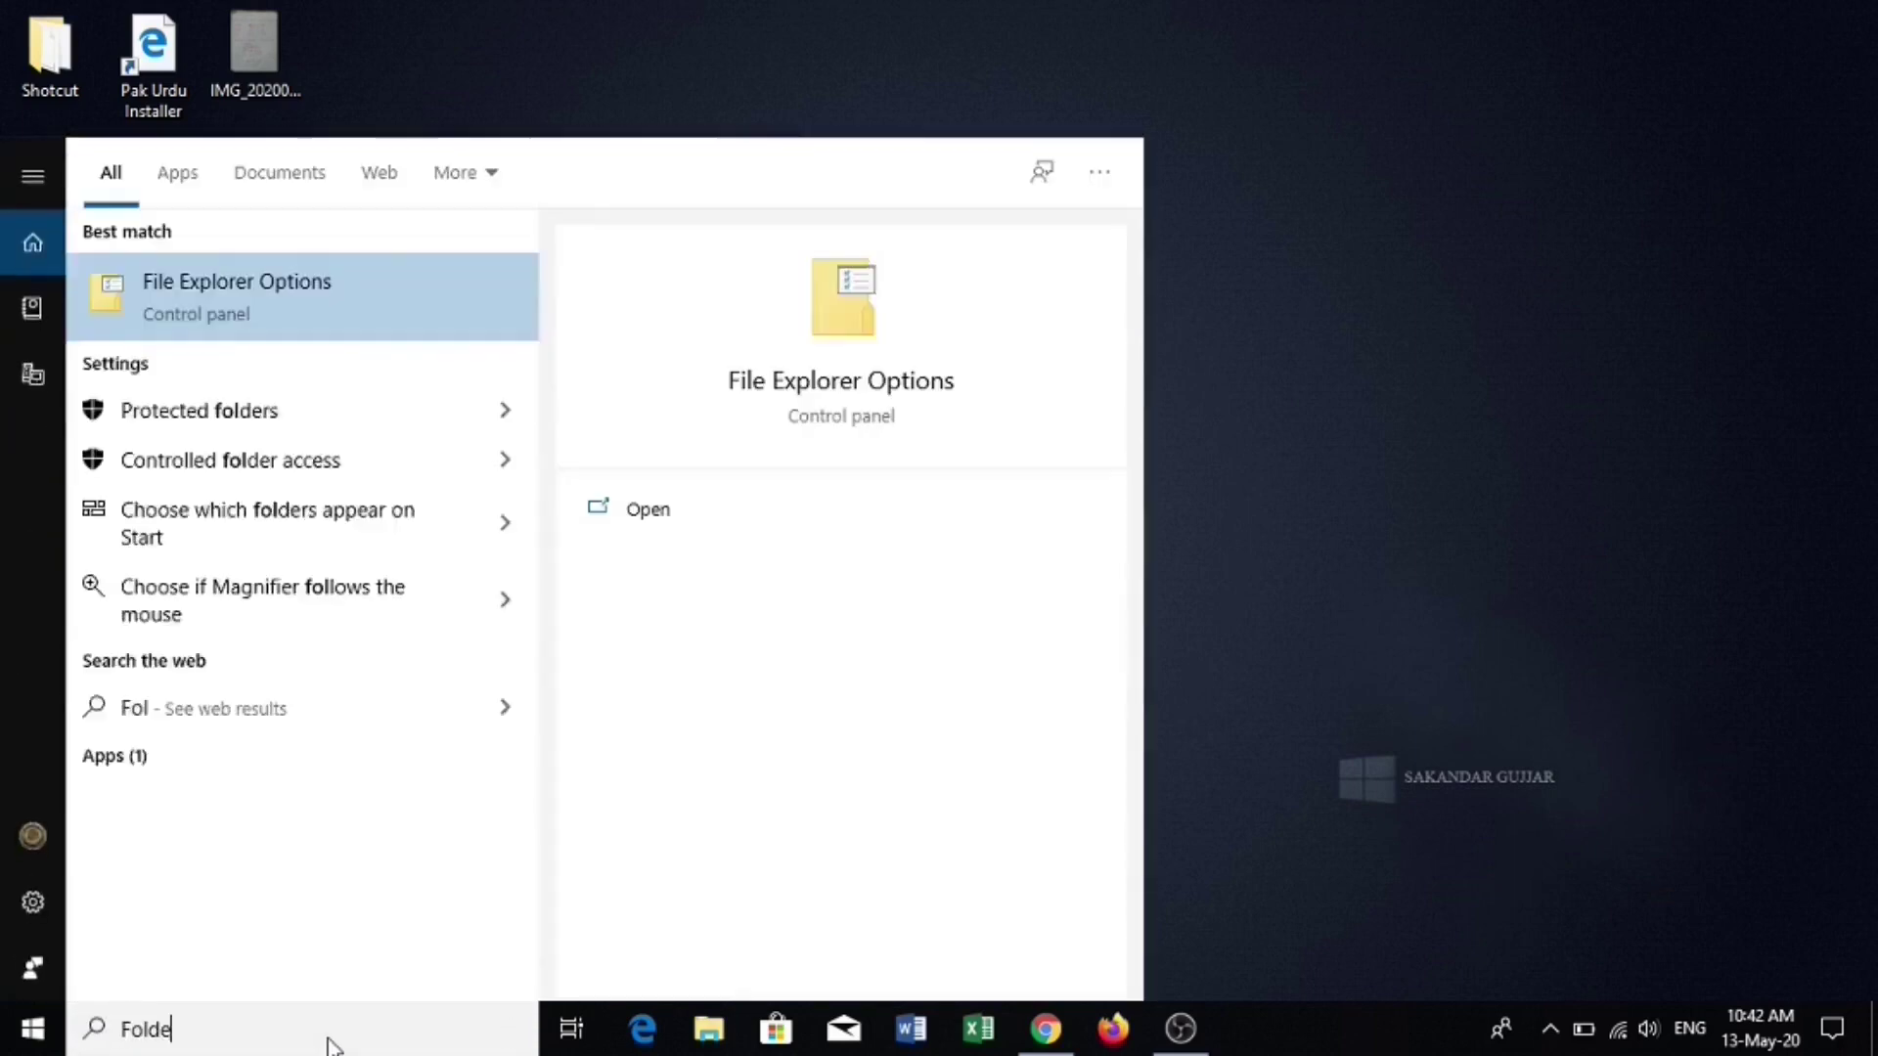
{"action": "left_click", "coordinate": [192, 305]}
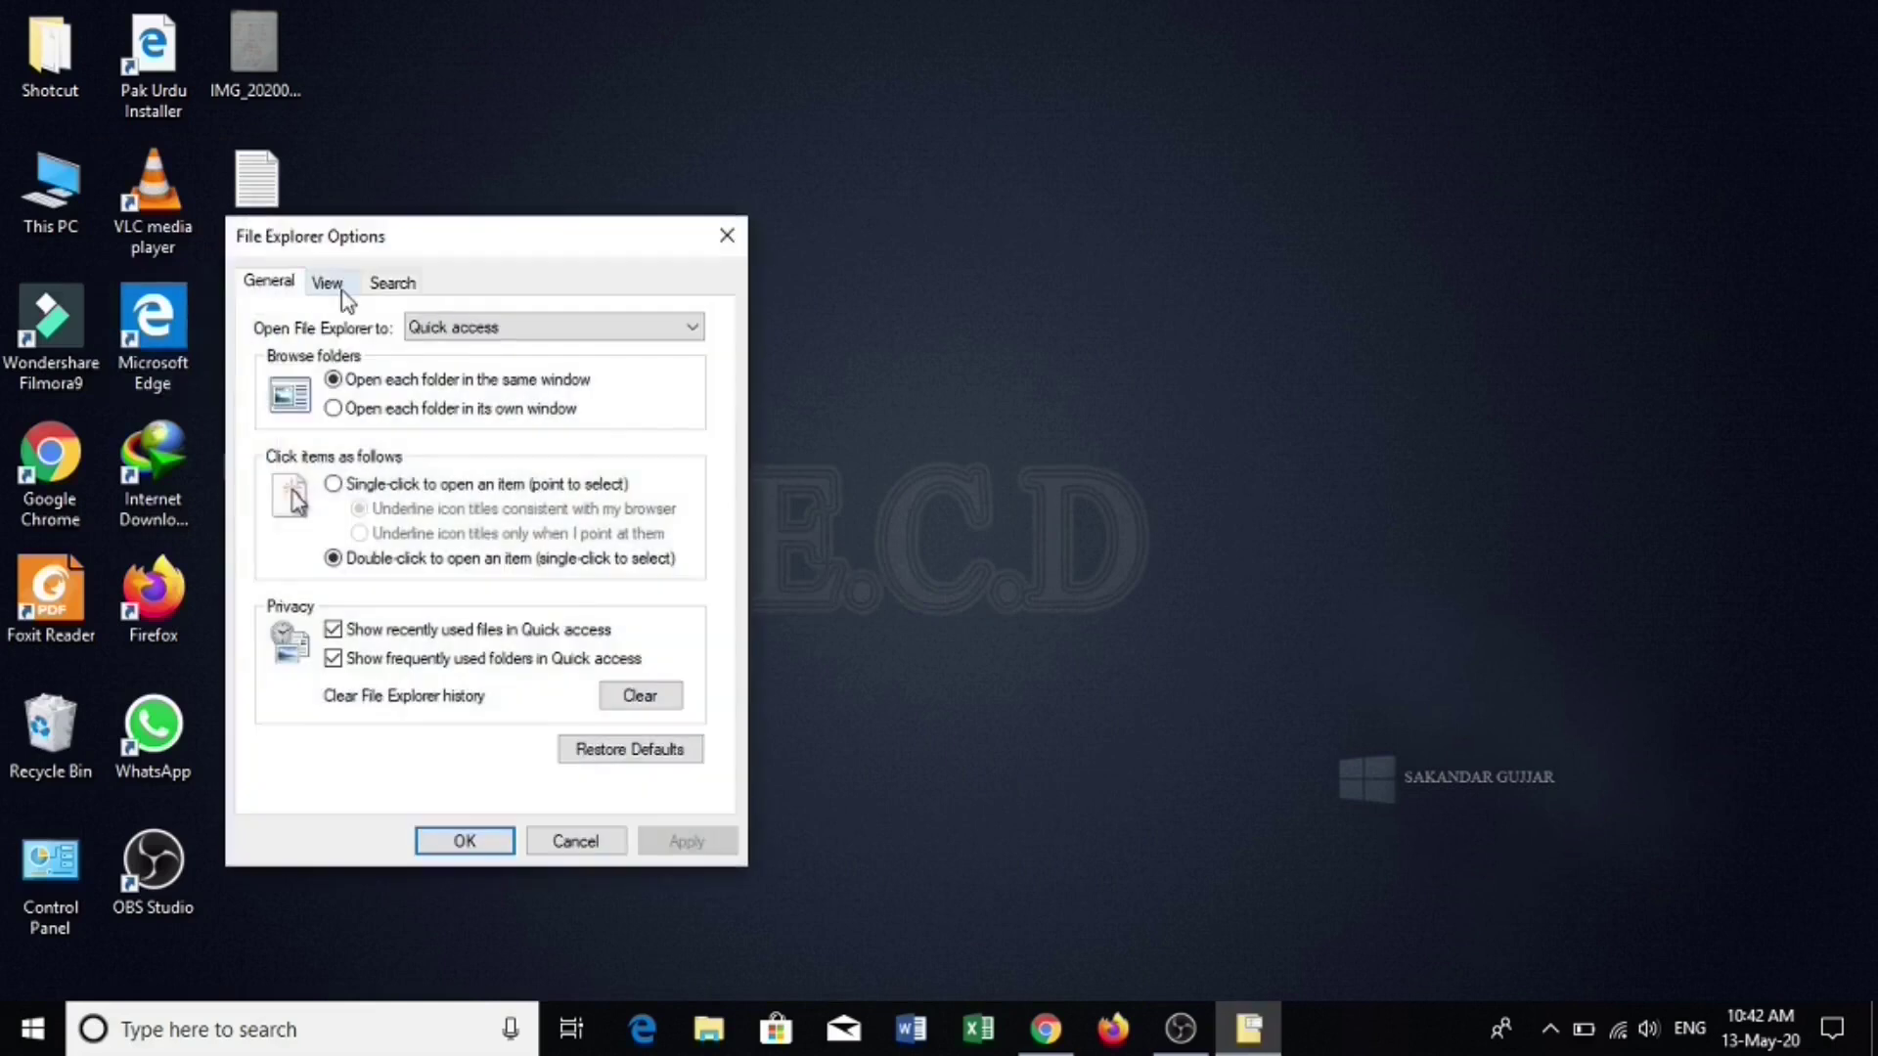
{"action": "left_click", "coordinate": [332, 285]}
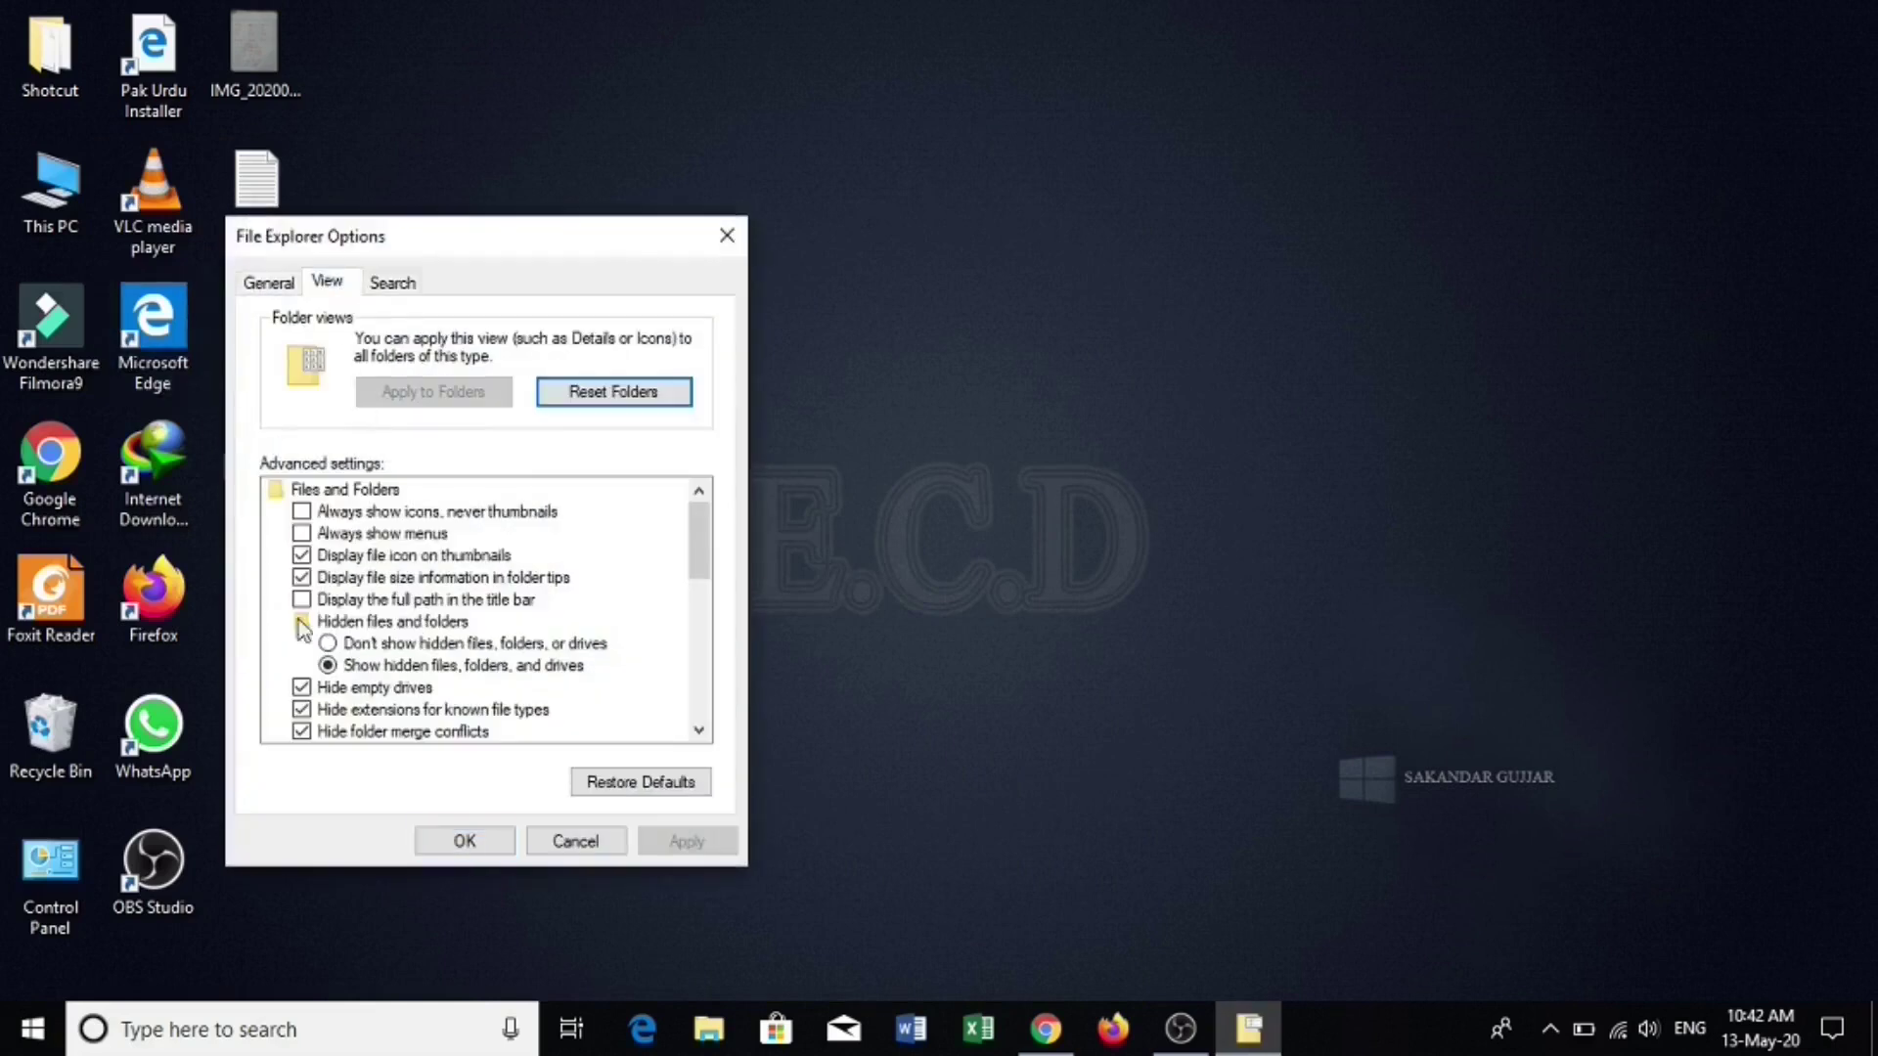
{"action": "left_click", "coordinate": [416, 646]}
{"action": "left_click", "coordinate": [329, 666]}
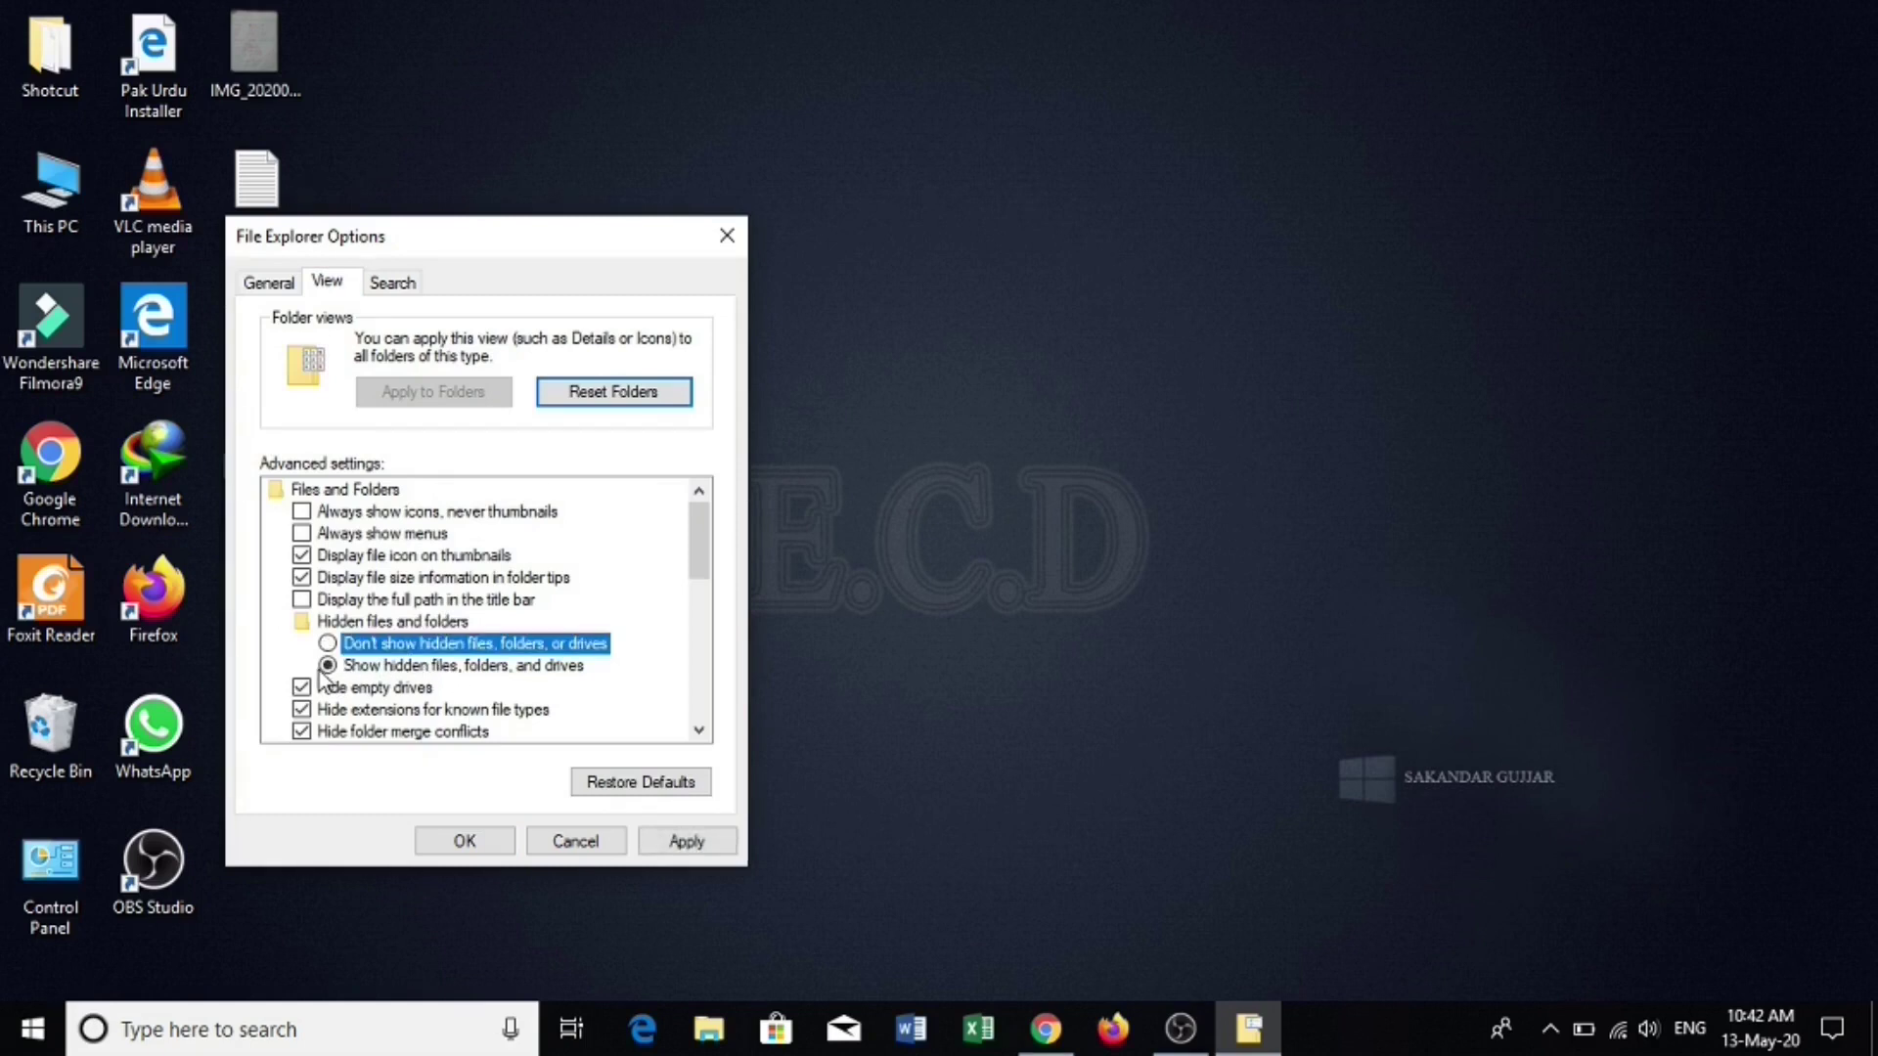
{"action": "left_click", "coordinate": [496, 843]}
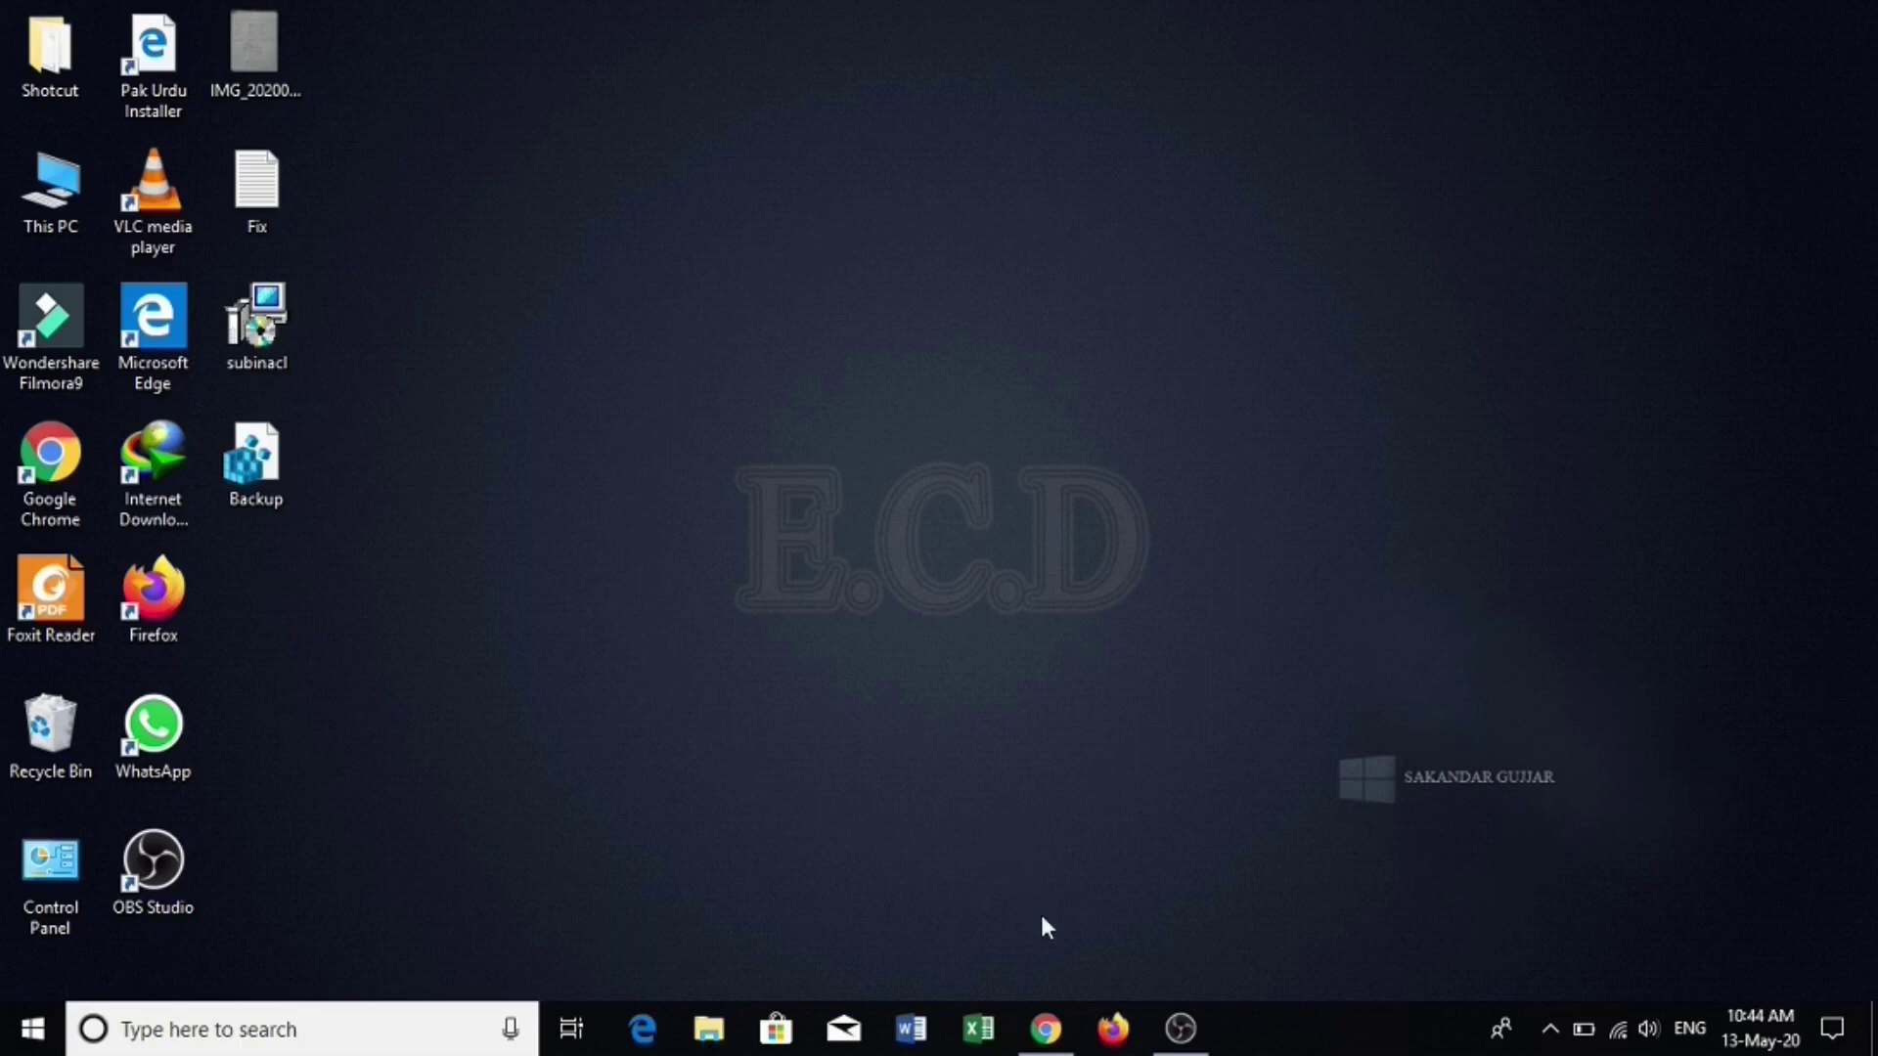
Switch to Chrome, open the Text File link in the YouTube video description, and copy the zee.gl link from the post
{"action": "left_click", "coordinate": [1045, 1027]}
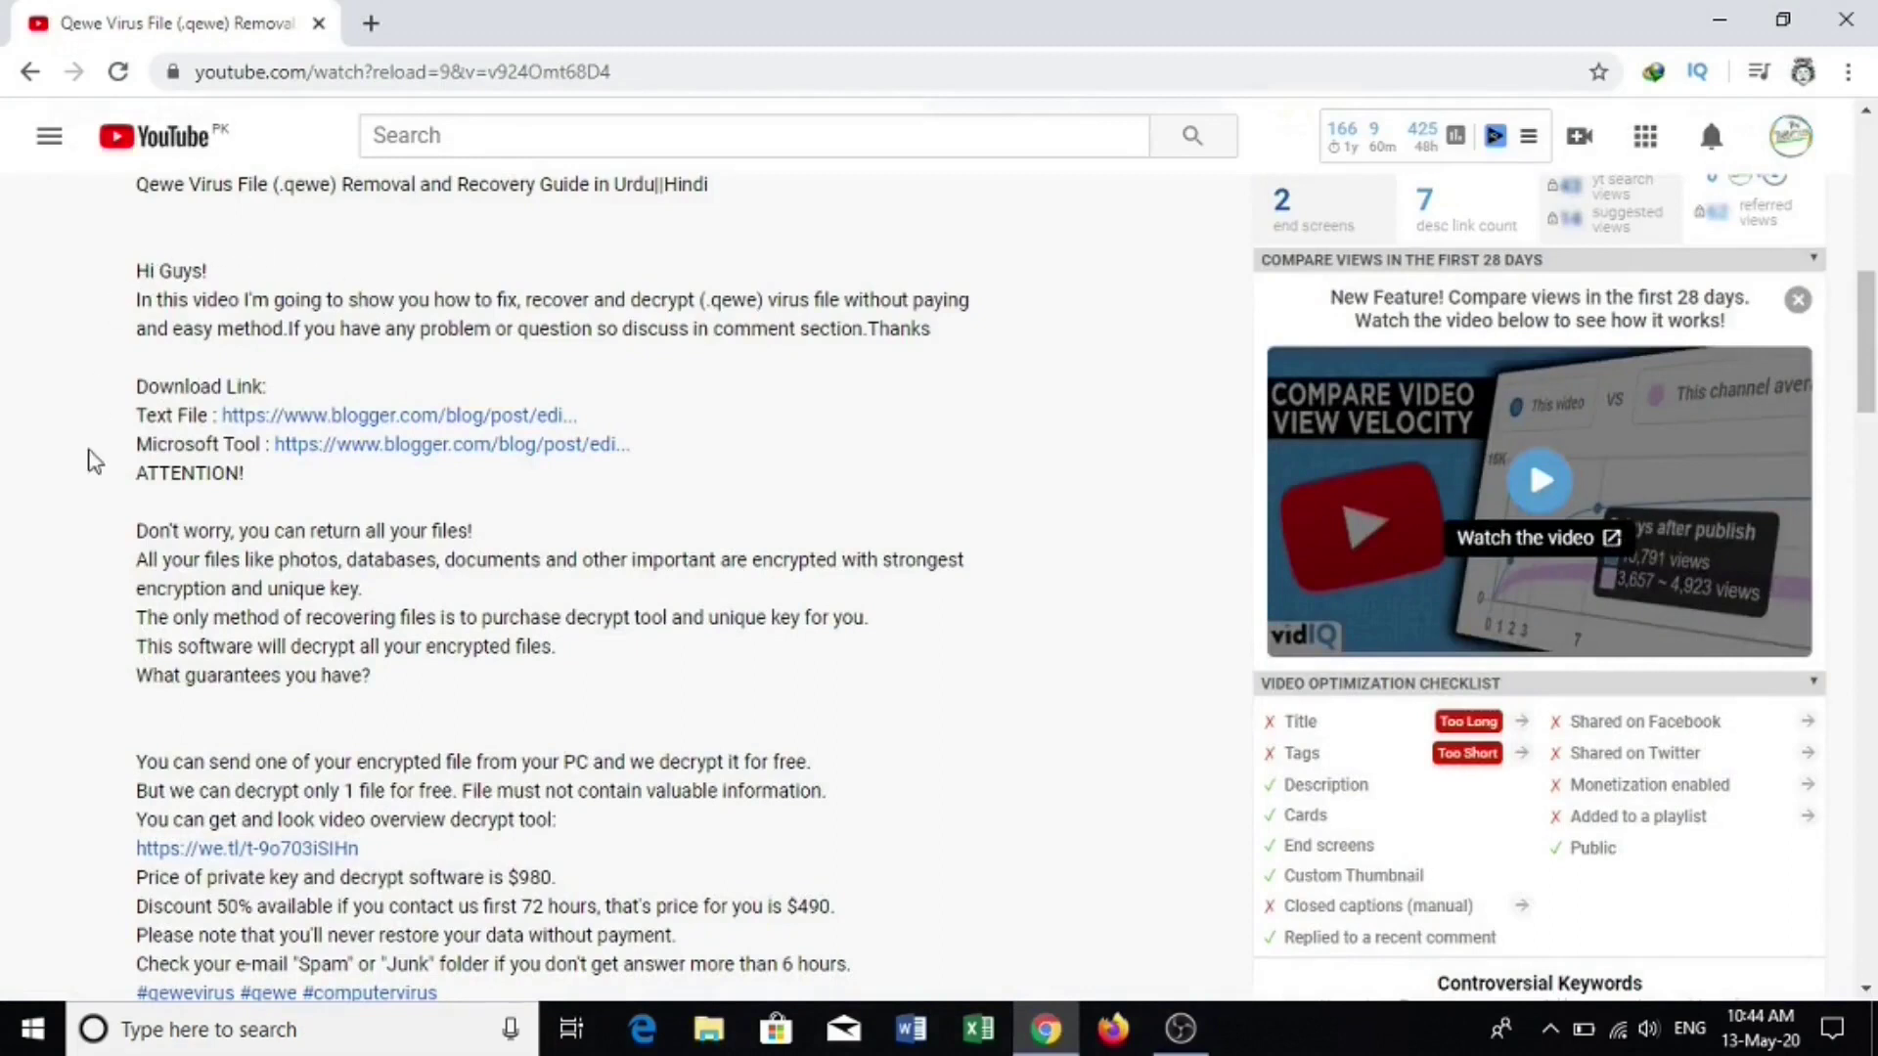
{"action": "left_click", "coordinate": [379, 419]}
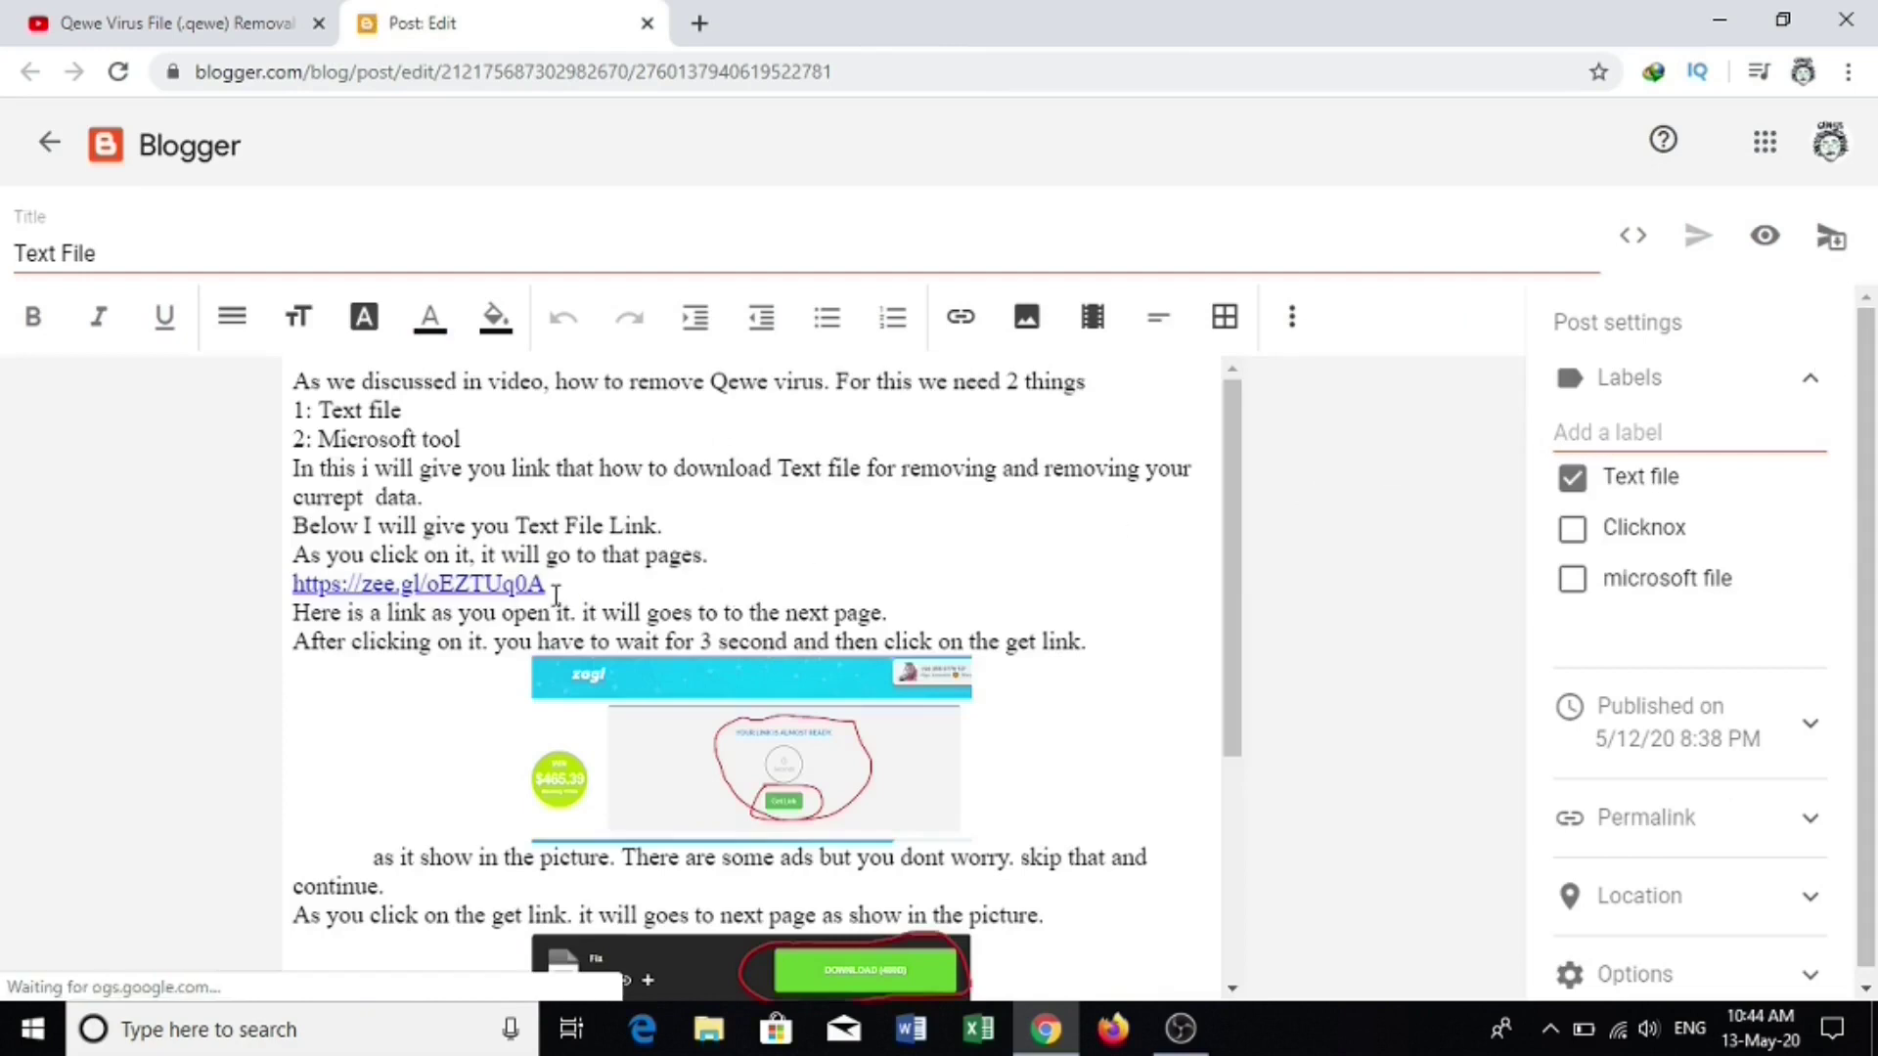
{"action": "left_click_drag", "start_coordinate": [549, 587], "coordinate": [287, 594]}
{"action": "key", "text": "ctrl+c"}
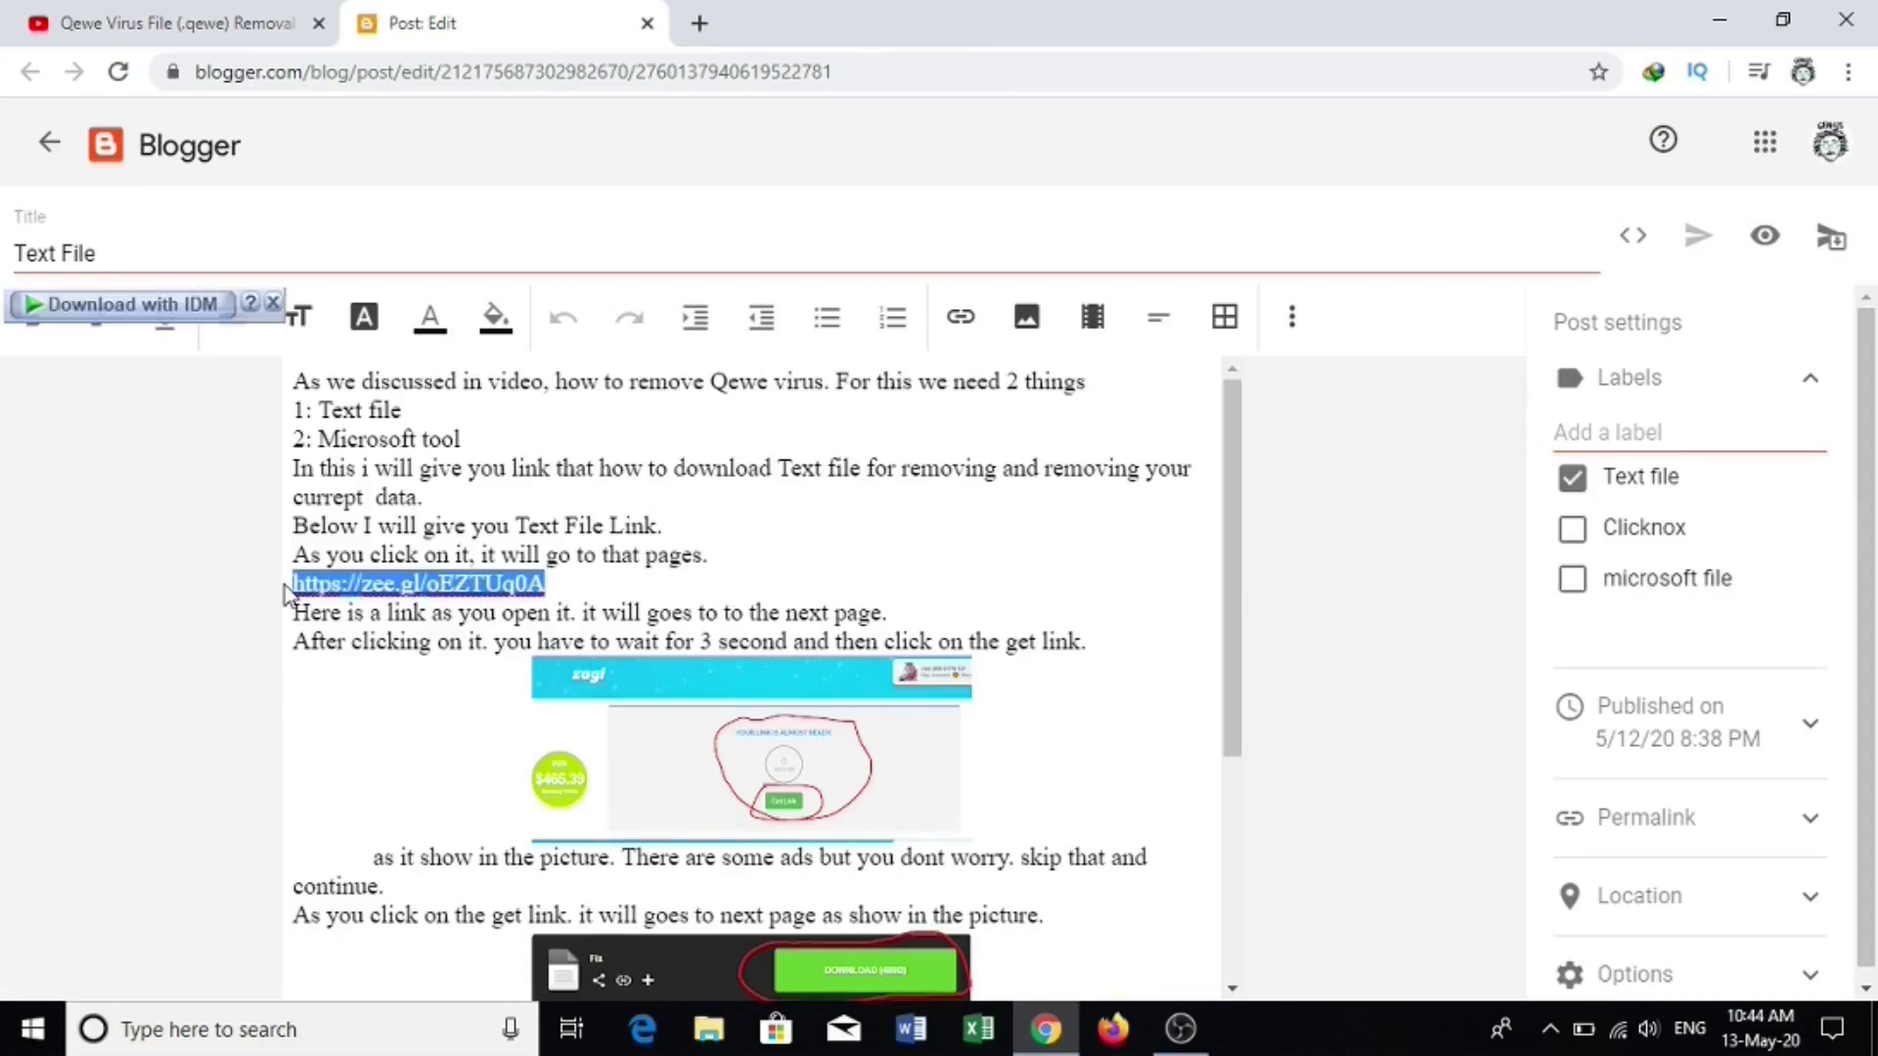
Follow the copied link in a new tab to the Fix.txt download page, closing the pop-up and finally both the download and post tabs
{"action": "left_click", "coordinate": [700, 23]}
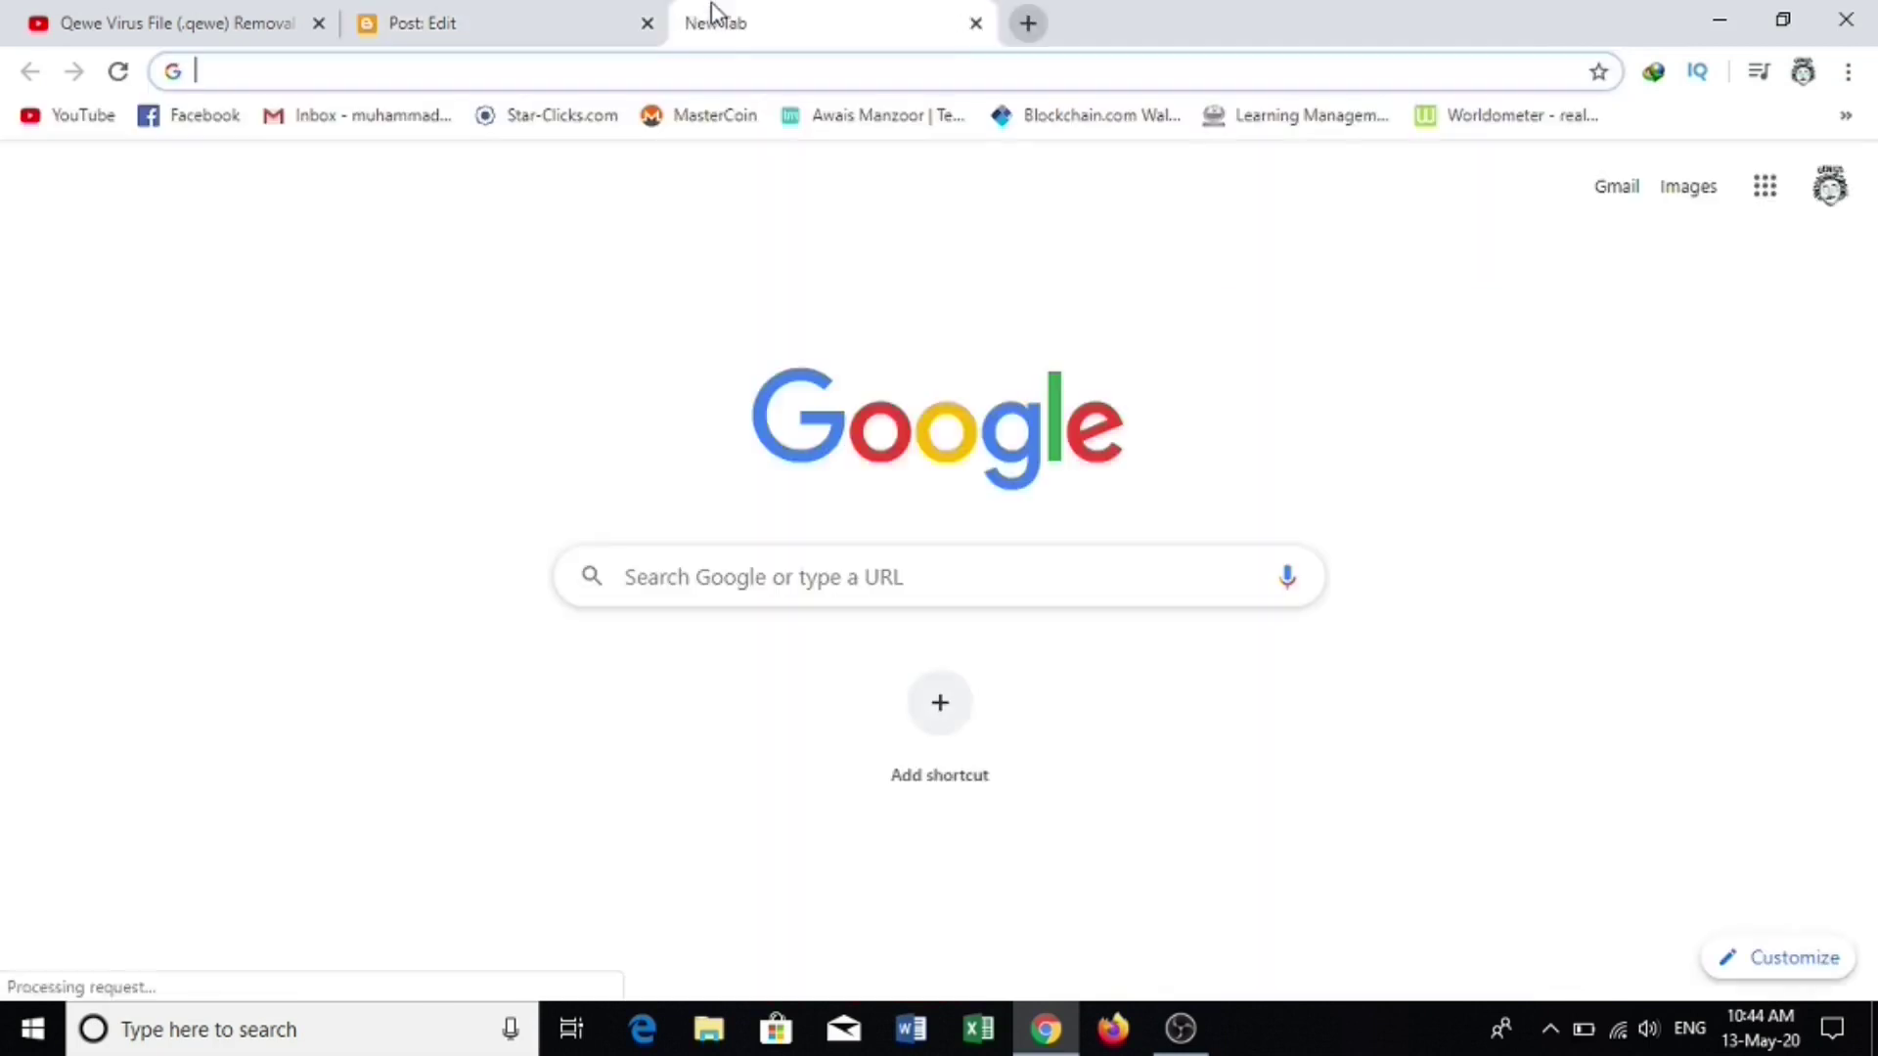
{"action": "key", "text": "ctrl+v"}
{"action": "key", "text": "Return"}
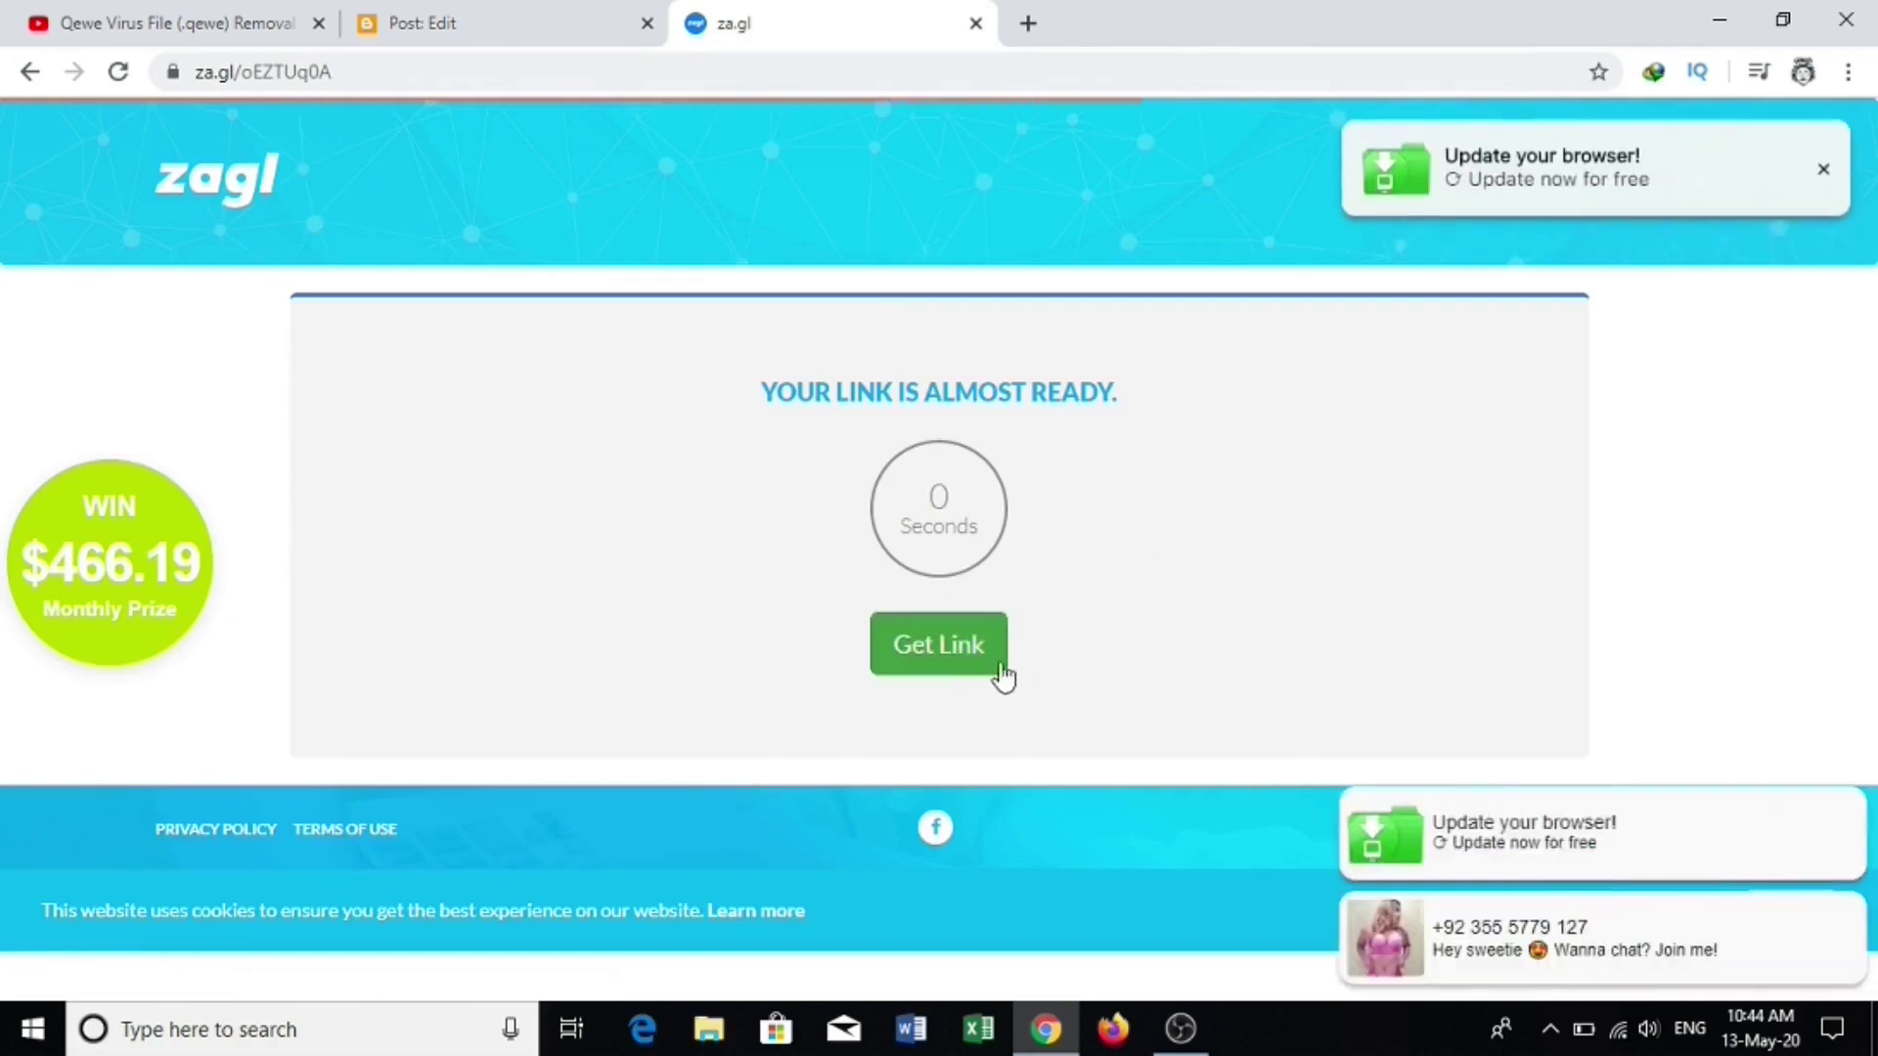
{"action": "left_click", "coordinate": [966, 663]}
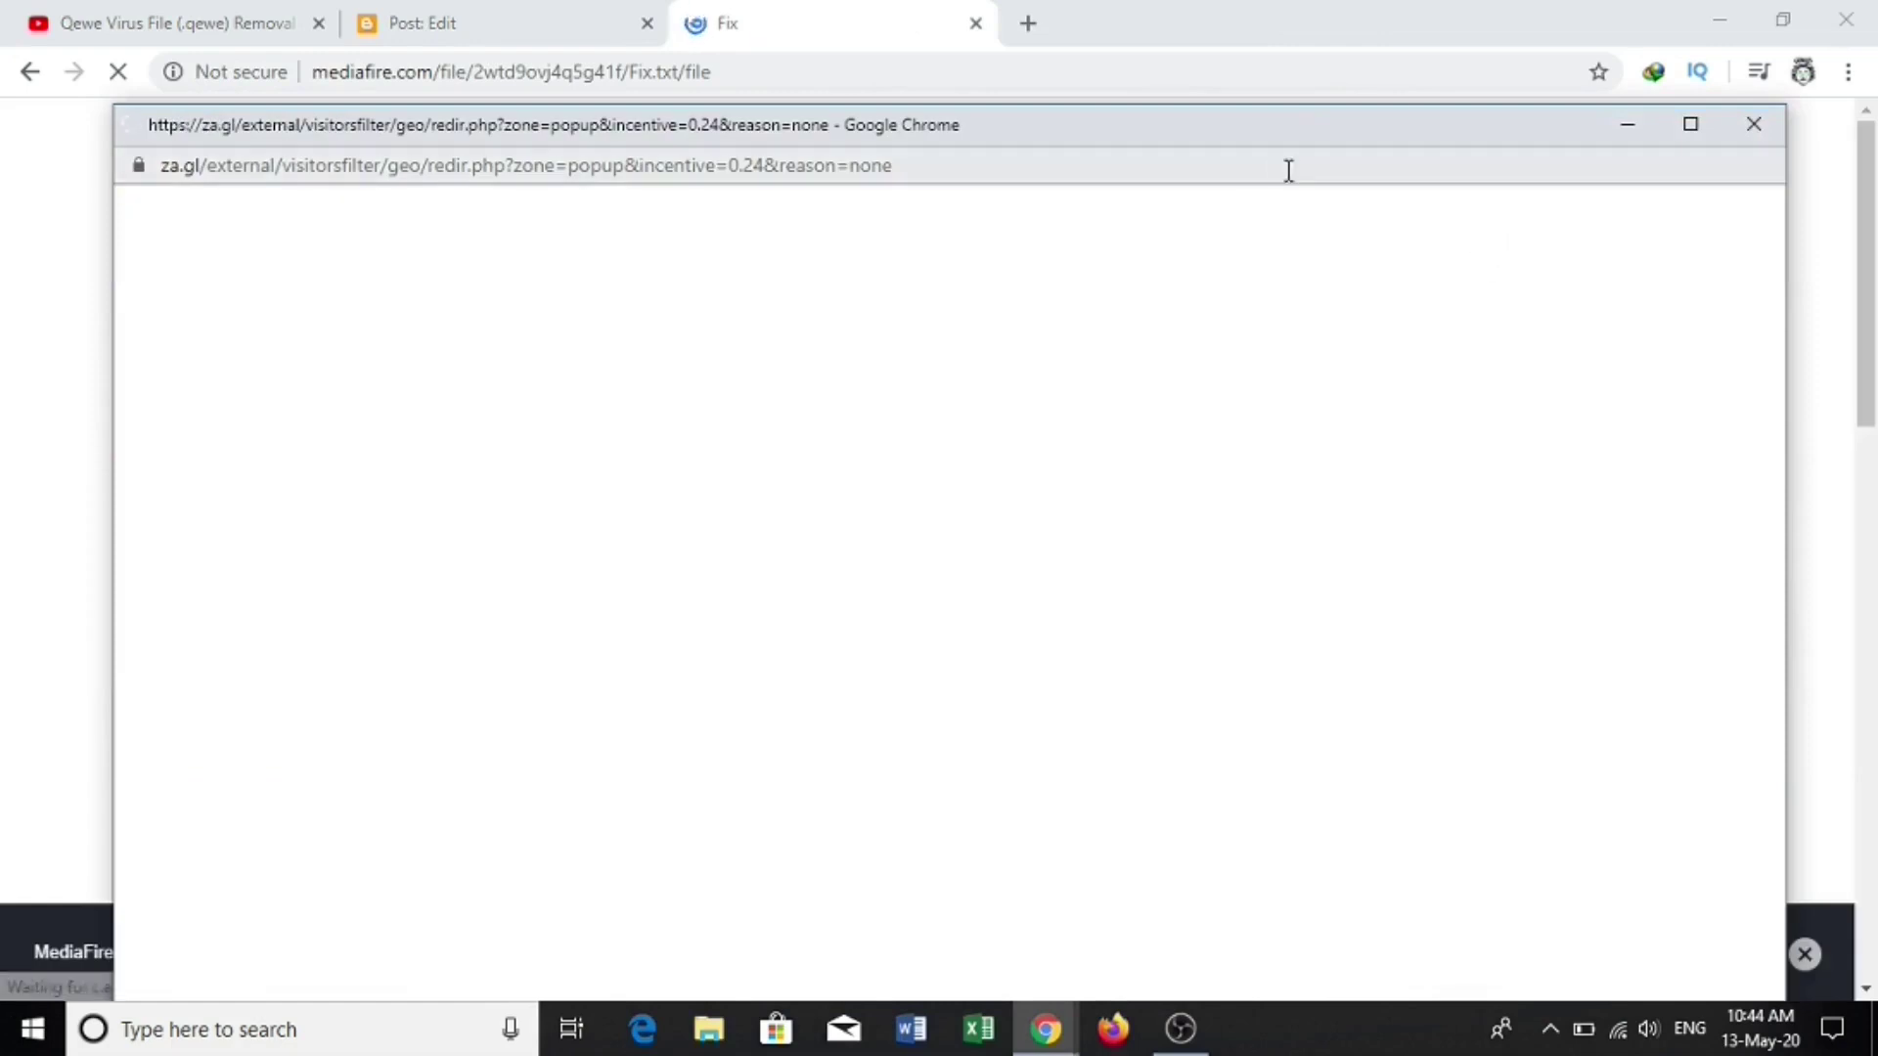
{"action": "left_click", "coordinate": [1753, 125]}
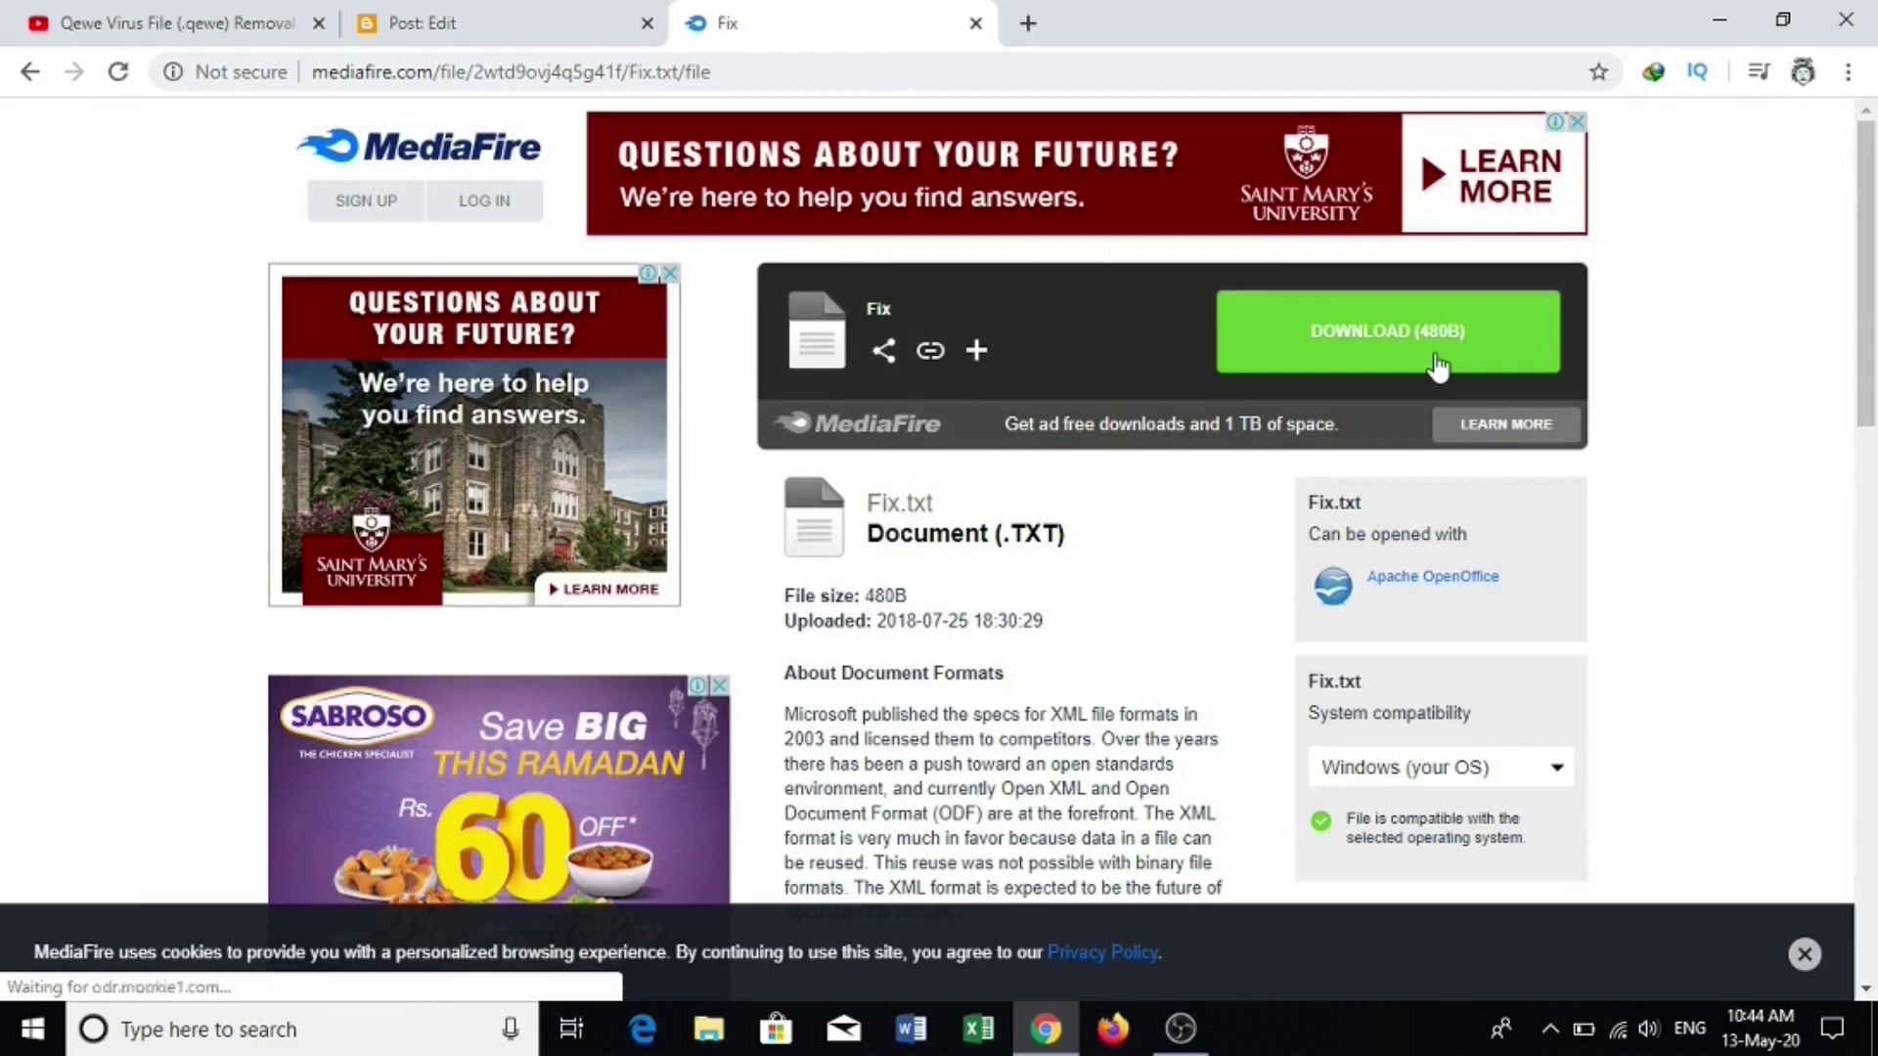
{"action": "left_click", "coordinate": [975, 23]}
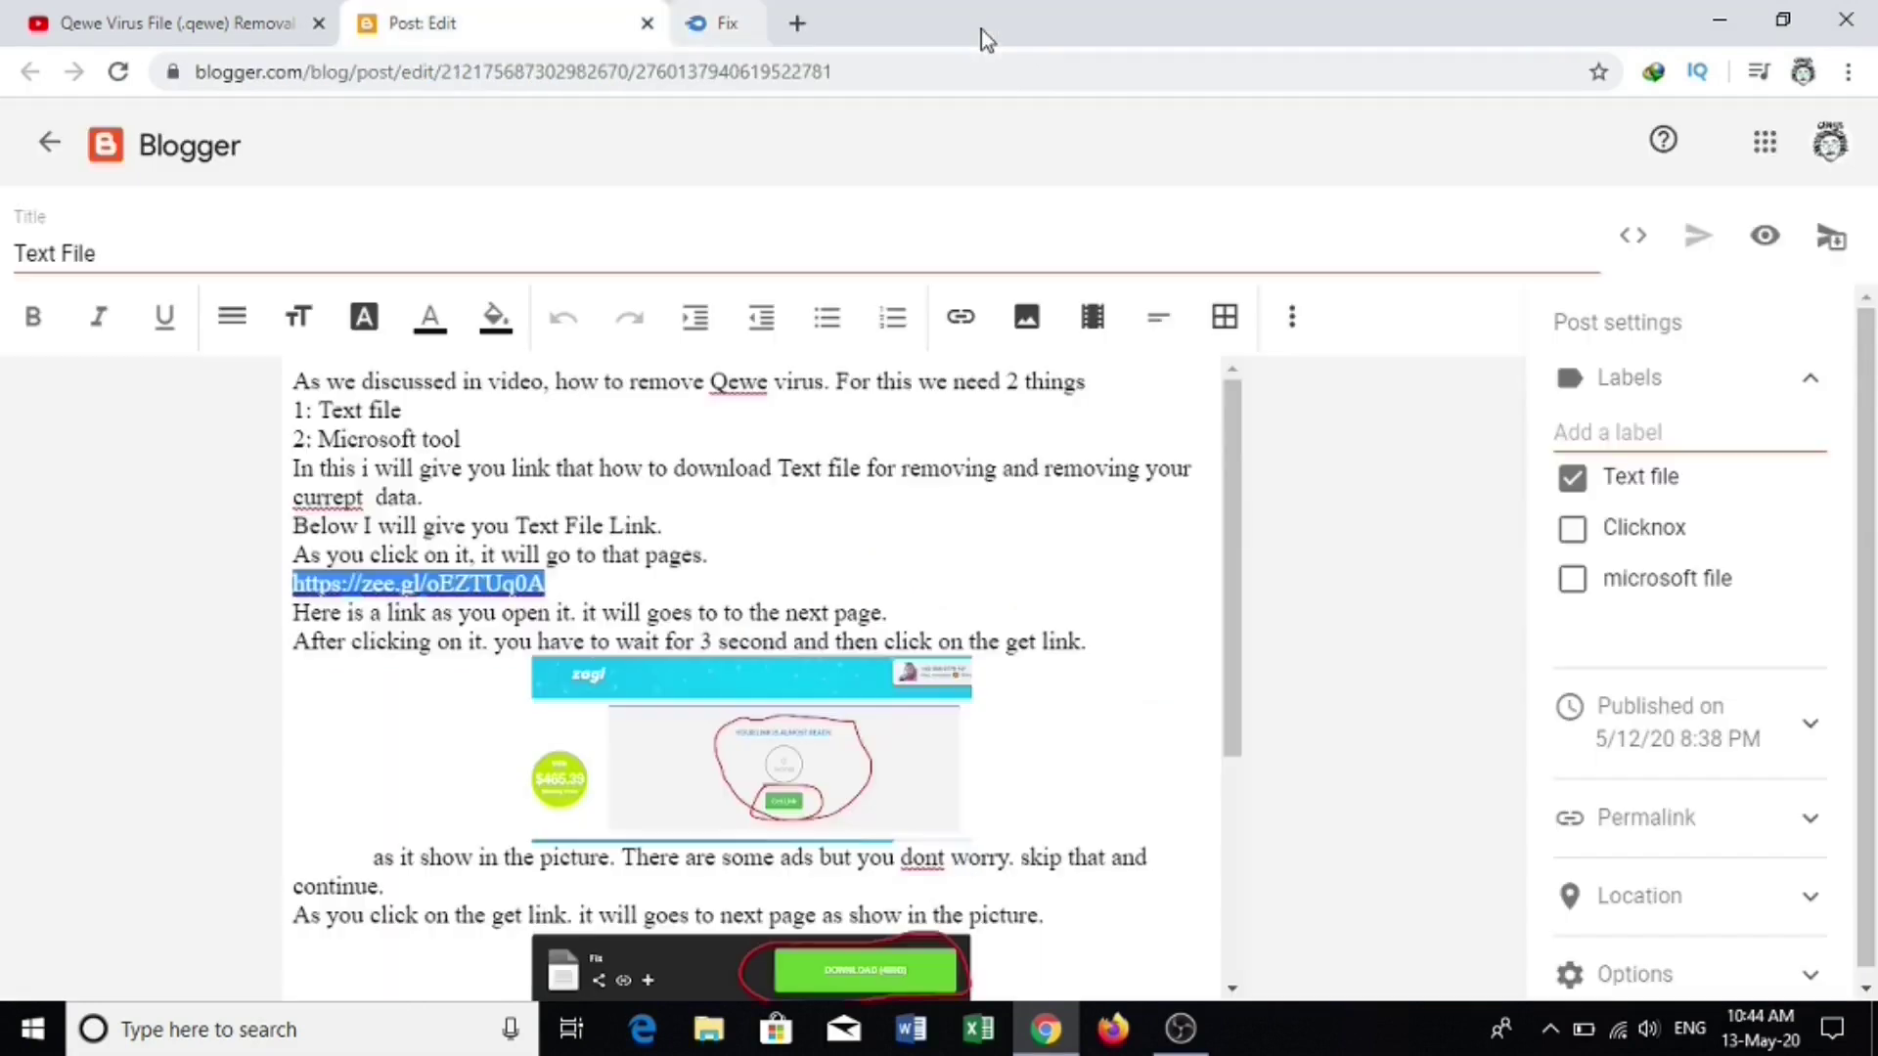
{"action": "left_click", "coordinate": [647, 24]}
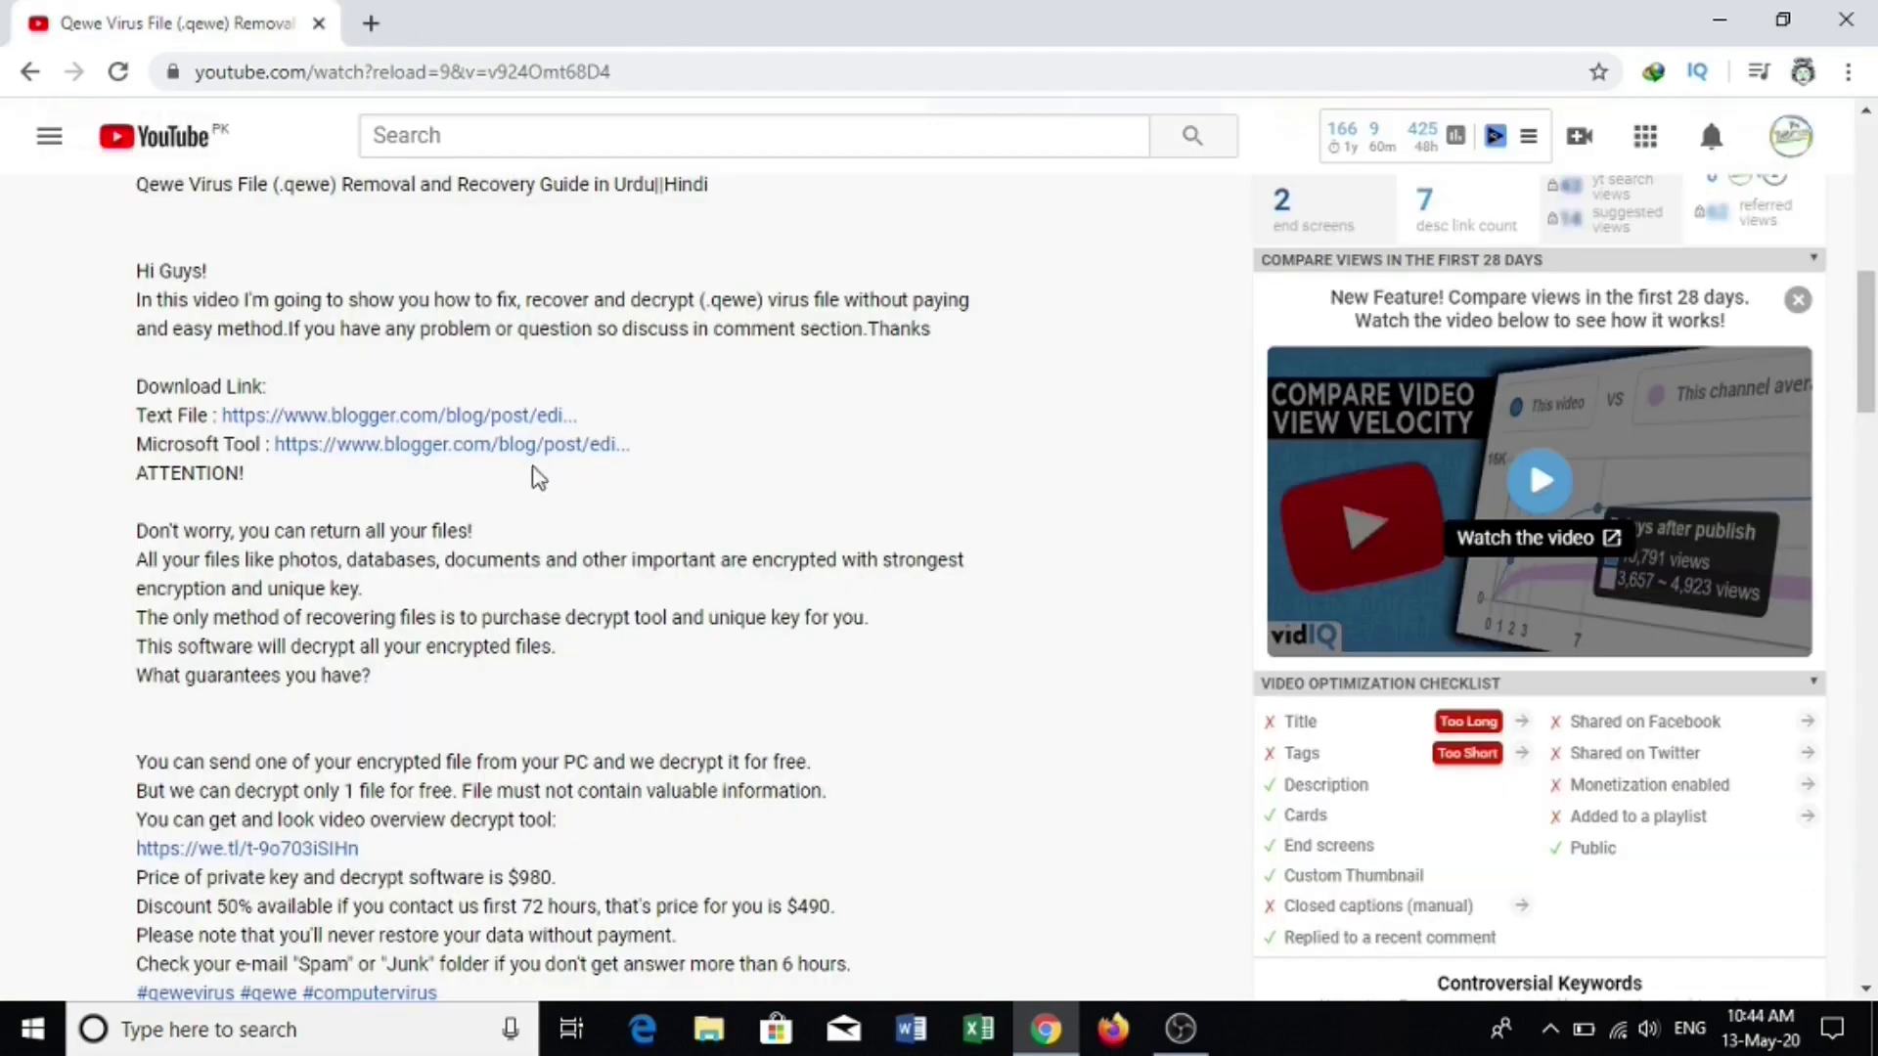
Open the Microsoft Tool link in the video description and copy the zee.gl link from the post
{"action": "left_click", "coordinate": [496, 452]}
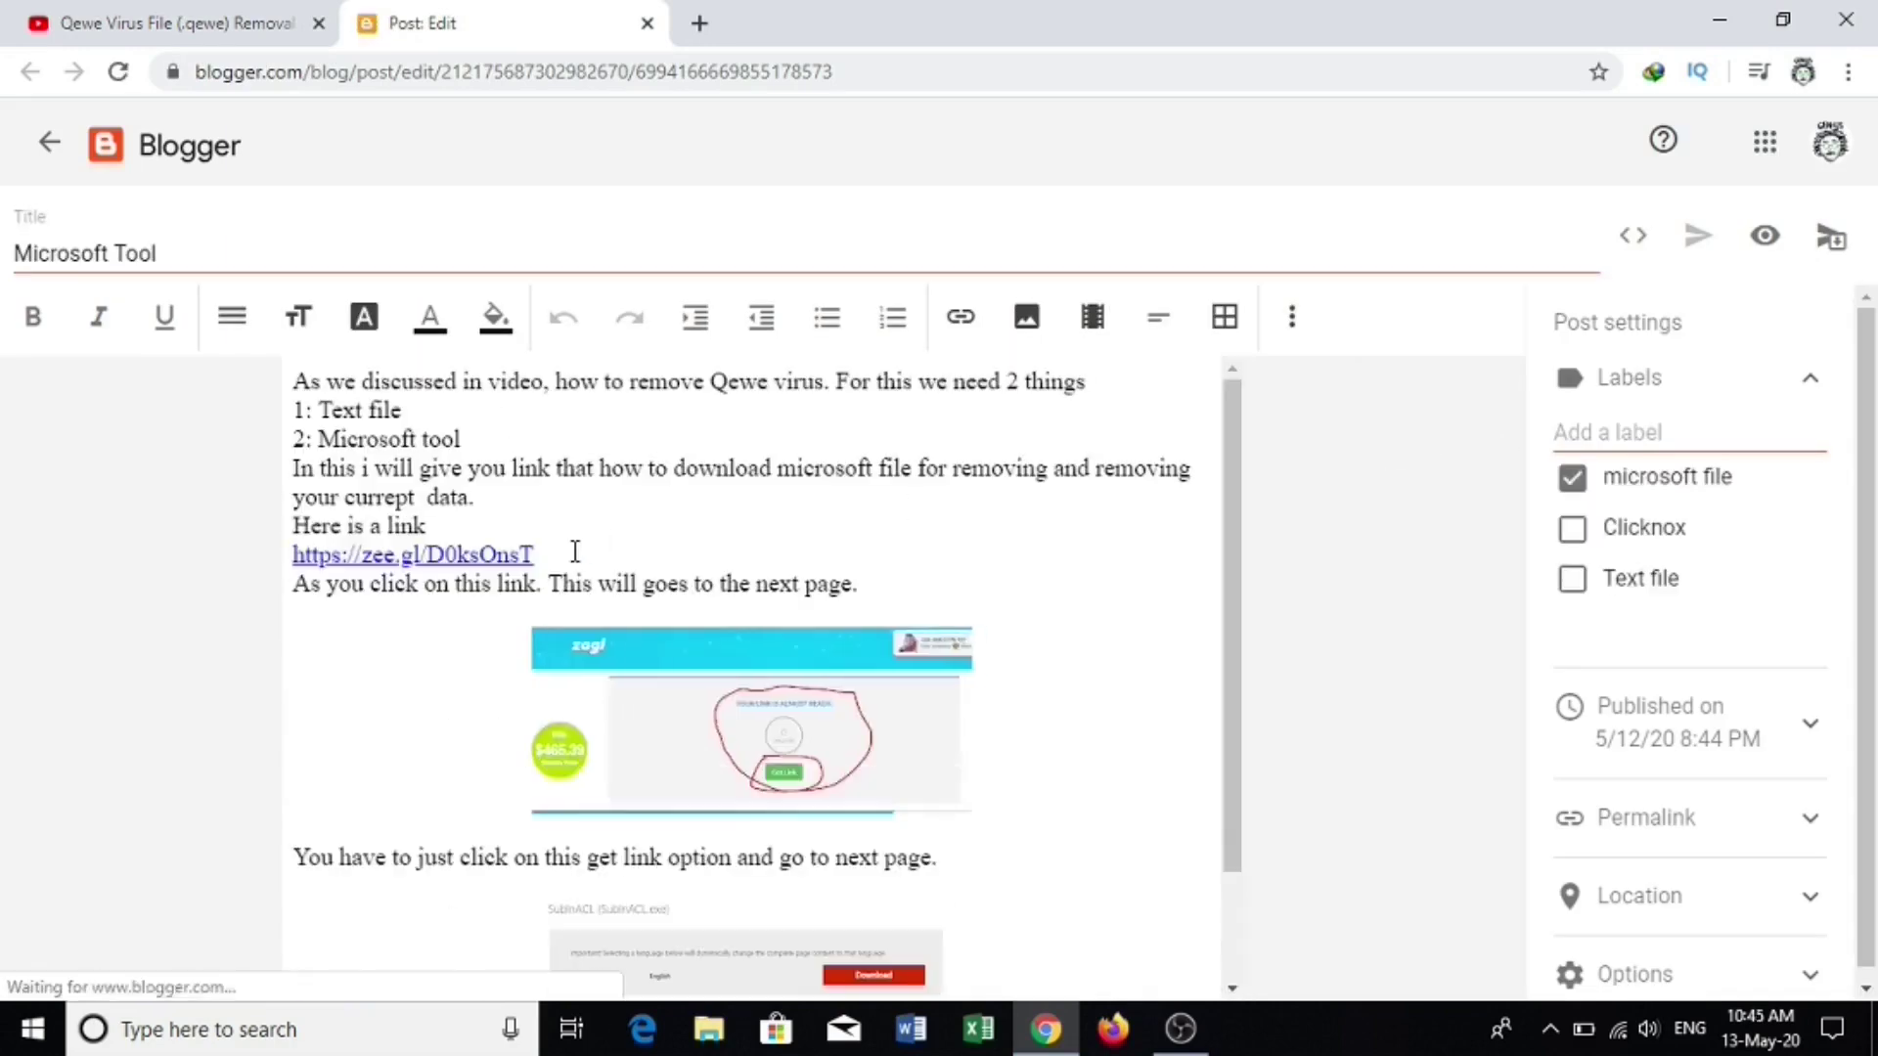
{"action": "left_click_drag", "start_coordinate": [559, 553], "coordinate": [296, 555]}
{"action": "key", "text": "ctrl+c"}
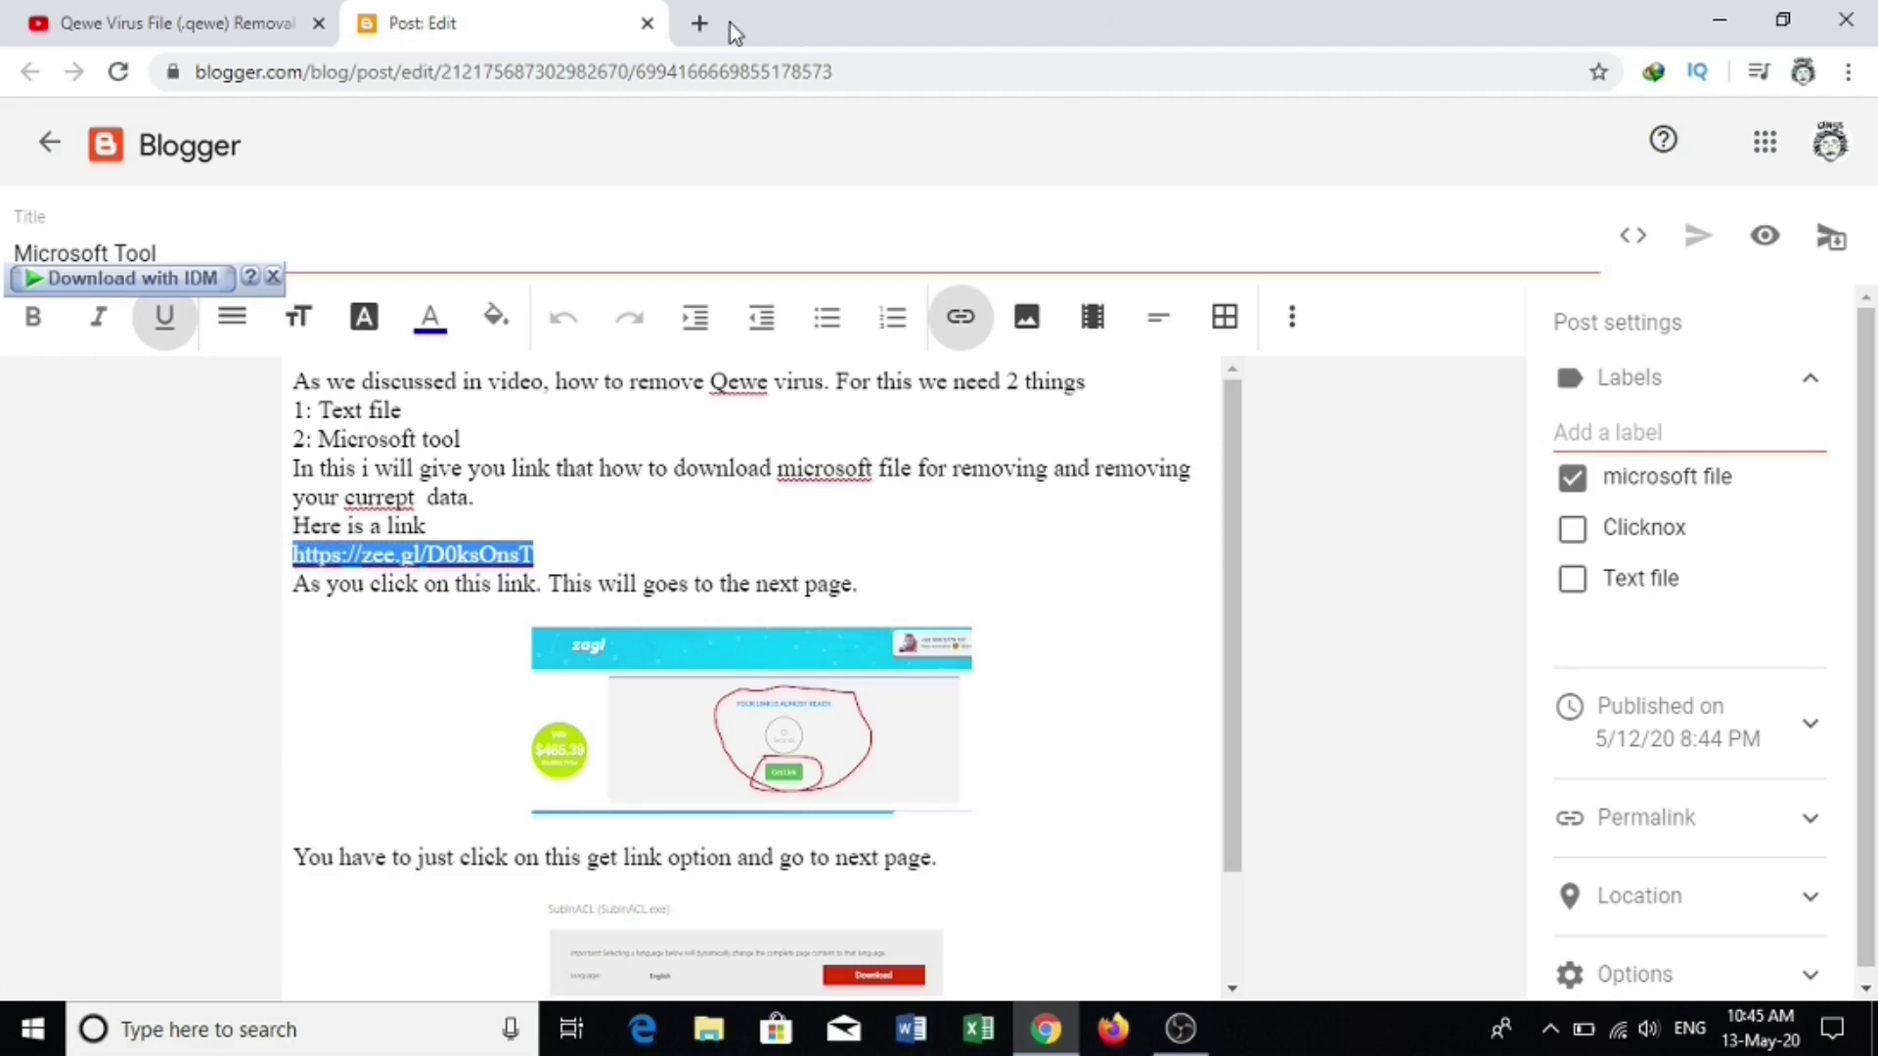
Follow the copied Microsoft Tool link in a new tab to the SubInACL download page and close the pop-up window
{"action": "left_click", "coordinate": [699, 22]}
{"action": "key", "text": "ctrl+v"}
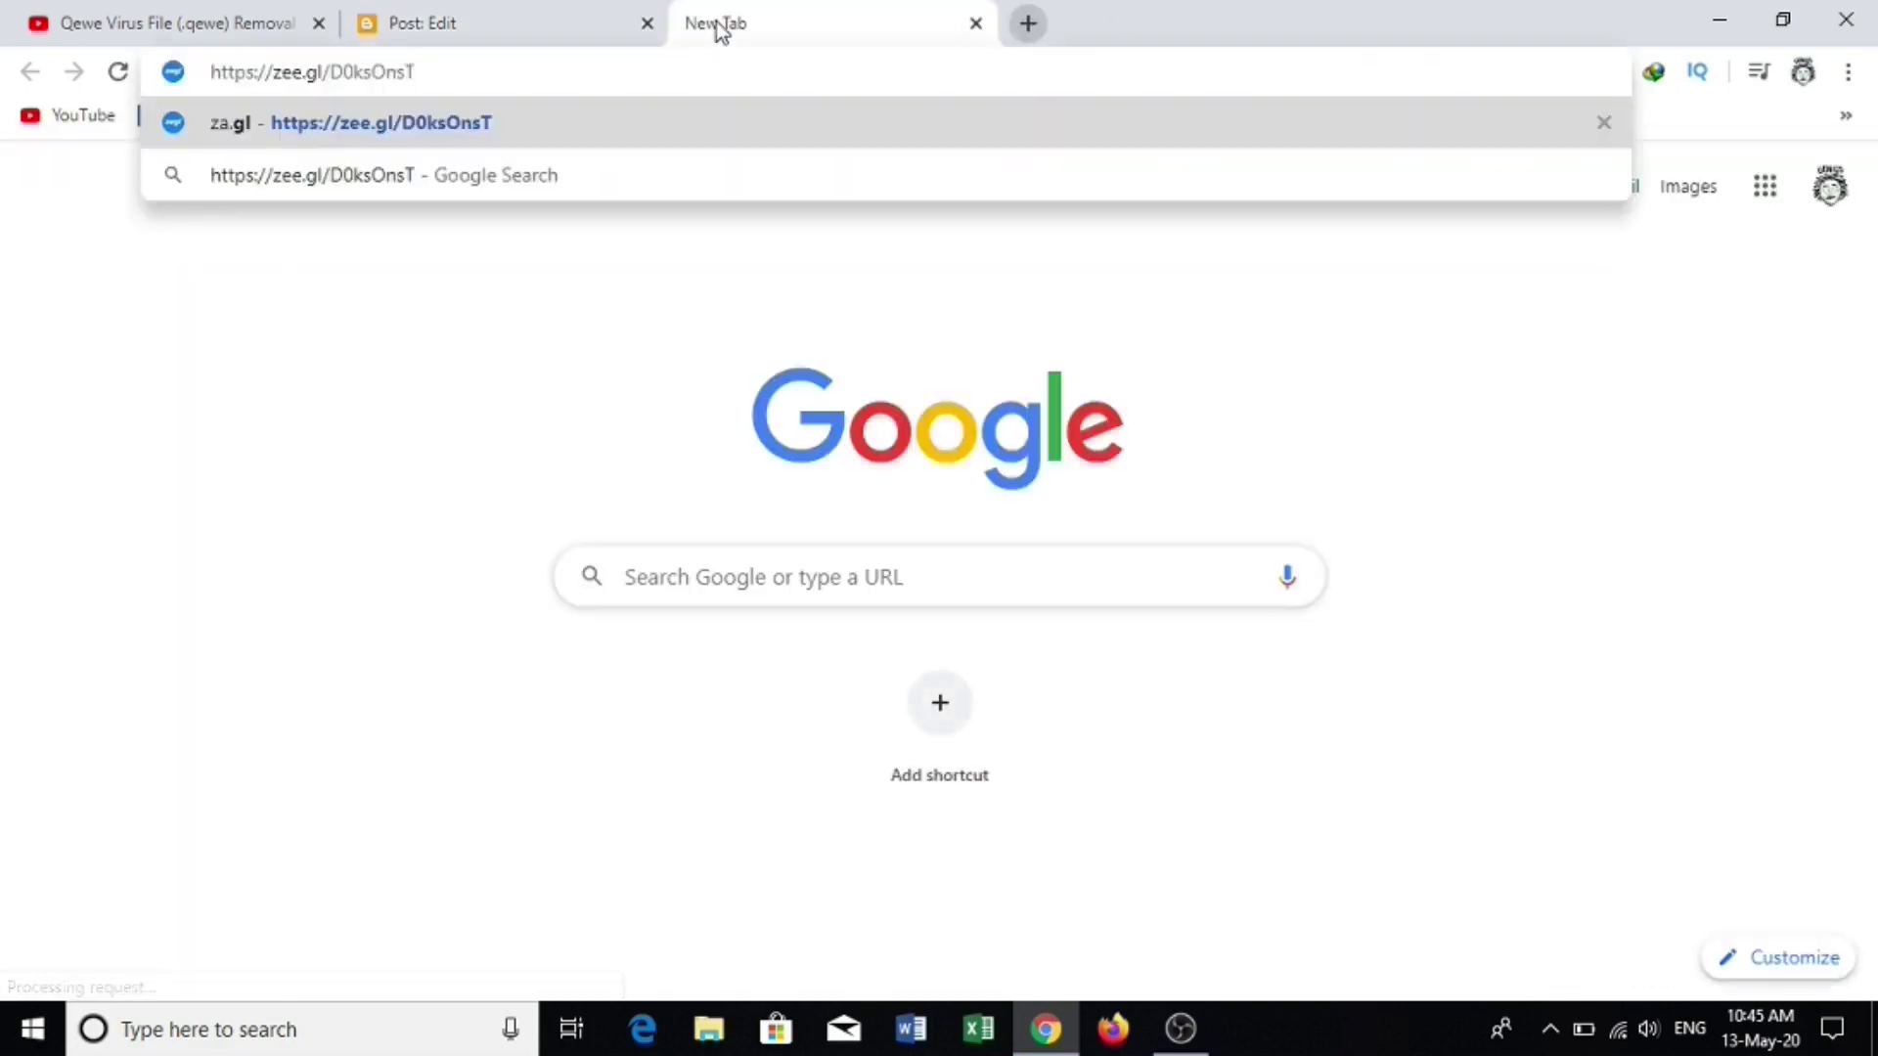
{"action": "key", "text": "Return"}
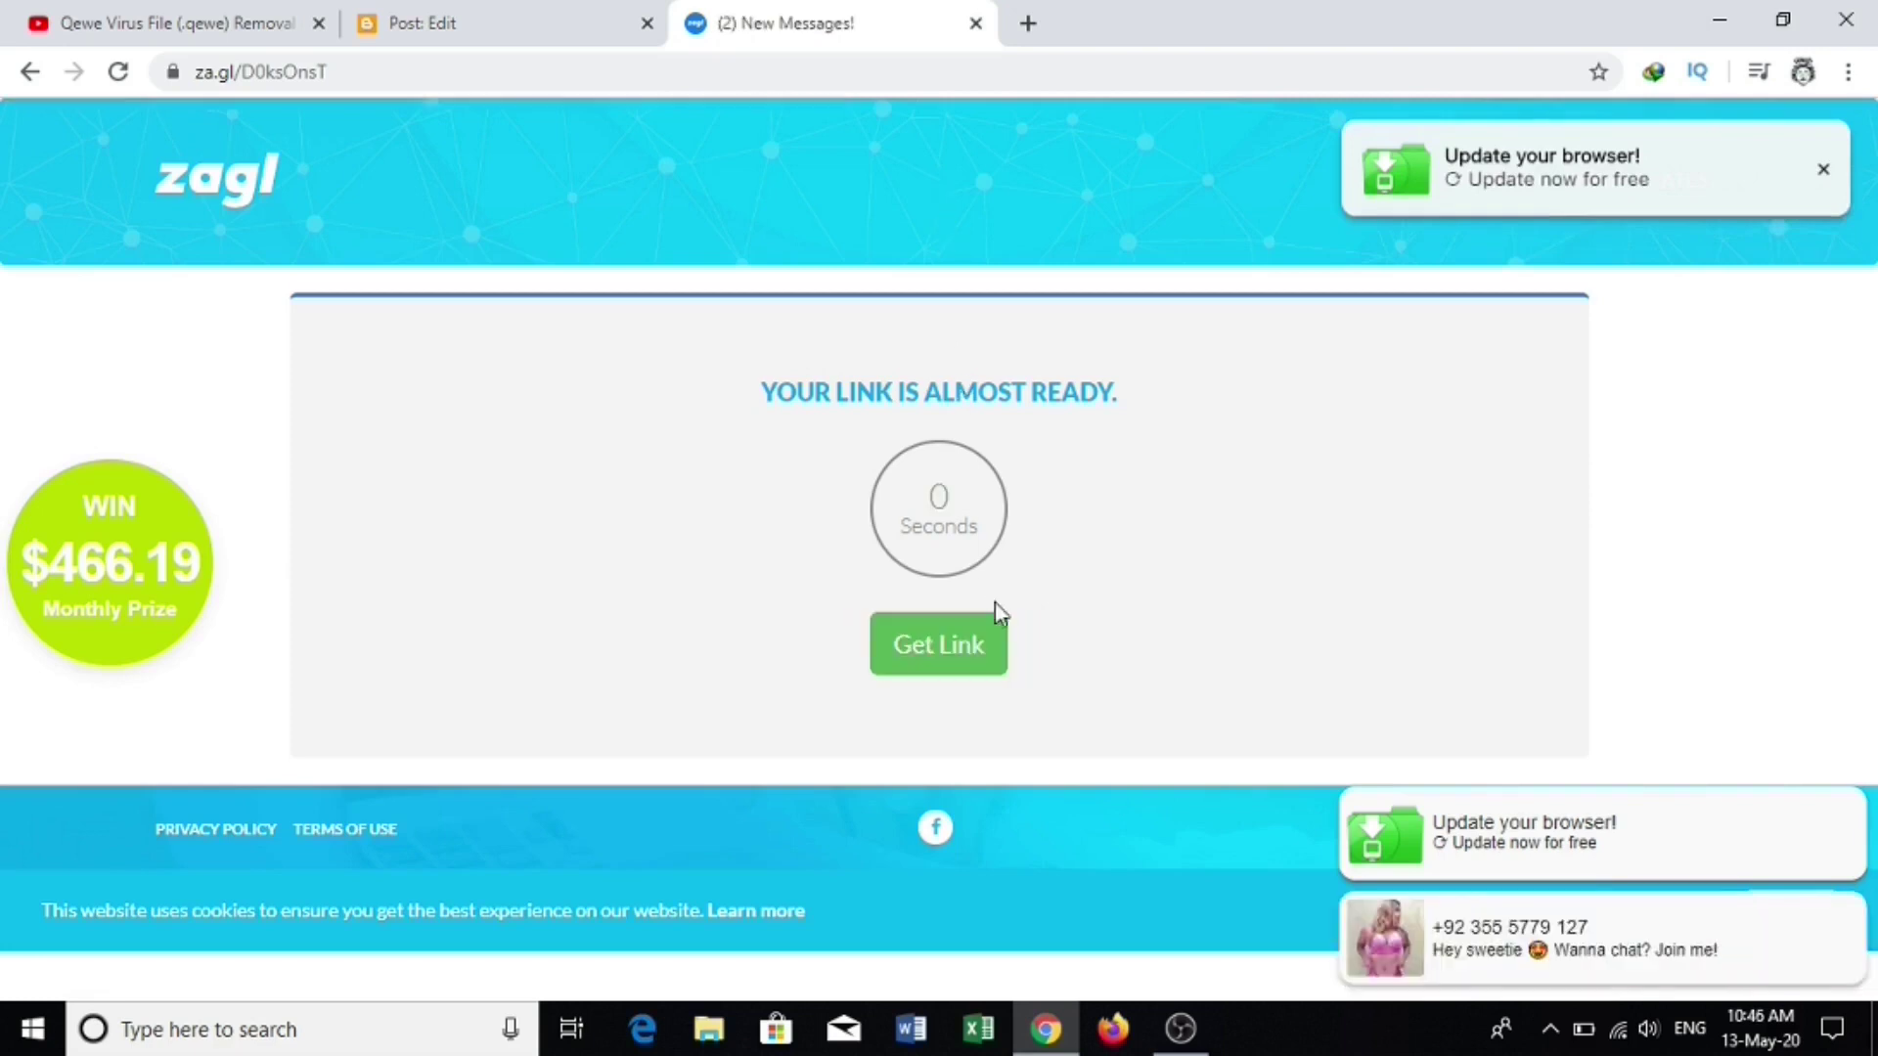
{"action": "left_click", "coordinate": [956, 646]}
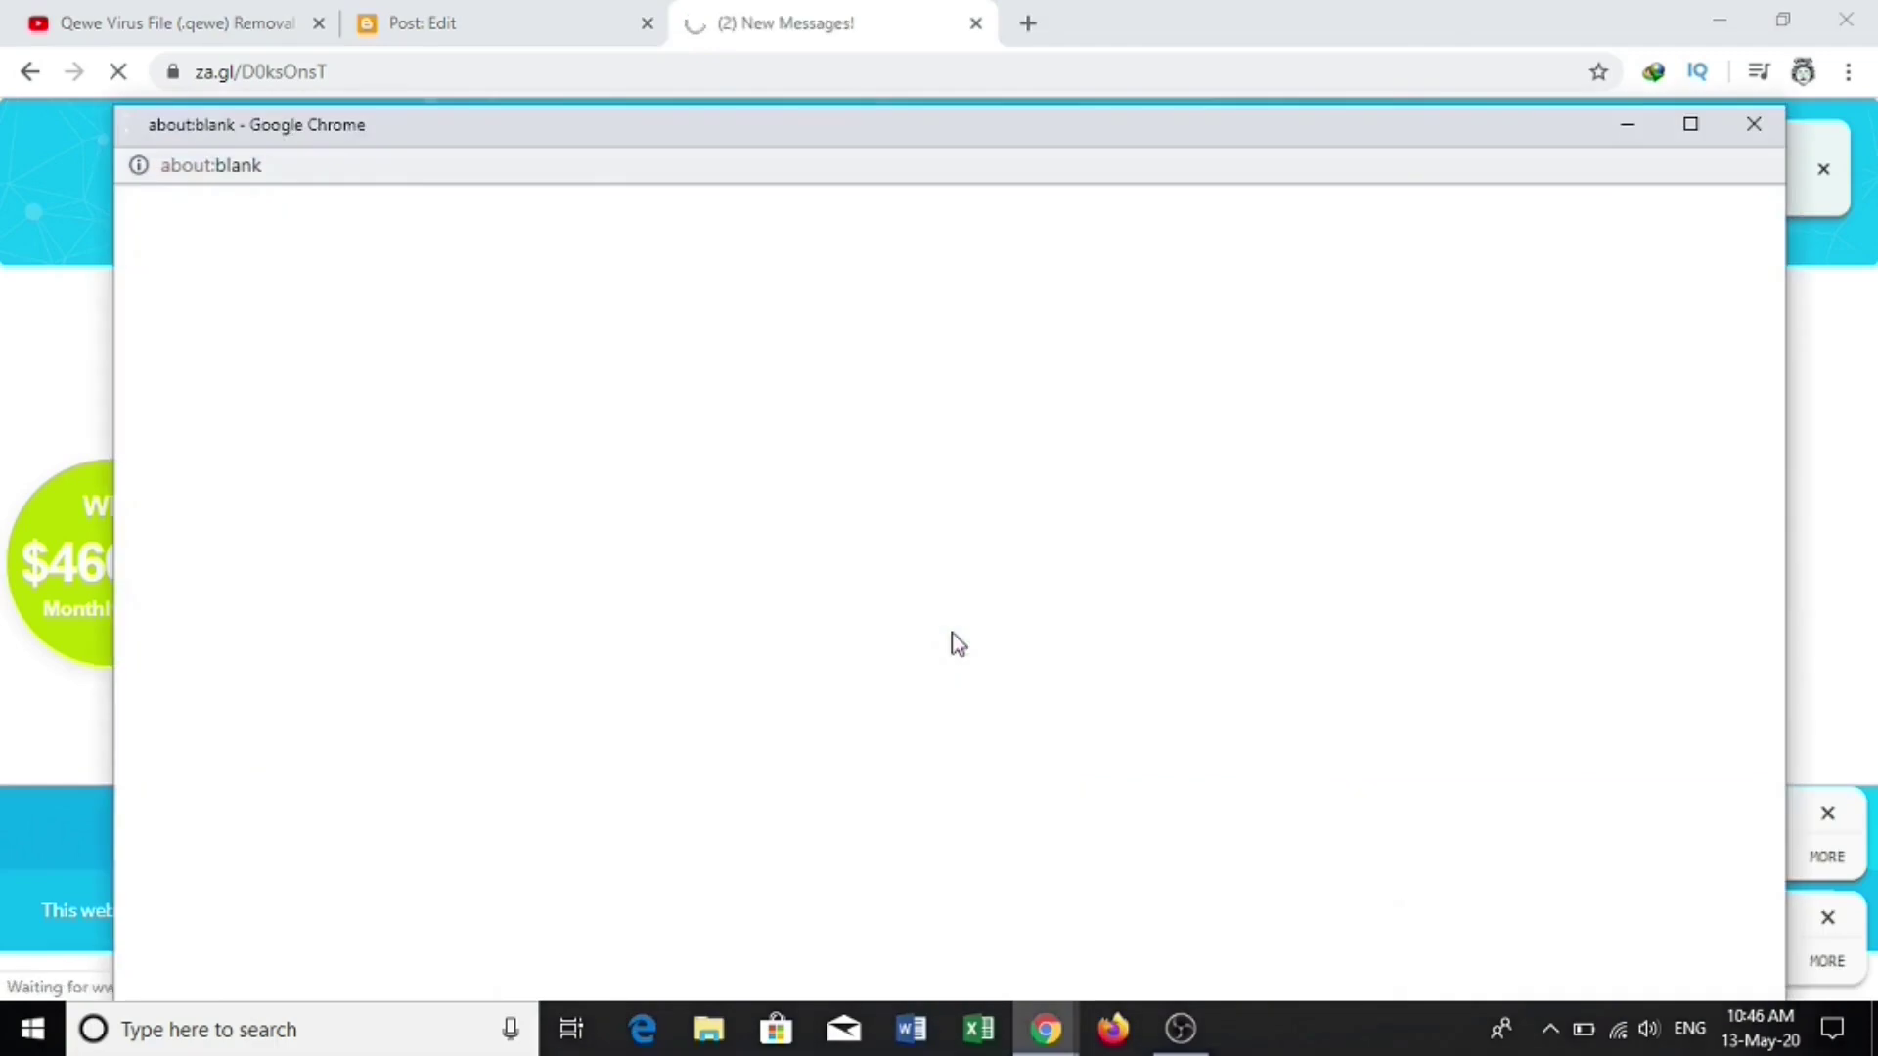
{"action": "left_click", "coordinate": [1754, 123]}
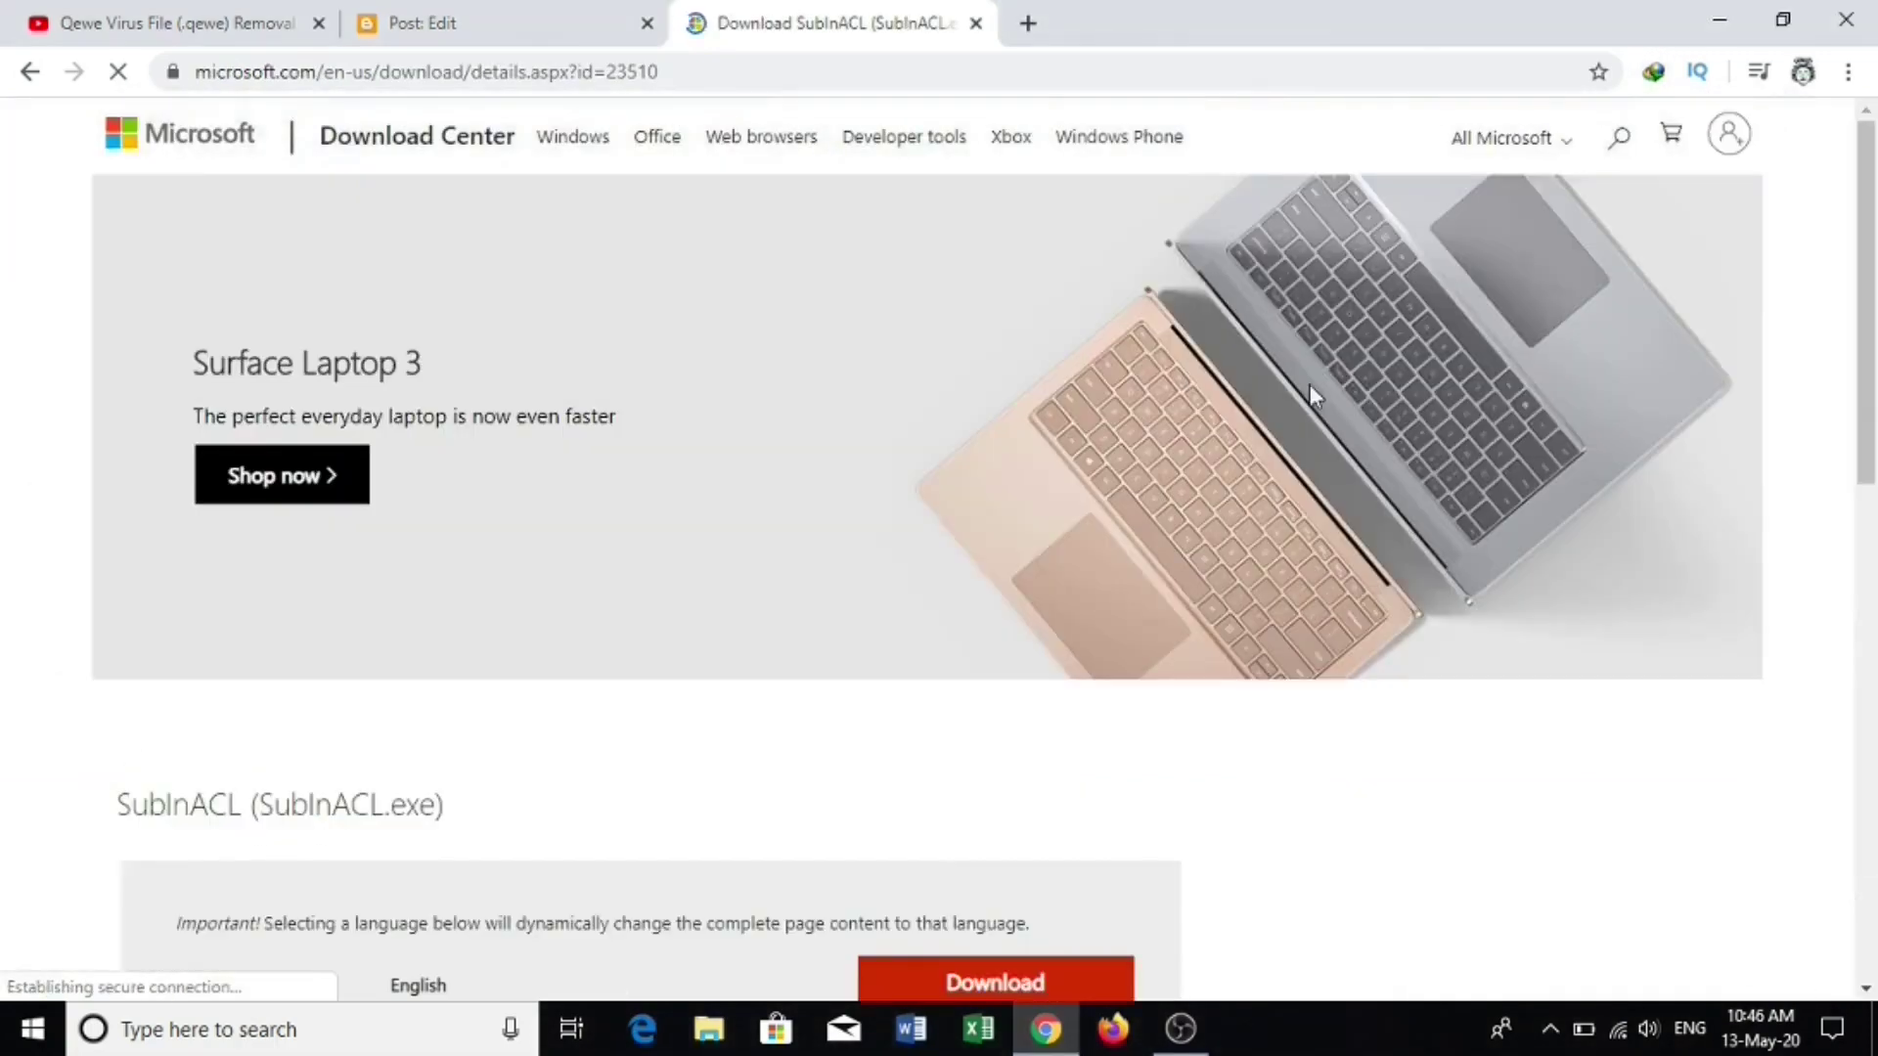
Find the SubInACL download on the Microsoft page and close the page's tab
{"action": "scroll", "coordinate": [1863, 480], "scroll_direction": "down", "scroll_amount": 5}
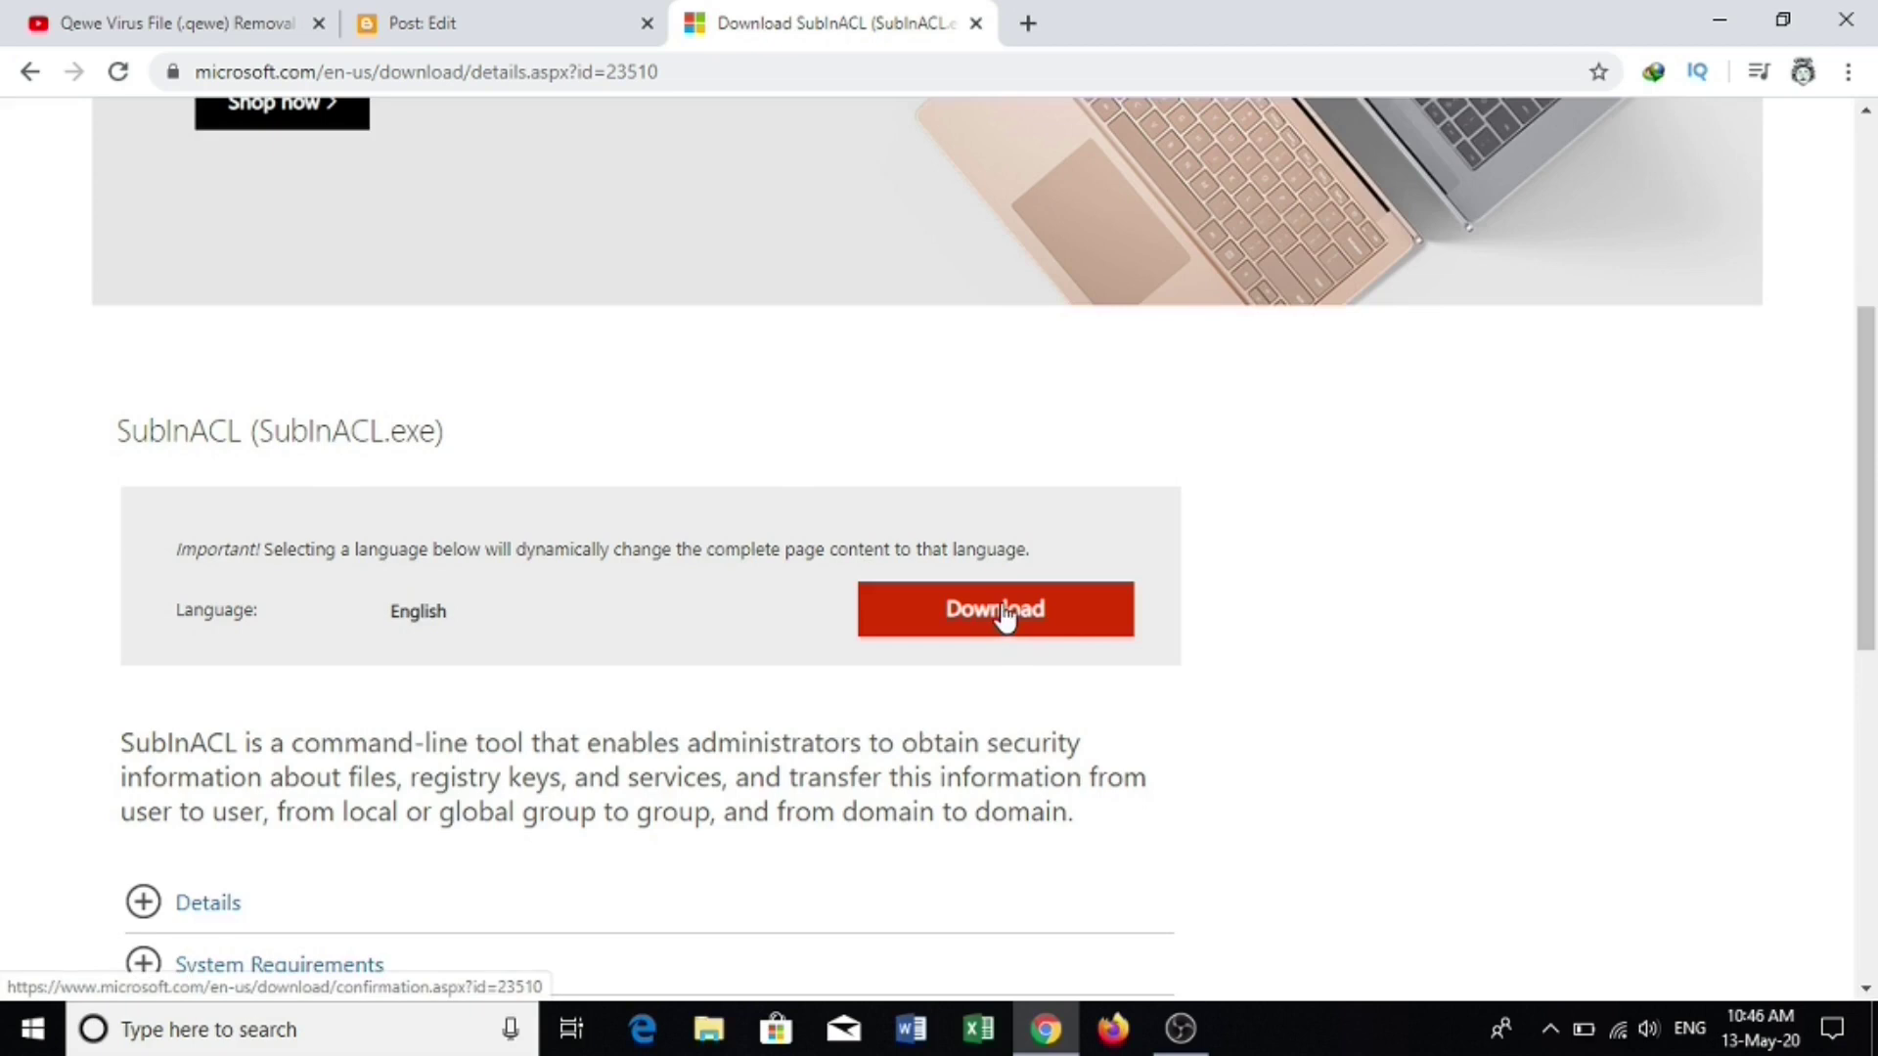
{"action": "left_click", "coordinate": [975, 24]}
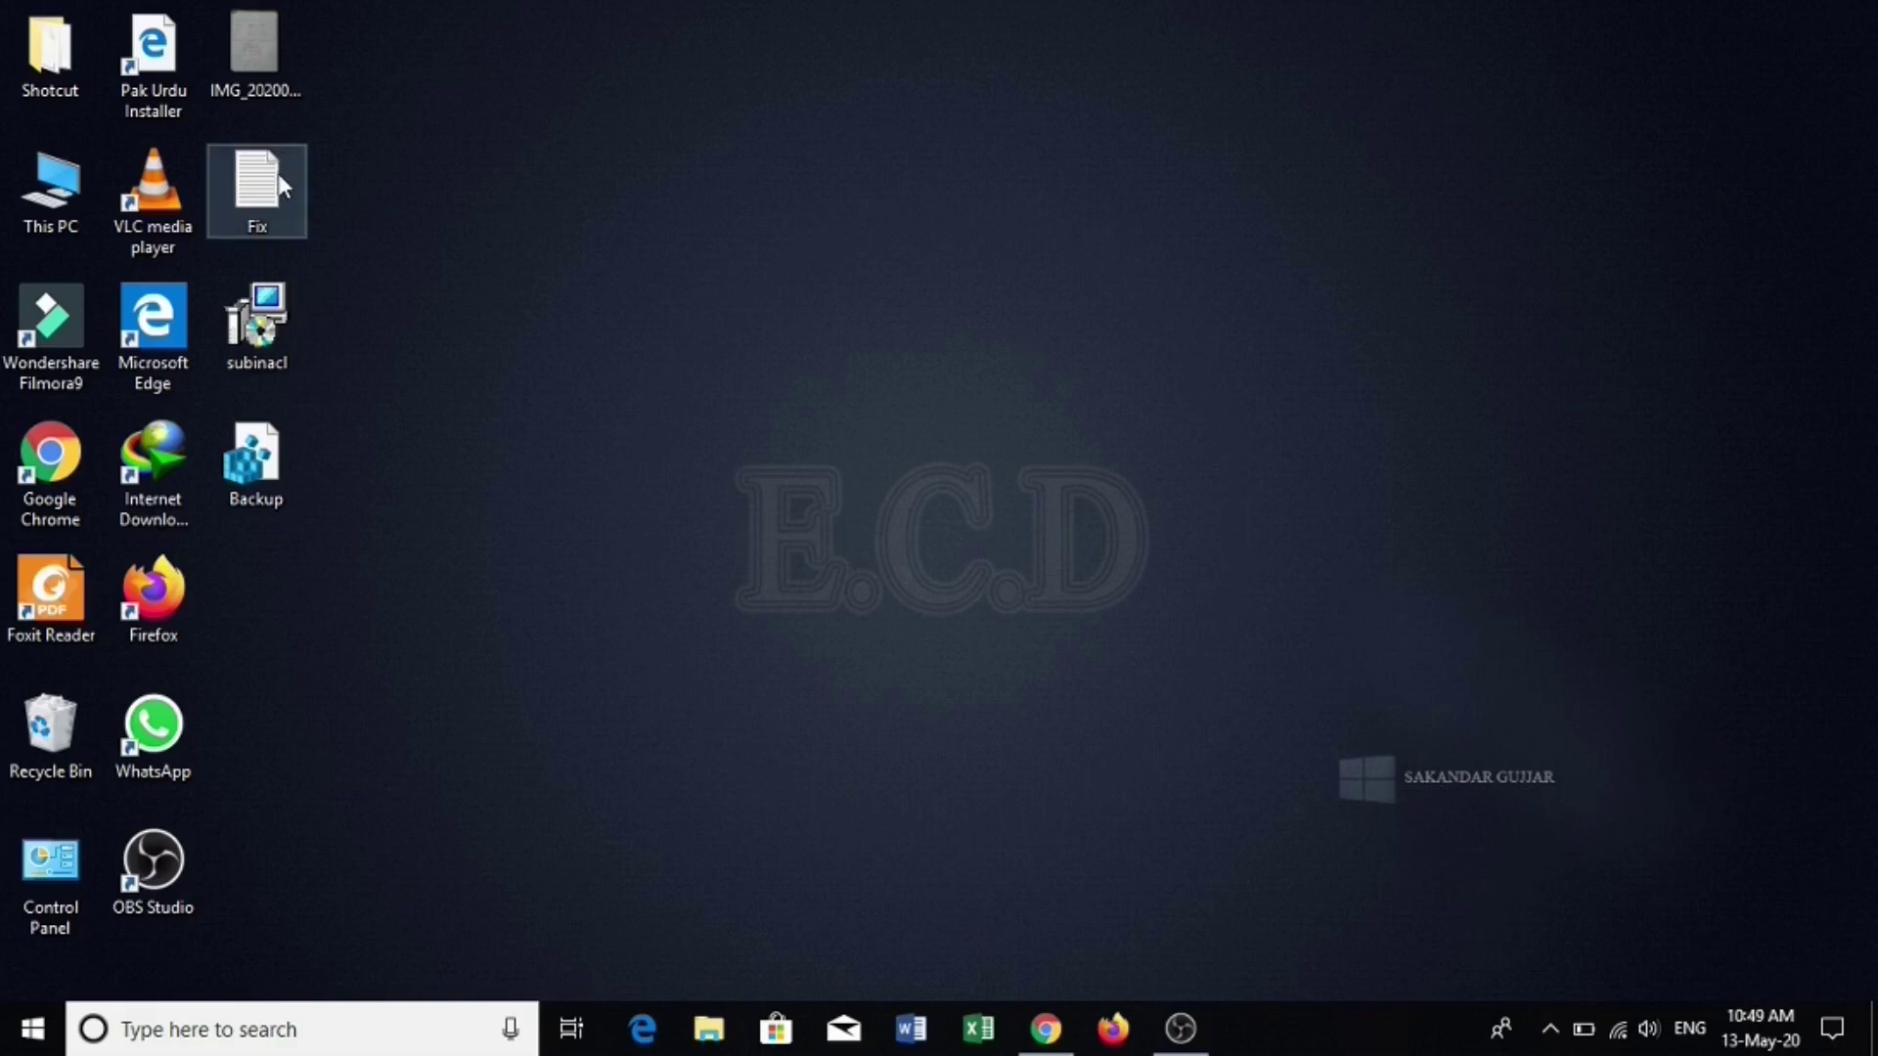
Open the Fix text file from the desktop, save it there as Fix.bat with the type All Files, and close it
{"action": "double_click", "coordinate": [256, 188]}
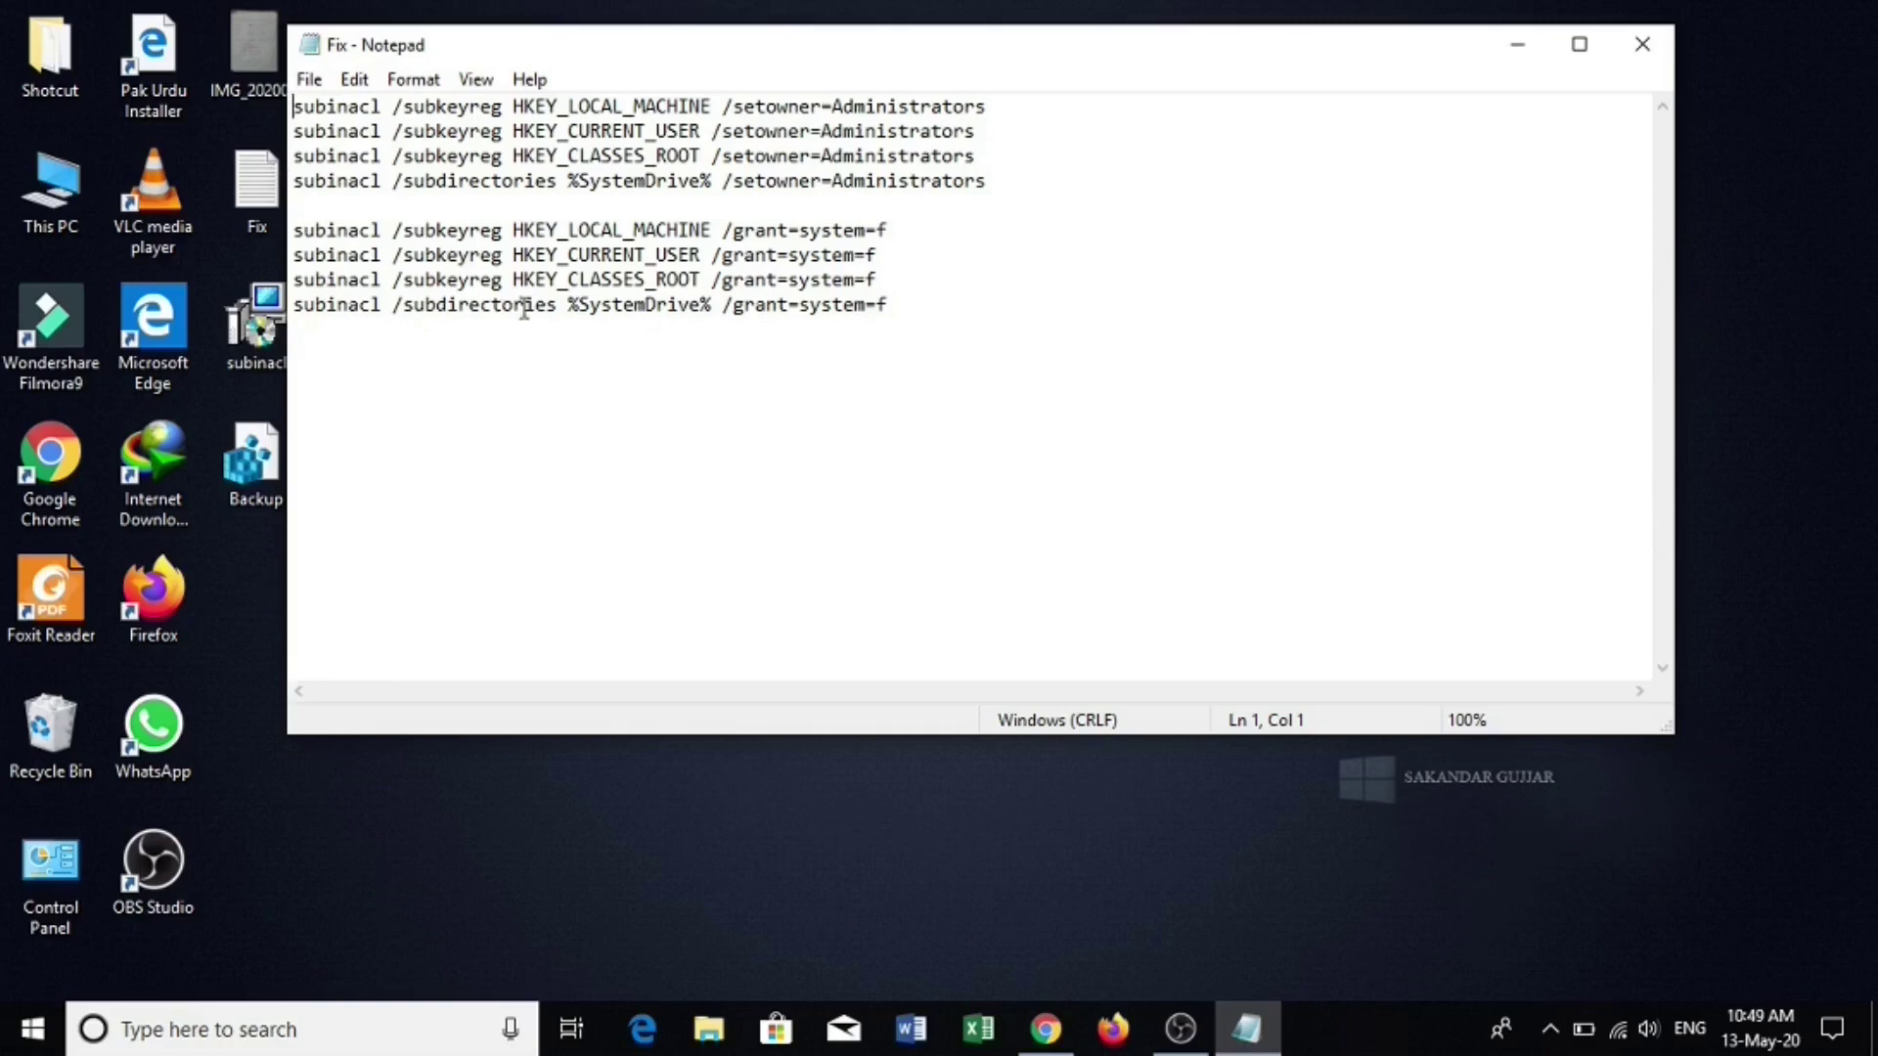
{"action": "left_click_drag", "start_coordinate": [880, 279], "coordinate": [738, 235]}
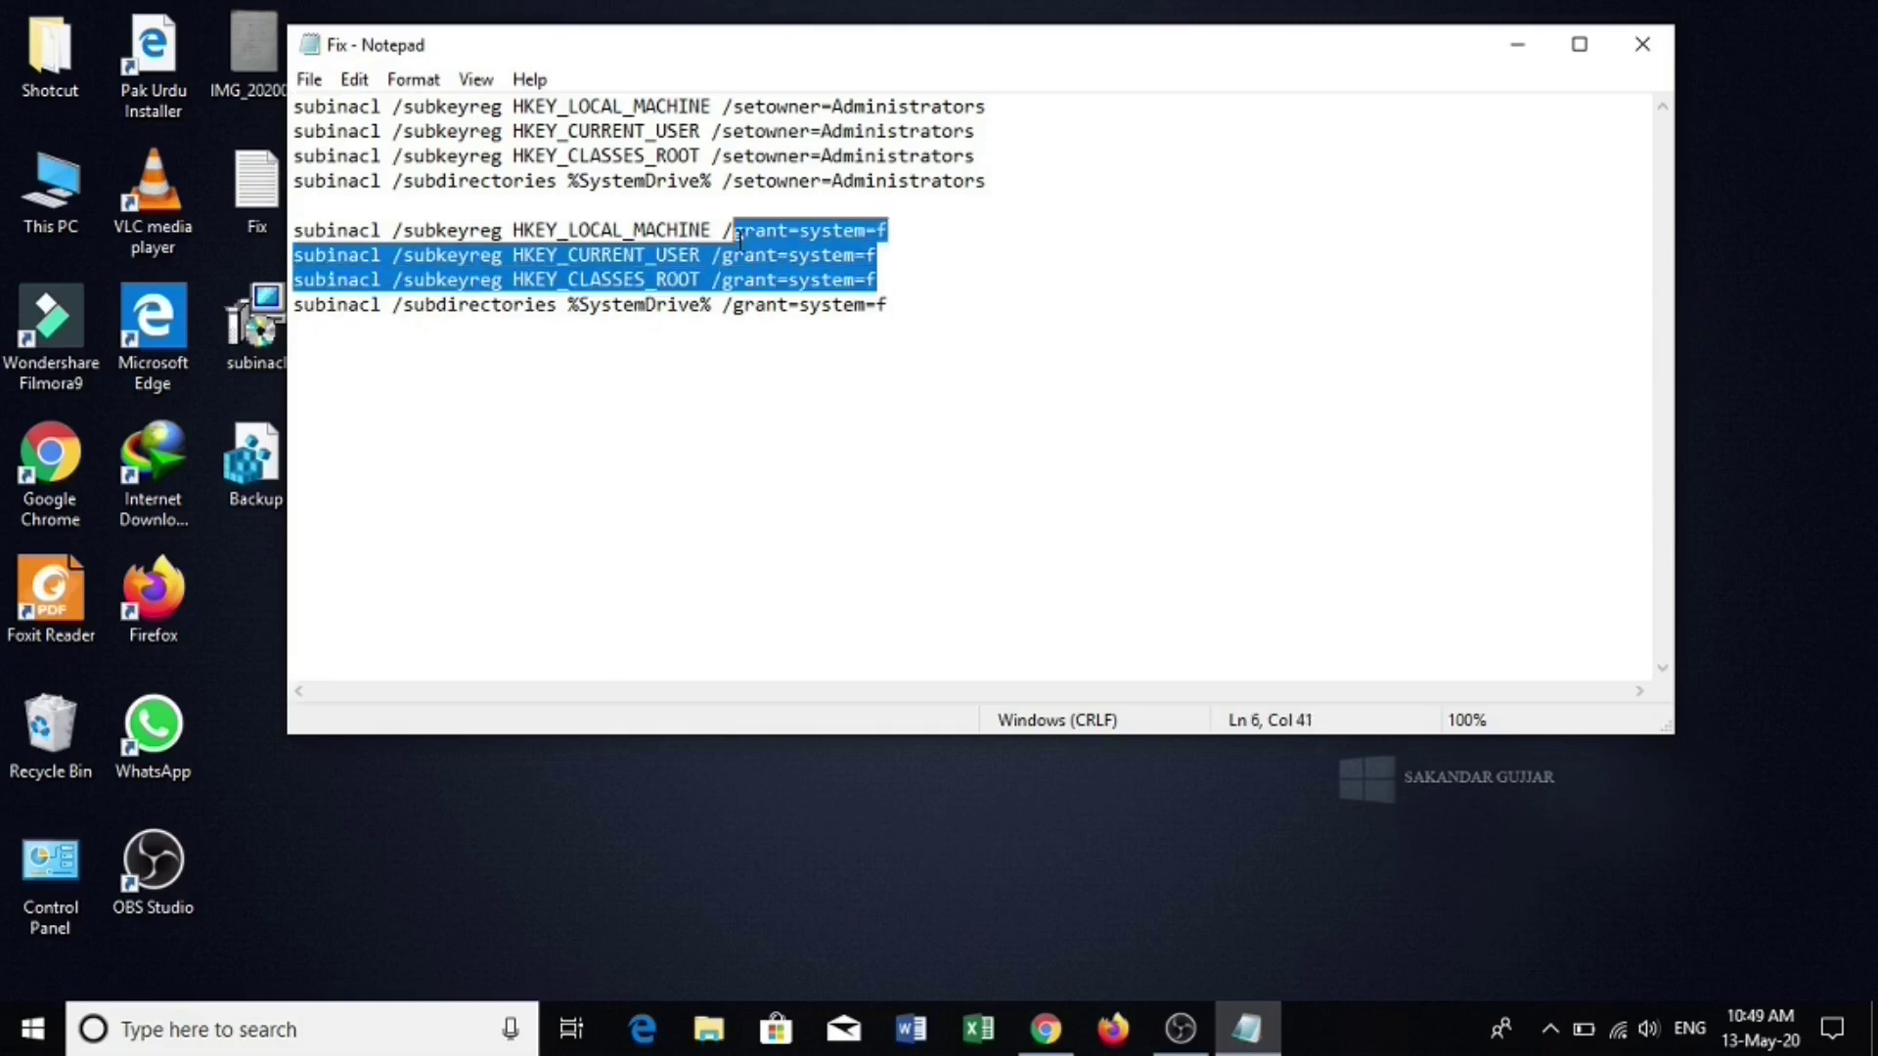
{"action": "left_click", "coordinate": [749, 370]}
{"action": "left_click", "coordinate": [311, 80]}
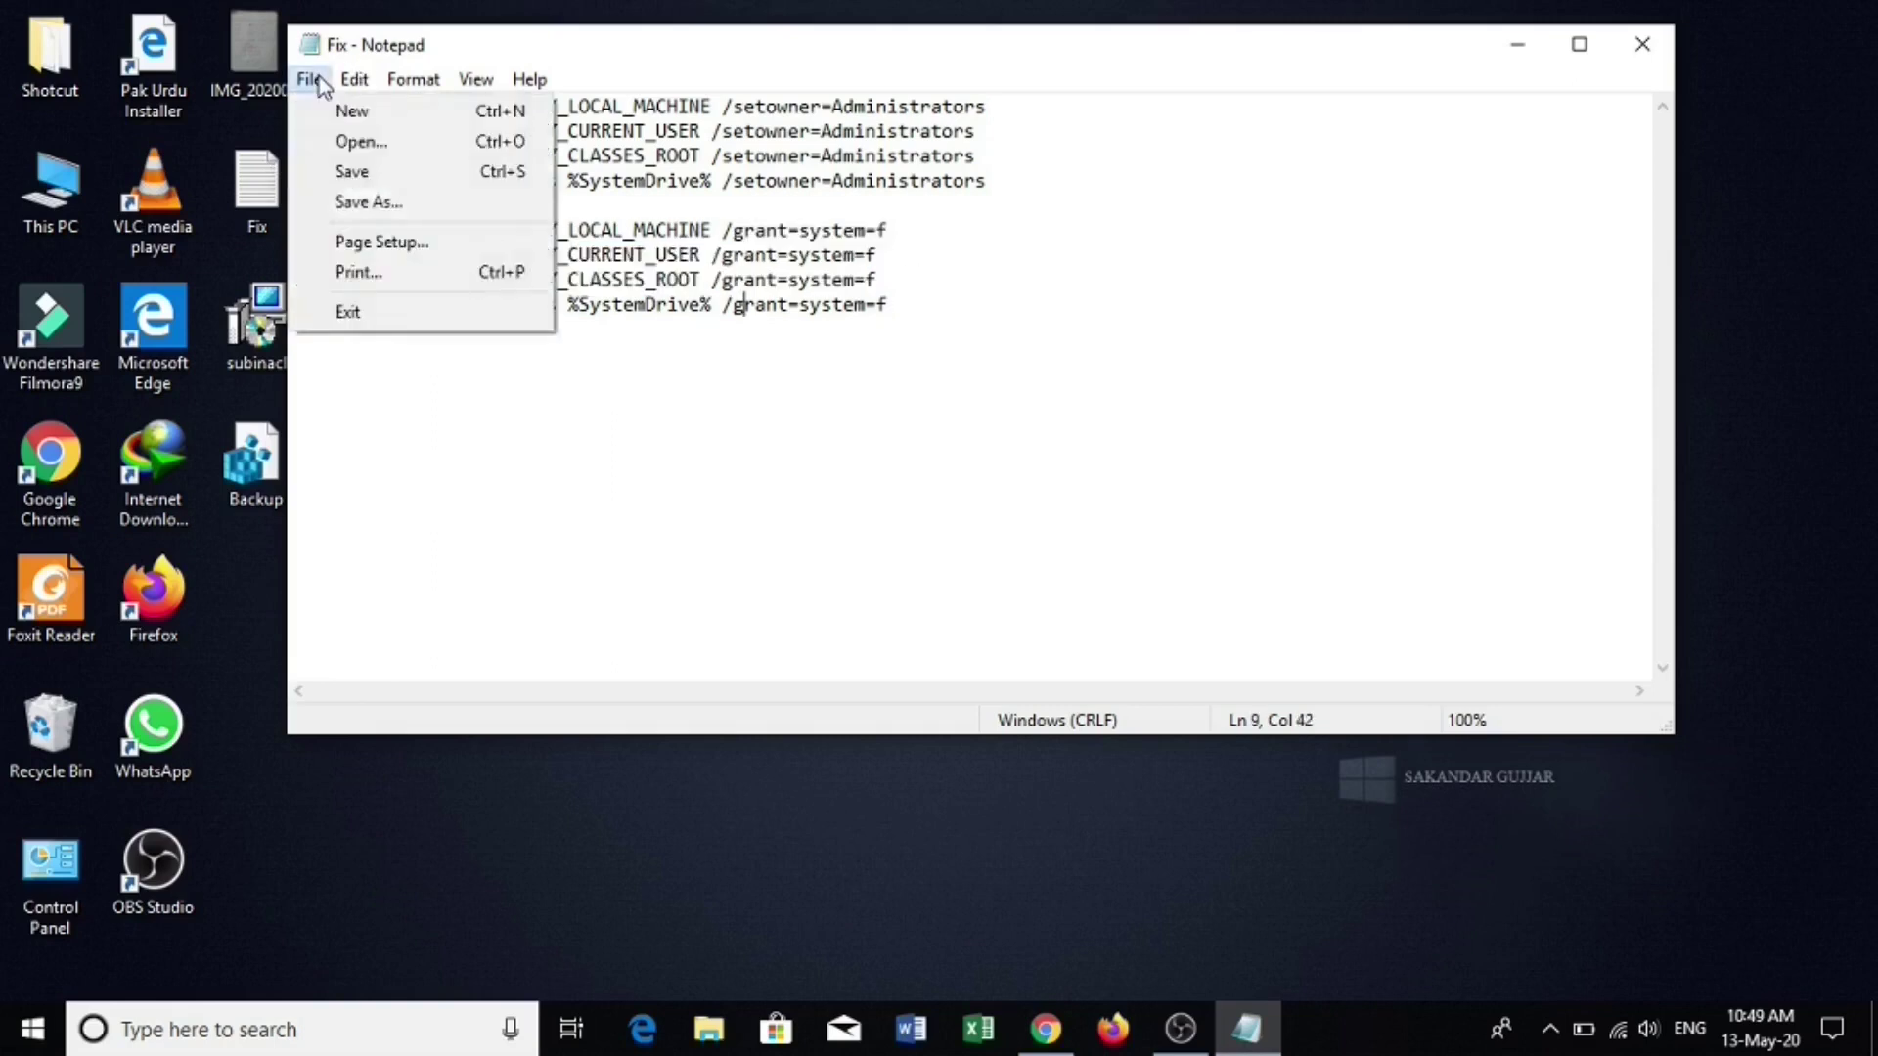
{"action": "left_click", "coordinate": [354, 202]}
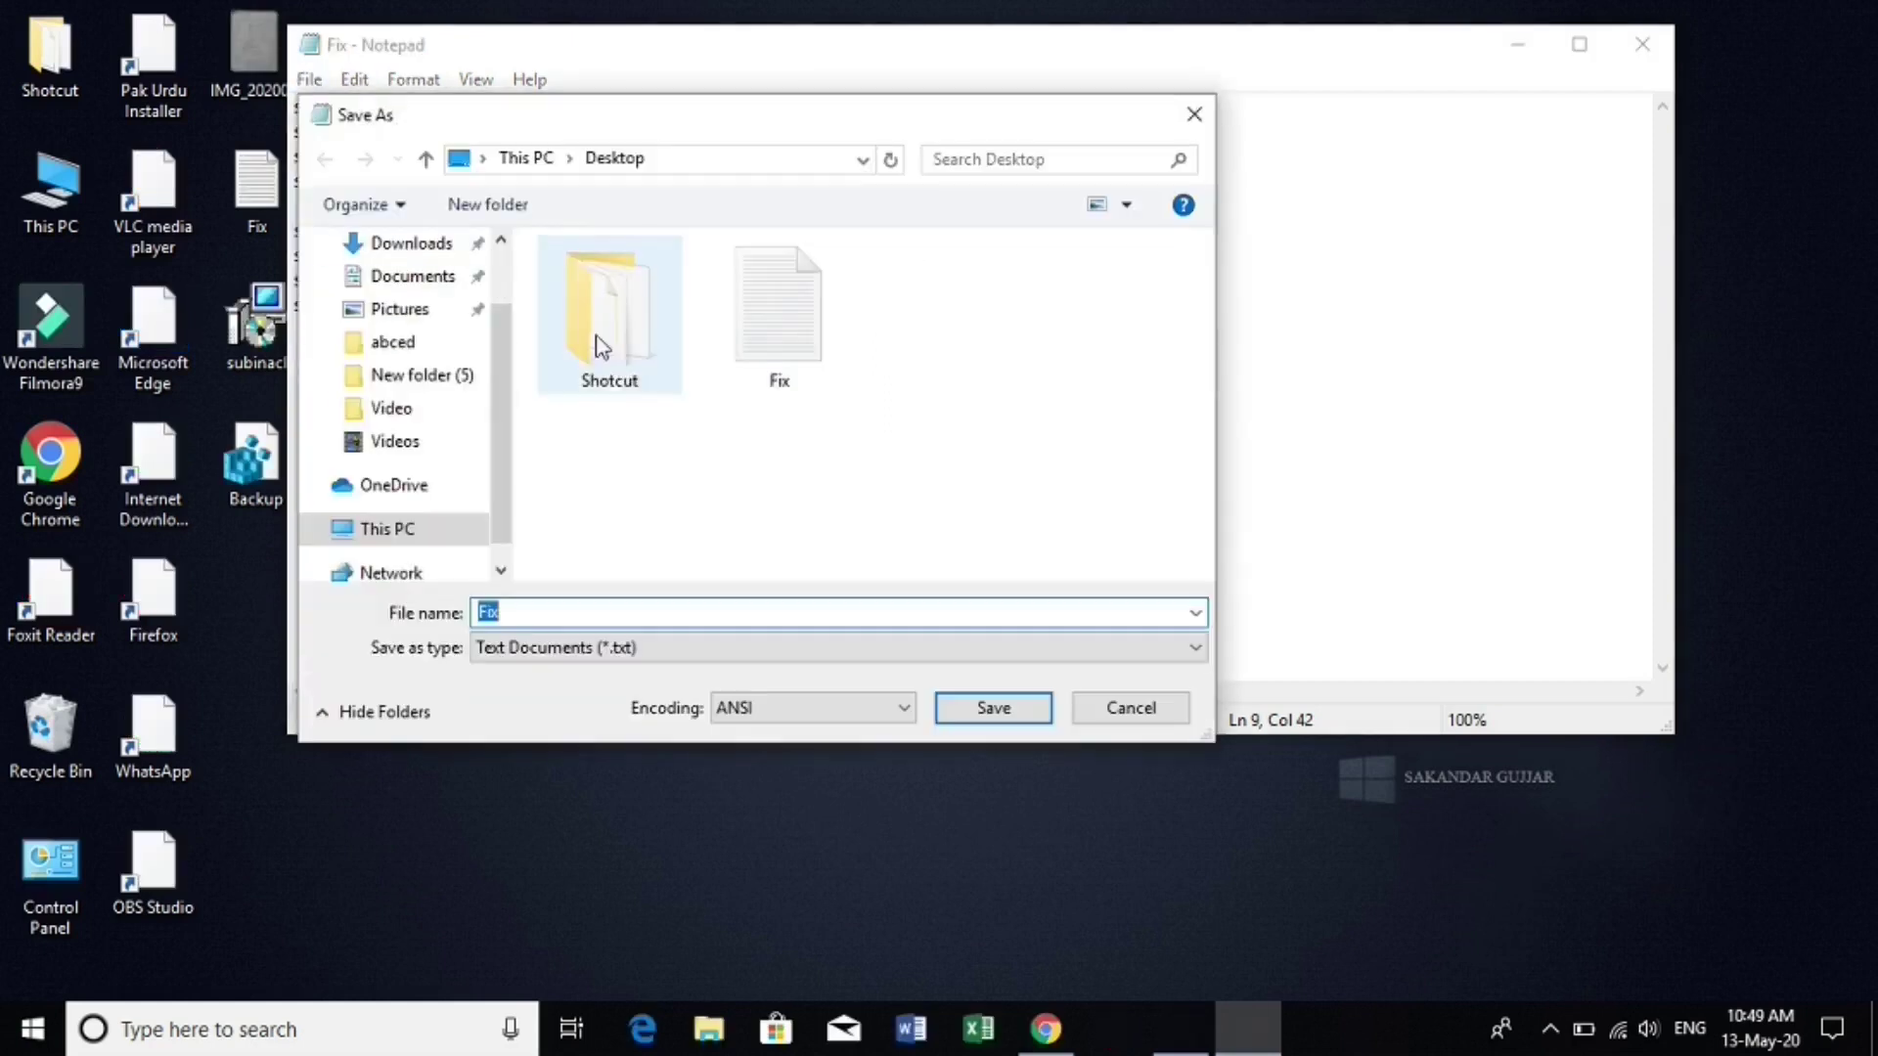
{"action": "key", "text": "End"}
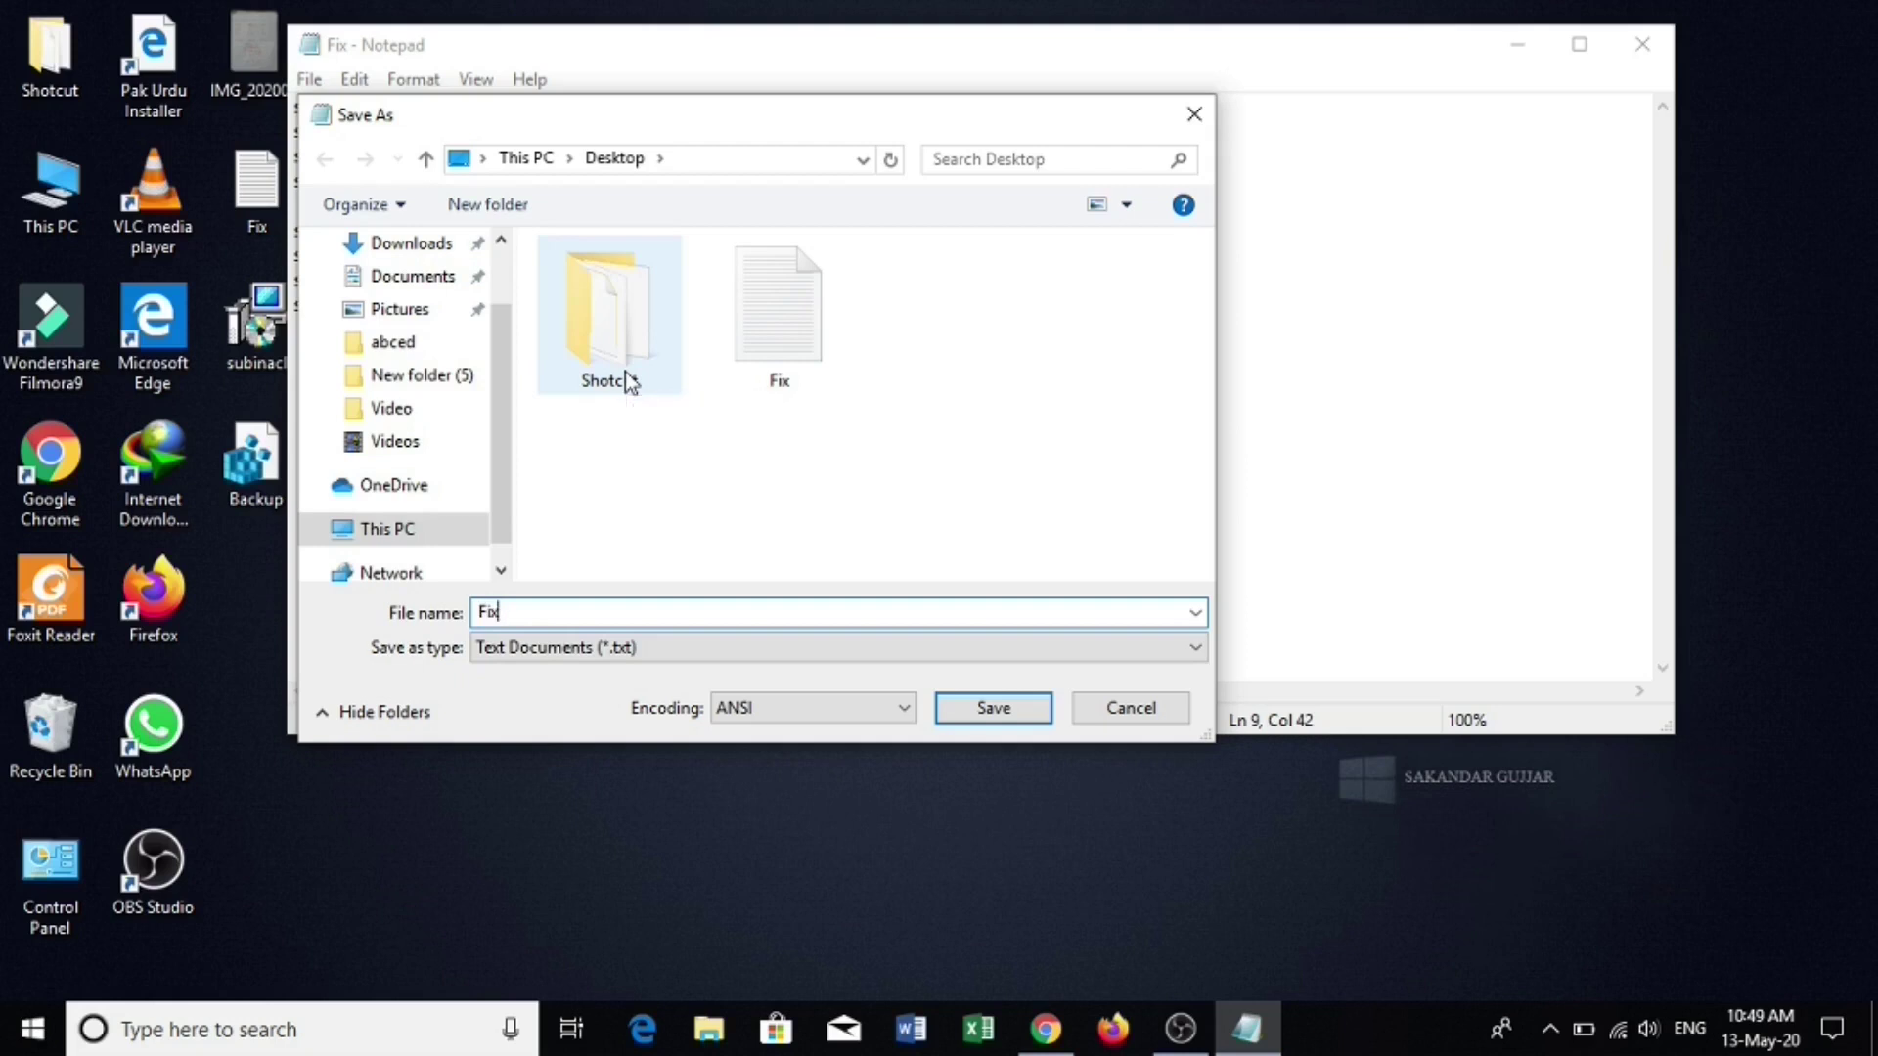
{"action": "type", "text": ".bat"}
{"action": "left_click", "coordinate": [708, 644]}
{"action": "left_click", "coordinate": [599, 696]}
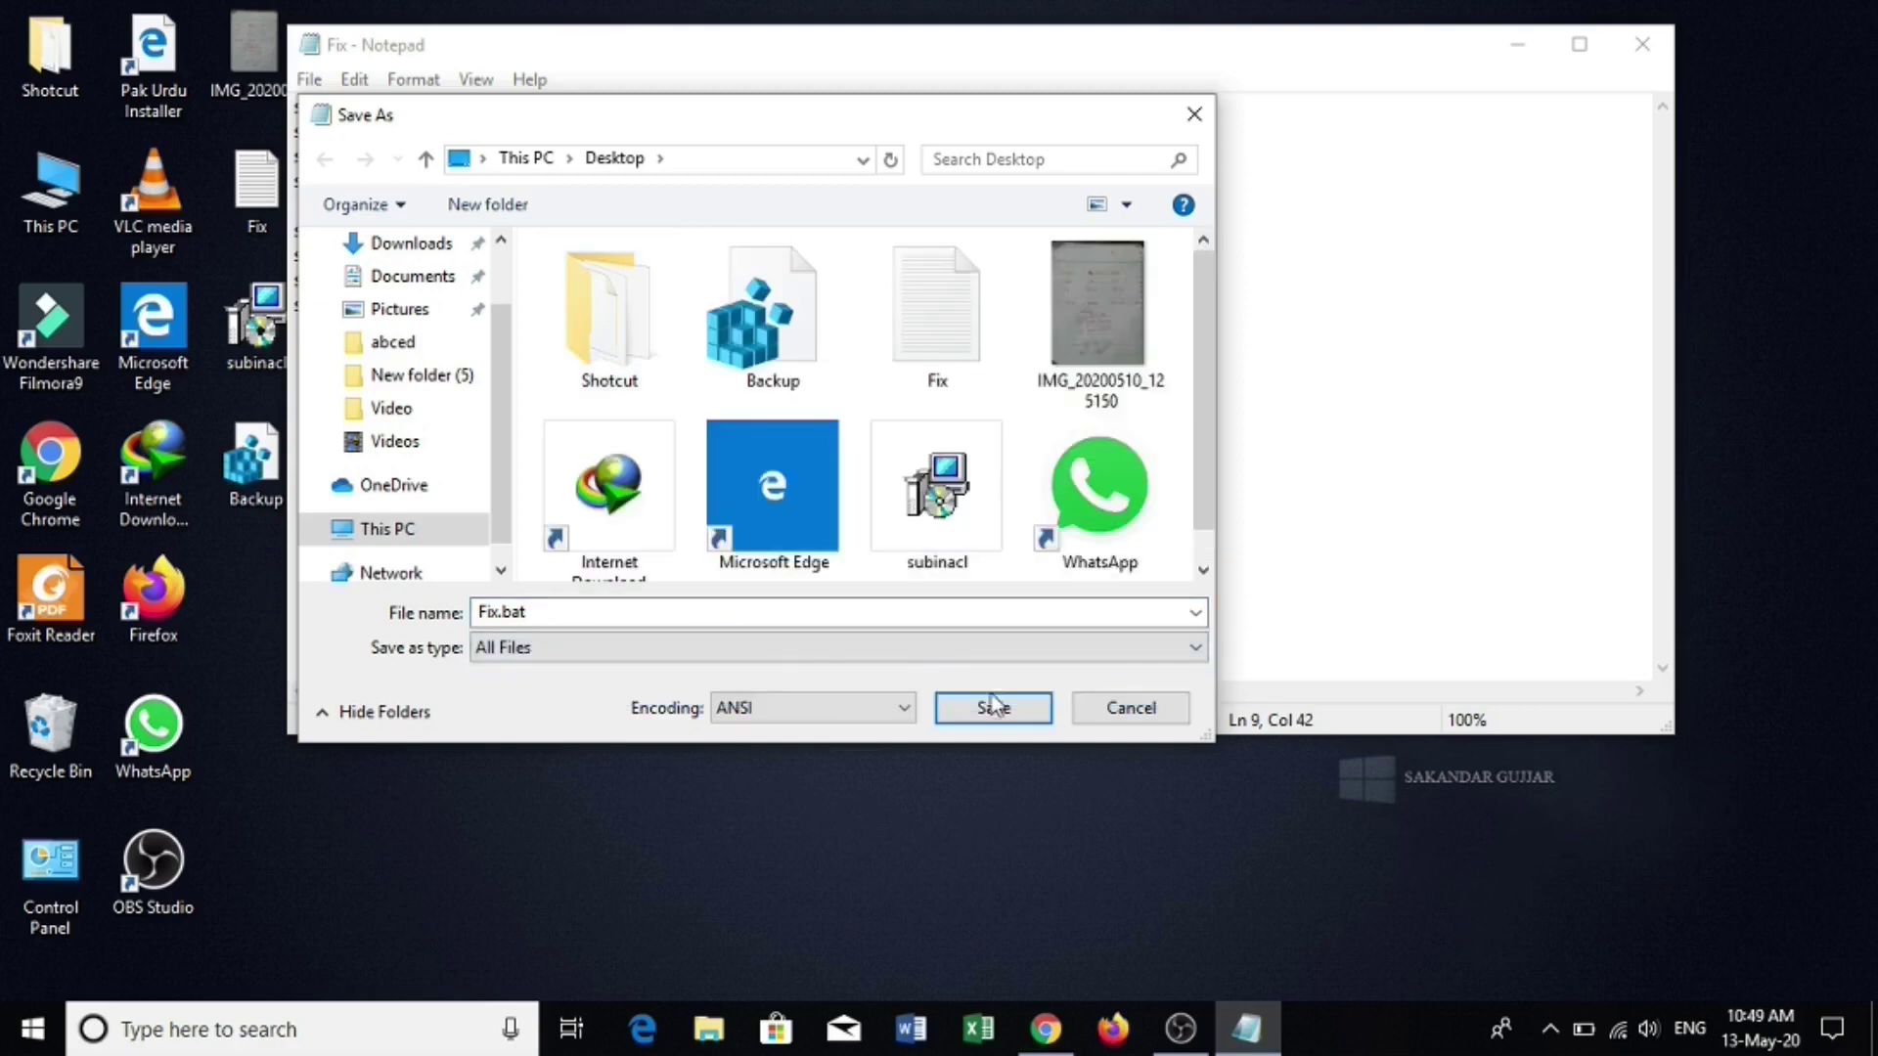
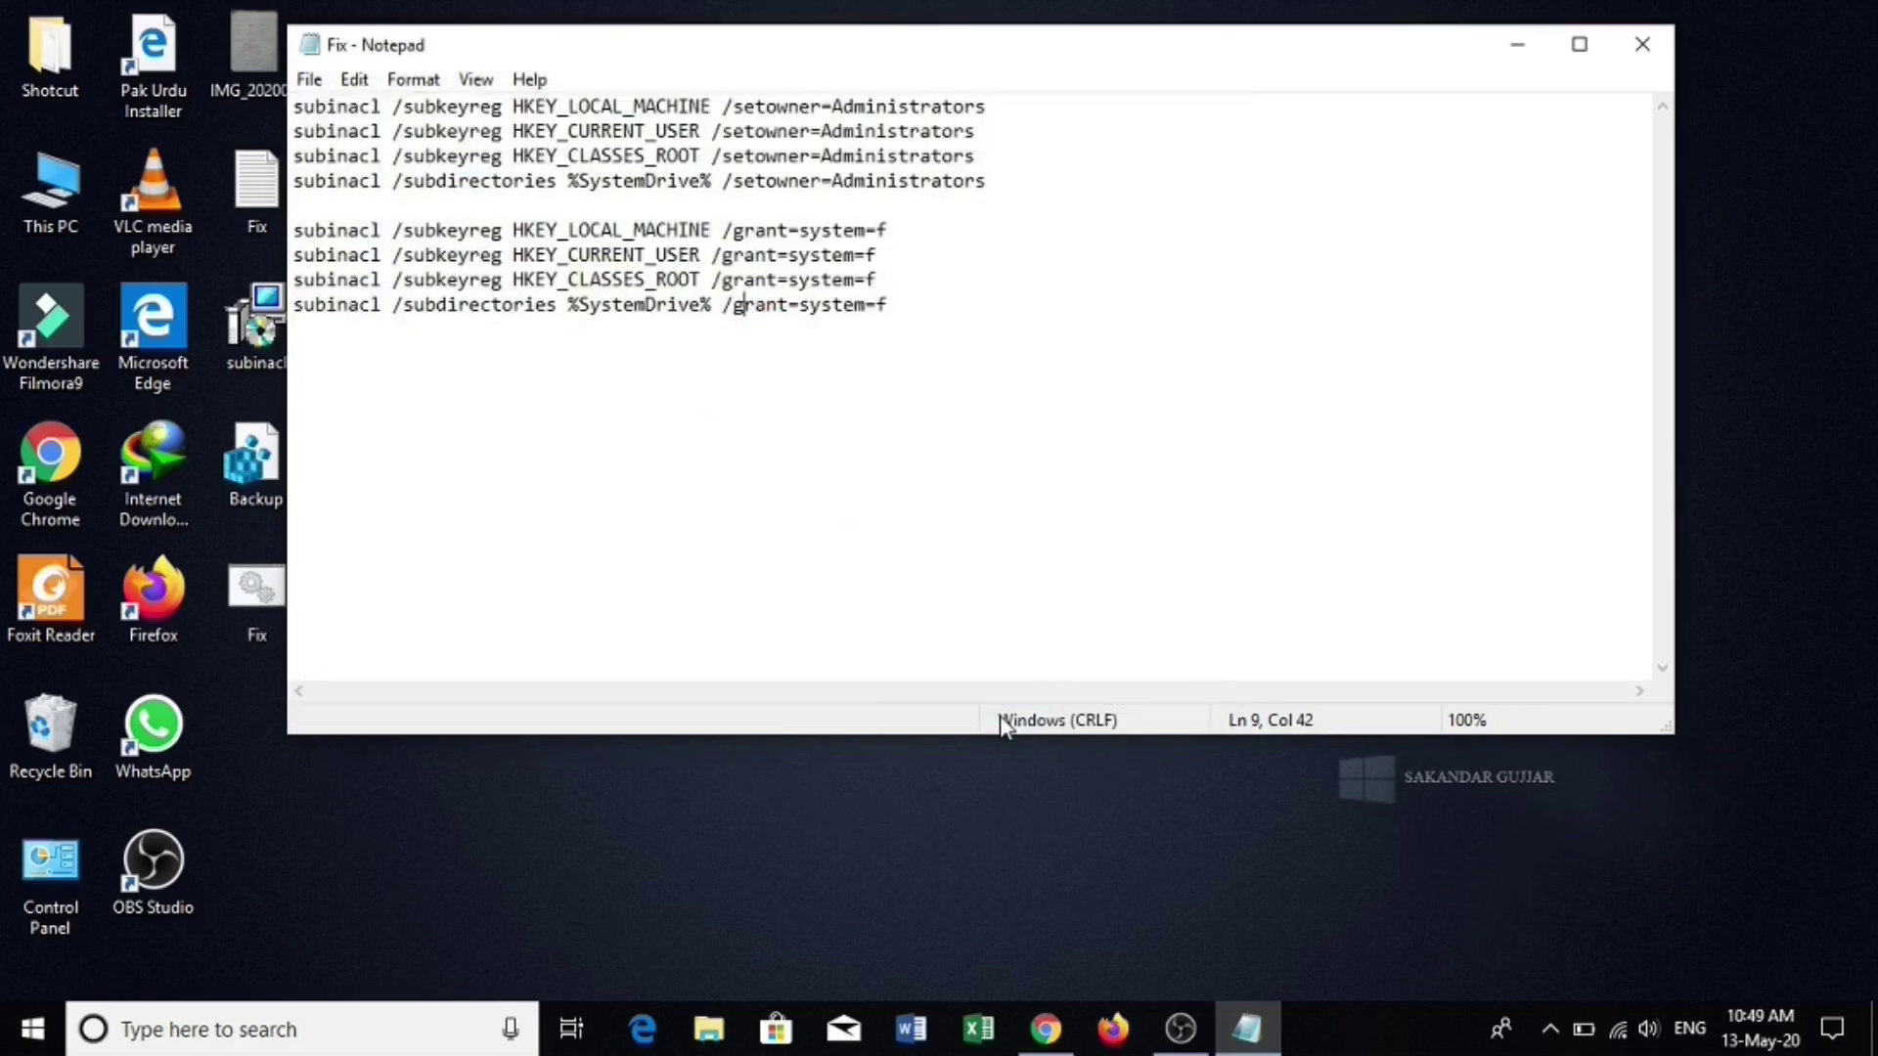
{"action": "left_click", "coordinate": [1641, 41]}
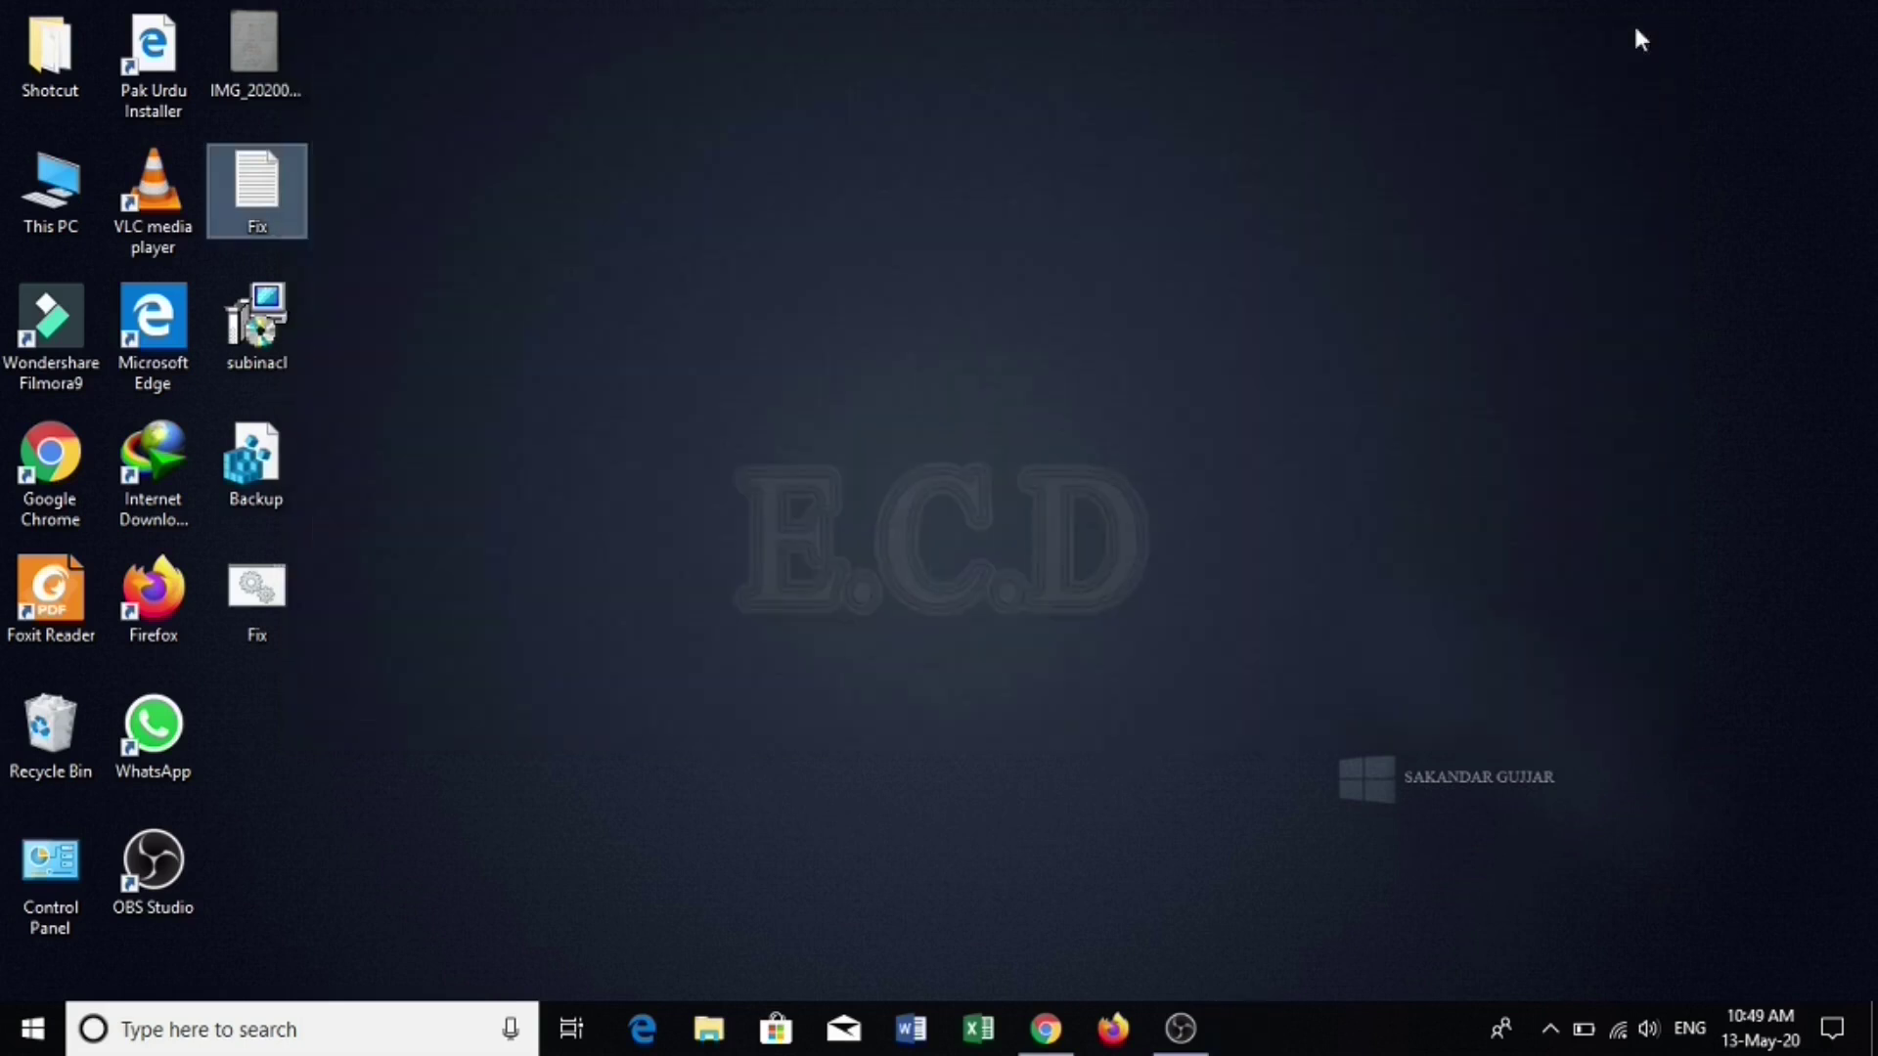
{"action": "double_click", "coordinate": [281, 581]}
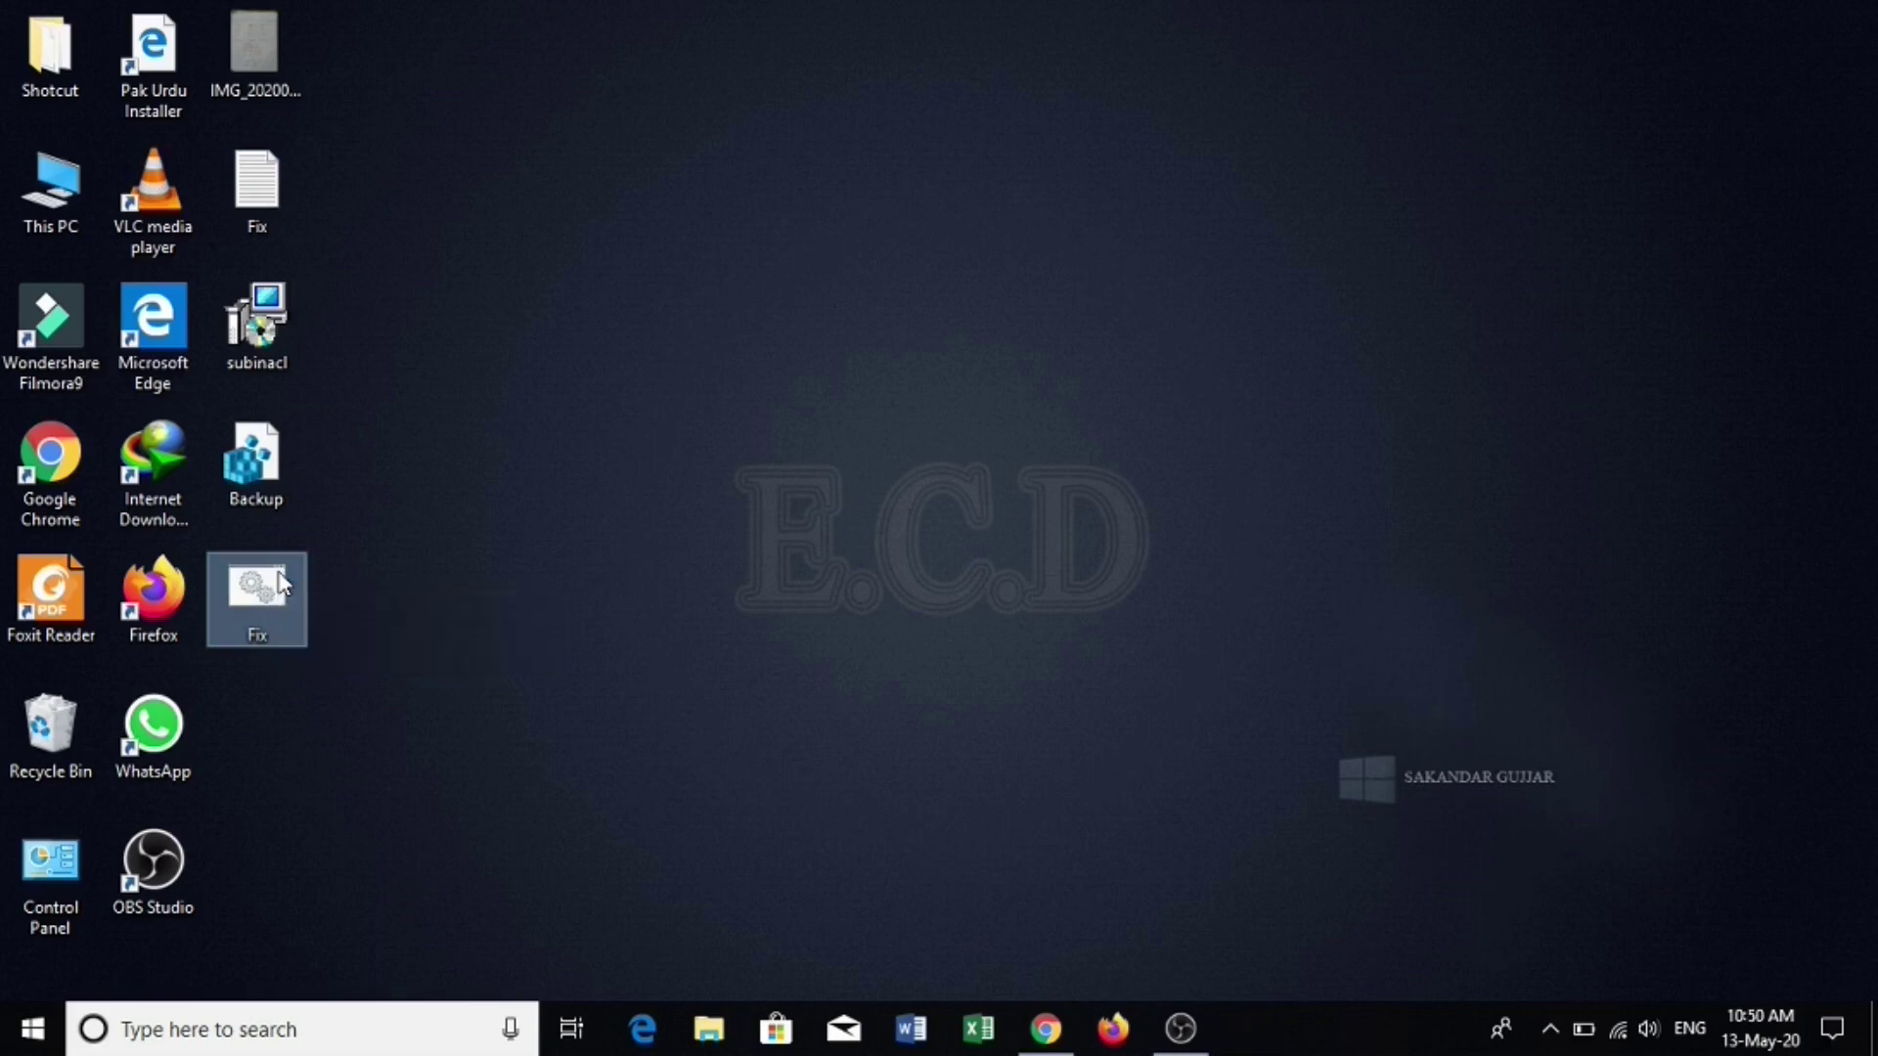
{"action": "left_click", "coordinate": [449, 570]}
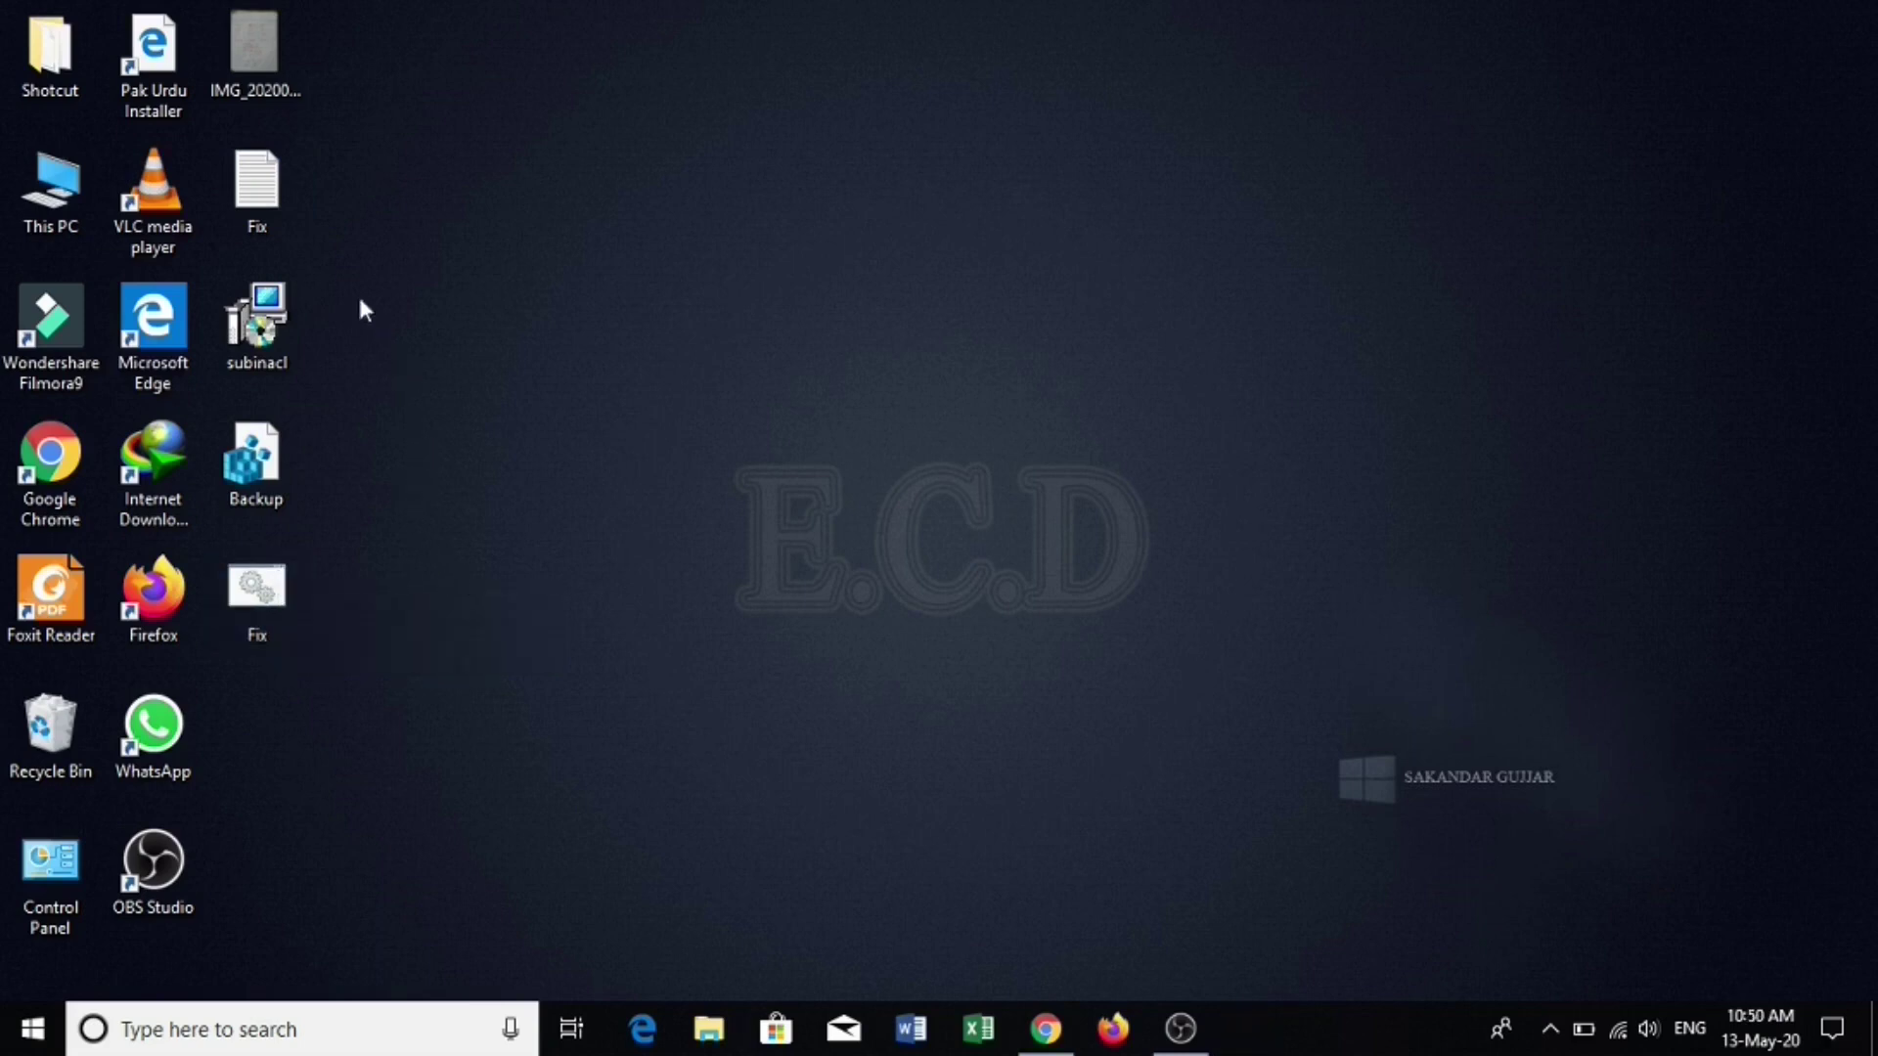
Install SubInACL from the desktop installer, accepting the license terms and keeping the default destination folder
{"action": "double_click", "coordinate": [266, 338]}
{"action": "left_click", "coordinate": [1079, 729]}
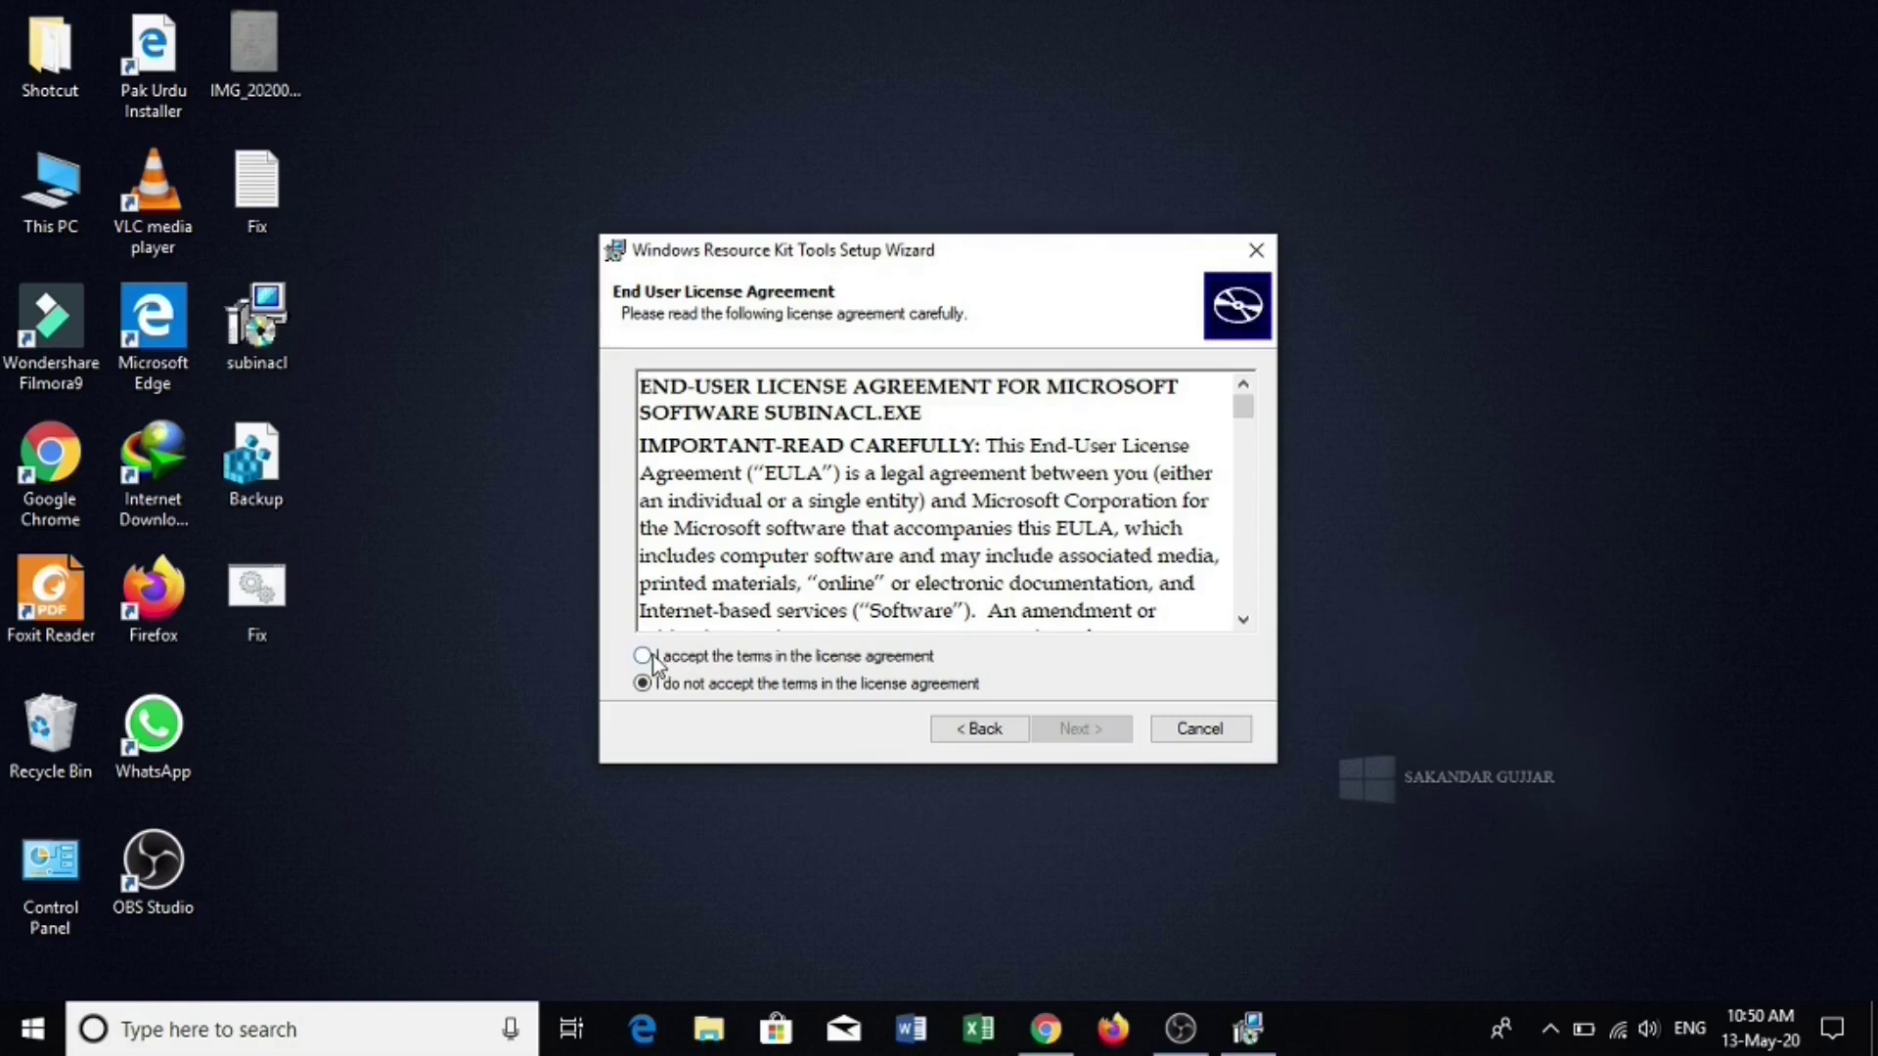
{"action": "left_click", "coordinate": [653, 655]}
{"action": "left_click", "coordinate": [1111, 735]}
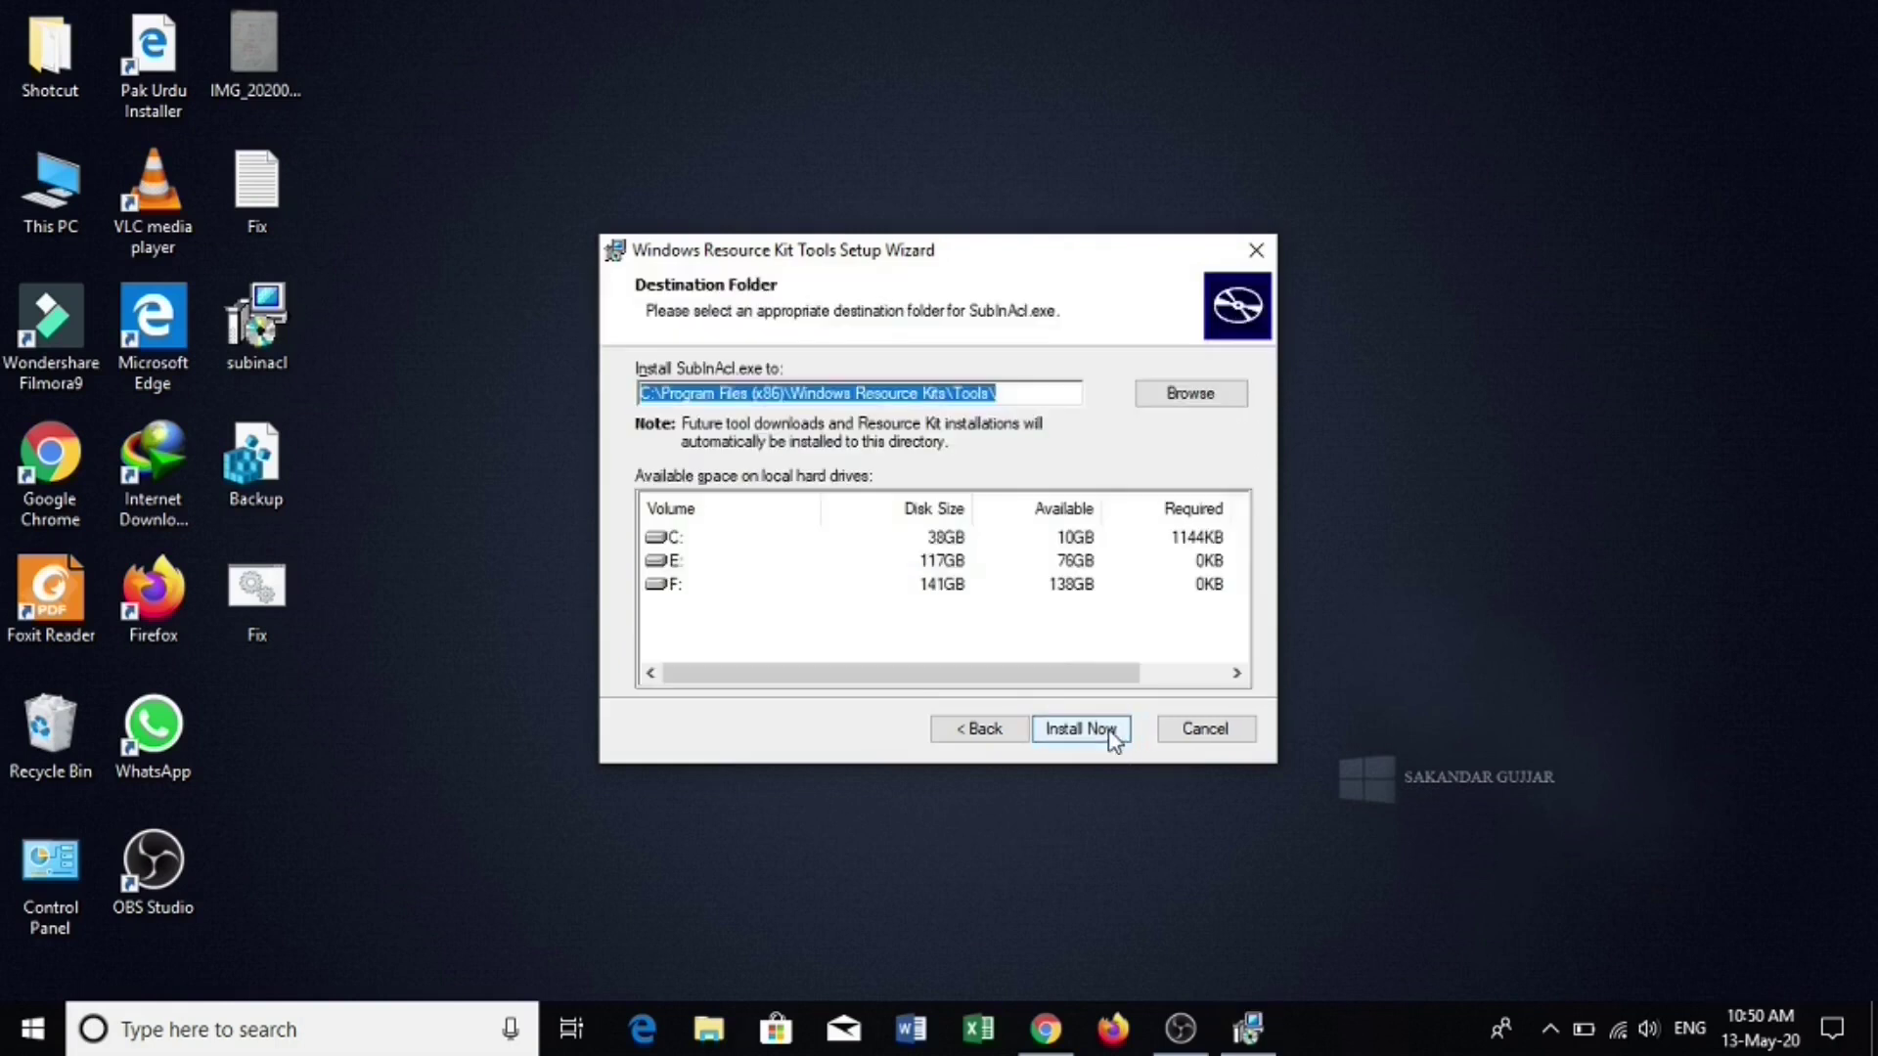
{"action": "left_click", "coordinate": [663, 542]}
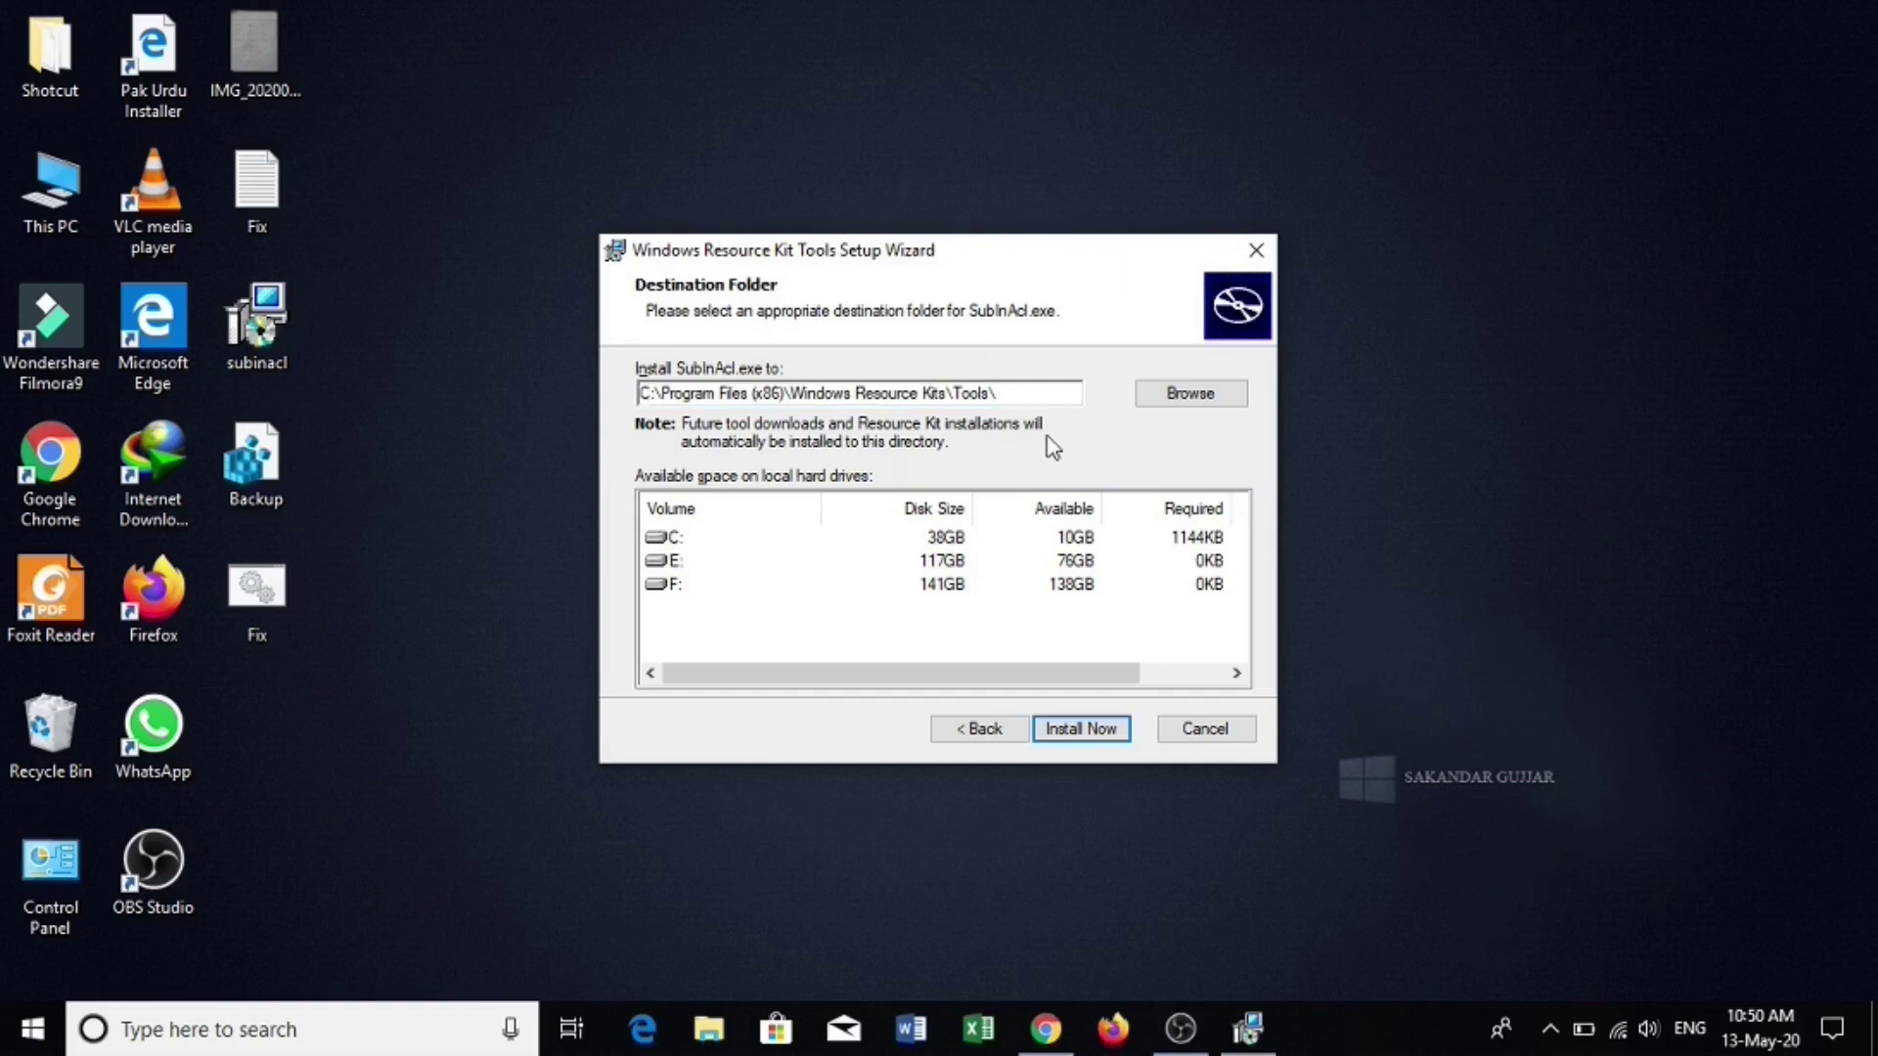
{"action": "left_click", "coordinate": [1076, 730]}
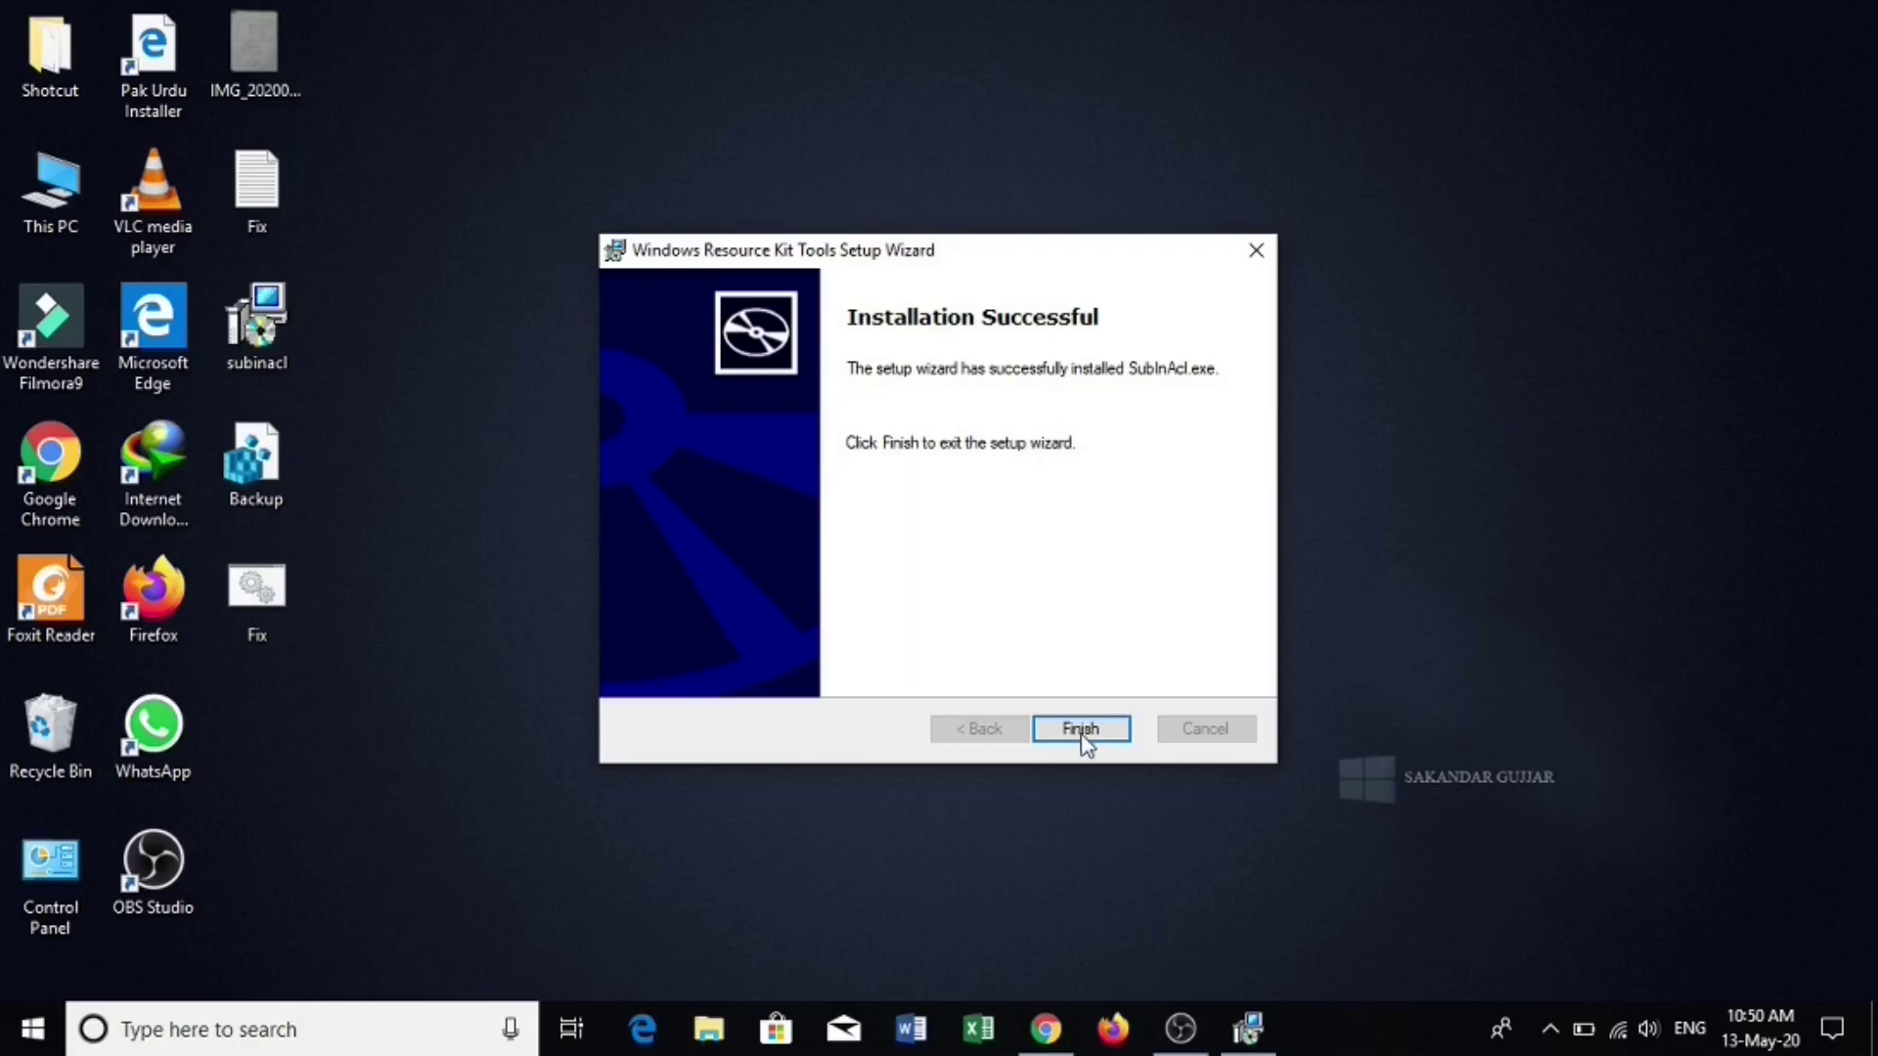
{"action": "left_click", "coordinate": [1088, 740]}
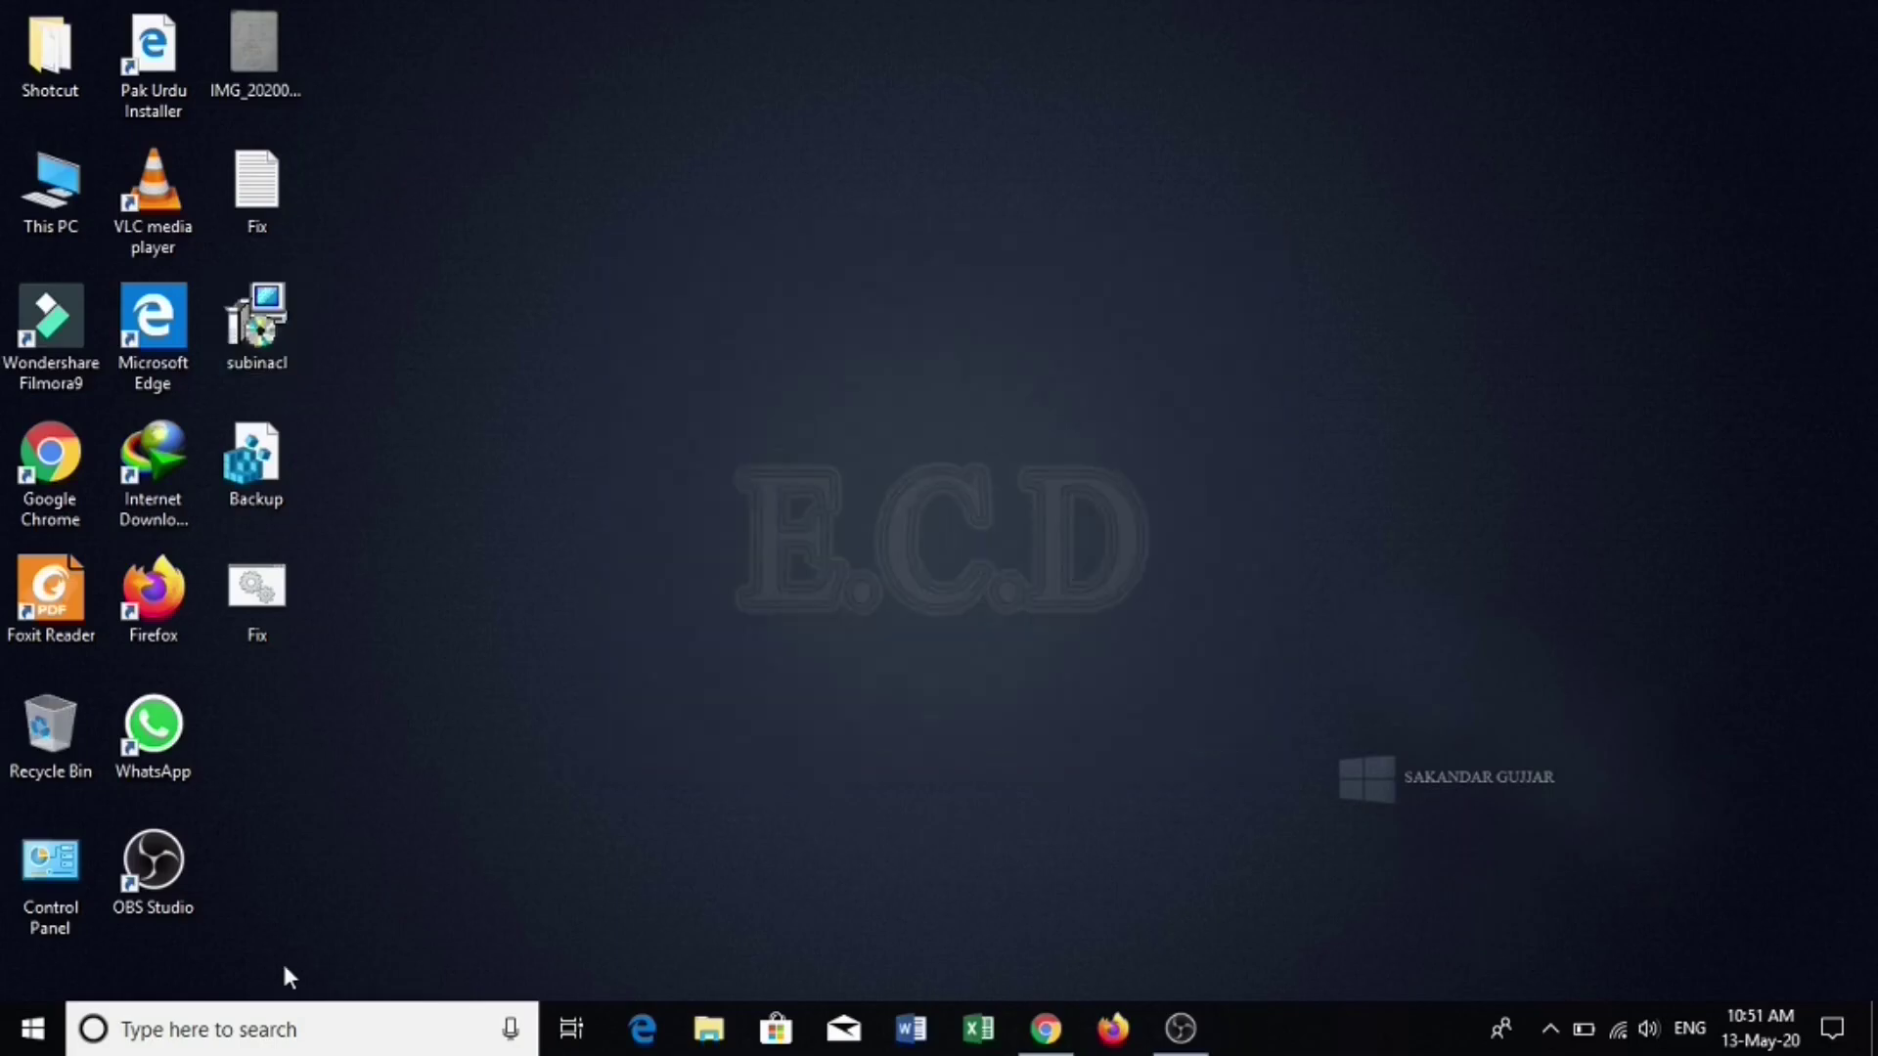
Search Windows for %programfiles(x86)% and open the matching folder
{"action": "left_click", "coordinate": [261, 1029]}
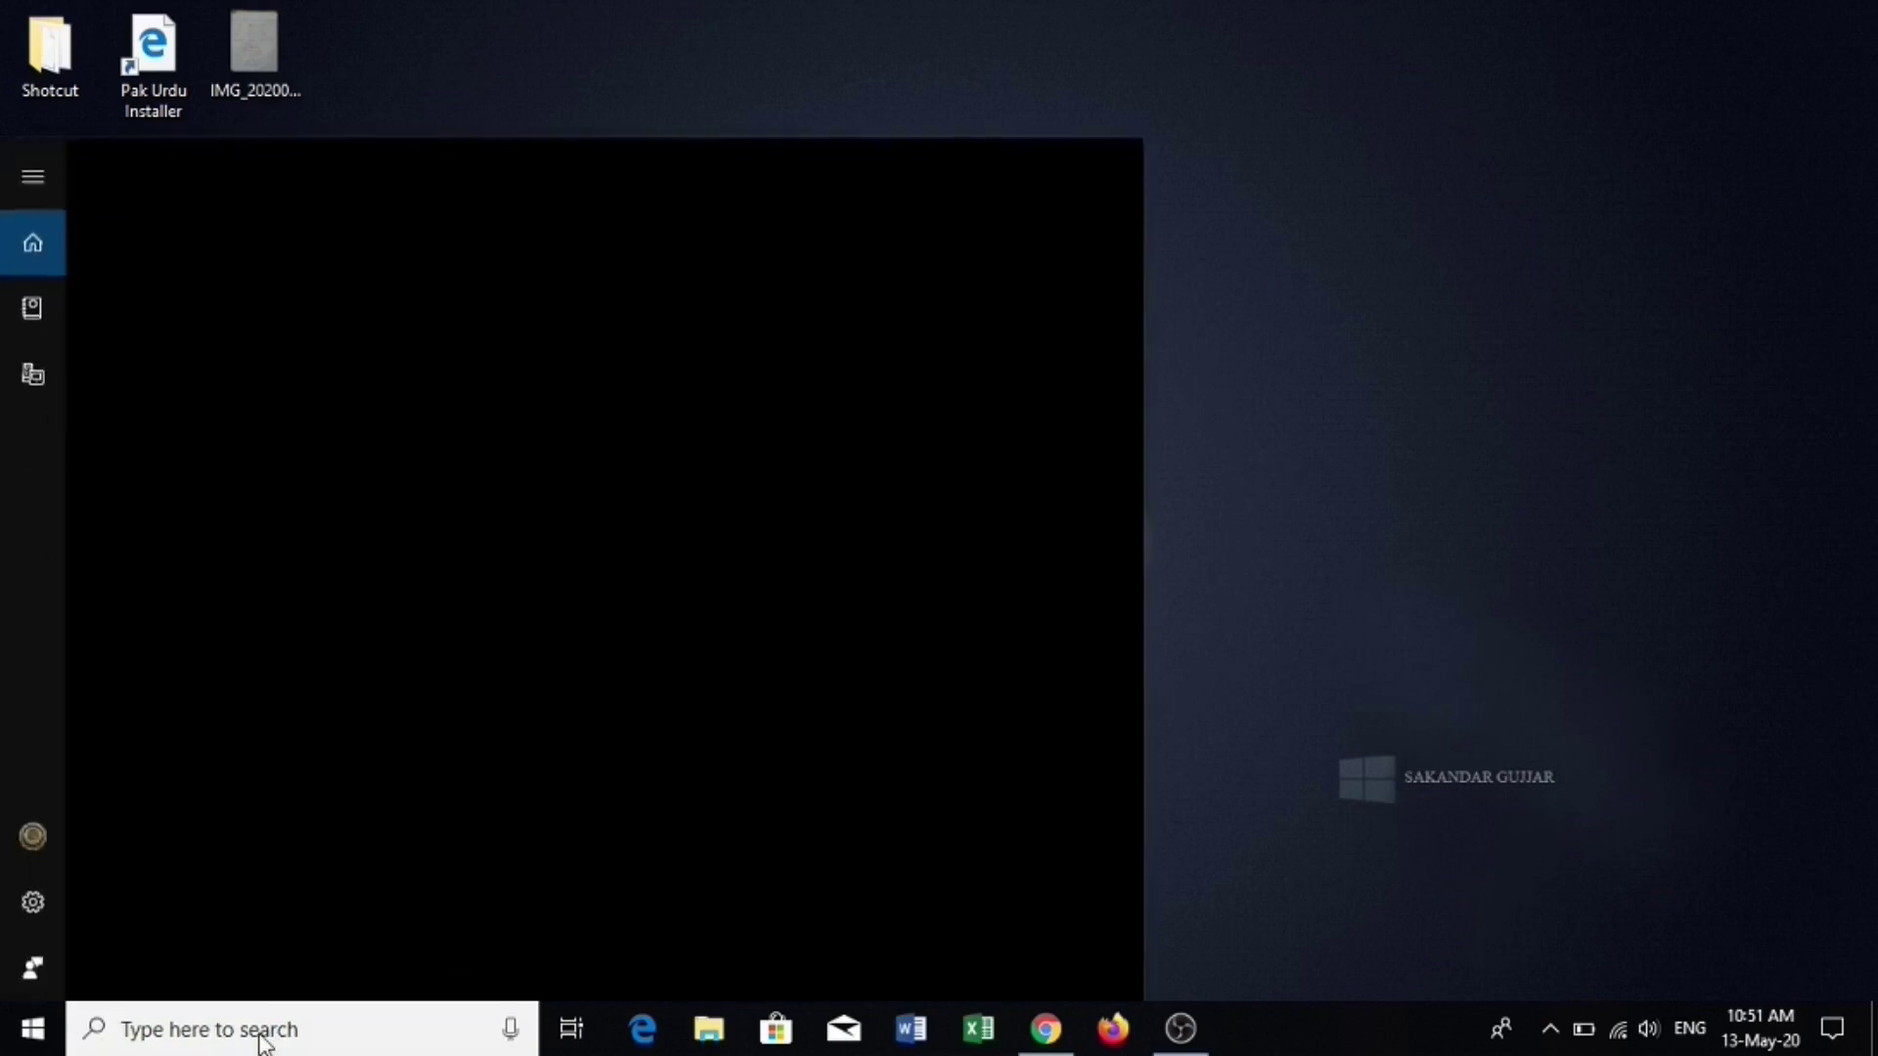
{"action": "type", "text": "%"}
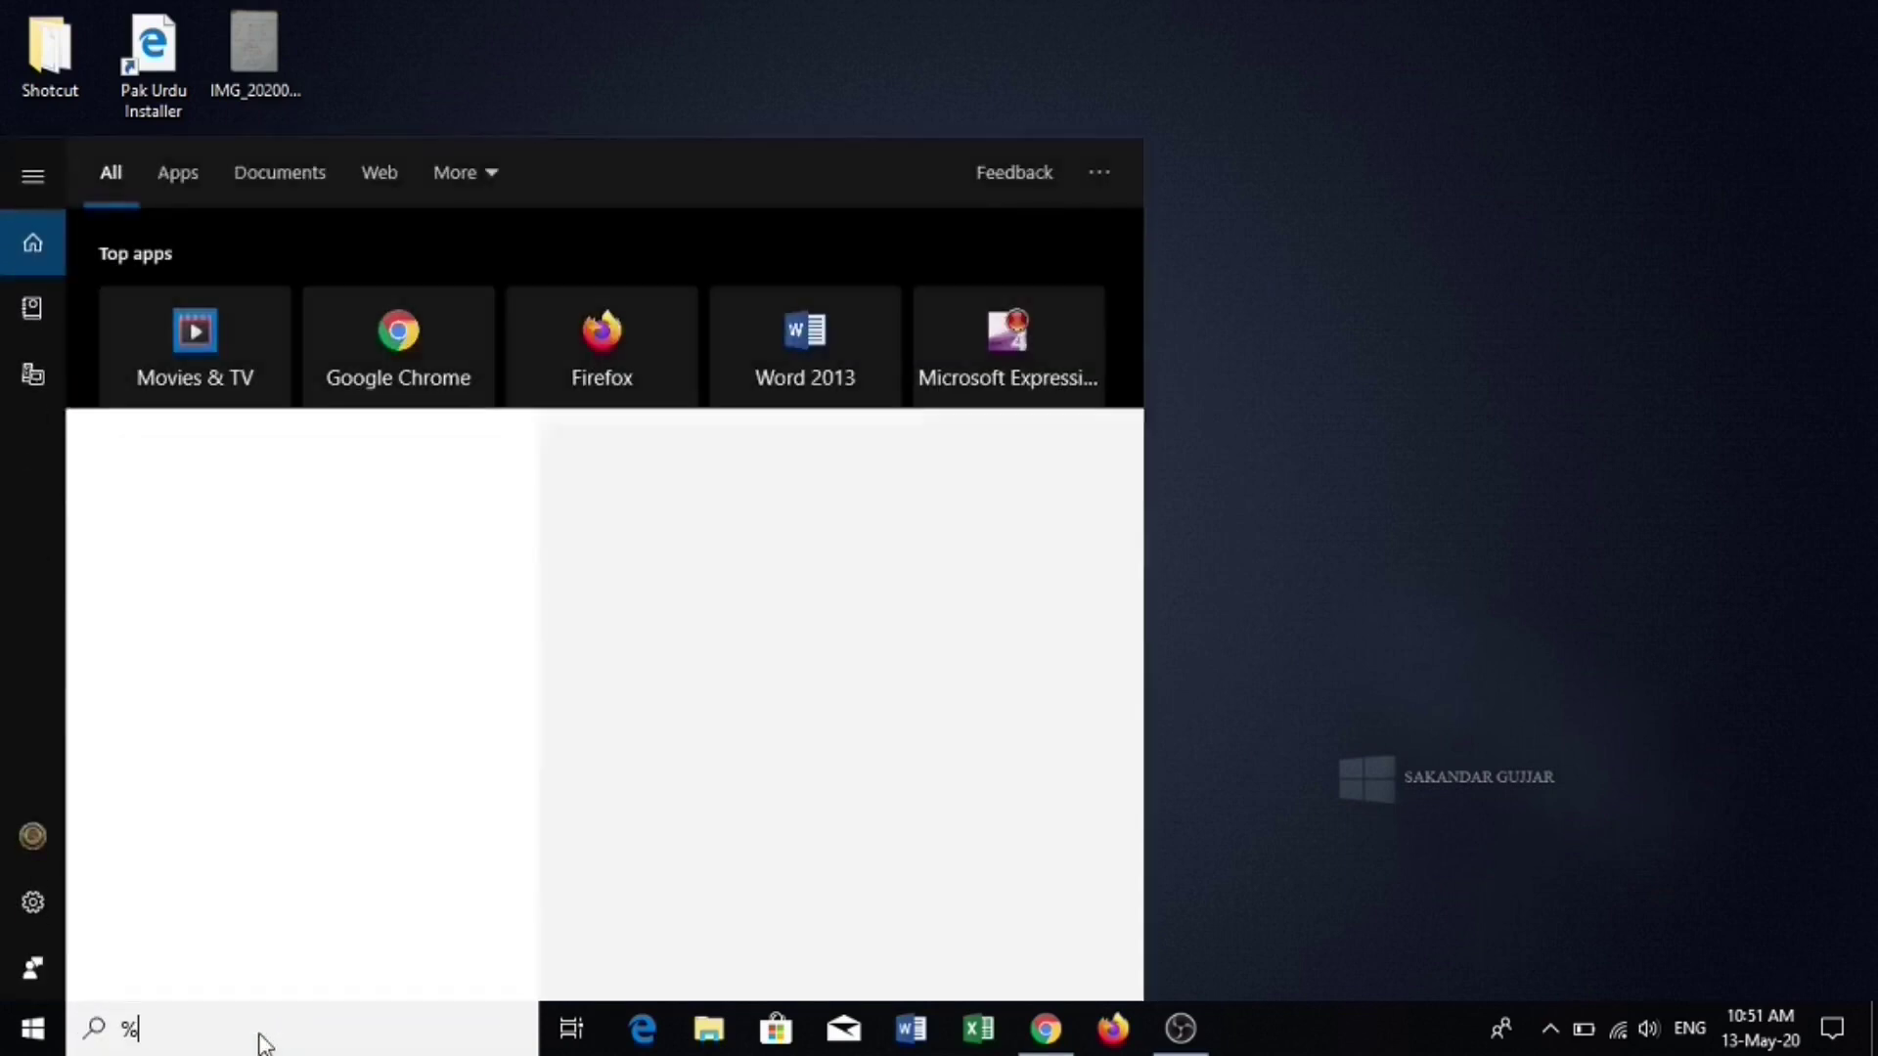
{"action": "type", "text": "p"}
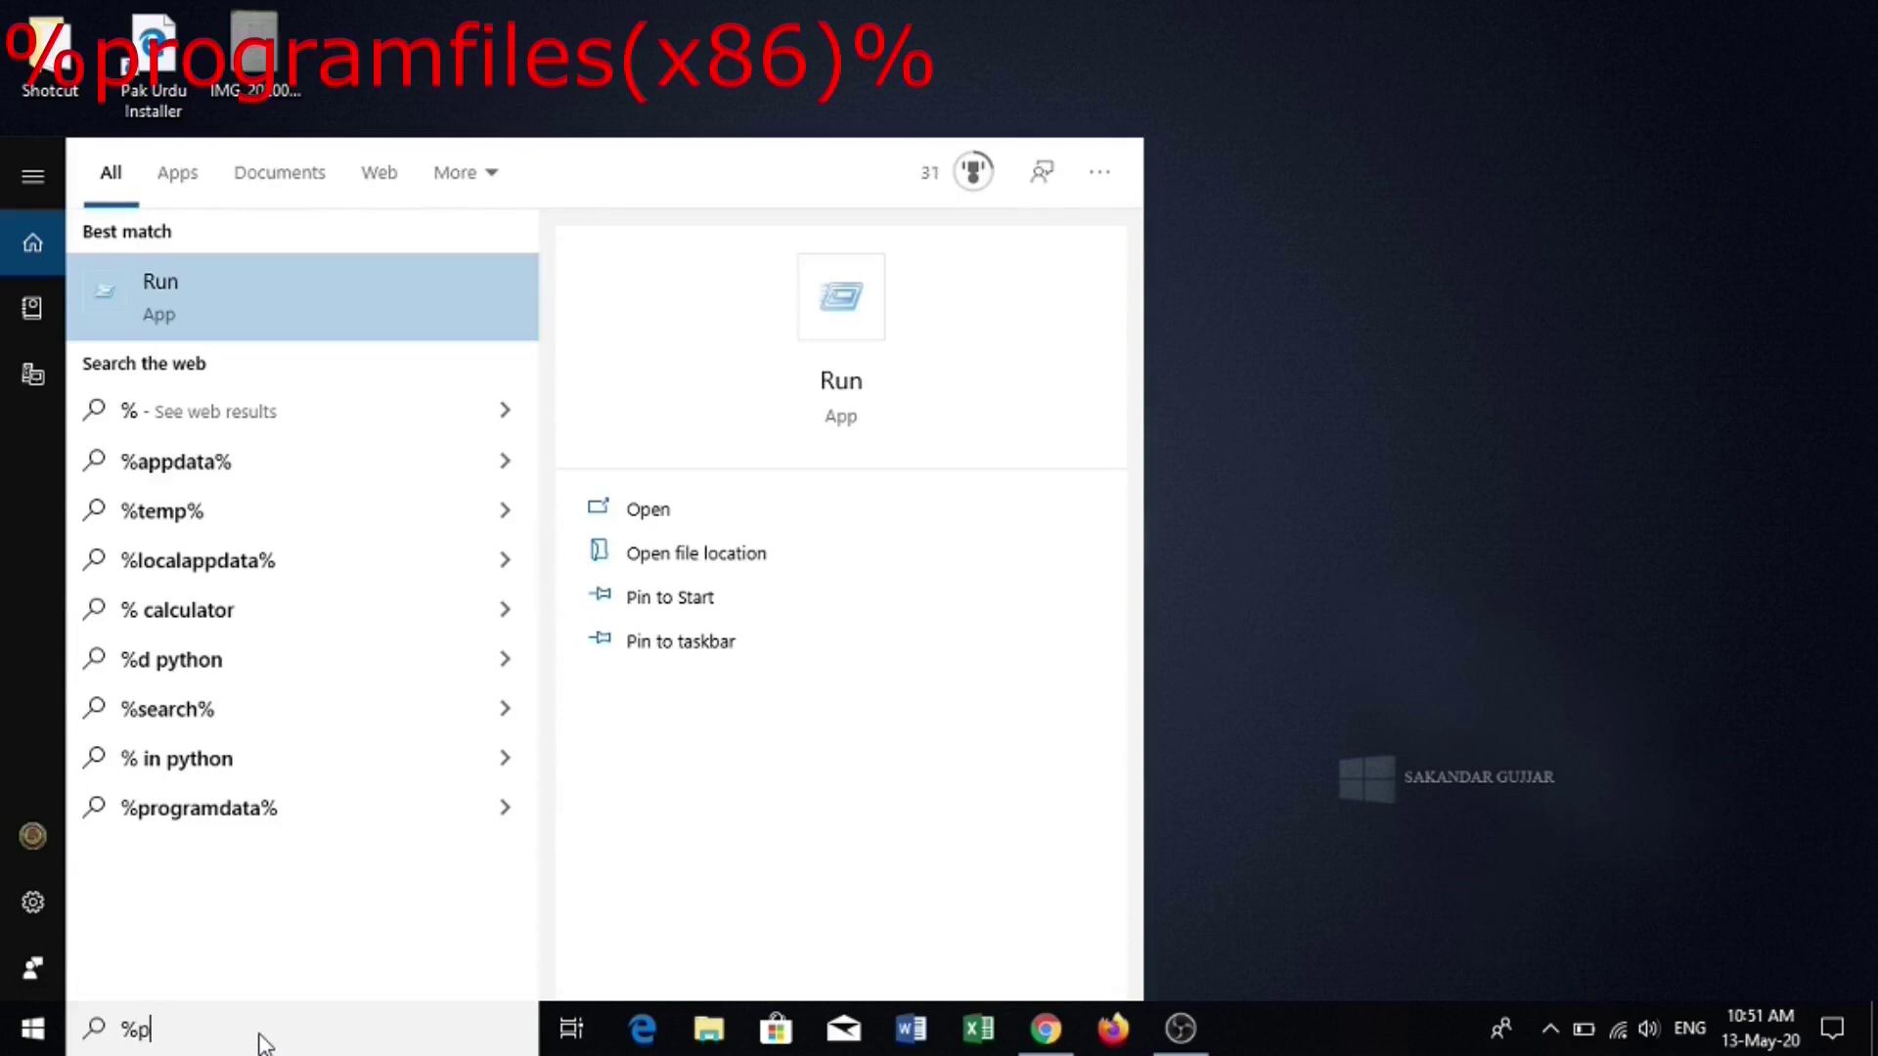
{"action": "type", "text": "rogramf"}
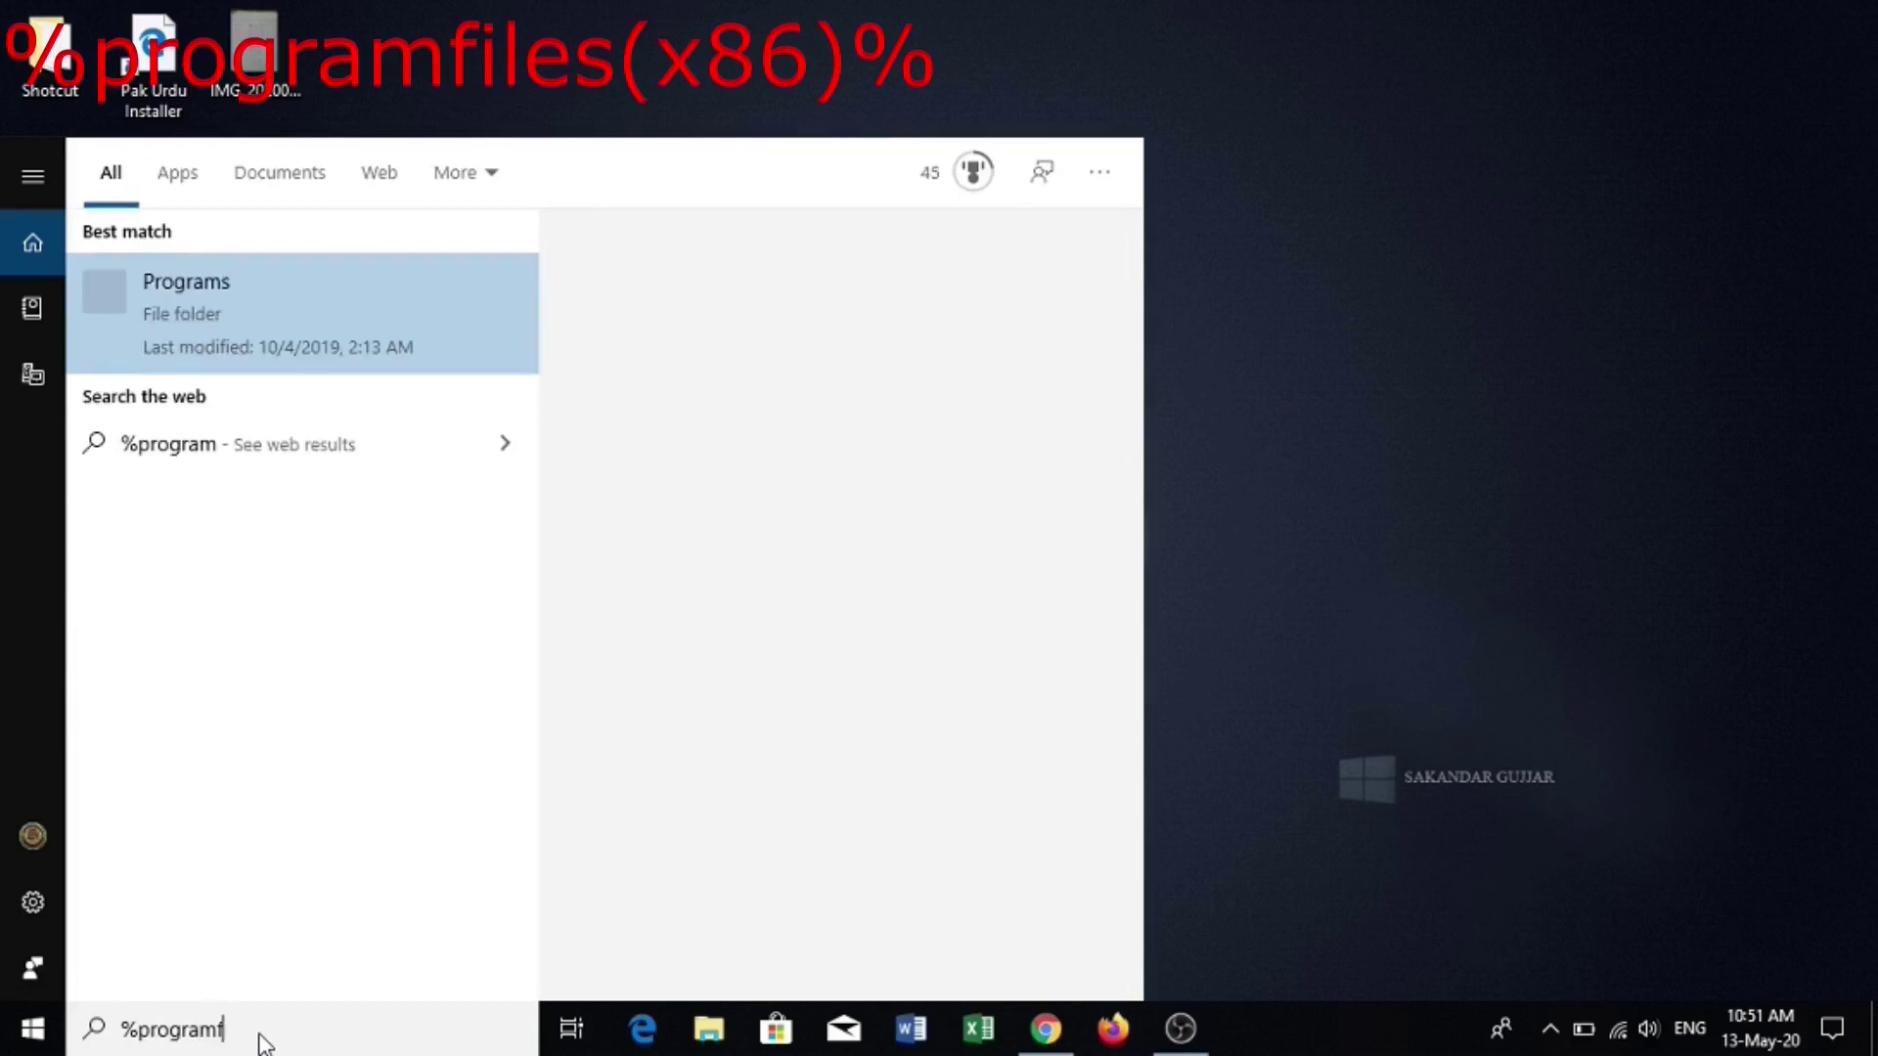
{"action": "type", "text": "iles"}
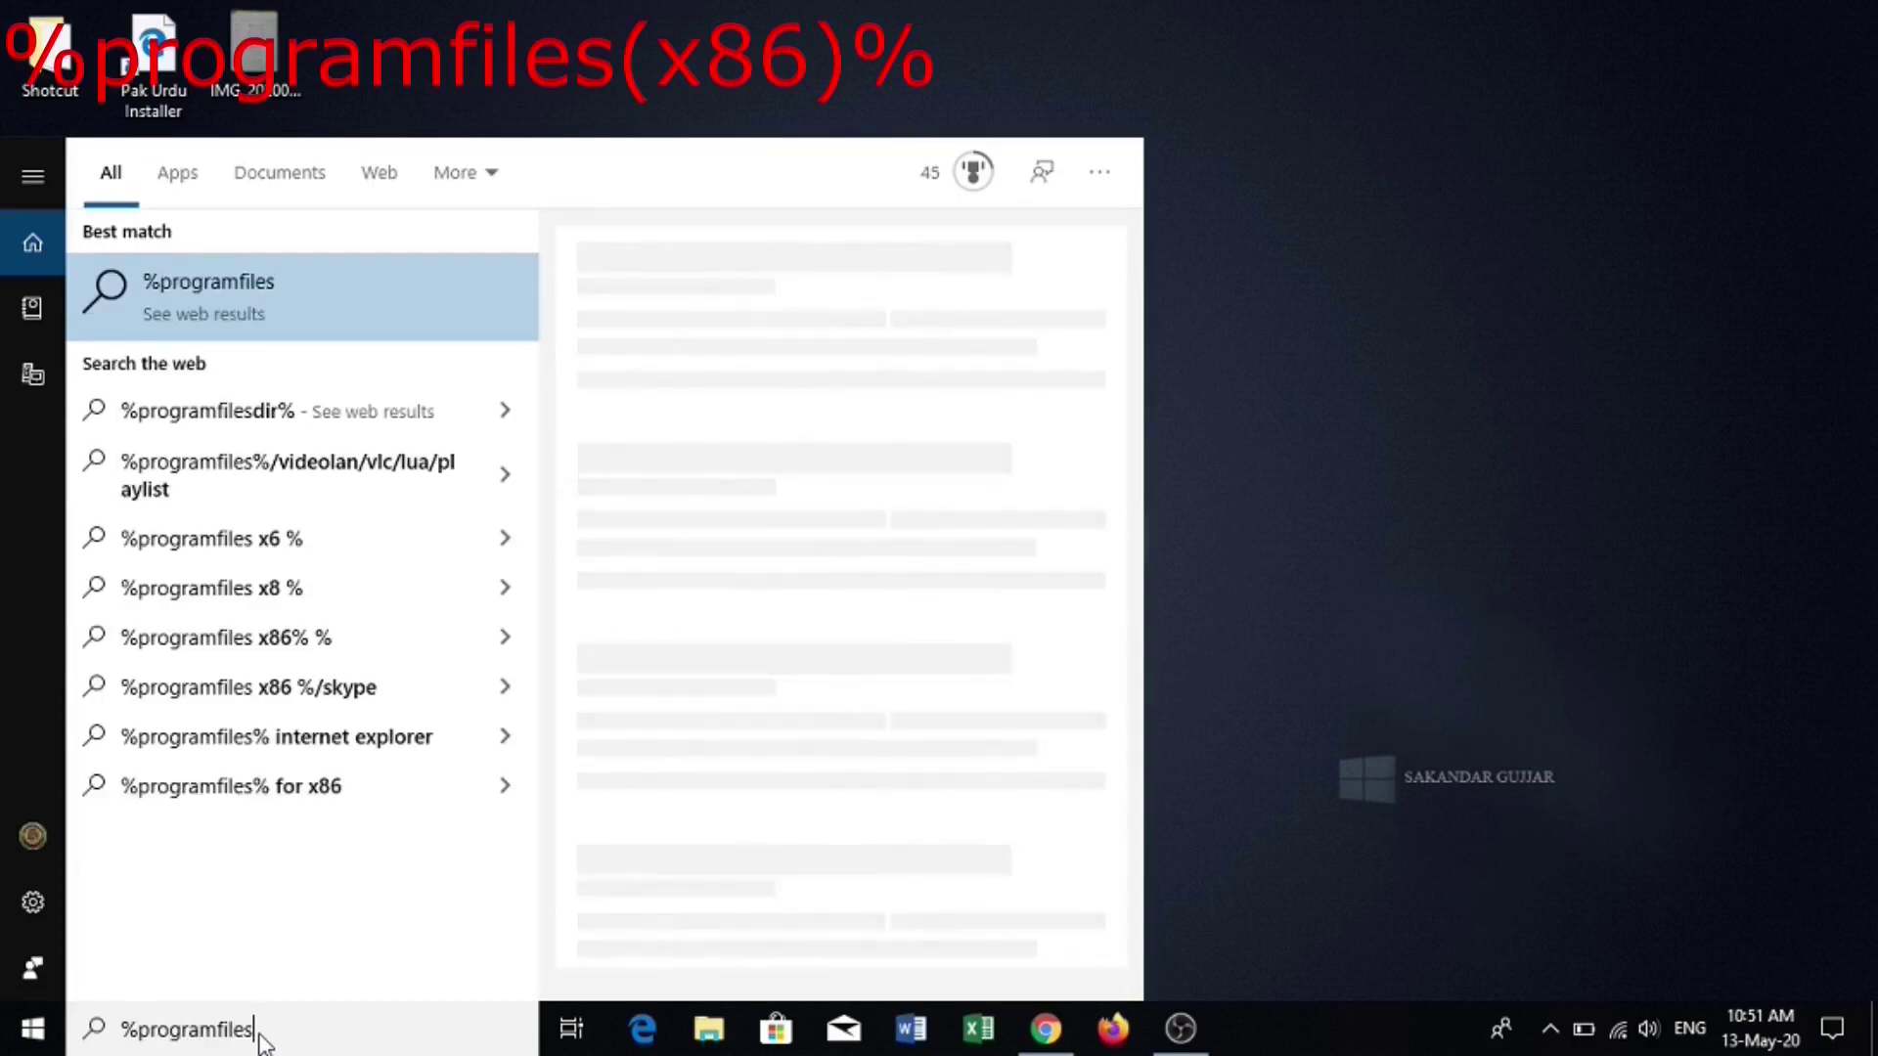
{"action": "type", "text": "("}
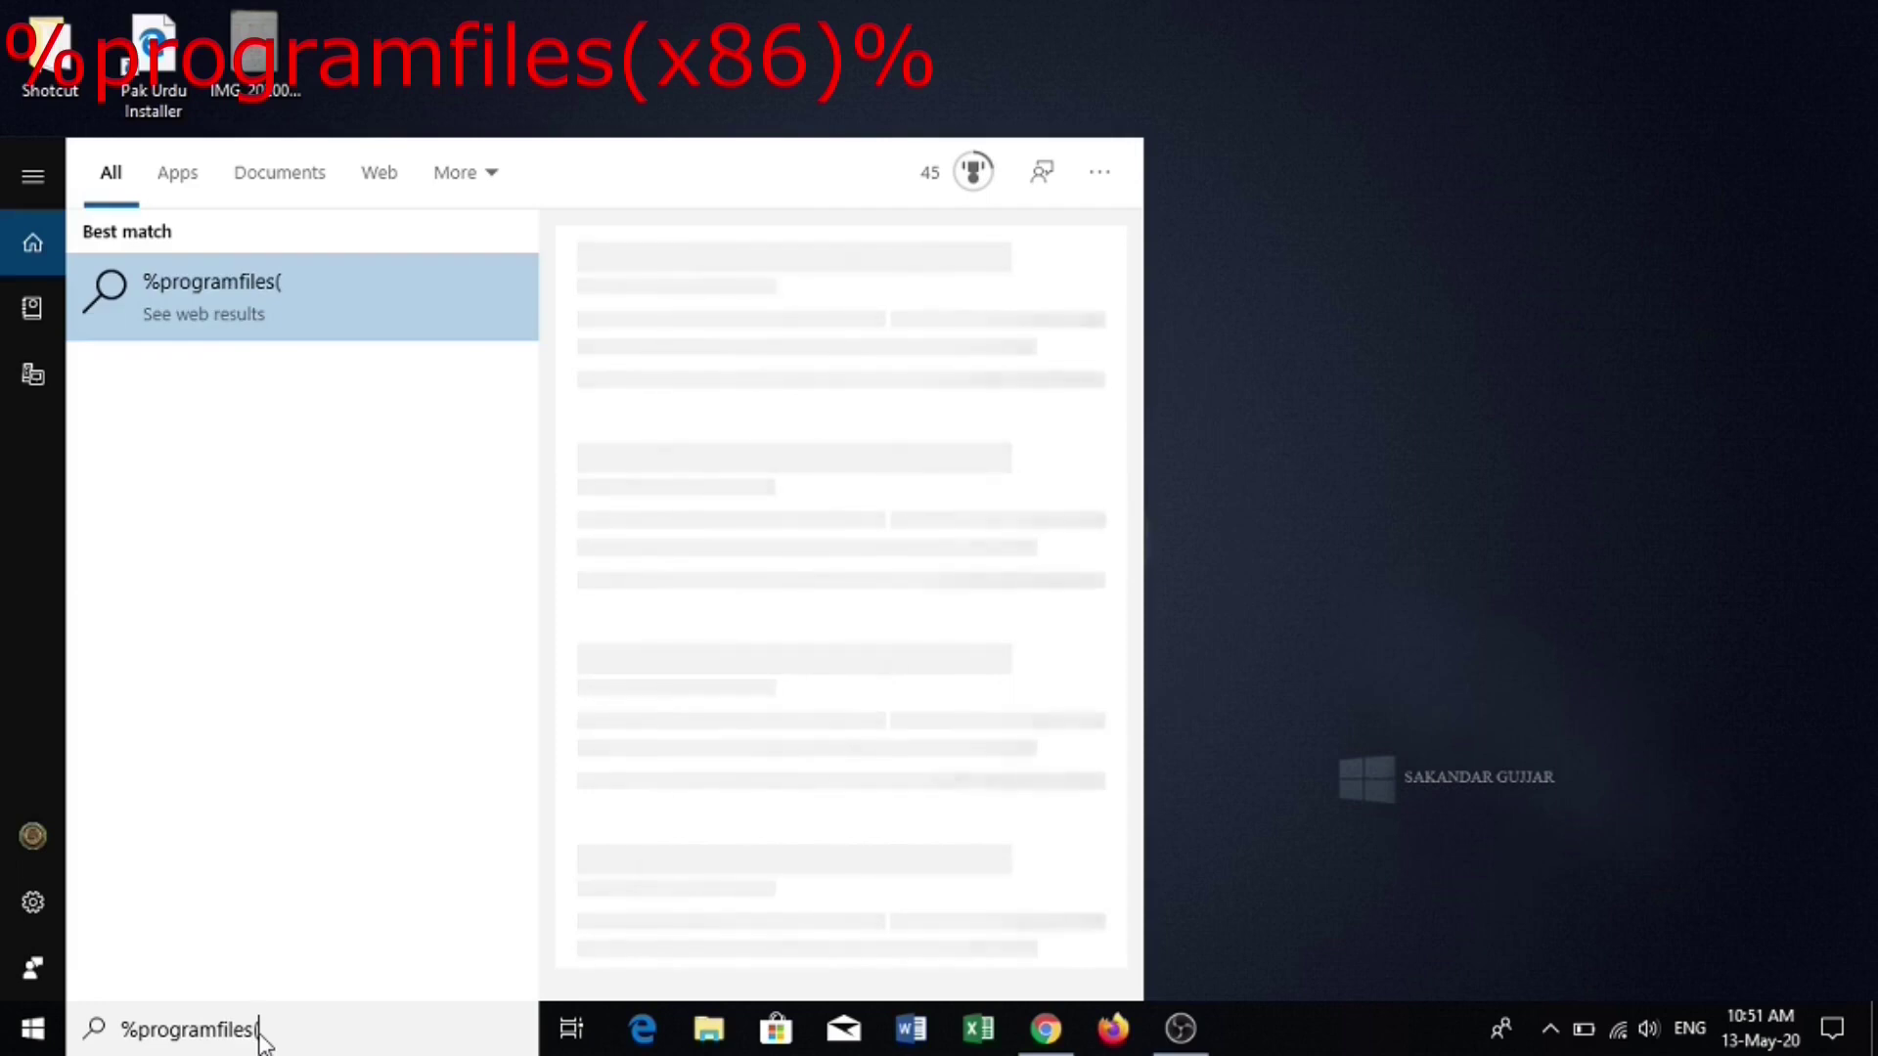
{"action": "type", "text": "x86)%"}
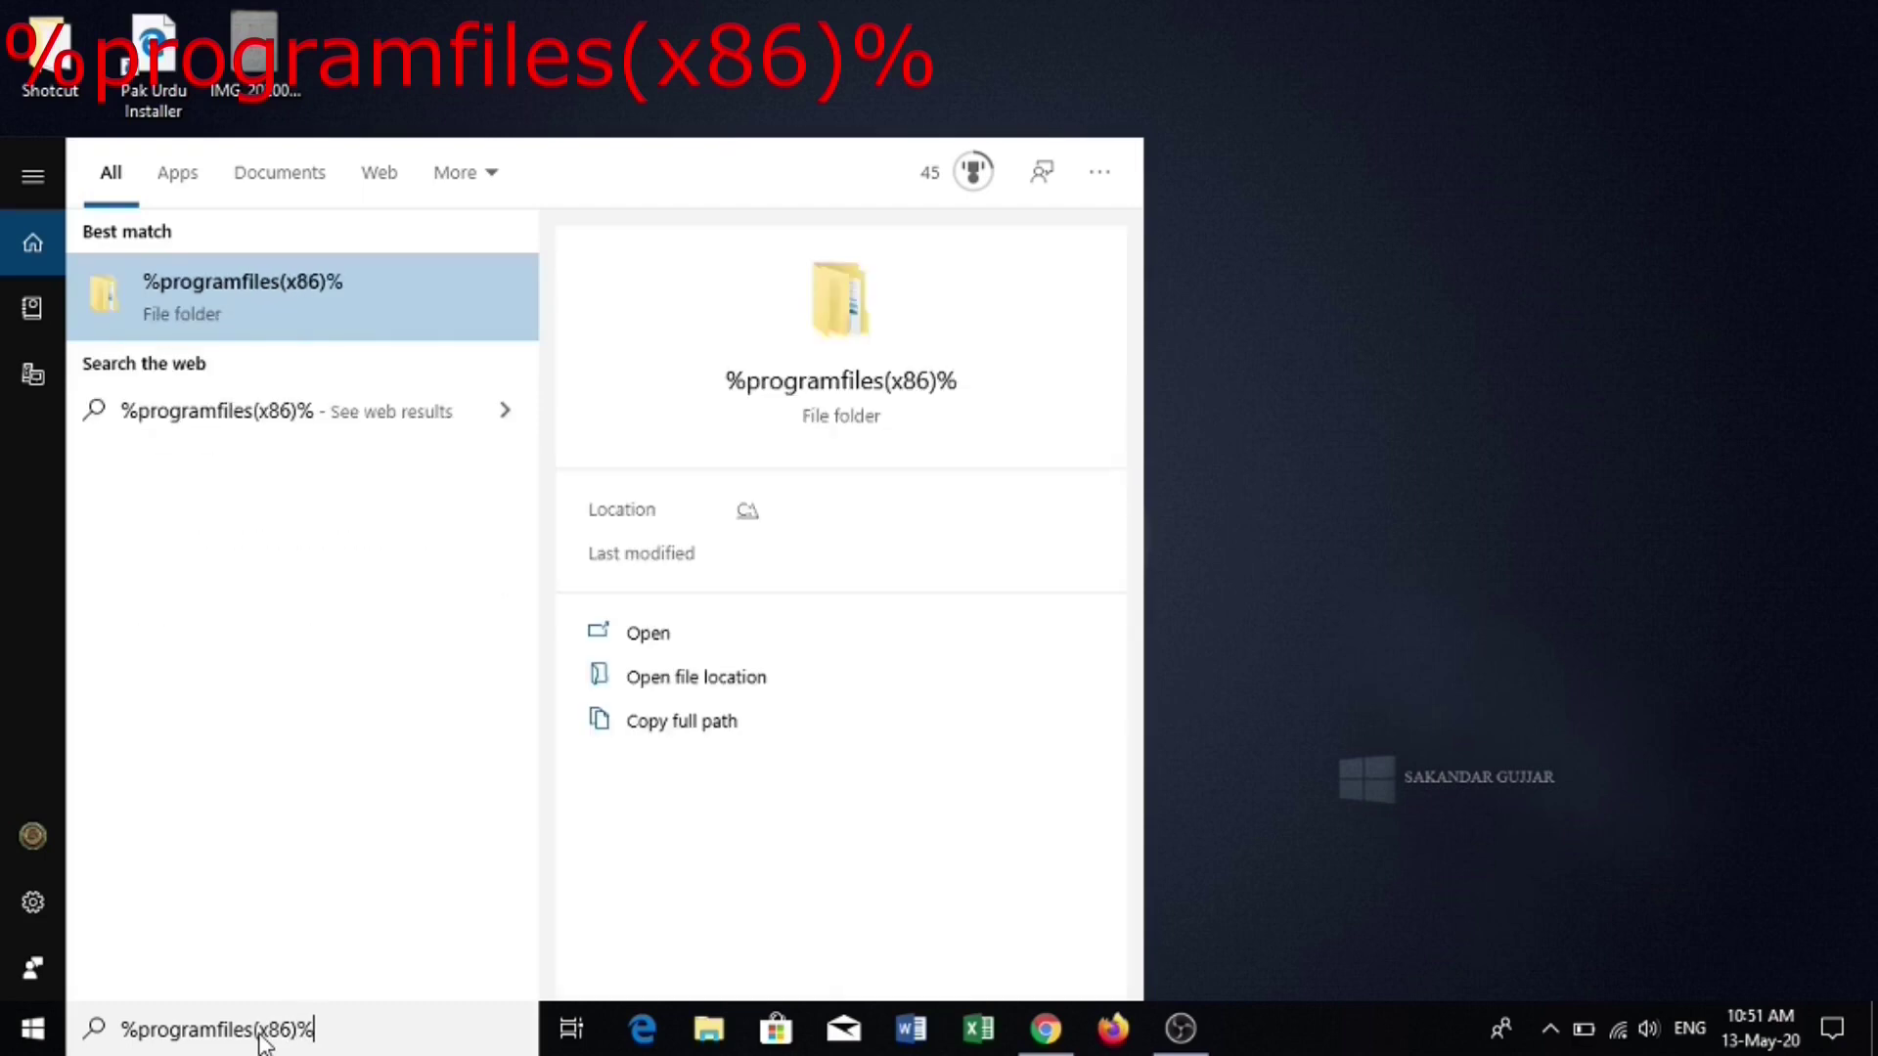
{"action": "left_click", "coordinate": [309, 295]}
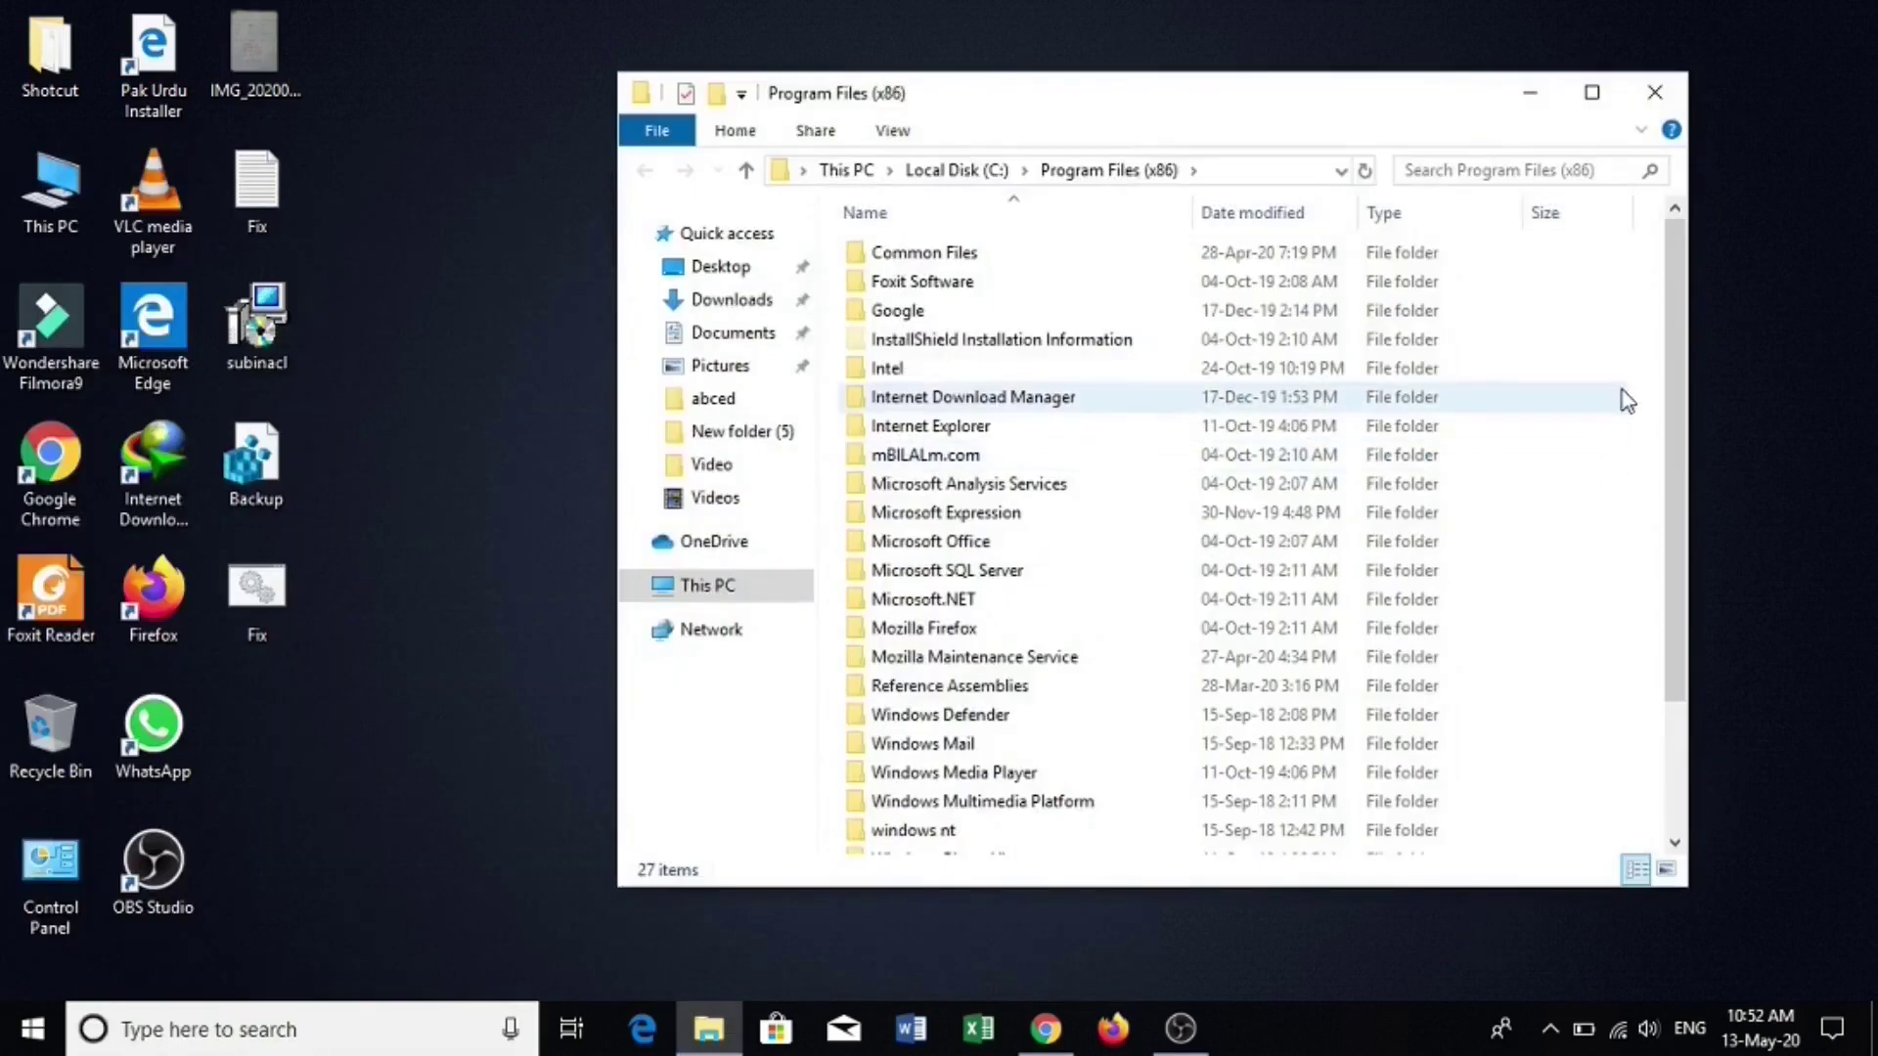
Open the Tools folder inside the Windows Resource Kits folder
{"action": "left_click_drag", "start_coordinate": [1678, 389], "coordinate": [1678, 557]}
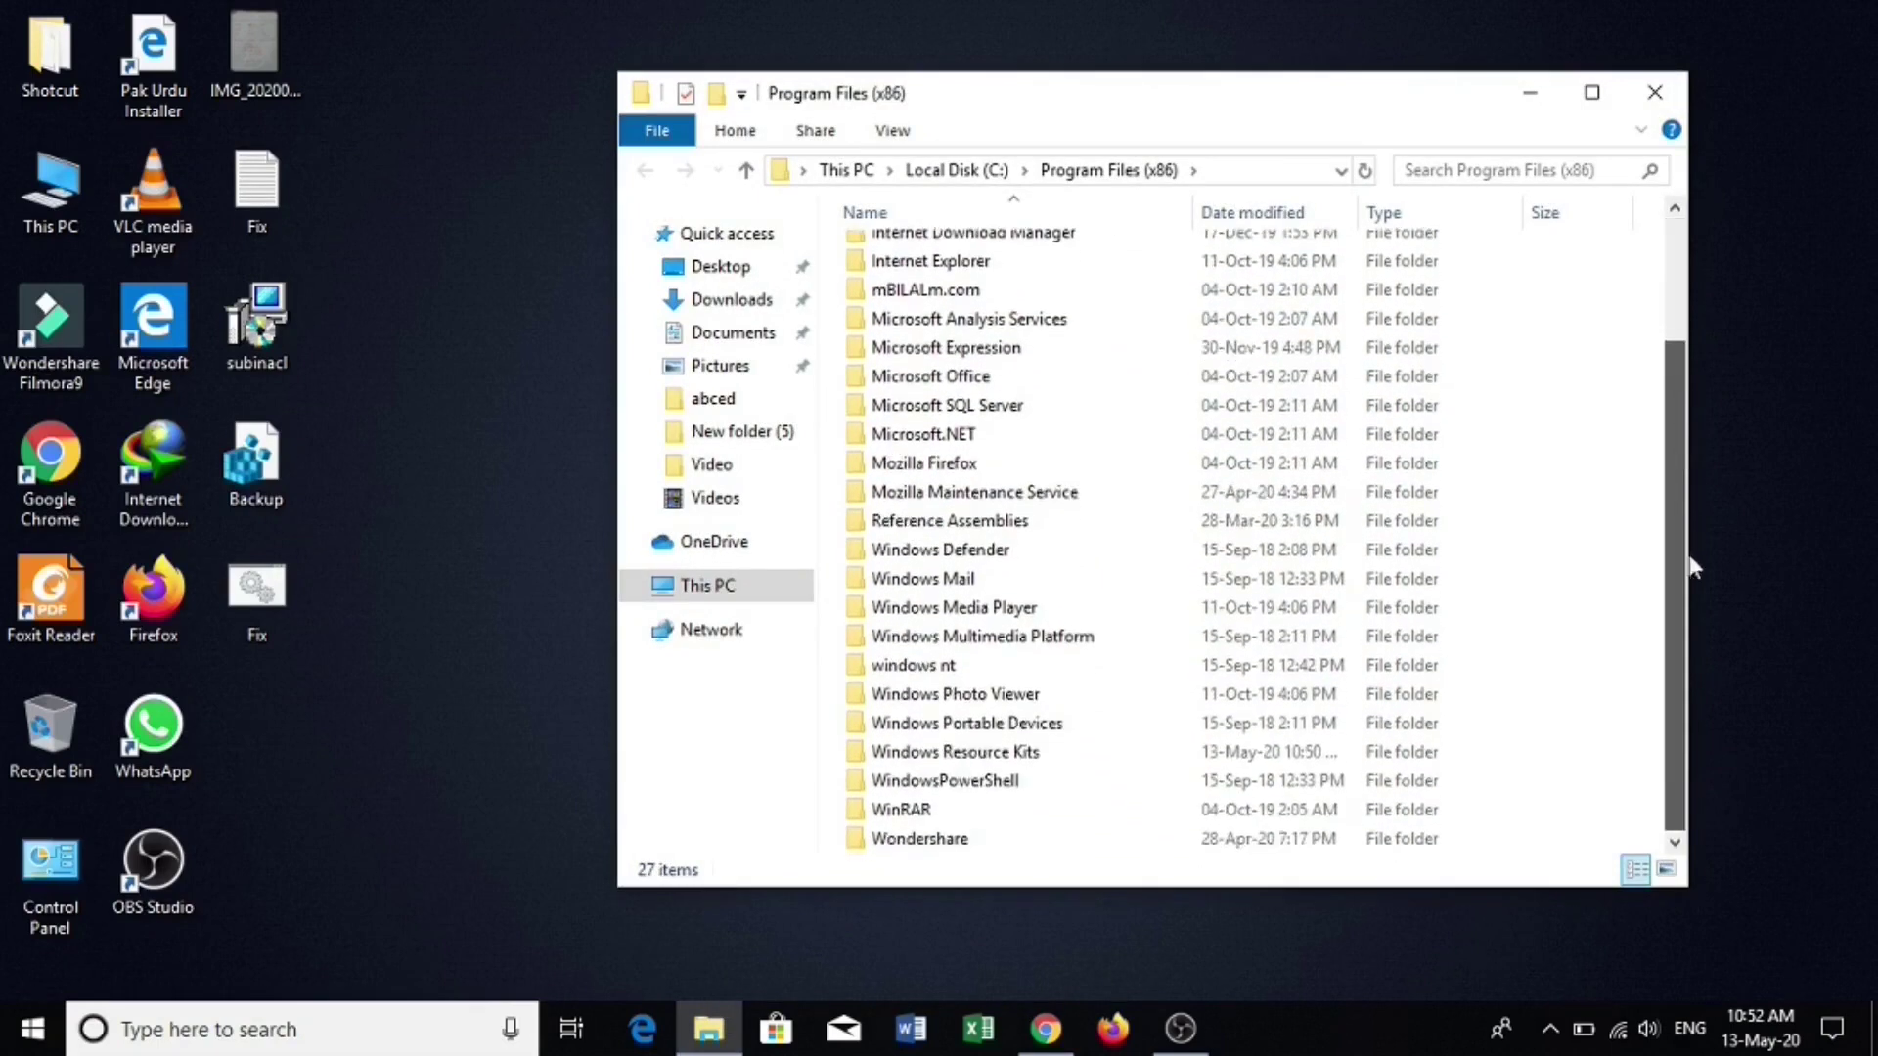
{"action": "double_click", "coordinate": [984, 755]}
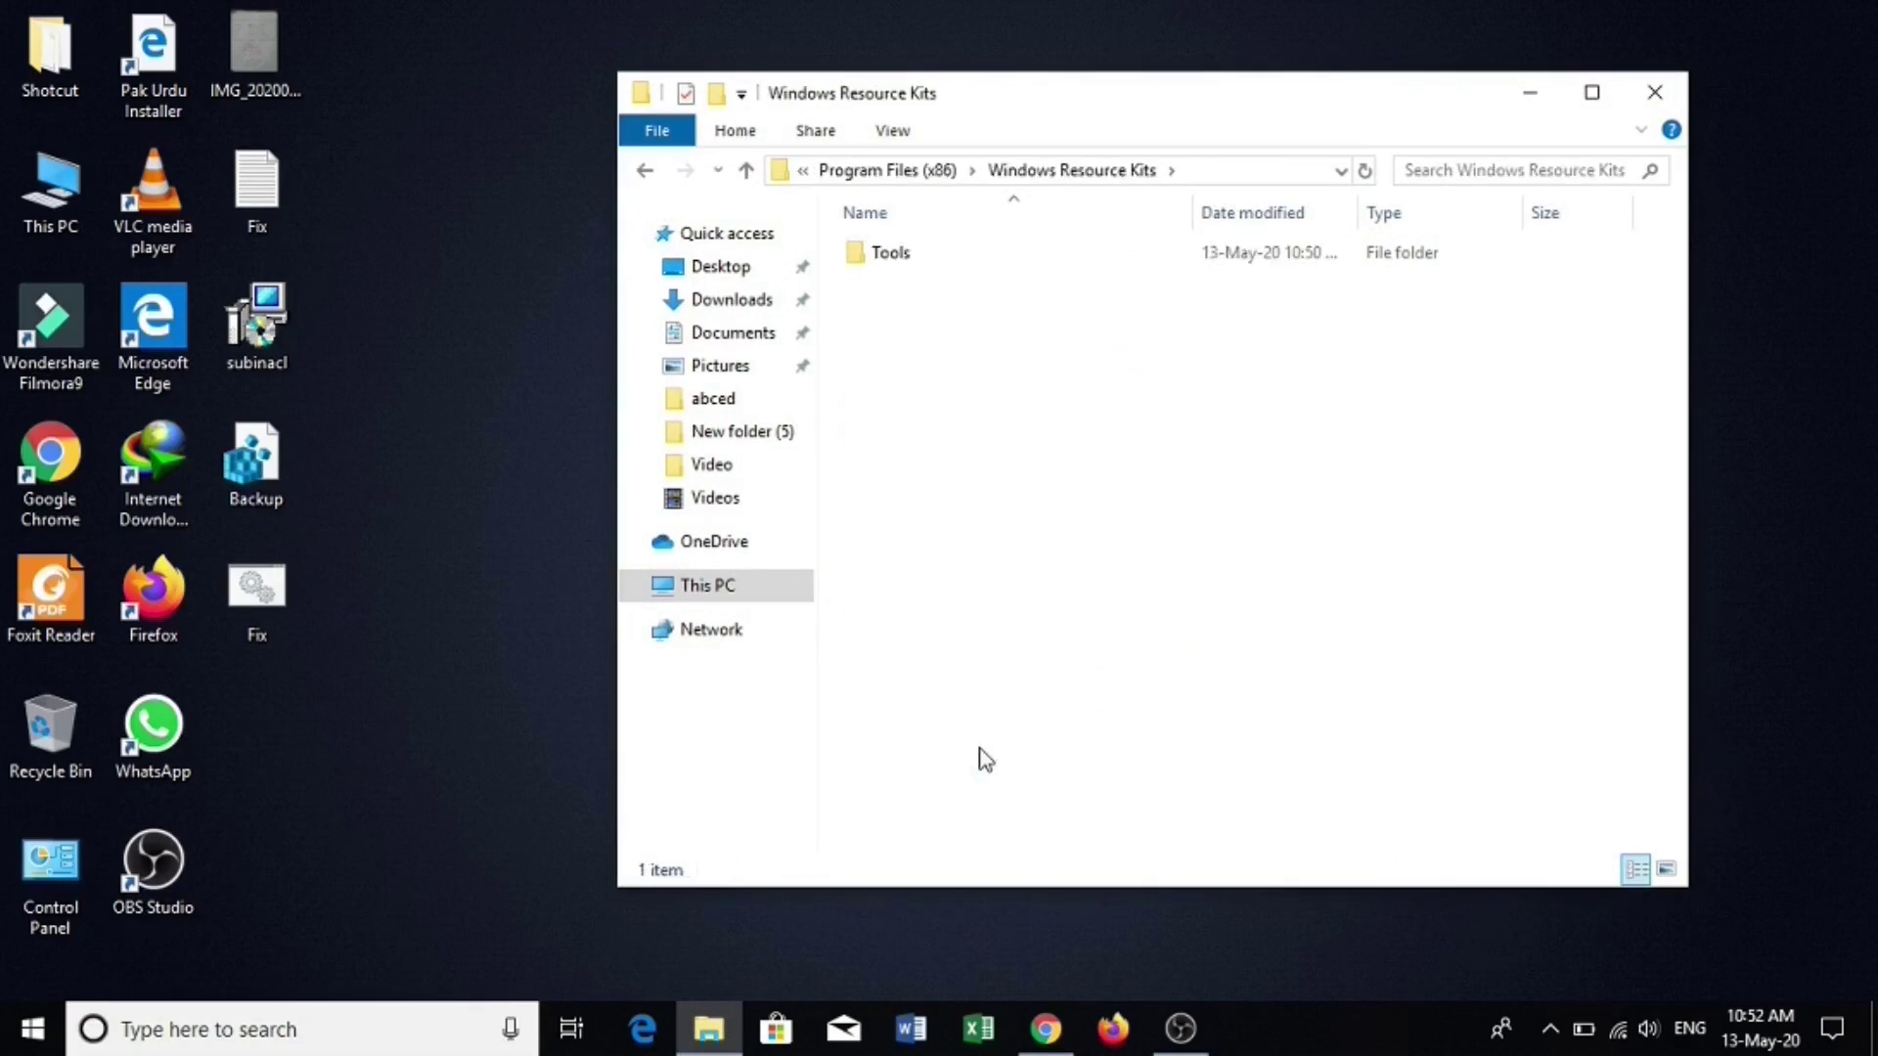
{"action": "double_click", "coordinate": [886, 262]}
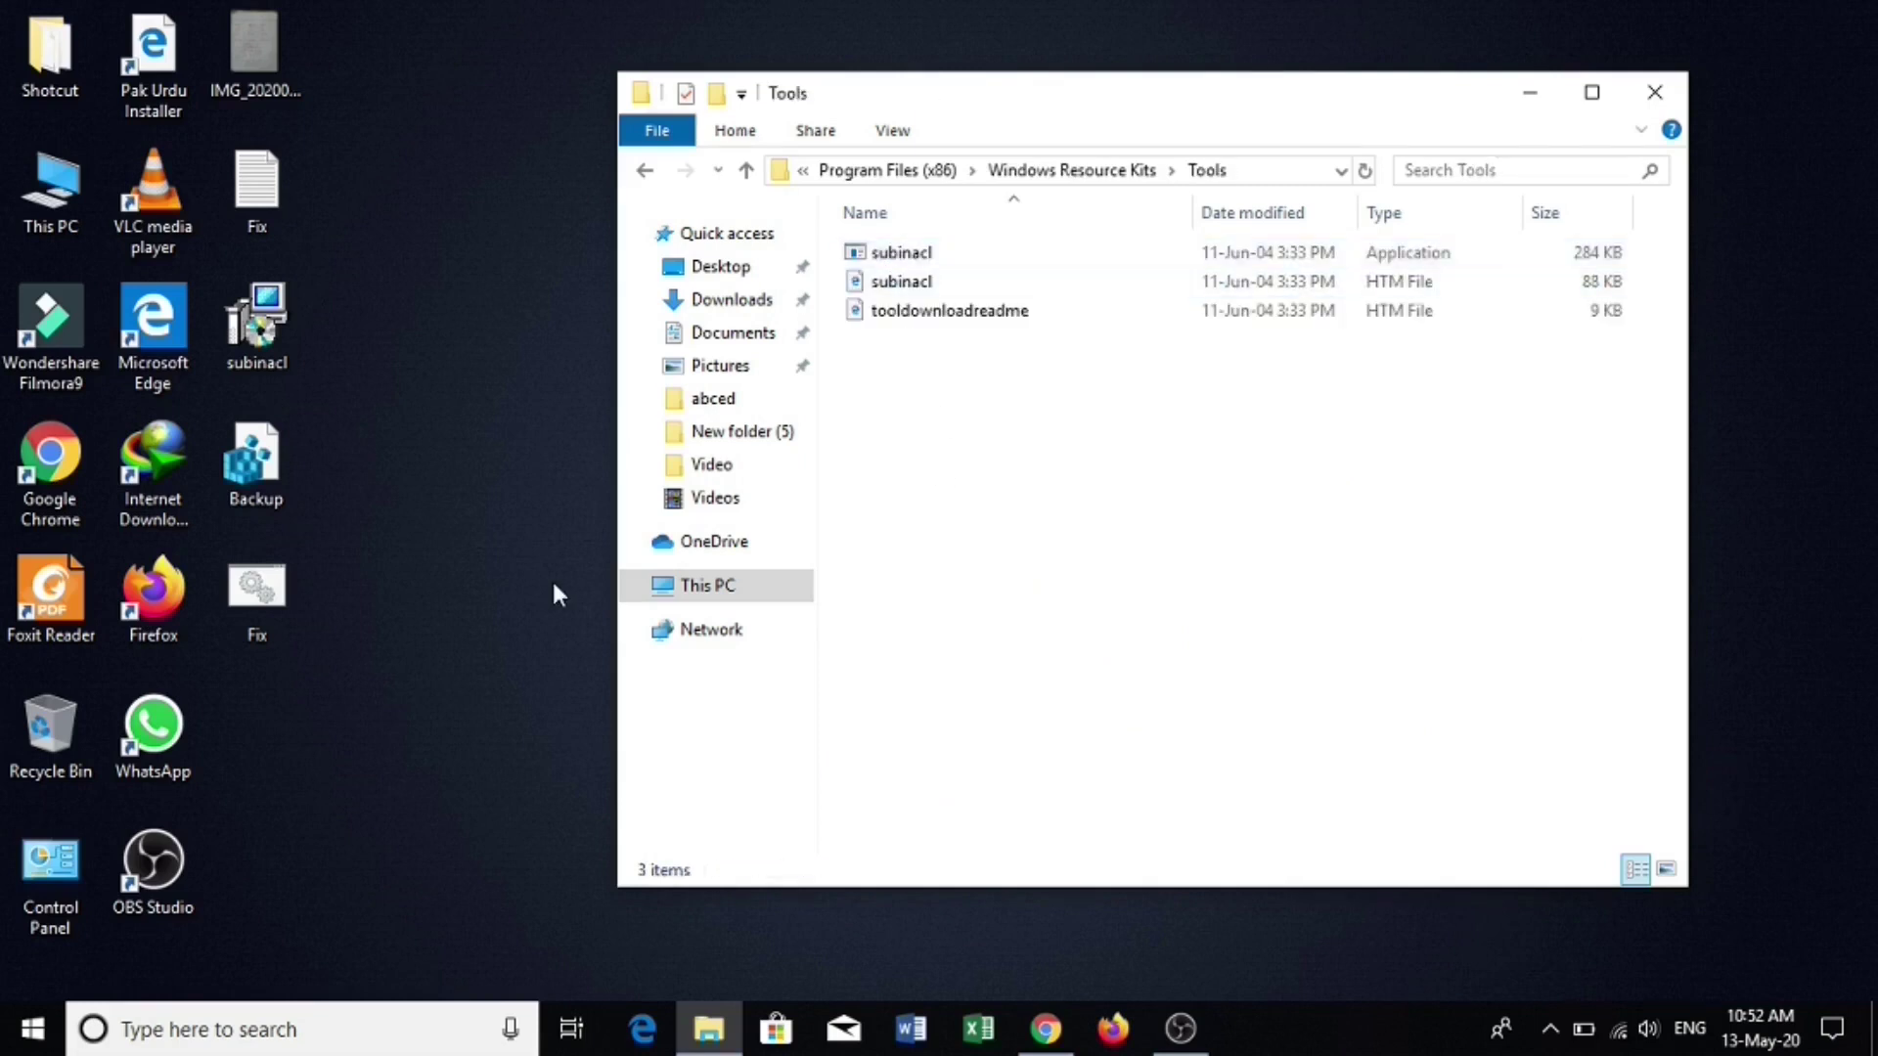
Move the Fix batch file from the desktop into the Tools folder with administrator permission and close the folder window
{"action": "left_click", "coordinate": [244, 589]}
{"action": "right_click", "coordinate": [244, 589]}
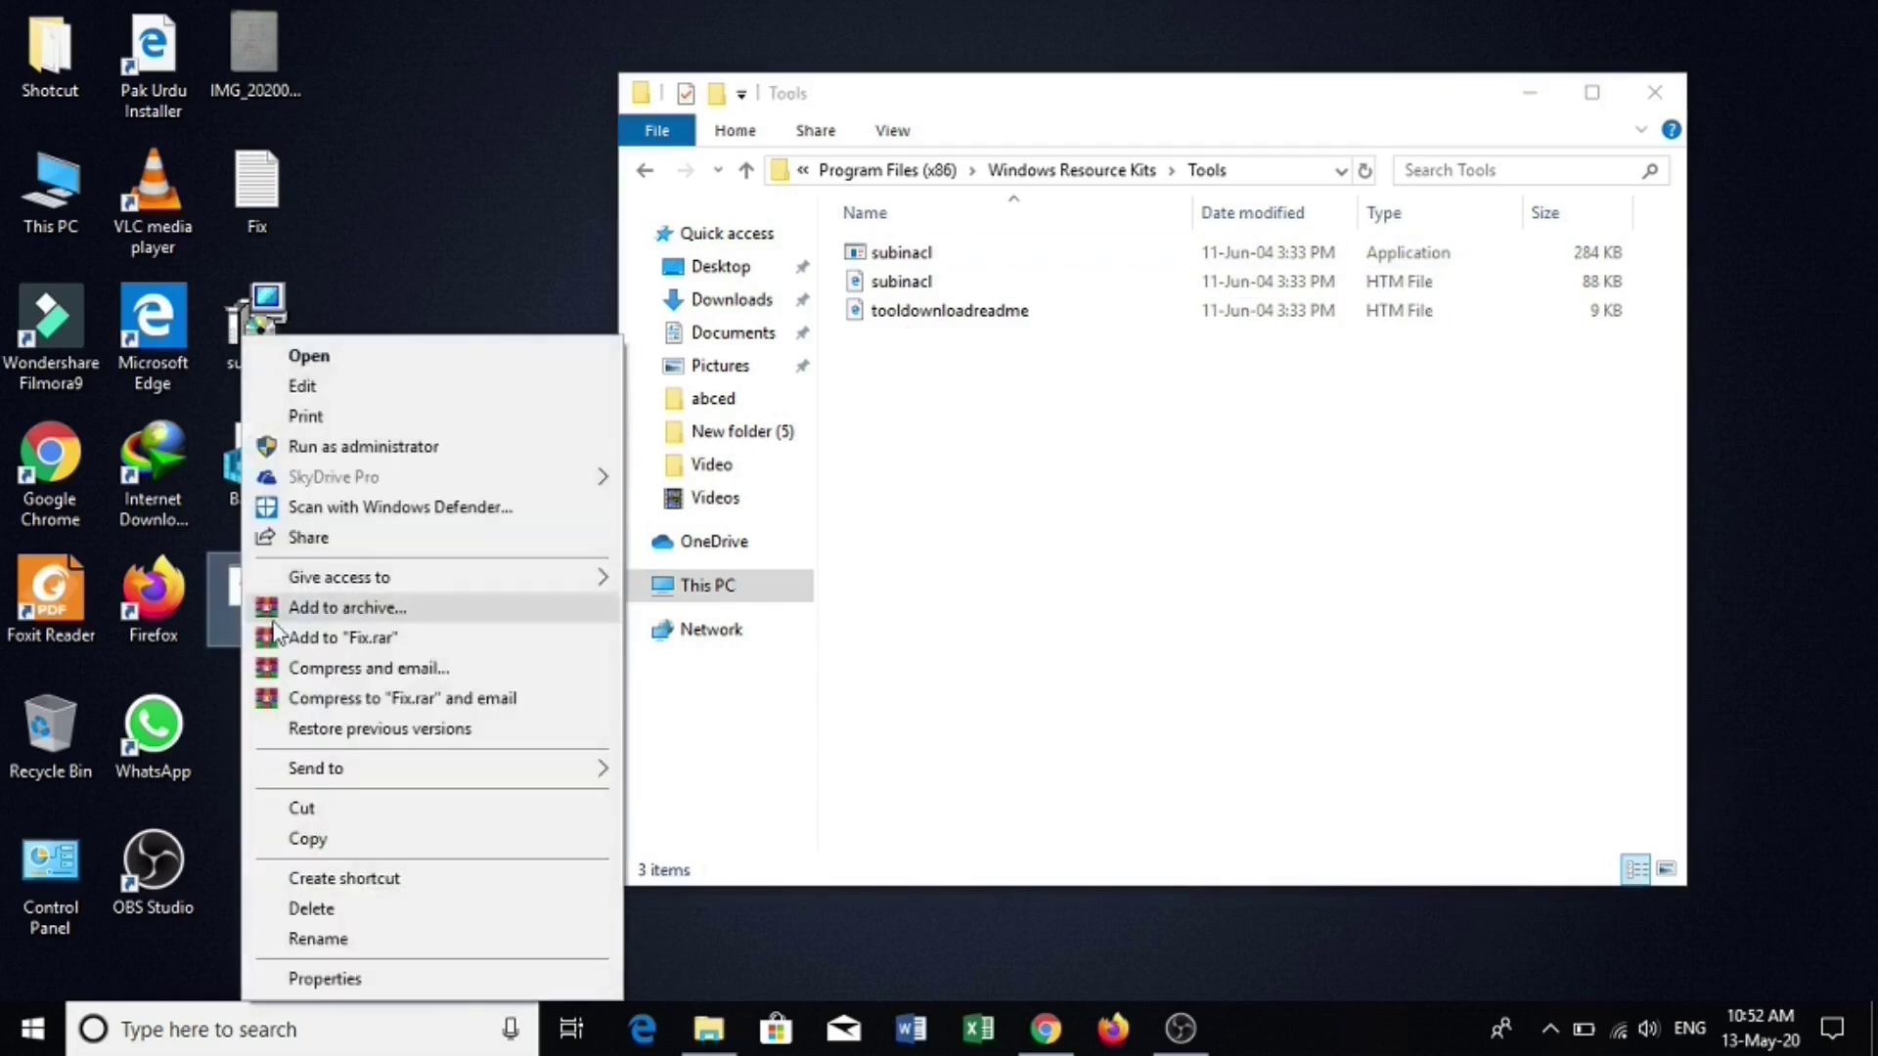
{"action": "left_click", "coordinate": [338, 808]}
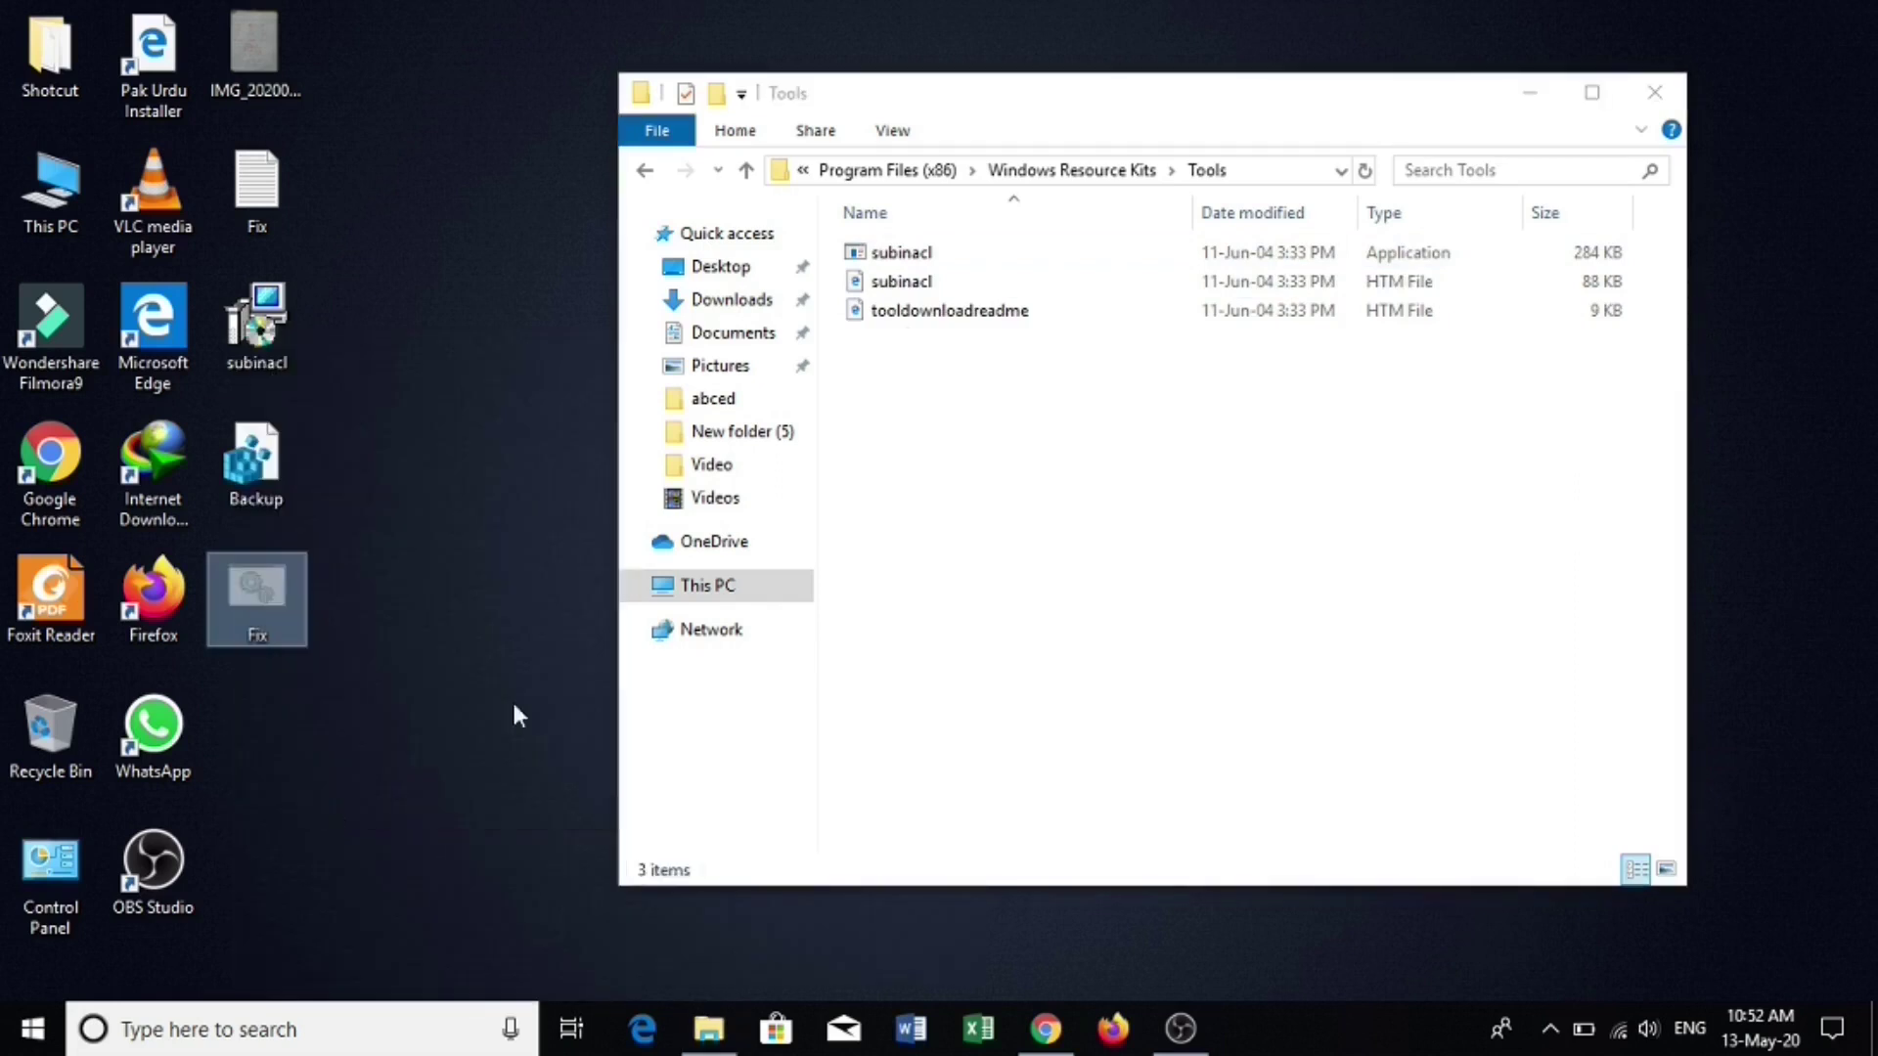
{"action": "right_click", "coordinate": [1032, 499]}
{"action": "left_click", "coordinate": [1119, 674]}
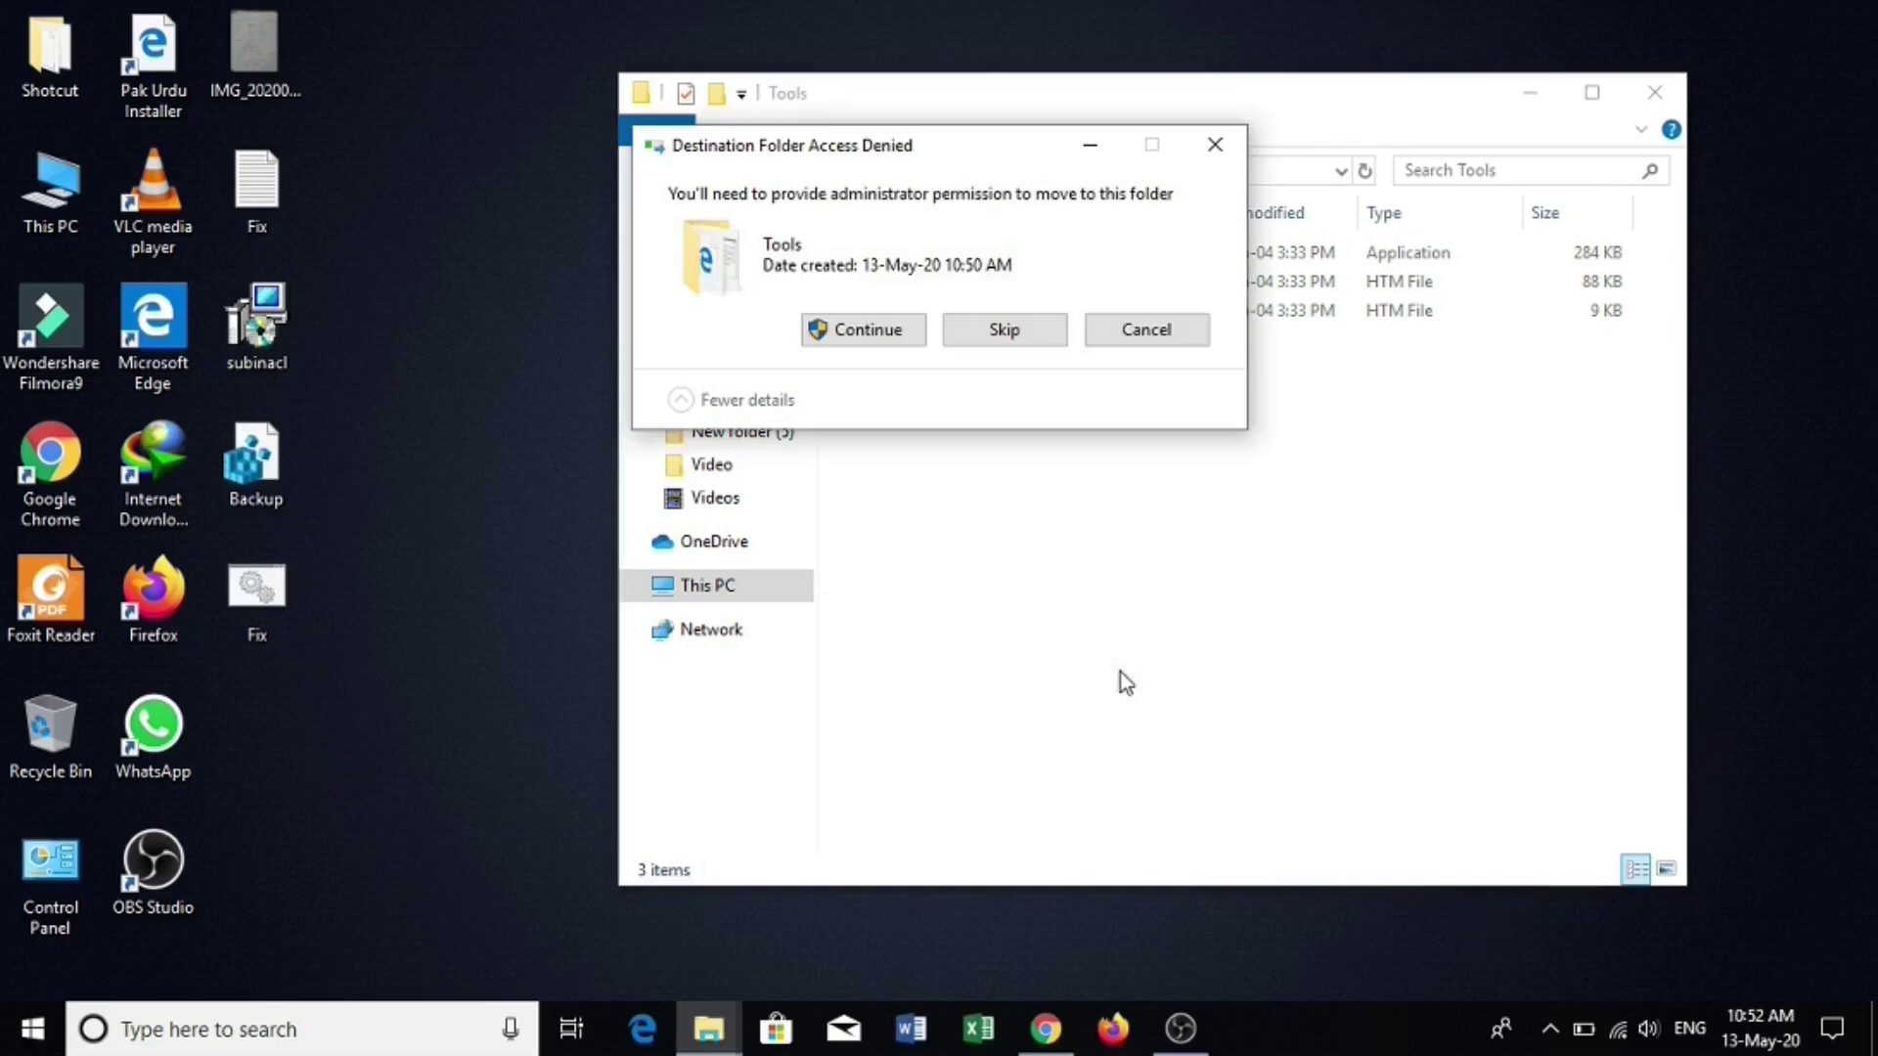
{"action": "left_click", "coordinate": [887, 337]}
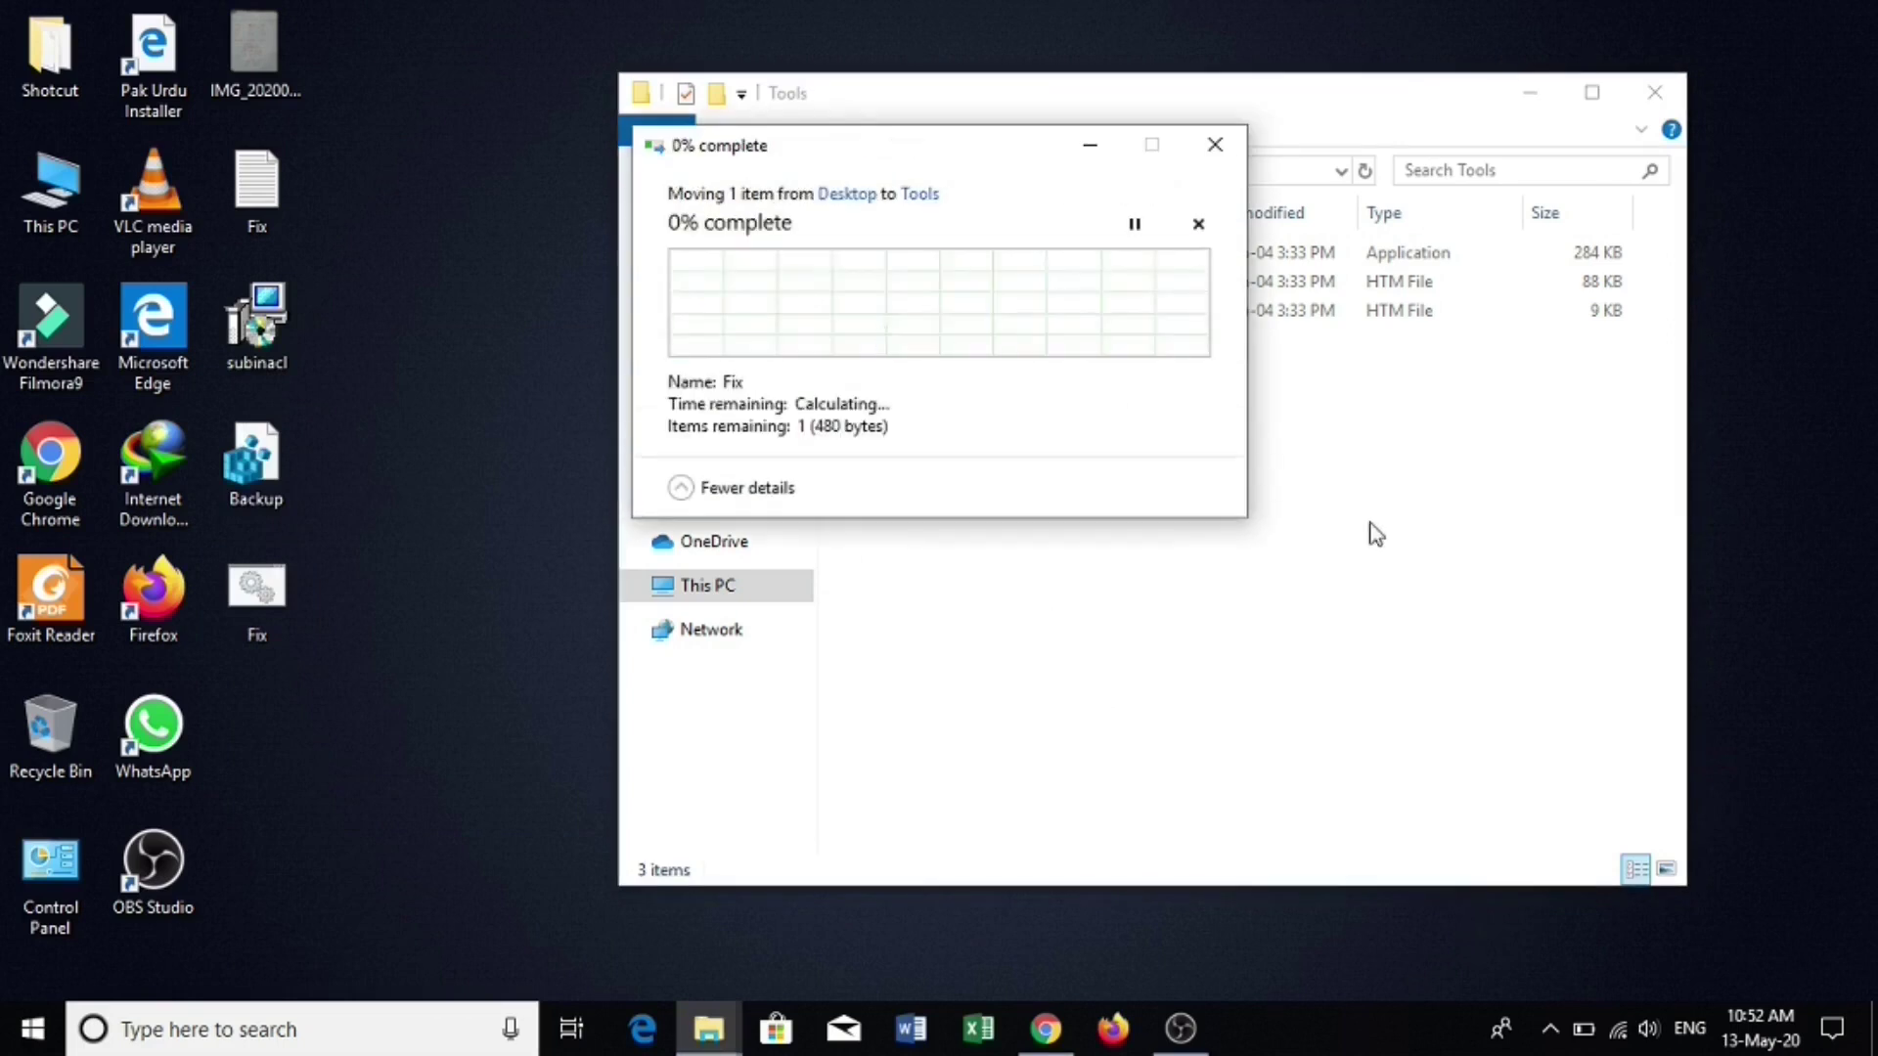
{"action": "left_click", "coordinate": [1653, 96]}
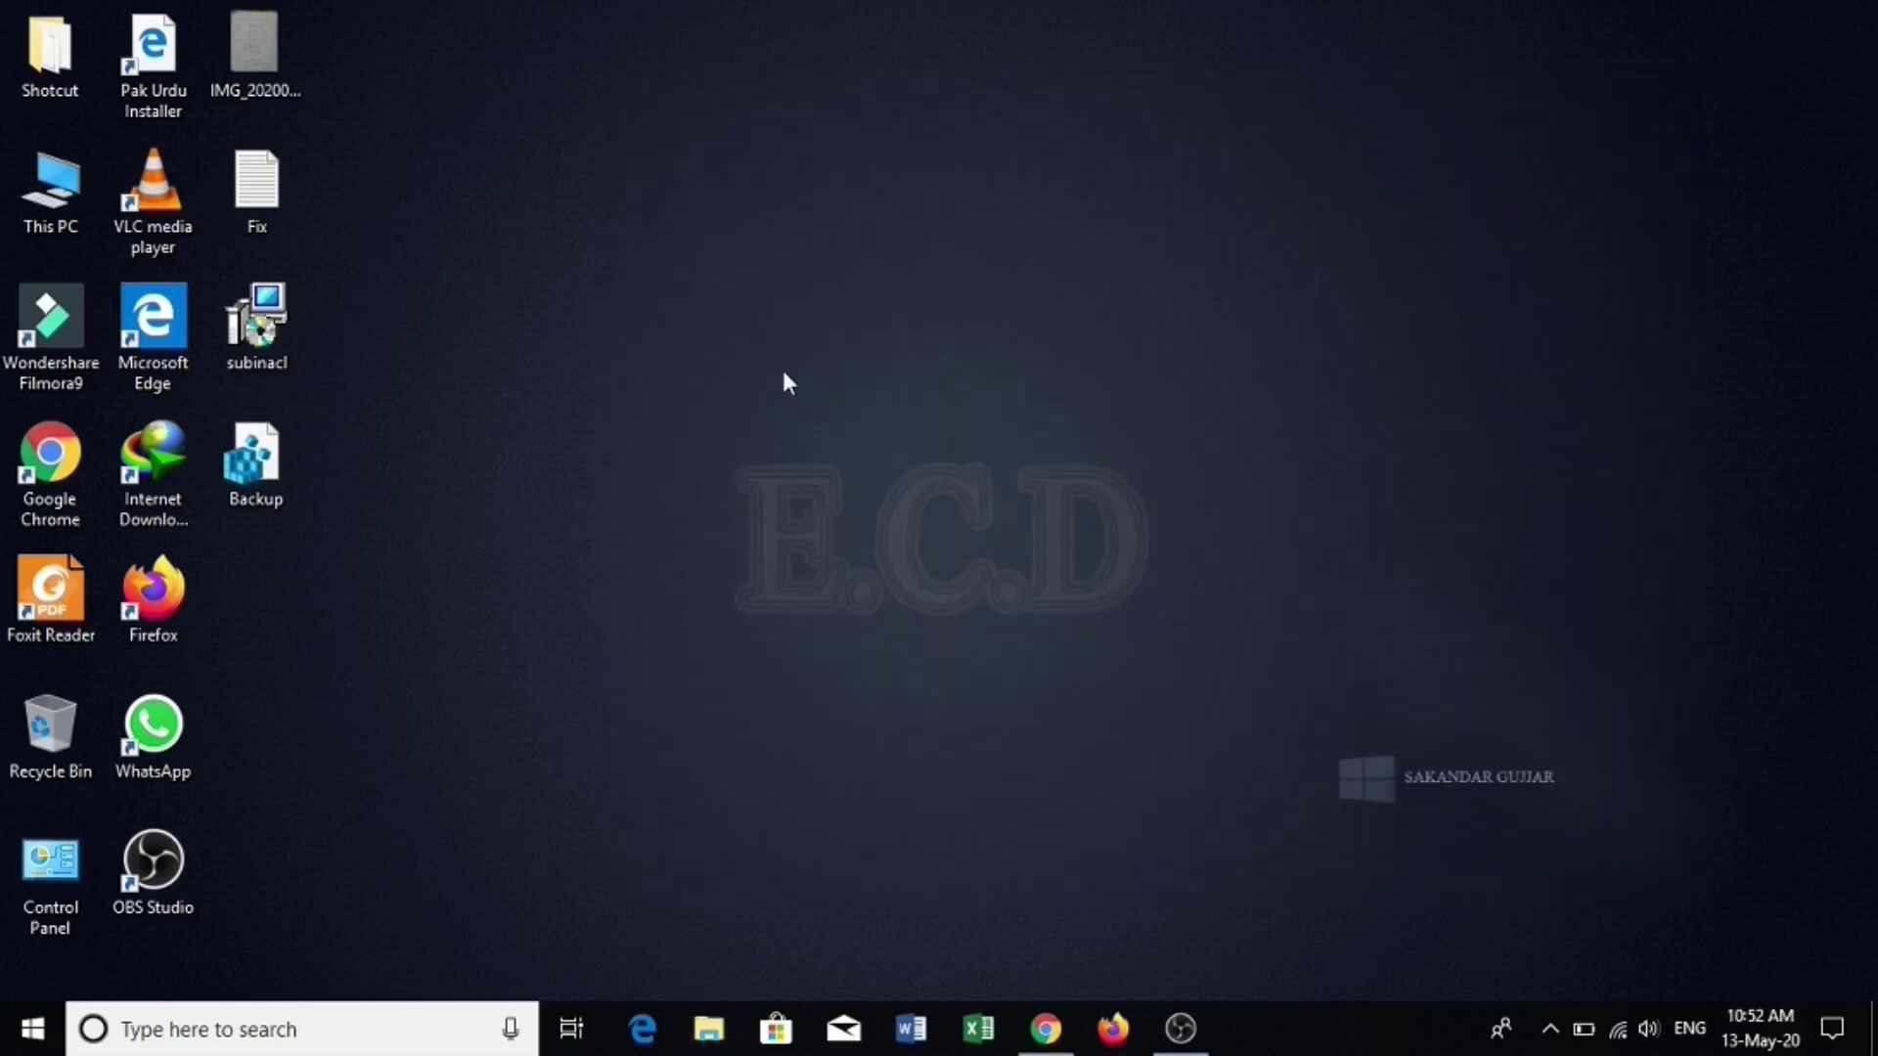
Search Windows for cmd and open Command Prompt
{"action": "left_click", "coordinate": [268, 1022]}
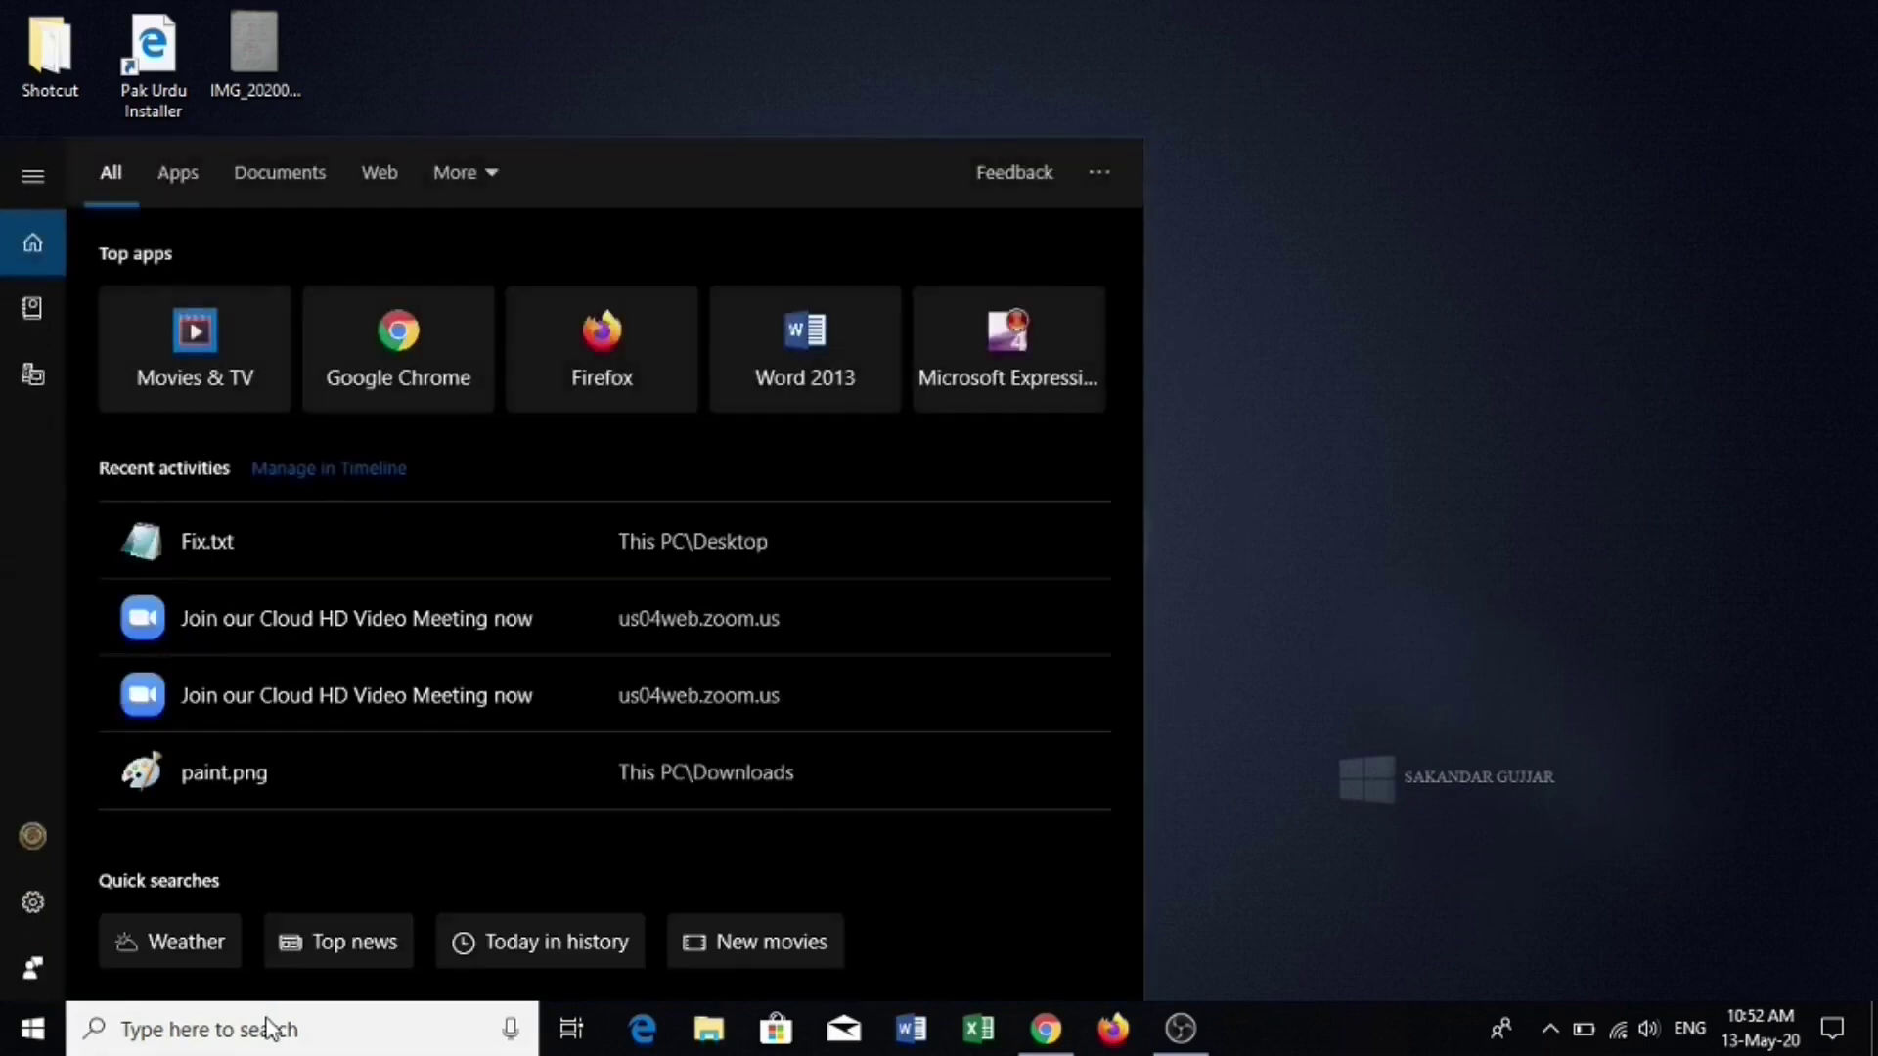
{"action": "type", "text": "cmd"}
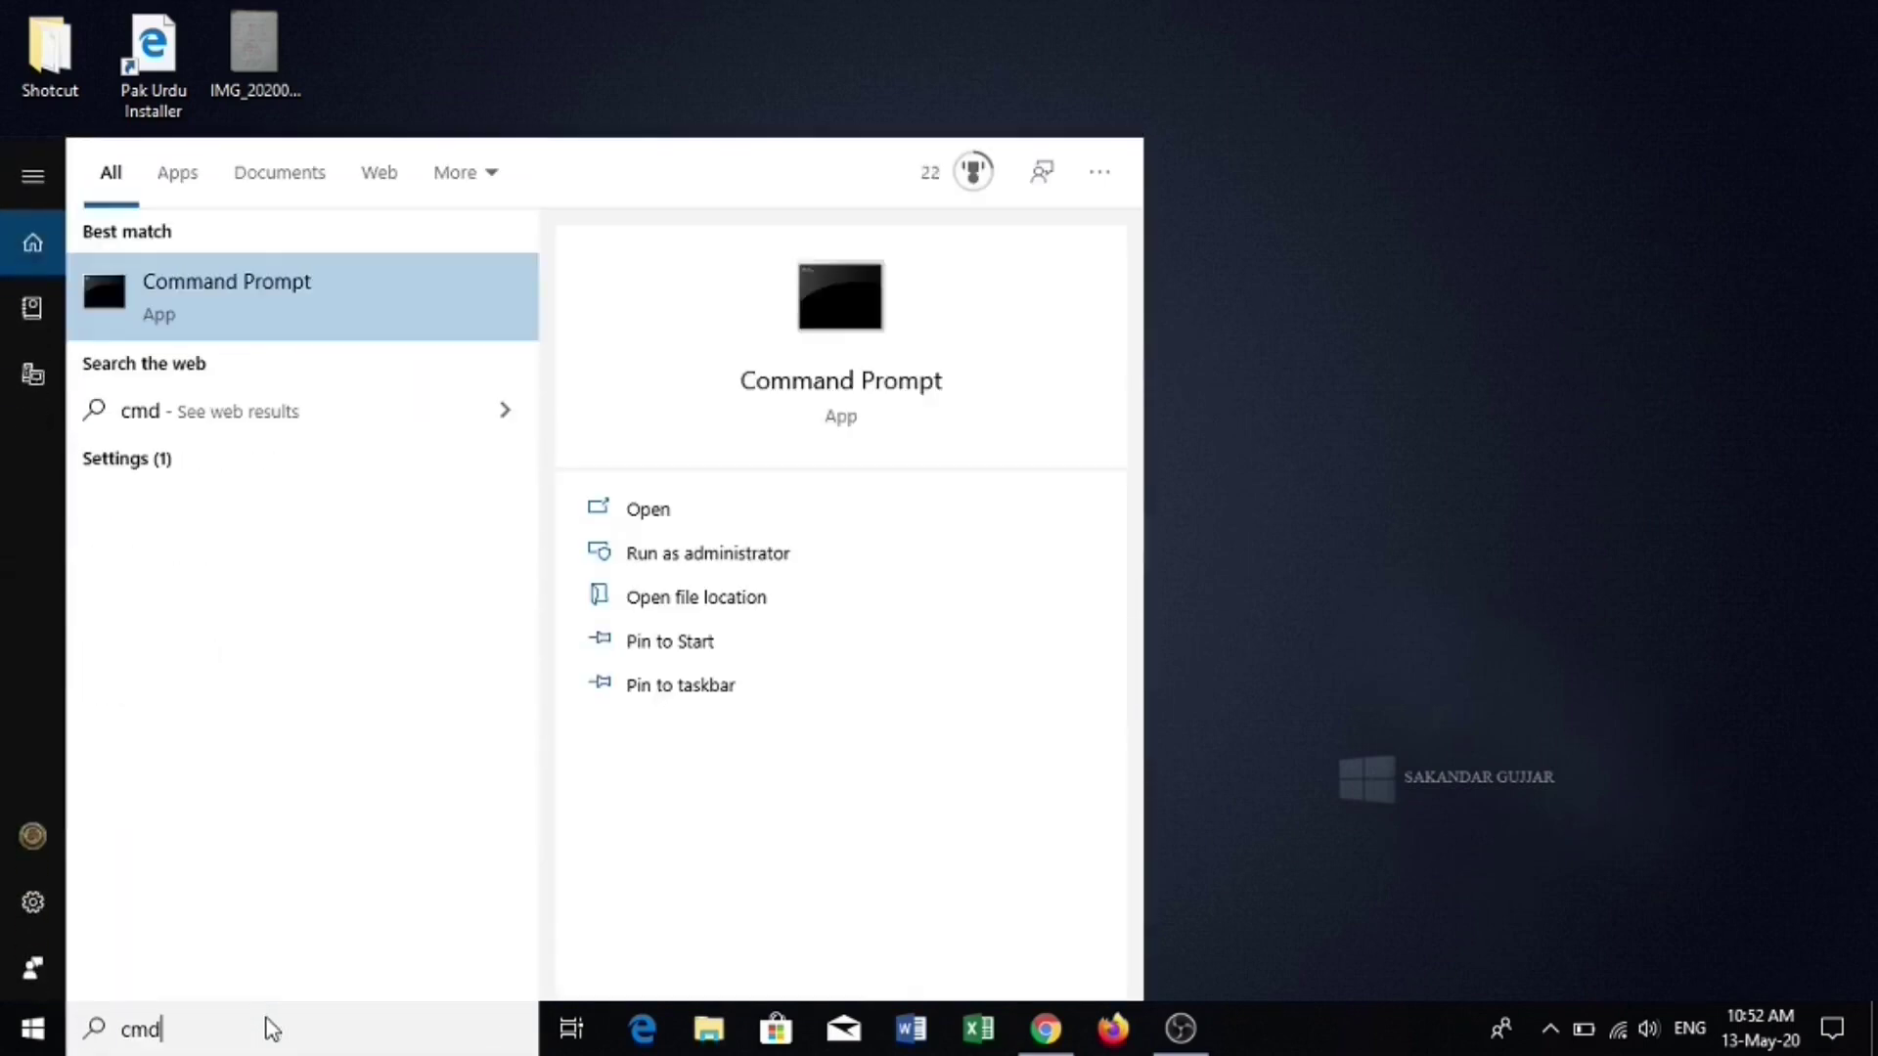
{"action": "key", "text": "Return"}
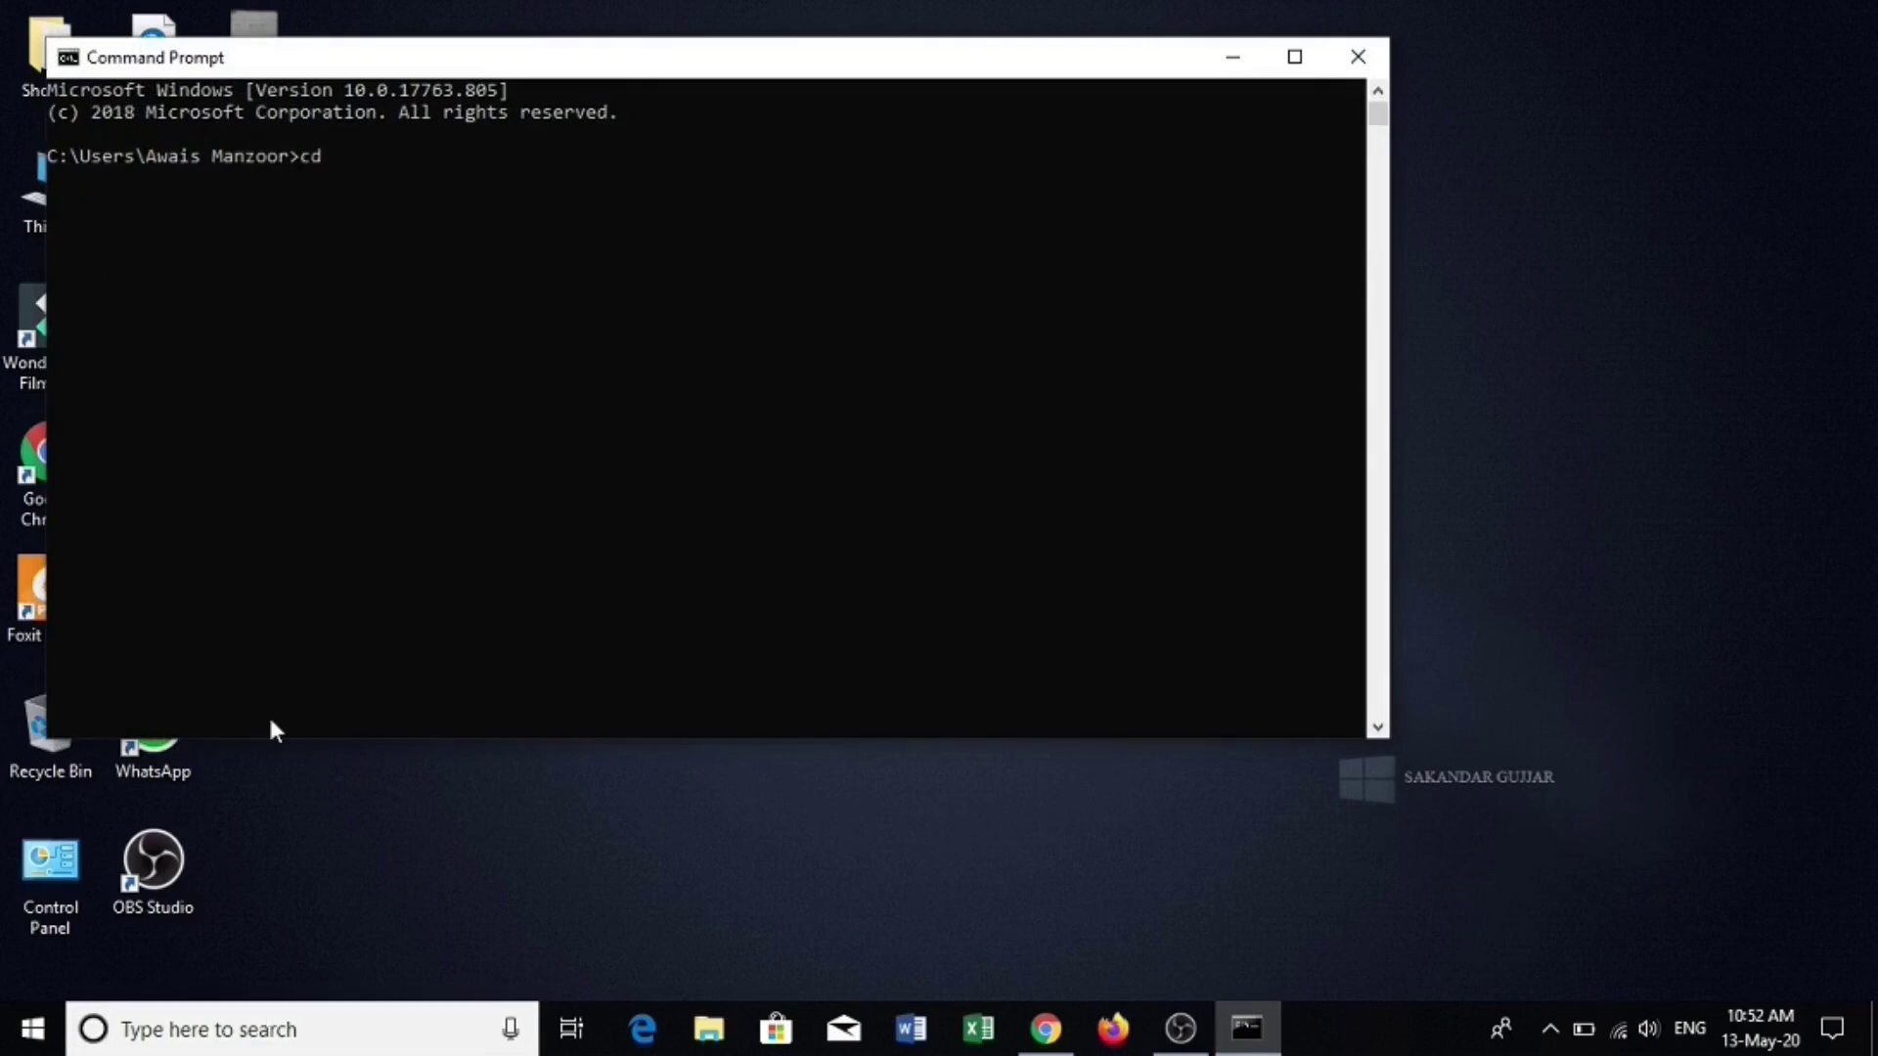
Change the directory to %programfiles(x86)%\windows resource kits\tools and run fix.bat
{"action": "type", "text": "%programfiles"}
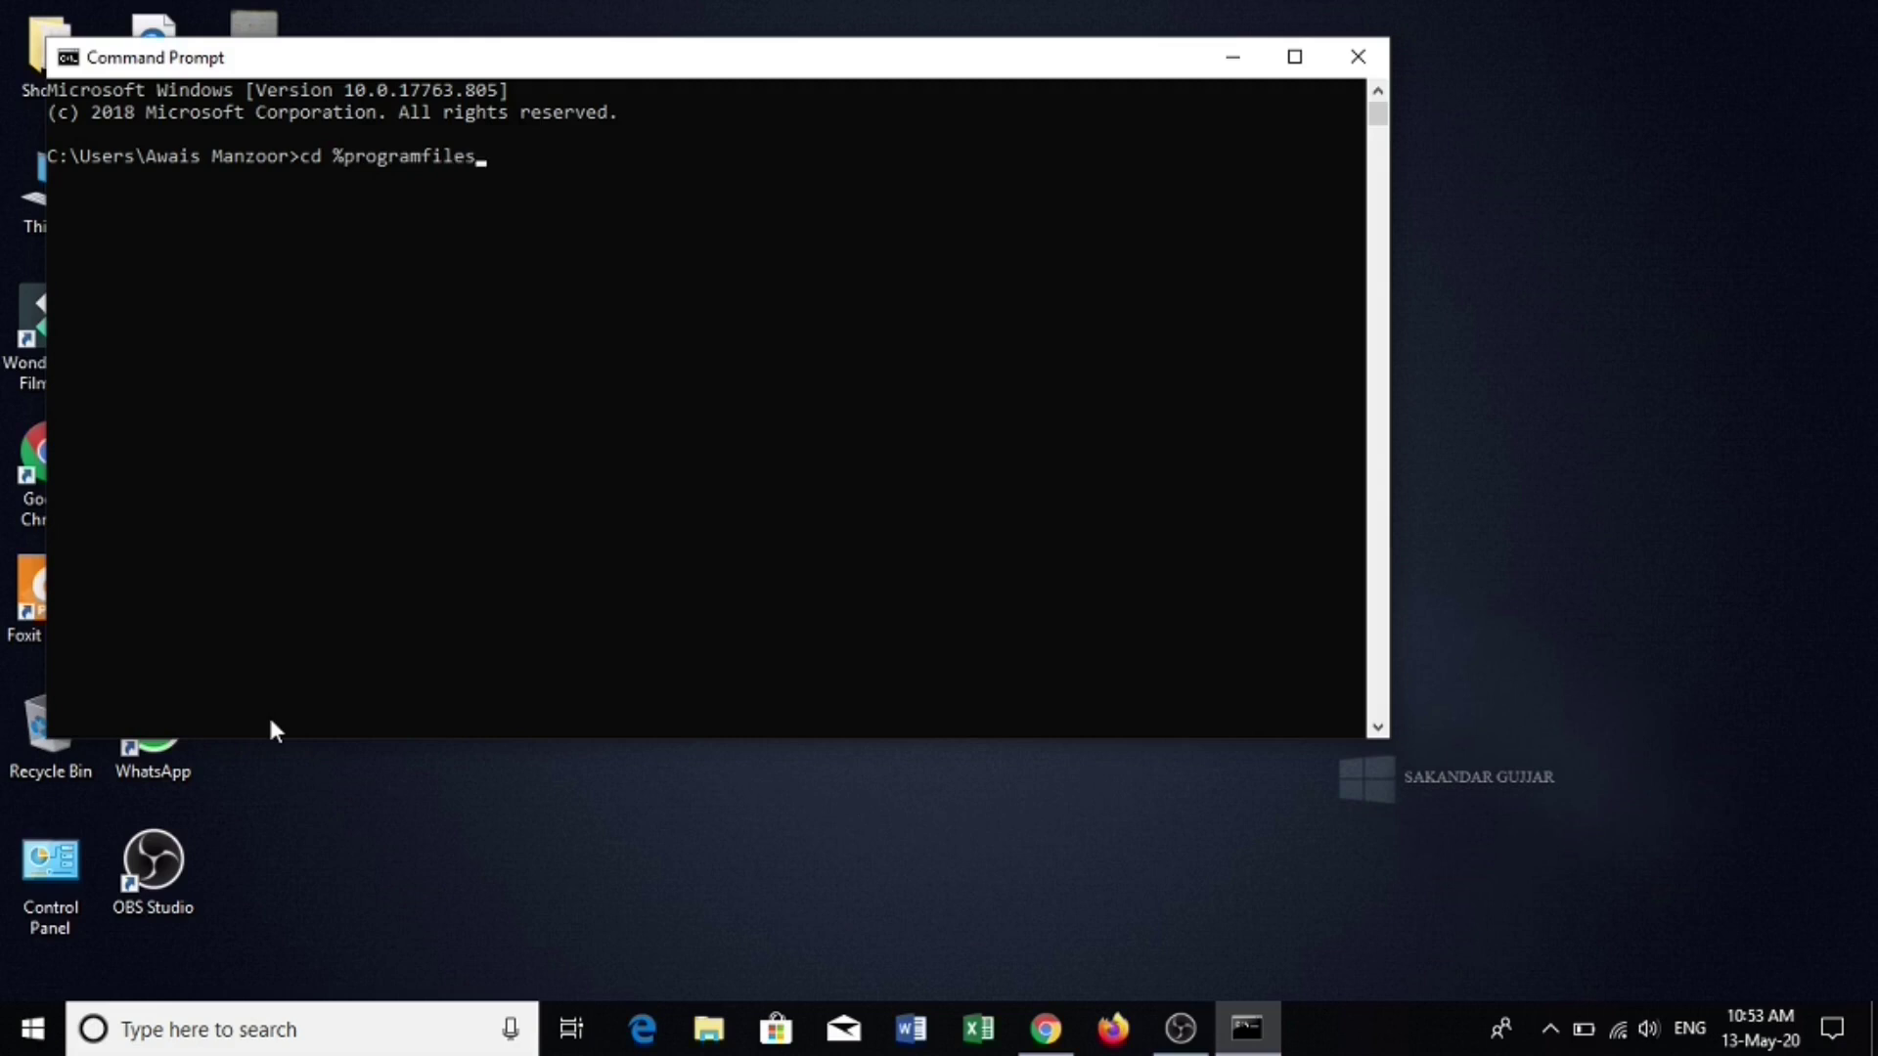
{"action": "type", "text": "(x86)%\\"}
{"action": "type", "text": "windows reso"}
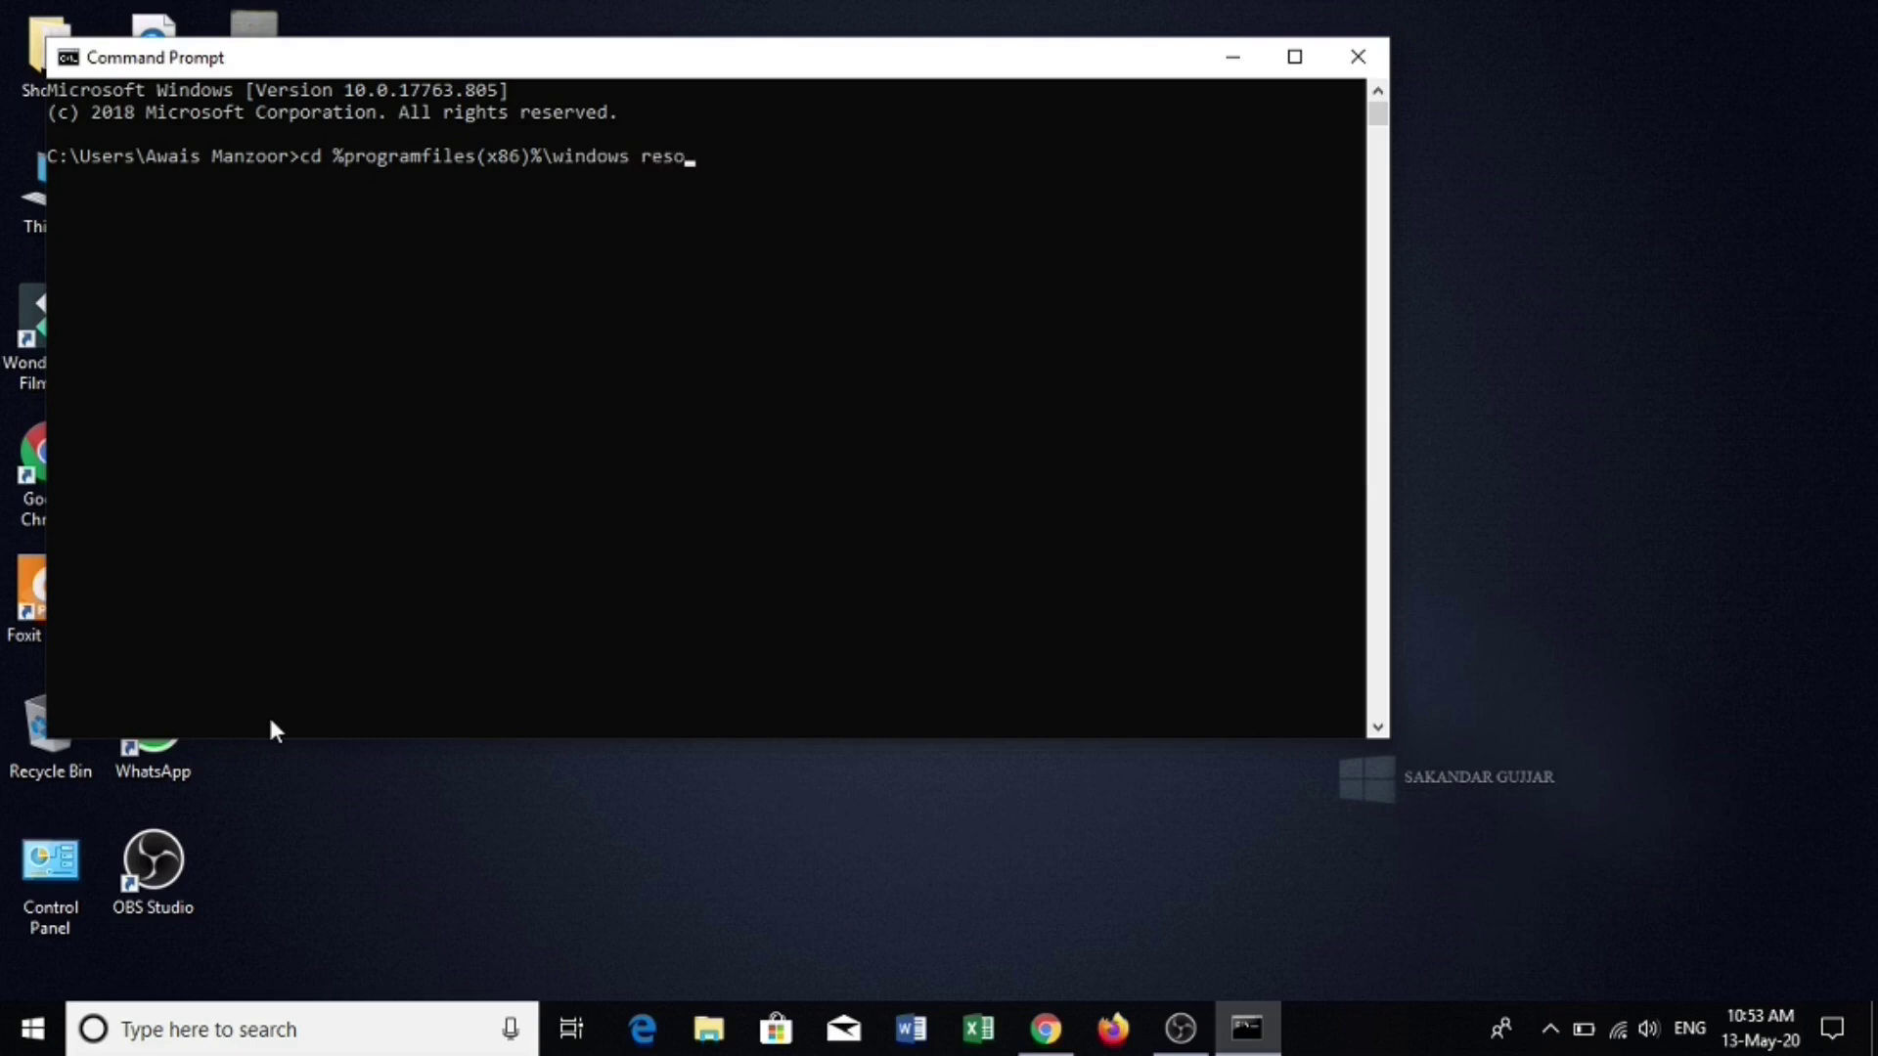
{"action": "type", "text": "urce kits\\tools"}
{"action": "key", "text": "Return"}
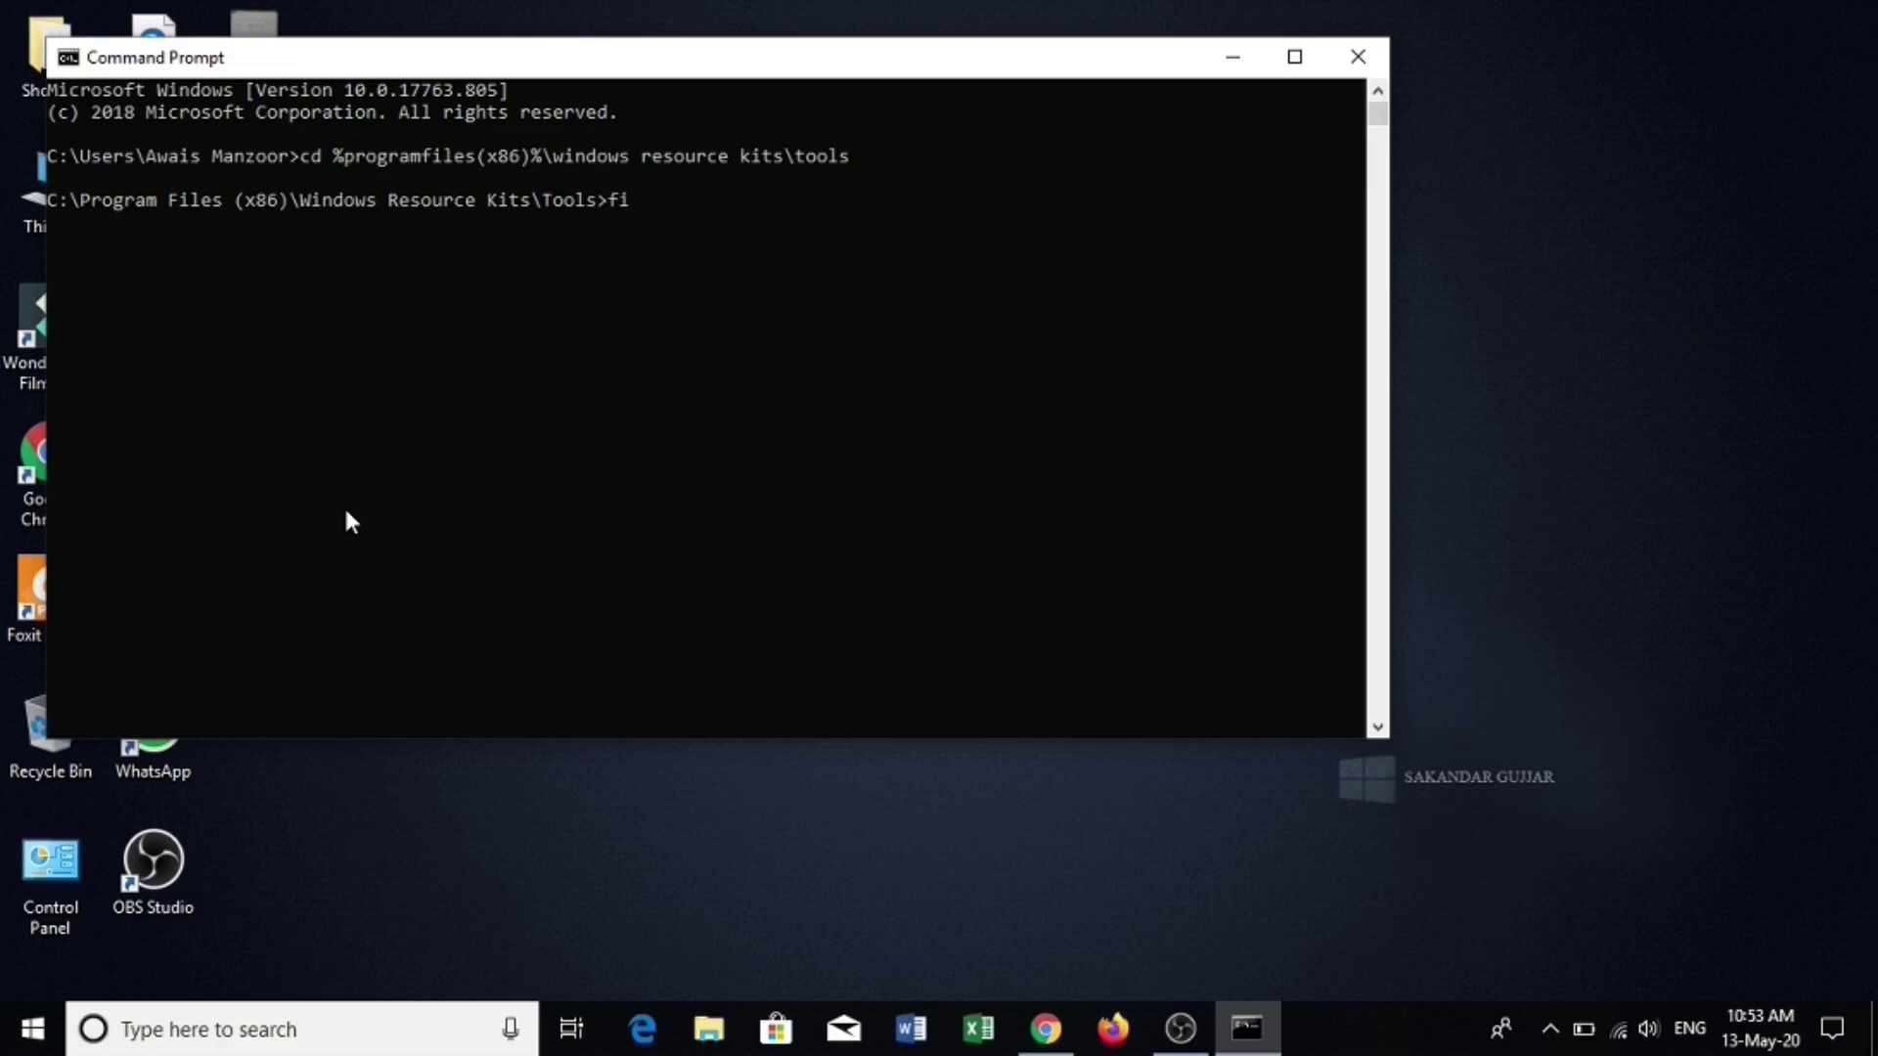
{"action": "type", "text": "bat"}
{"action": "key", "text": "Return"}
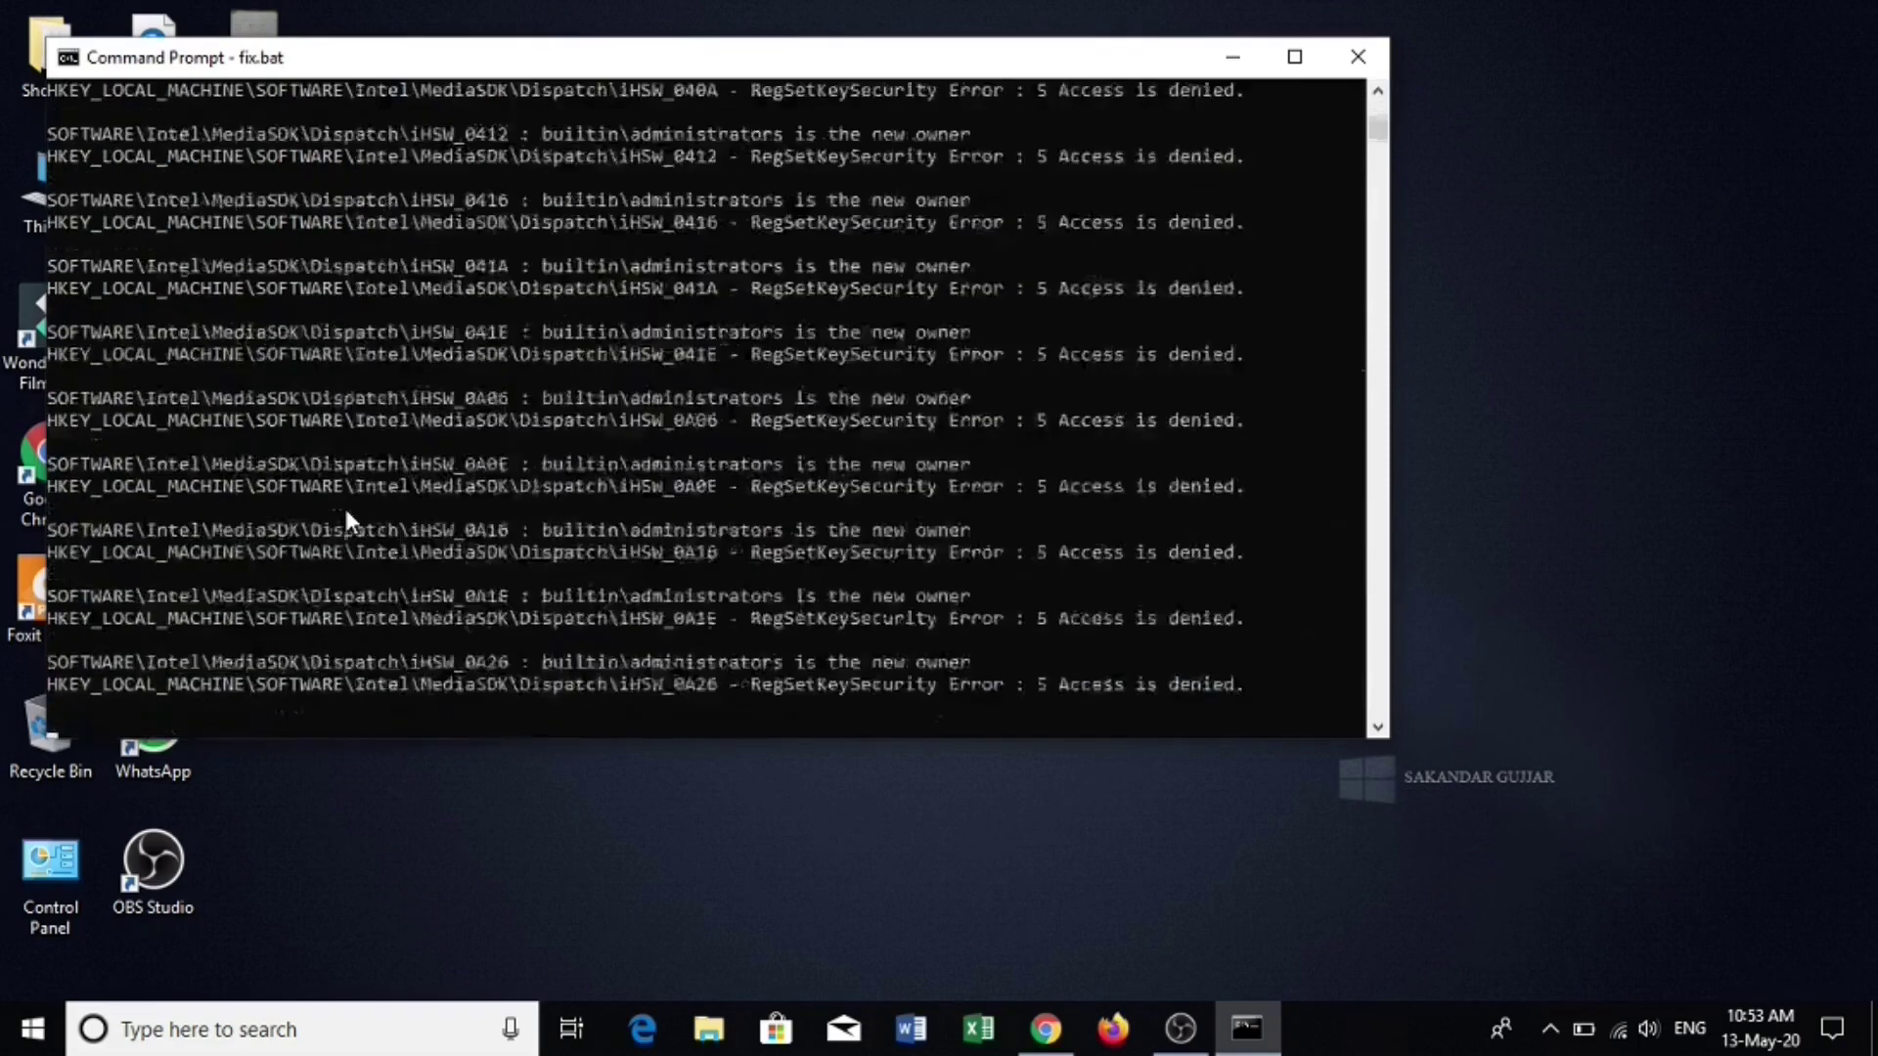